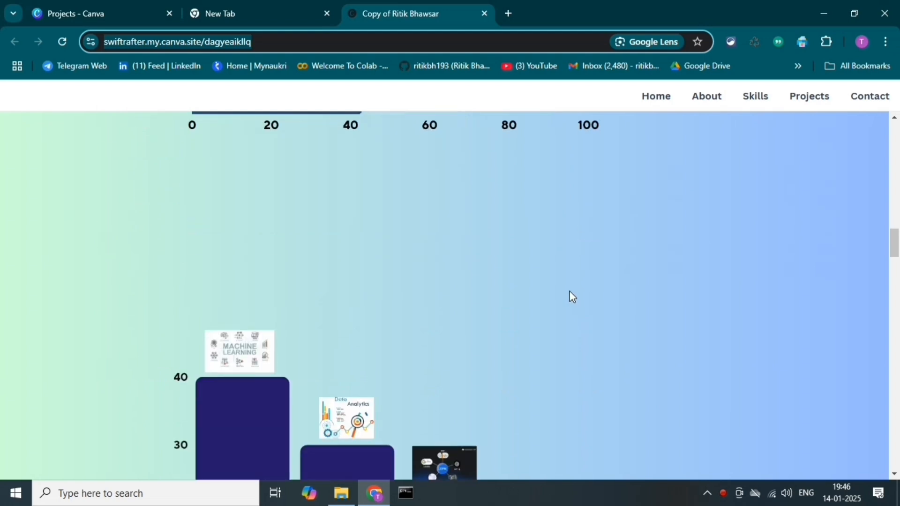
Examine the technical skills bar chart and the Professional Skills donut chart on the published portfolio page
scroll(279, 352, "down", 4)
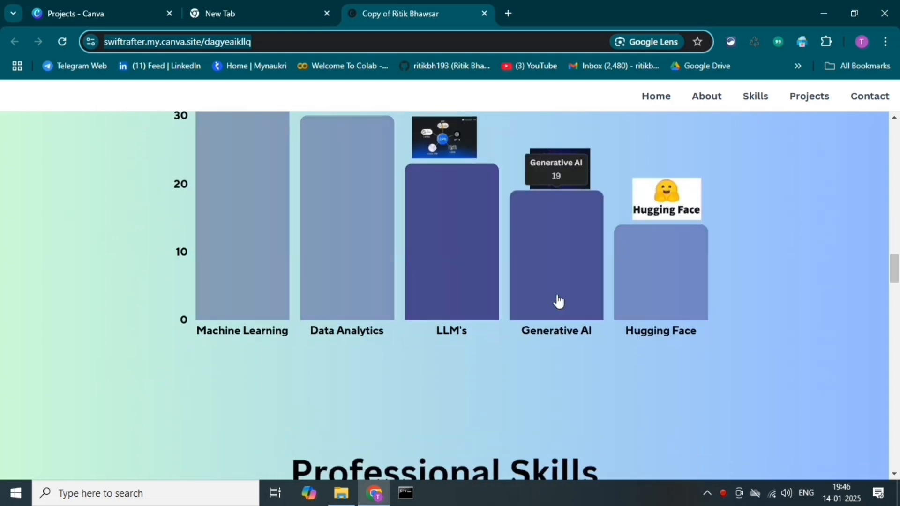
scroll(335, 305, "up", 3)
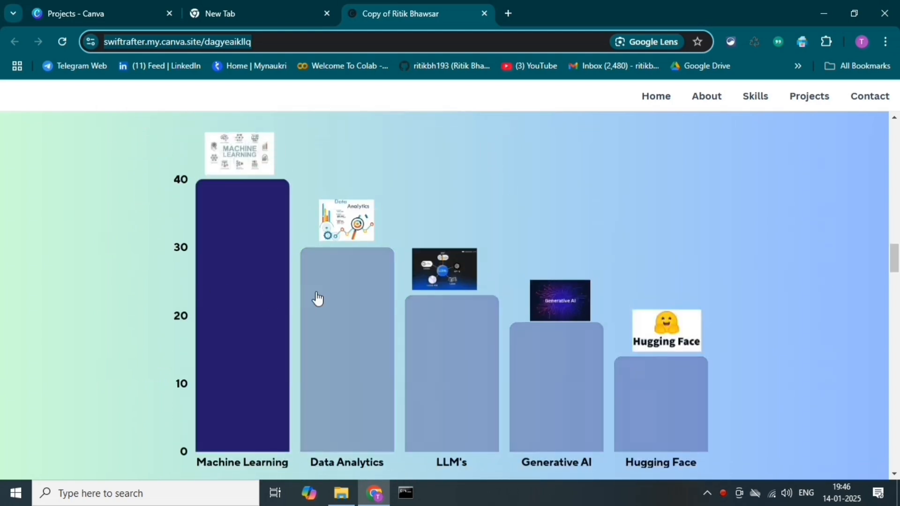
left_click(805, 65)
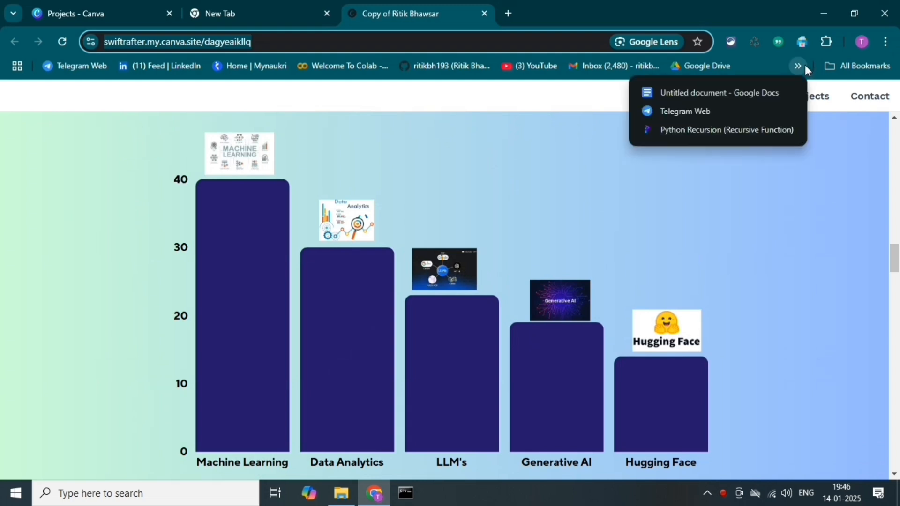
left_click(620, 235)
scroll(566, 248, "down", 1)
scroll(566, 254, "down", 10)
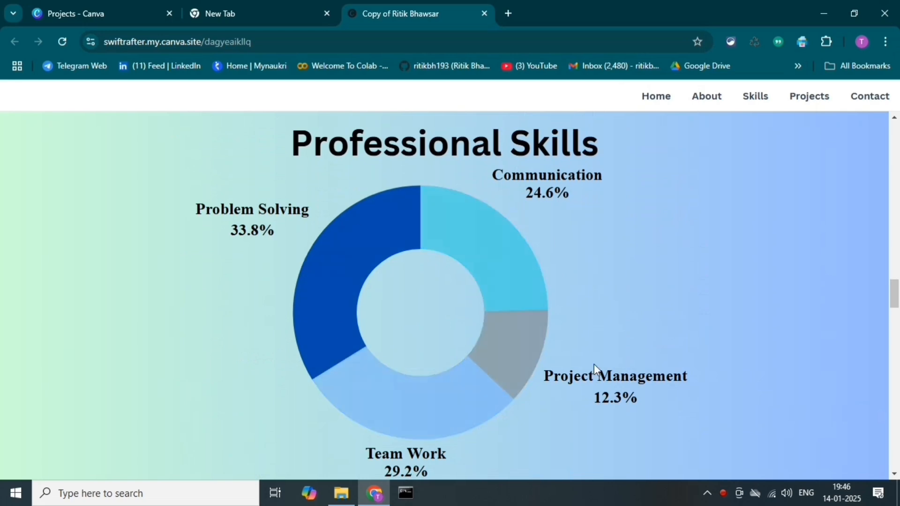
mouse_move(507, 361)
key("ctrl+minus")
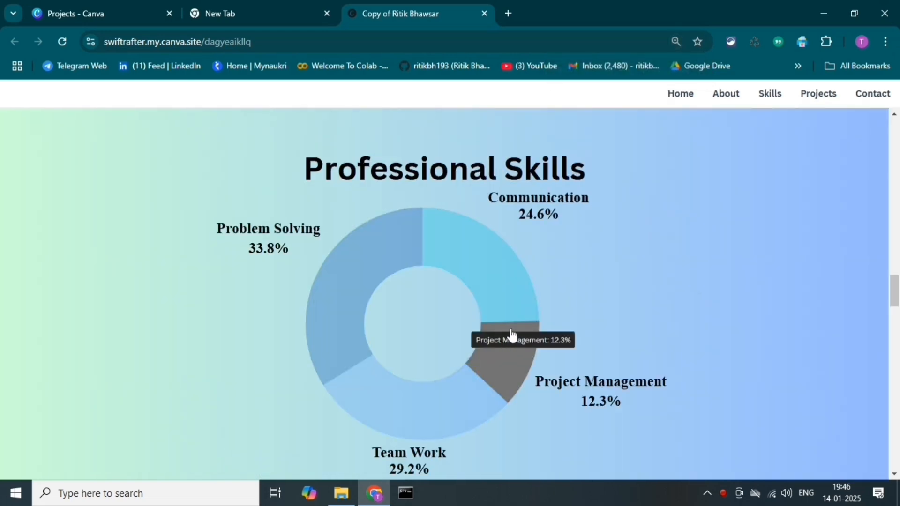
key("ctrl+plus")
Look through the project entries in the portfolio's Projects section, from AI Chatbot to Custom Object Detection with YOLOv5
scroll(508, 332, "down", 10)
scroll(584, 333, "down", 2)
scroll(511, 445, "up", 1)
scroll(662, 370, "down", 1)
scroll(787, 444, "up", 1)
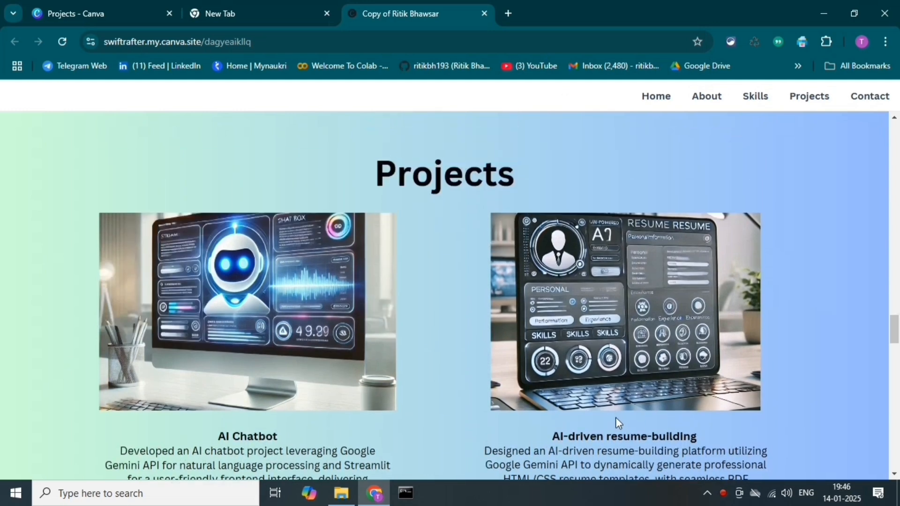
scroll(615, 418, "down", 8)
scroll(614, 404, "down", 7)
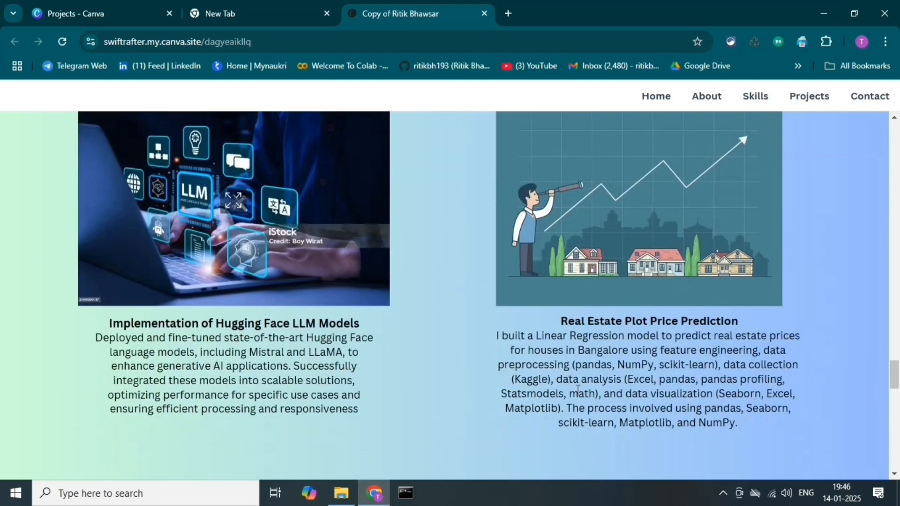
scroll(666, 376, "down", 8)
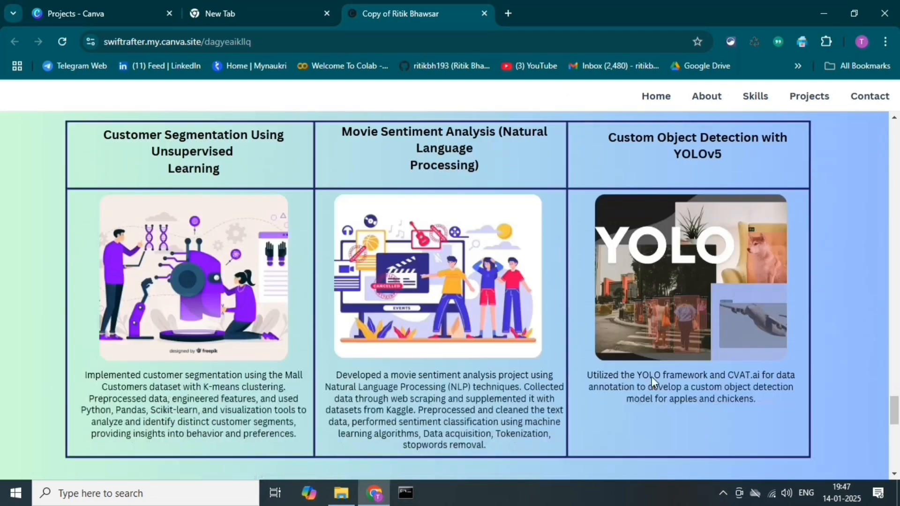
Inspect the Contact Us form at the end of the portfolio page and try its name fields without filling them in
scroll(690, 412, "down", 8)
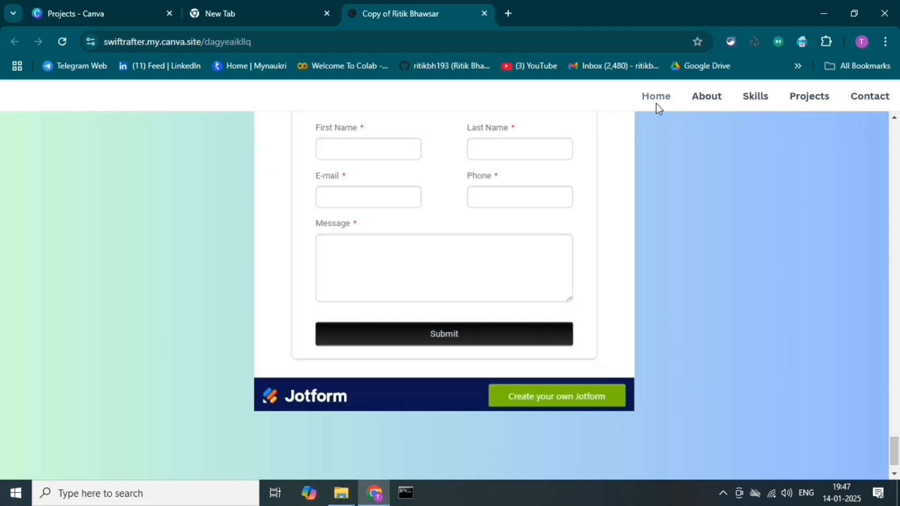
scroll(548, 253, "up", 2)
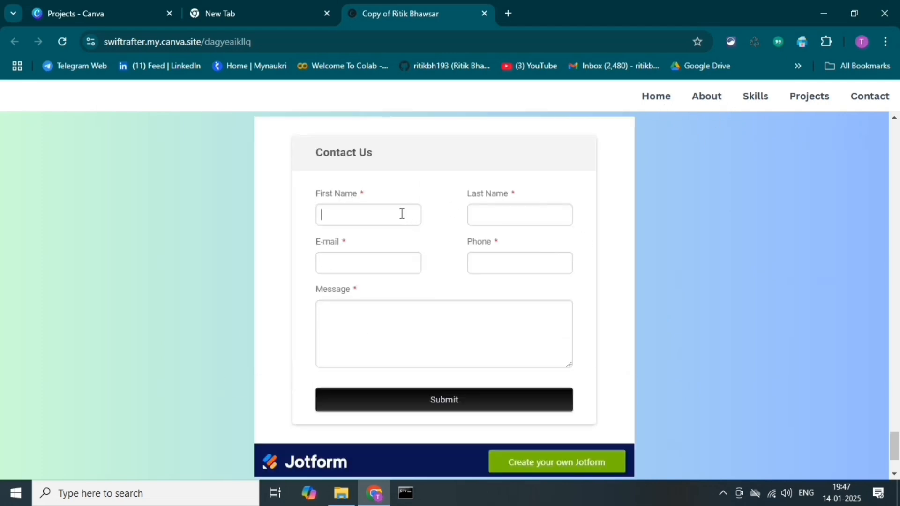
left_click(563, 220)
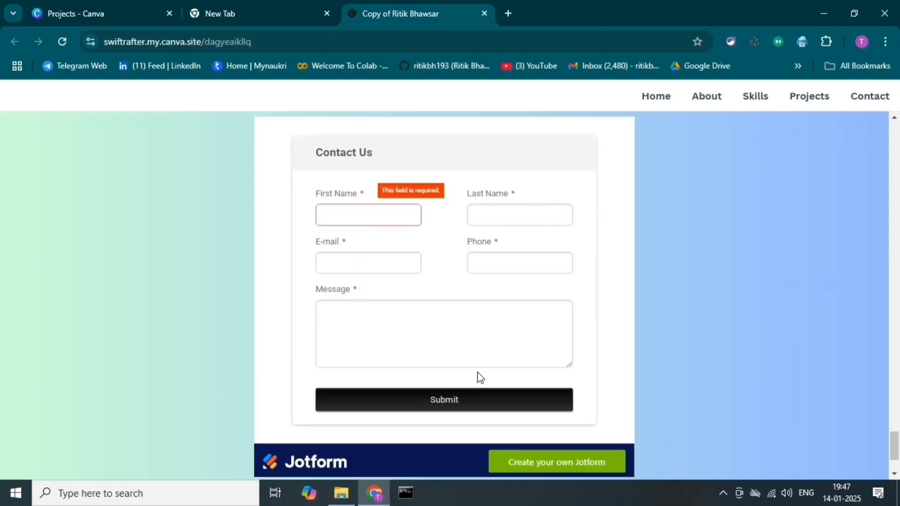
Go to the portfolio's Home section and test the Email link, returning to the portfolio page
left_click(665, 99)
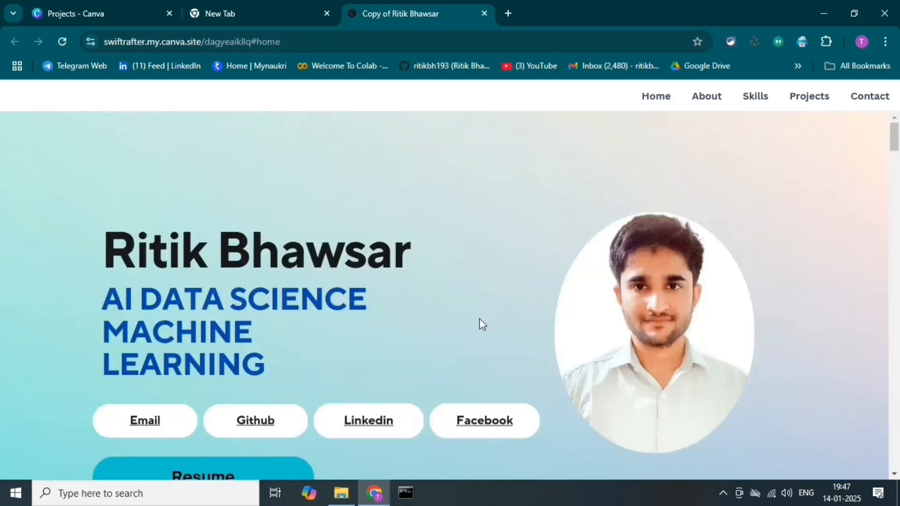
scroll(335, 351, "up", 2)
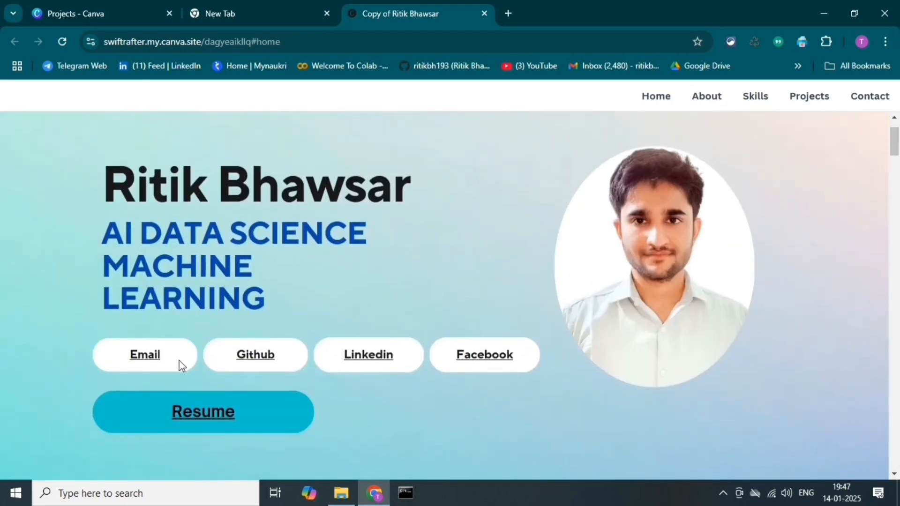
left_click(157, 368)
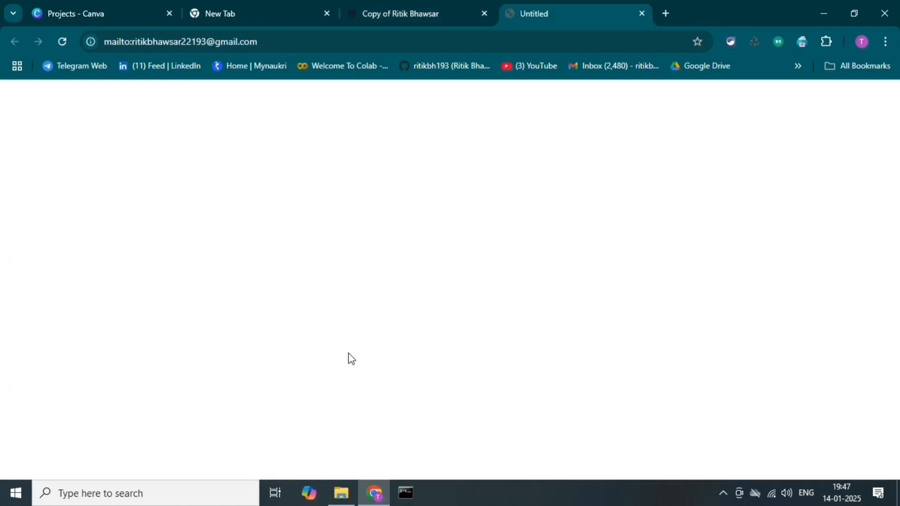
left_click(418, 17)
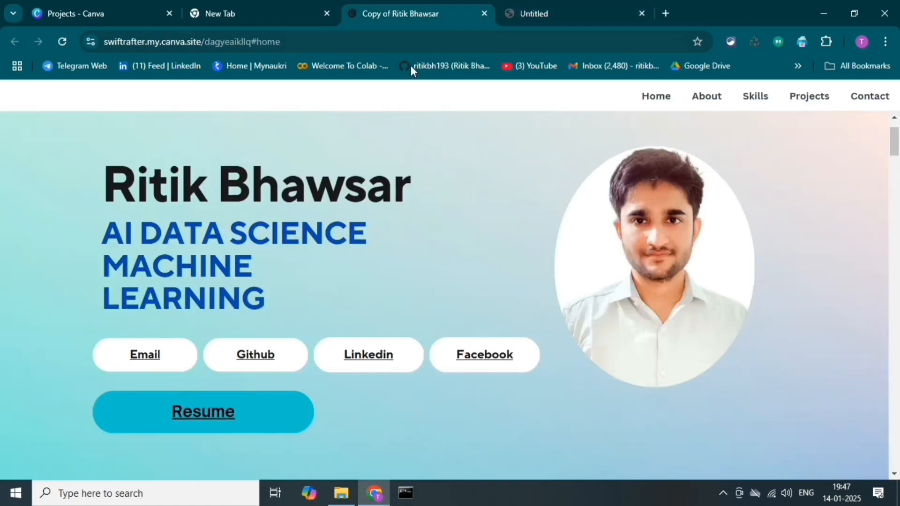
Test the Github and Linkedin links on the portfolio, returning to the portfolio page after each
left_click(255, 360)
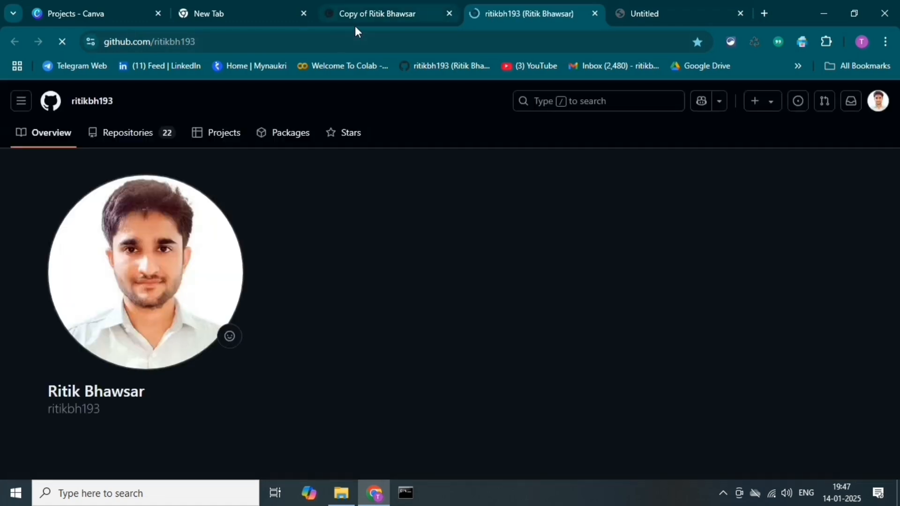
left_click(350, 24)
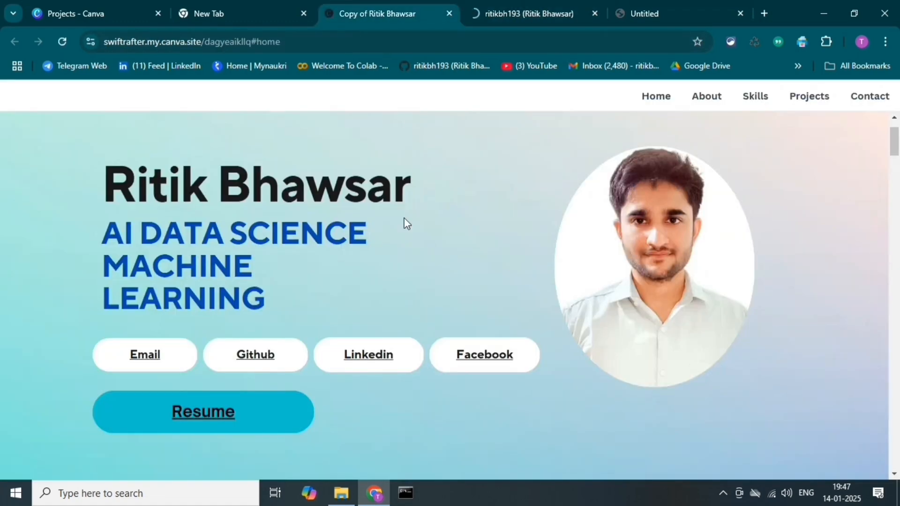
left_click(375, 358)
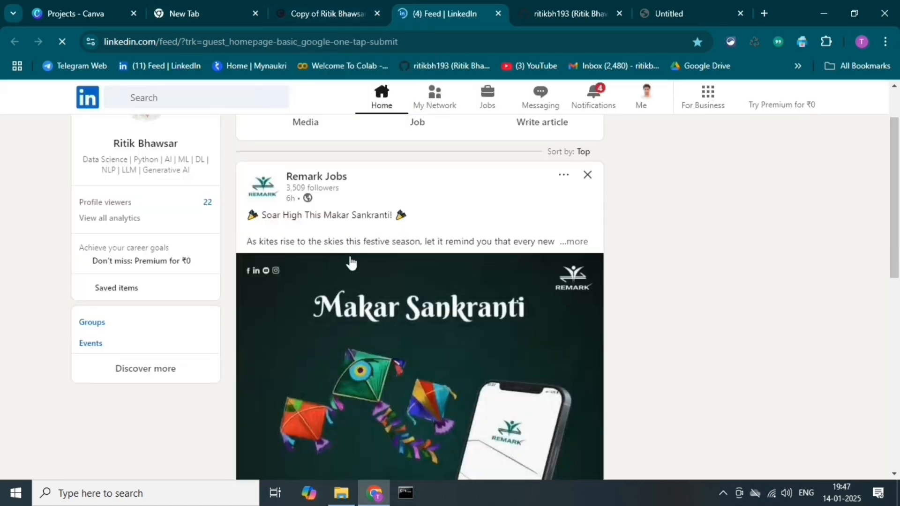
left_click(330, 19)
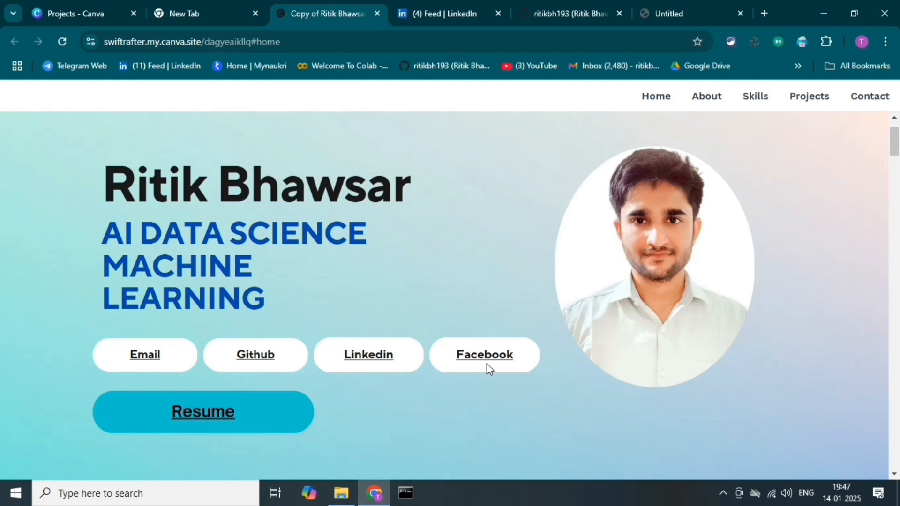
Open the linked resume PDF from the portfolio, skim through it and return to the portfolio page
left_click(213, 412)
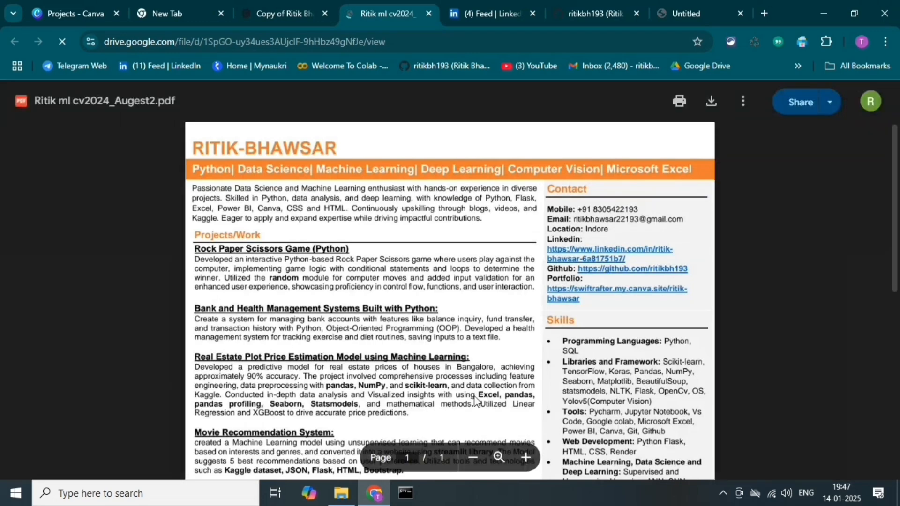
scroll(637, 251, "down", 2)
scroll(636, 250, "down", 8)
scroll(498, 295, "up", 10)
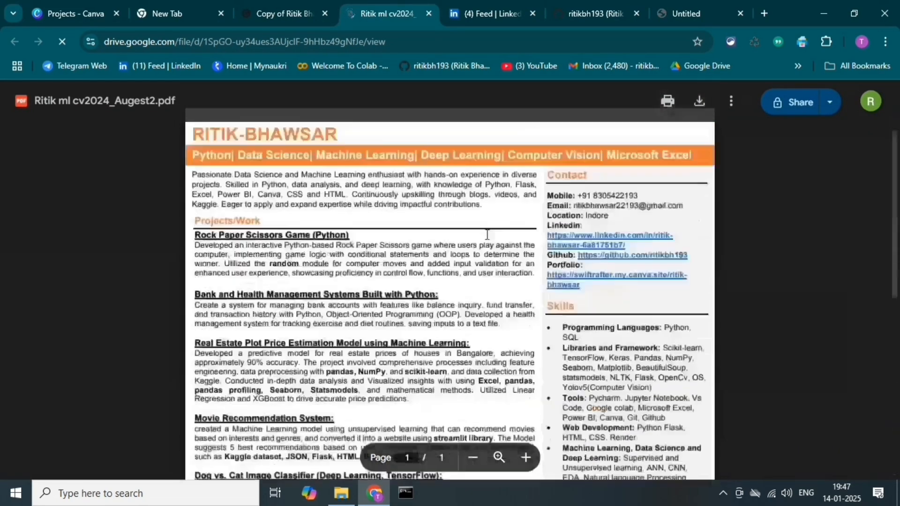
left_click(295, 14)
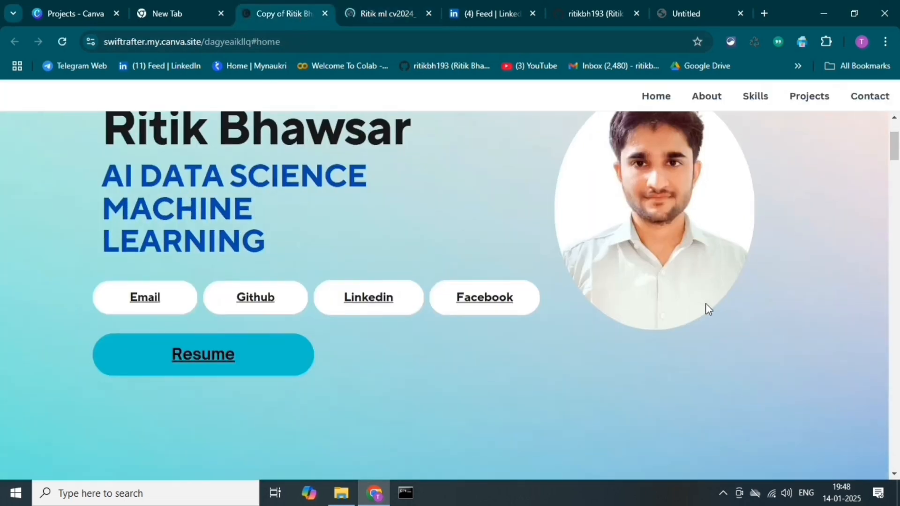
Visit the About, Skills and Projects sections using the portfolio site's own navigation links
left_click(713, 97)
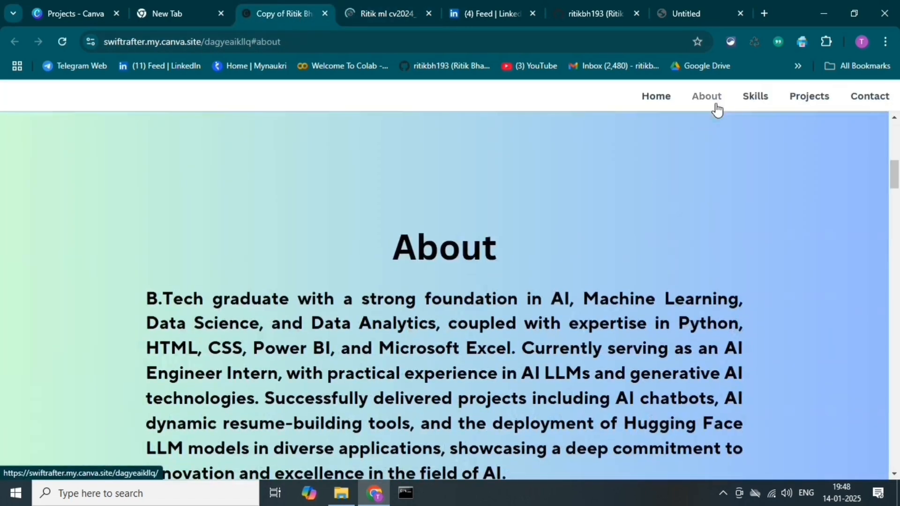
left_click(765, 98)
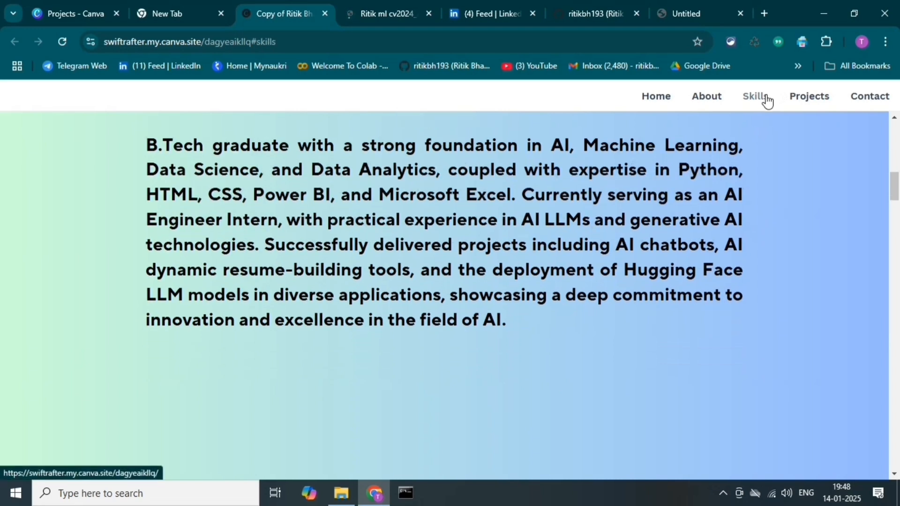
scroll(430, 302, "down", 10)
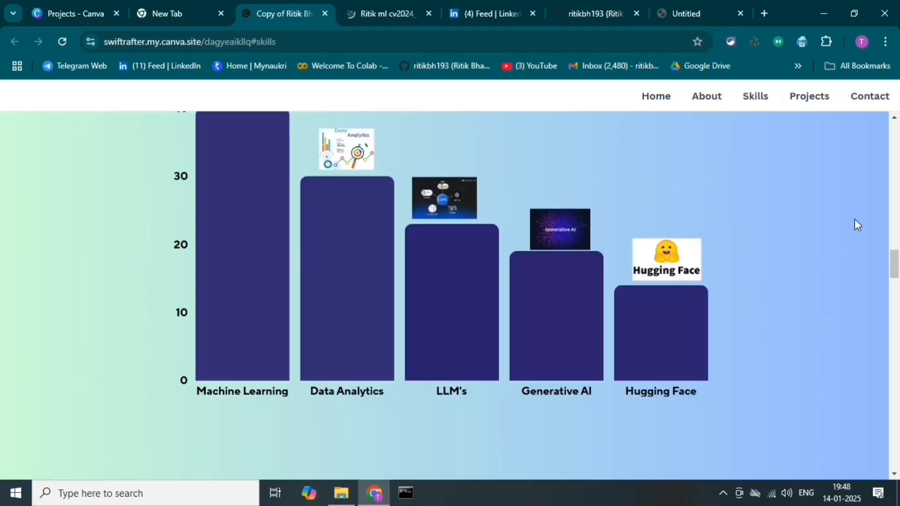
left_click(811, 95)
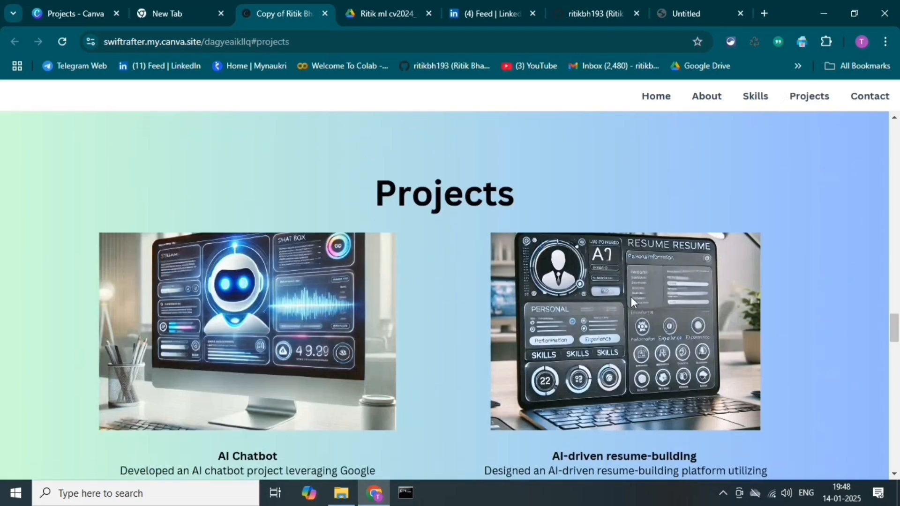
scroll(573, 291, "up", 5)
scroll(480, 239, "up", 3)
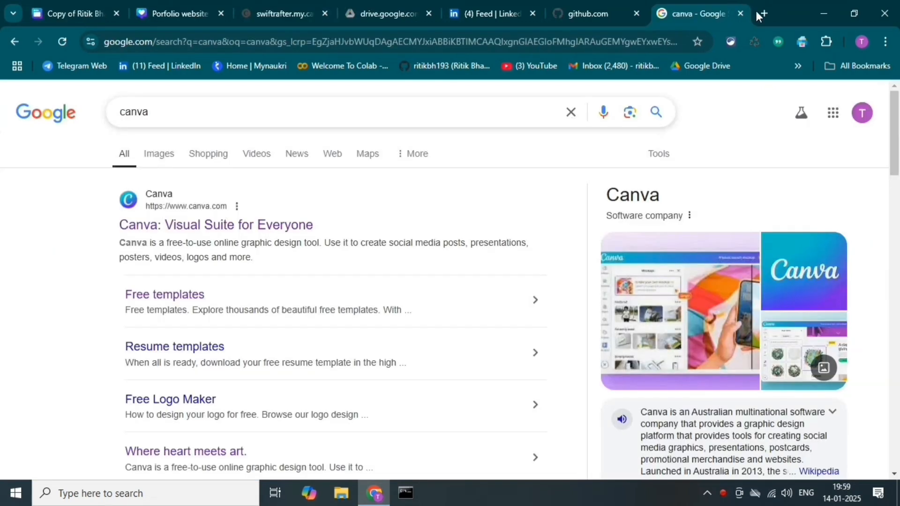
Open the Canva home page in a new browser tab, using the query "canva"
left_click(756, 14)
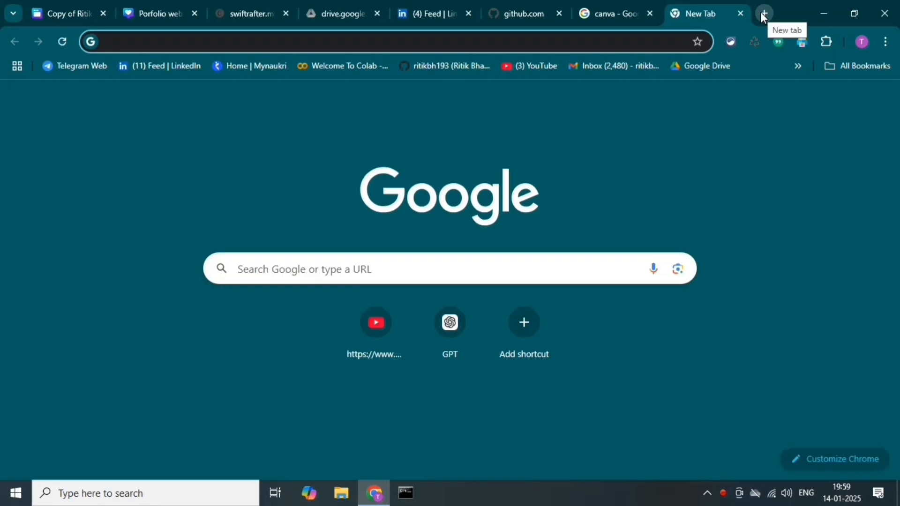
type("canva")
key("Return")
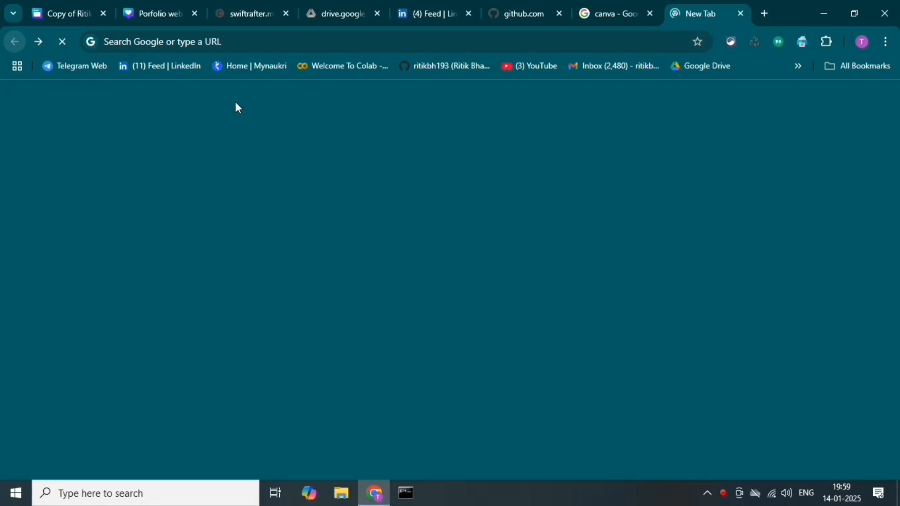
left_click(16, 42)
left_click(300, 276)
type("canva")
key("Return")
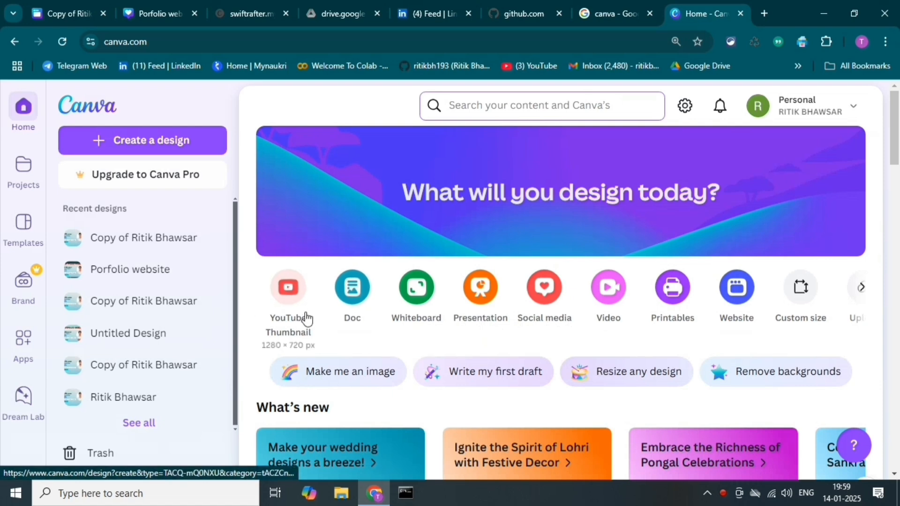
Create a new blank Website design from the design types on the home page
left_click(863, 288)
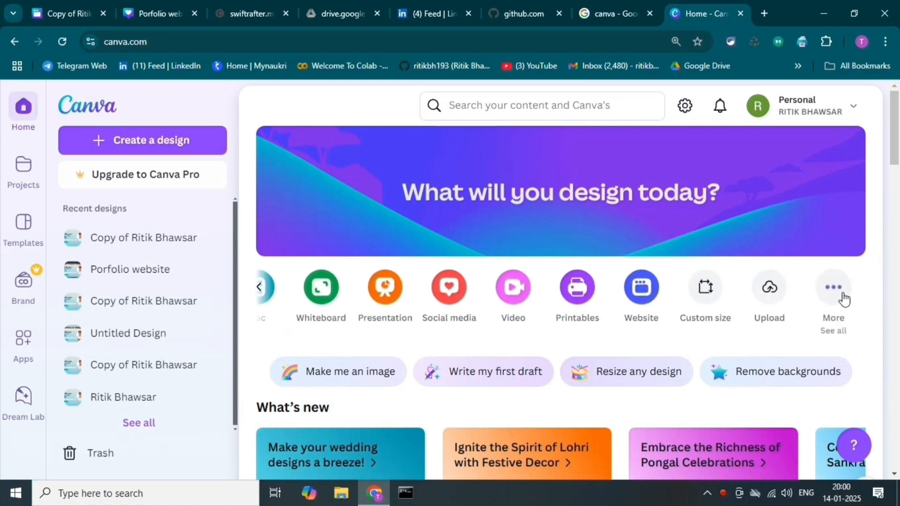
left_click(641, 289)
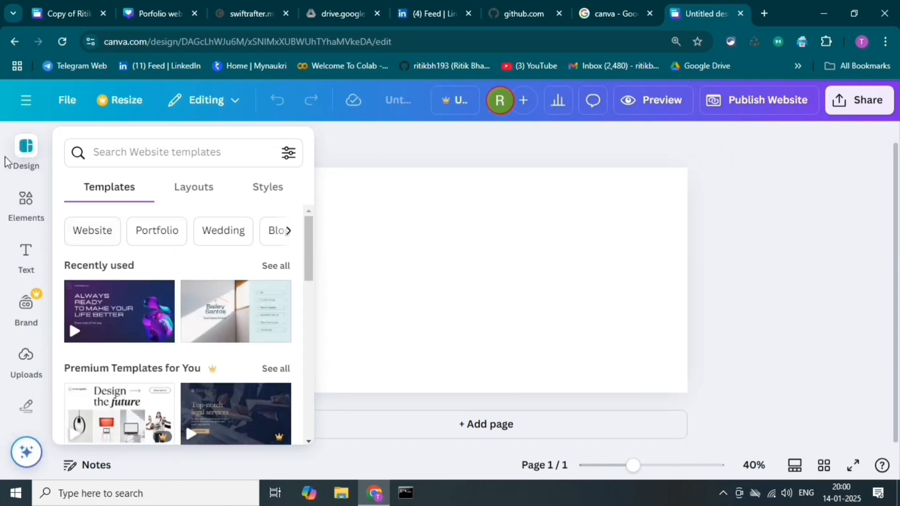
Browse the website layouts and the available styles, including the color palettes and font sets
left_click(185, 190)
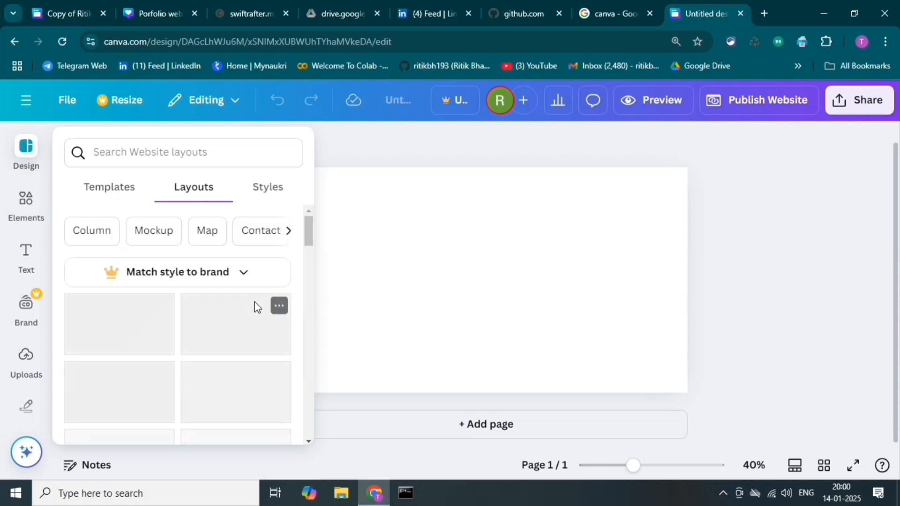
scroll(230, 406, "down", 2)
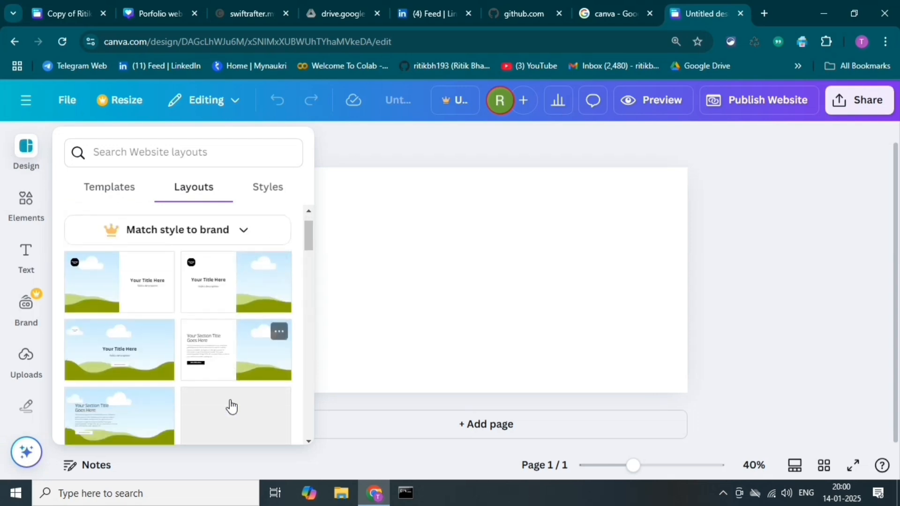
left_click(262, 193)
scroll(229, 300, "down", 1)
scroll(228, 307, "down", 5)
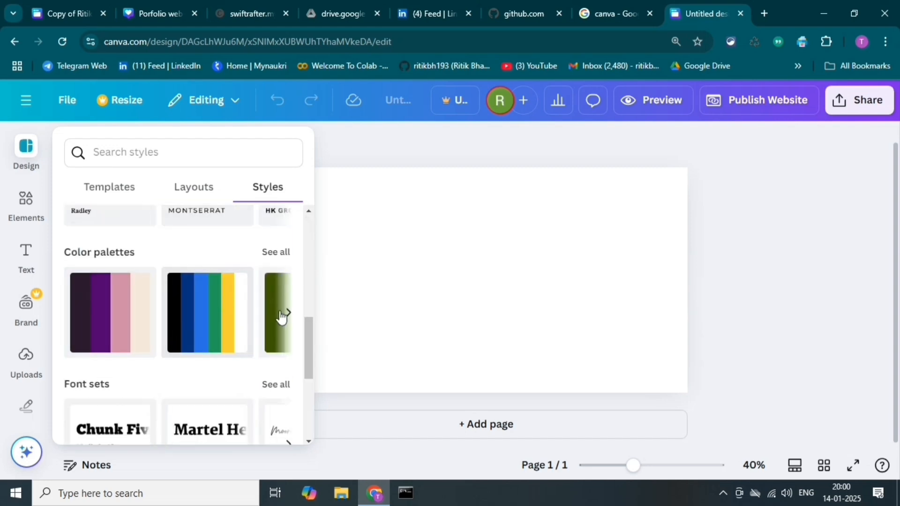
Apply the dark purple and pink color palette to the blank page, followed by the blue and orange style combination
left_click(125, 331)
scroll(160, 311, "up", 4)
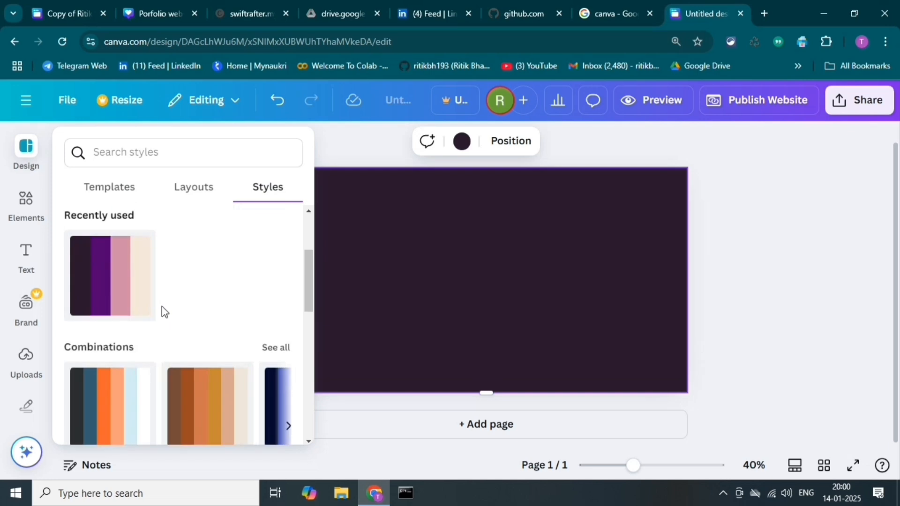
left_click(117, 381)
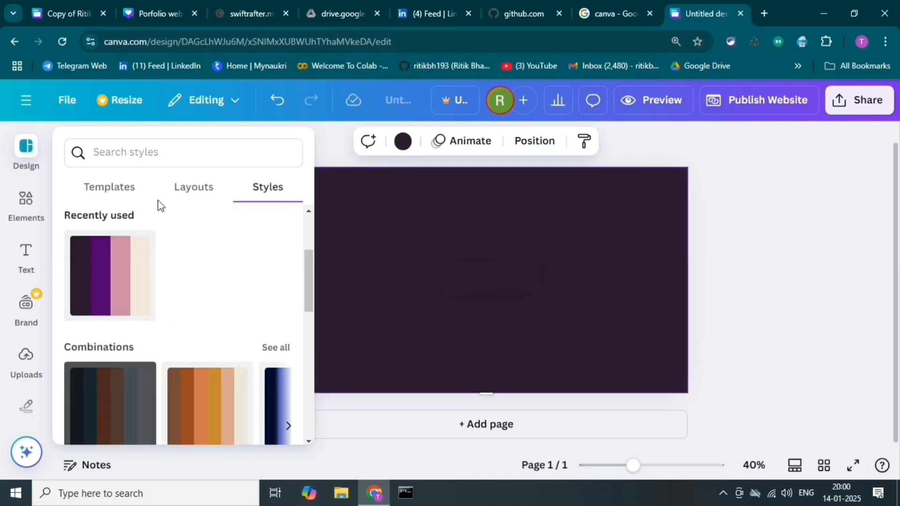
Replace the current page with the opening headset page of the Sales Product Website template
left_click(136, 196)
scroll(231, 311, "down", 8)
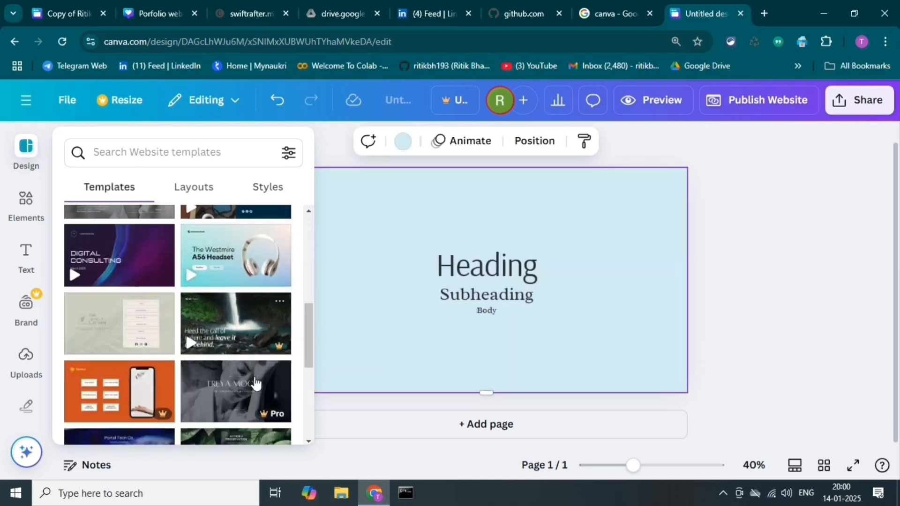
left_click(237, 261)
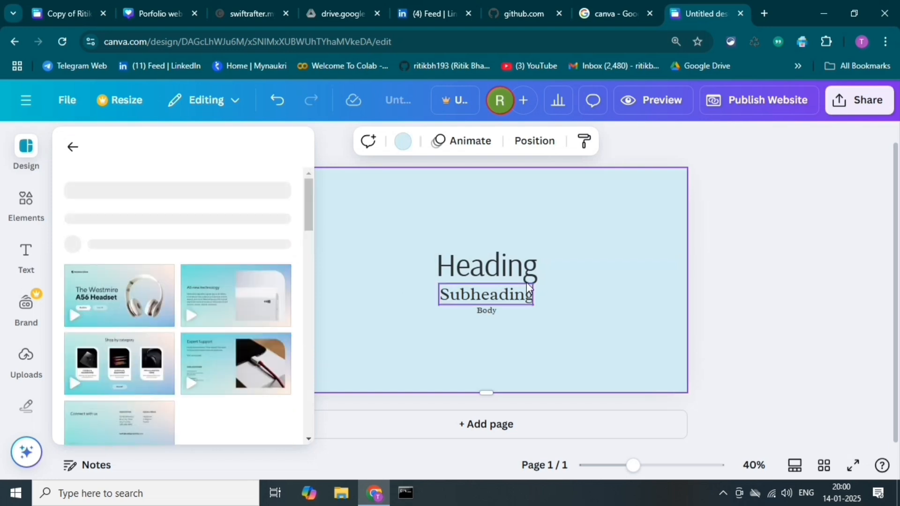
left_click(117, 338)
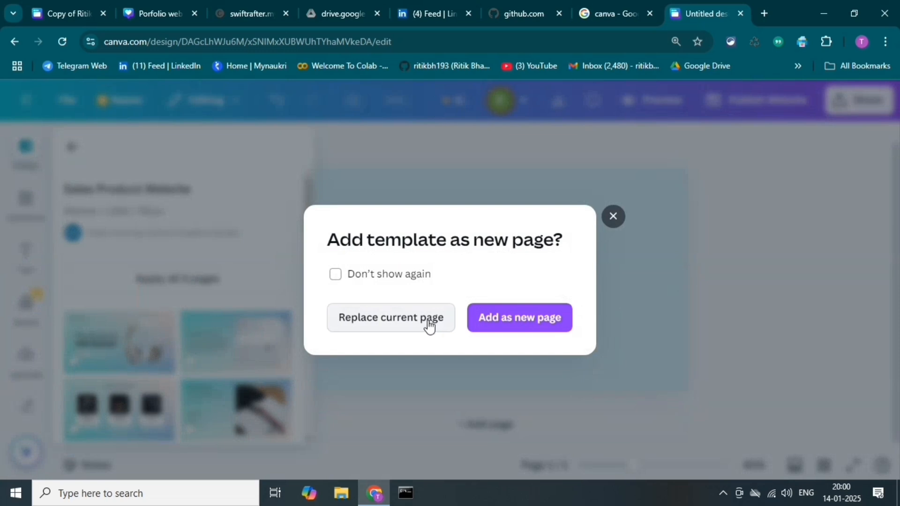
left_click(595, 338)
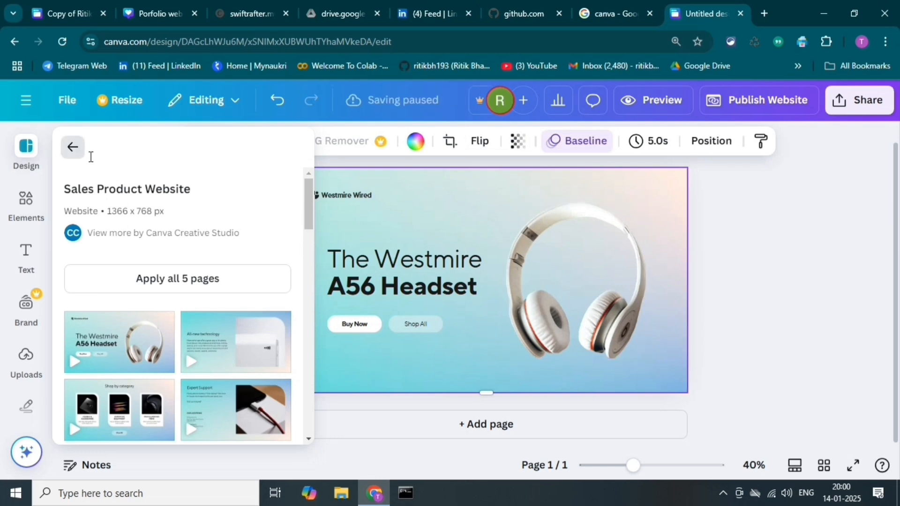
left_click(73, 148)
left_click(742, 193)
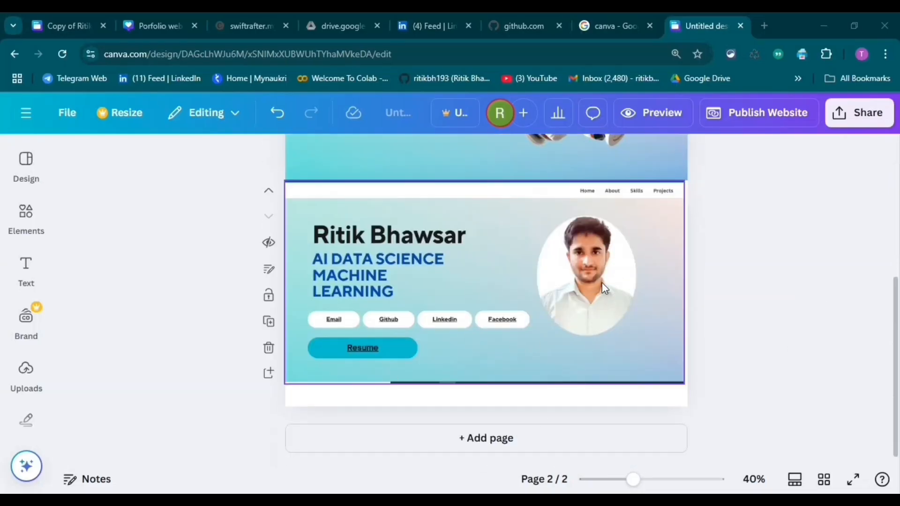
Delete the headphones image and its empty square frame from the first page
scroll(327, 331, "up", 5)
scroll(628, 378, "down", 4)
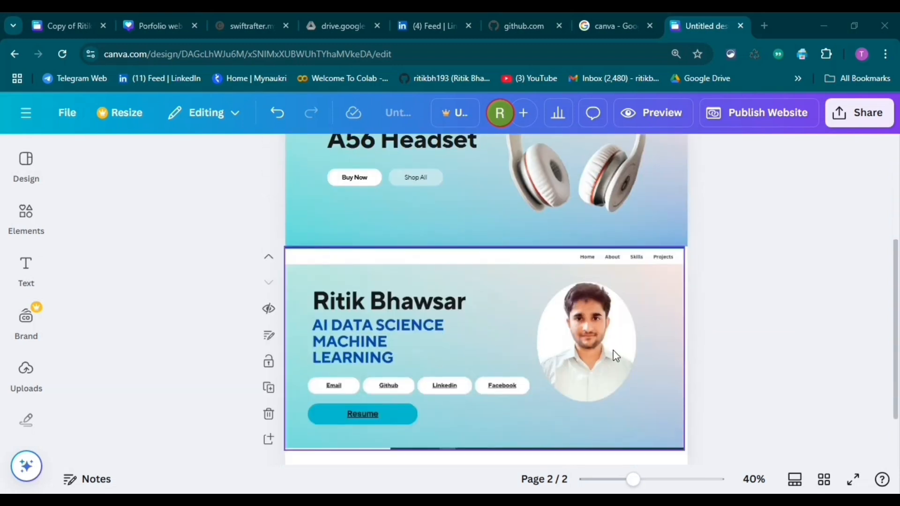
scroll(445, 232, "up", 5)
left_click(589, 316)
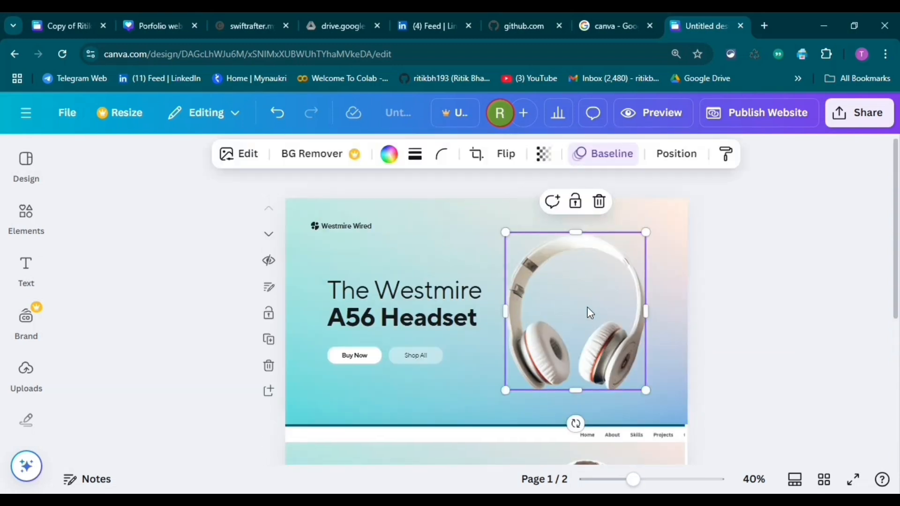
key("Delete")
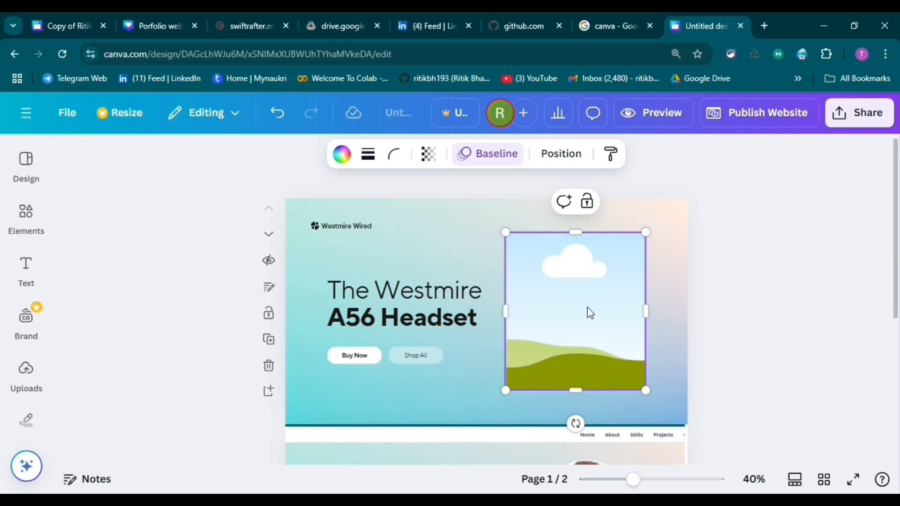
key("Delete")
Add a circular frame to the first page and place it to the right of the headline
left_click(30, 375)
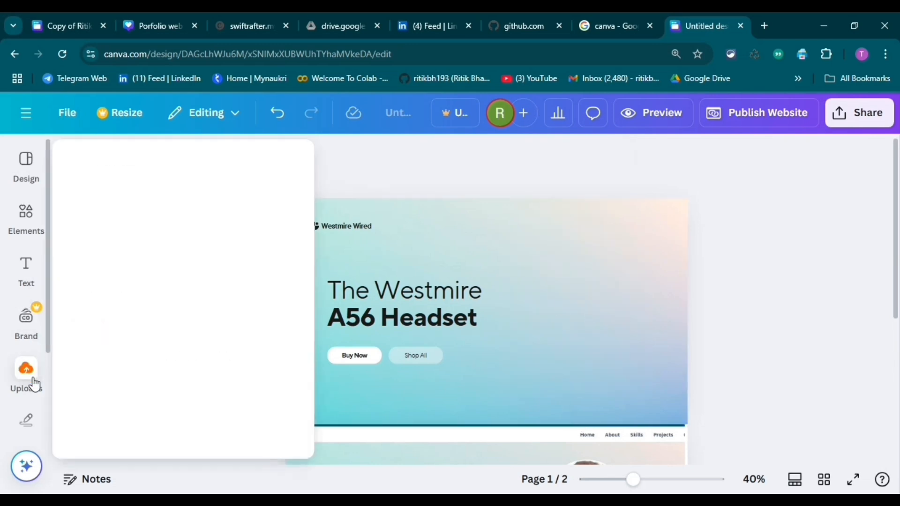
scroll(197, 347, "down", 2)
scroll(195, 347, "down", 3)
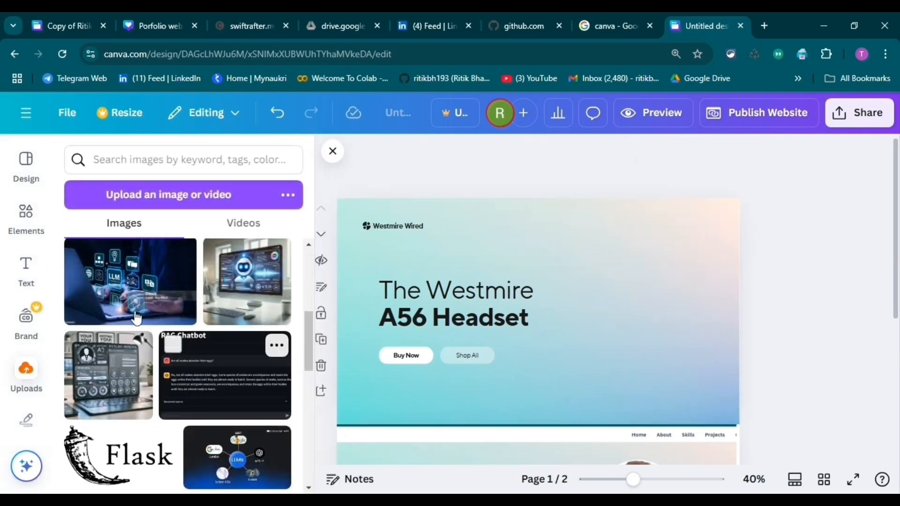
left_click(31, 229)
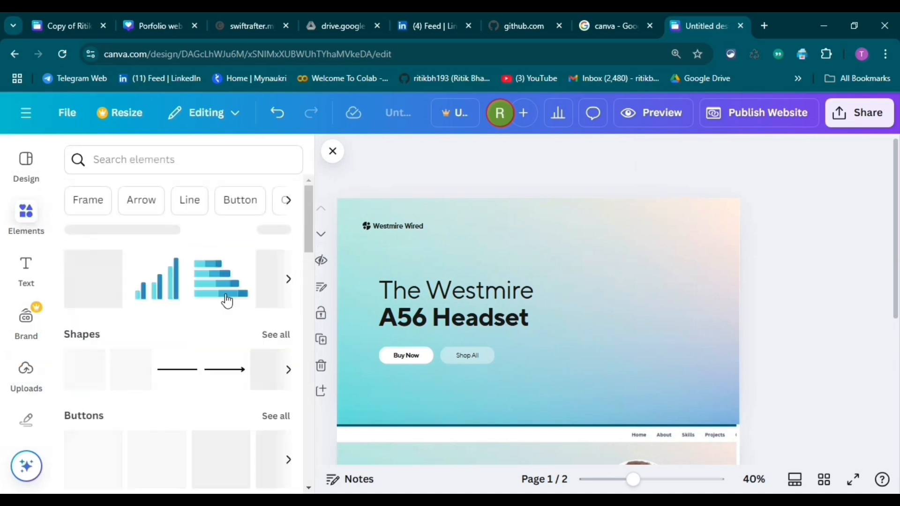
scroll(199, 361, "down", 3)
scroll(196, 361, "down", 4)
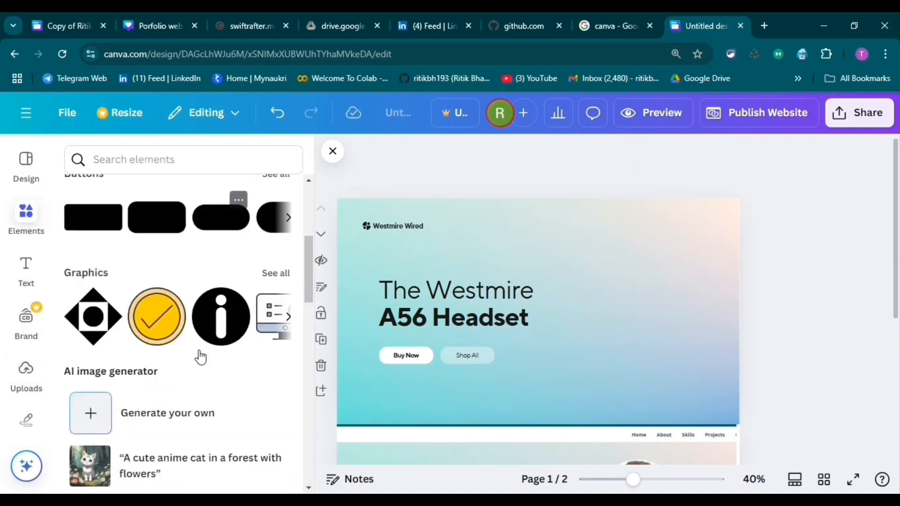
scroll(200, 354, "up", 3)
scroll(201, 346, "up", 3)
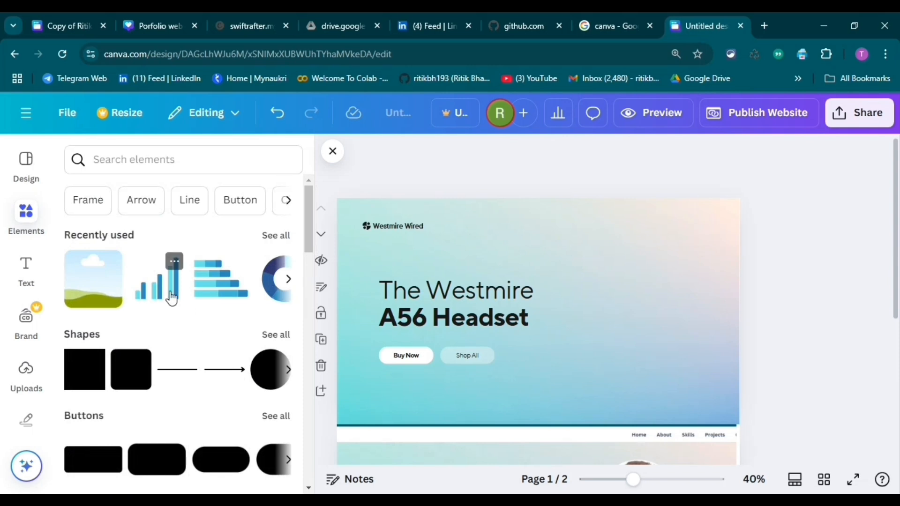
scroll(172, 298, "down", 15)
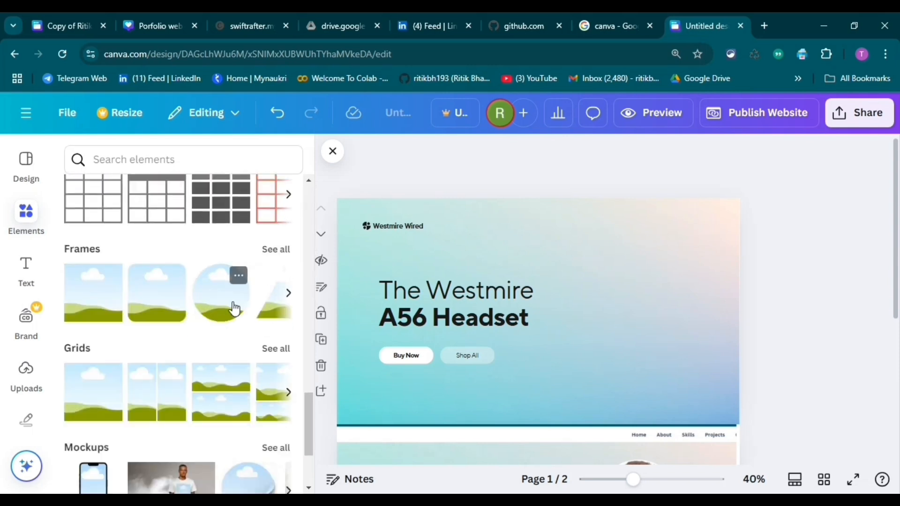
left_click(234, 309)
left_click_drag(558, 316, 675, 312)
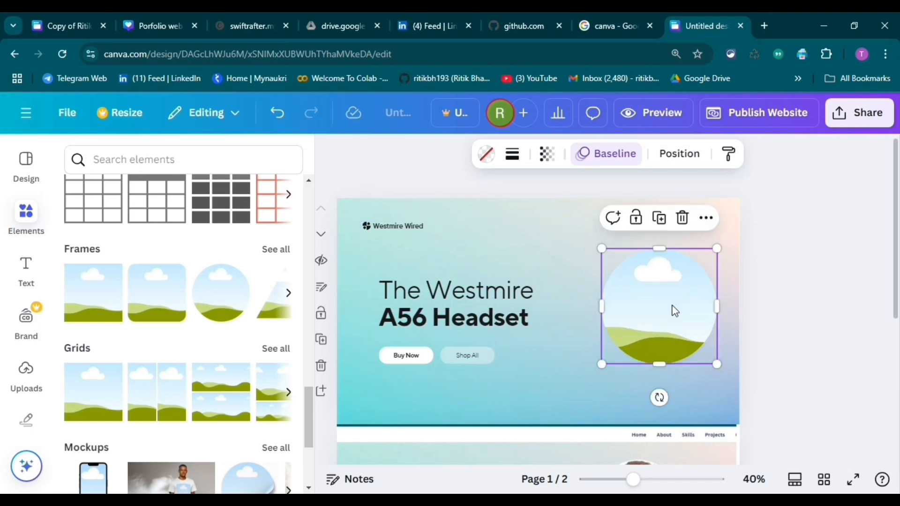
left_click(852, 287)
Remove the line "The Westmire" from the first page's headline
left_click(473, 303)
scroll(474, 303, "down", 5)
scroll(474, 303, "up", 5)
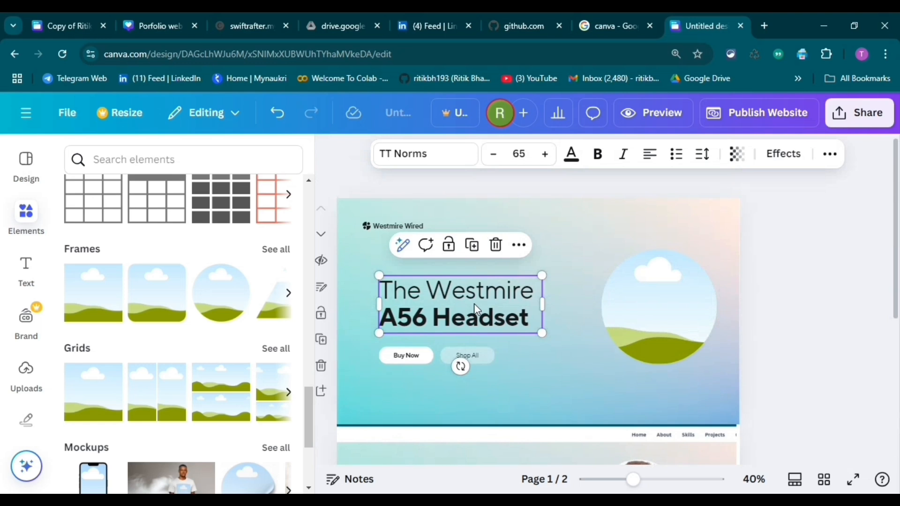
left_click(519, 292)
left_click_drag(538, 291, 361, 285)
left_click(484, 289)
left_click_drag(529, 291, 381, 290)
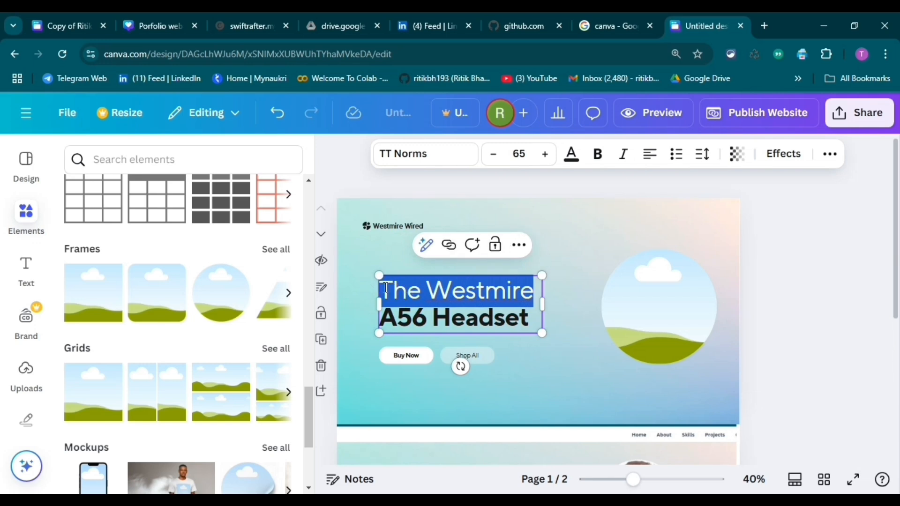
key("BackSpace")
left_click(532, 305)
key("BackSpace")
key("BackSpace")
key("BackSpace")
key("BackSpace")
key("BackSpace")
key("BackSpace")
key("BackSpace")
key("BackSpace")
key("BackSpace")
key("BackSpace")
key("BackSpace")
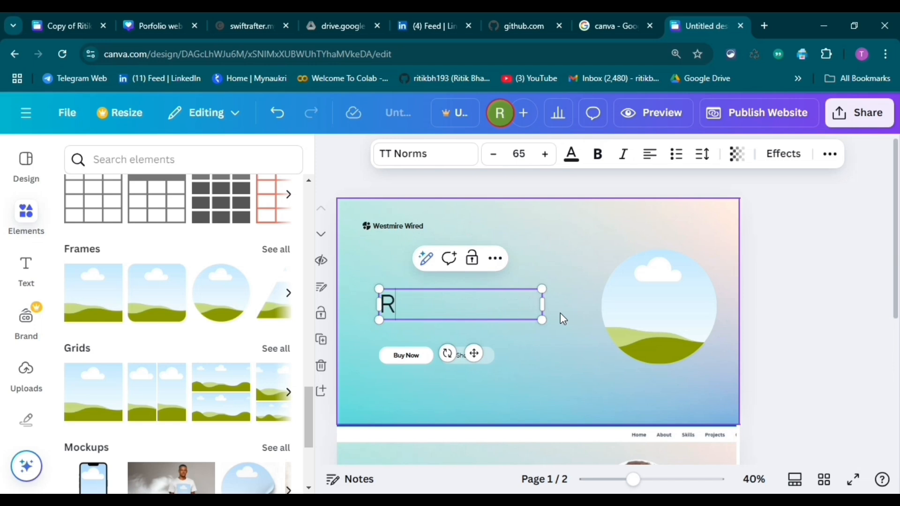
key("ctrl+z")
type("A56 Headset")
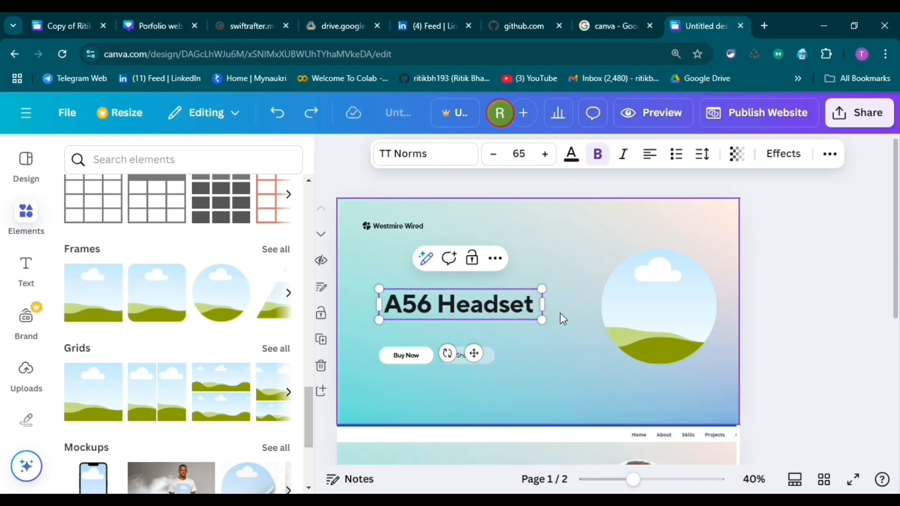
Replace the "A56 Headset" headline with the portfolio owner's full name in capitals, widening the text box to fit it on one line
key("BackSpace")
key("BackSpace")
key("BackSpace")
key("BackSpace")
key("BackSpace")
key("BackSpace")
key("BackSpace")
key("BackSpace")
key("BackSpace")
key("BackSpace")
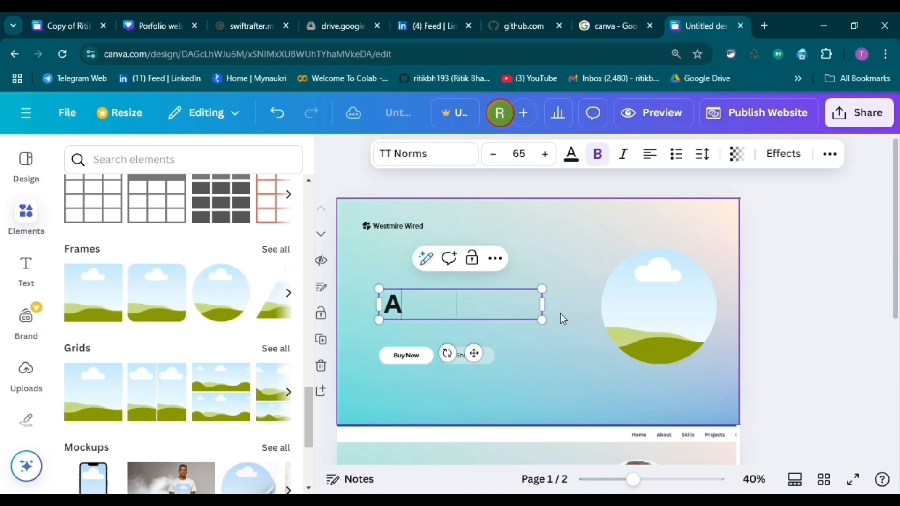
key("BackSpace")
type("R")
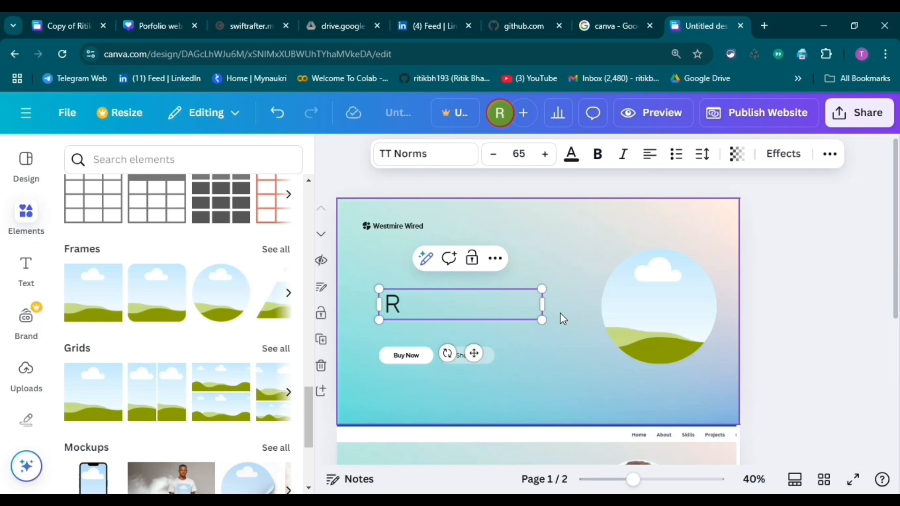
type("ITIK BHAW")
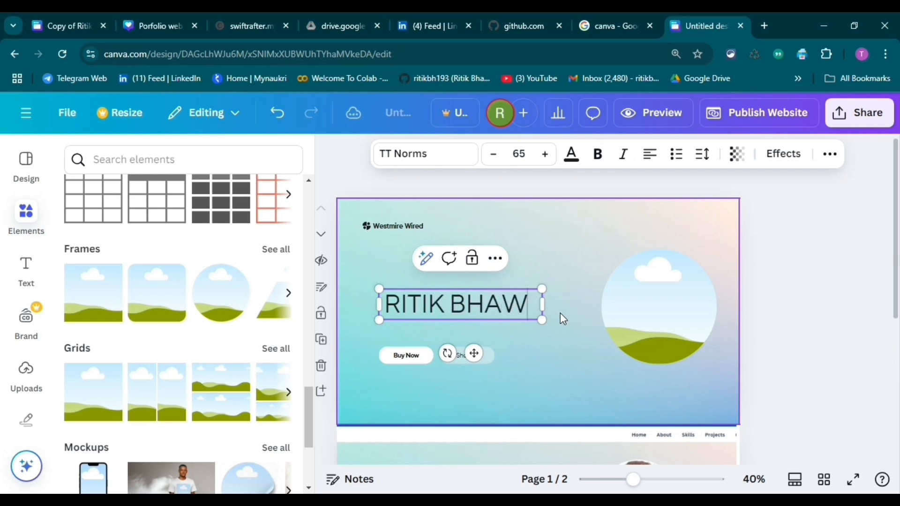
type("SA")
left_click_drag(545, 306, 560, 307)
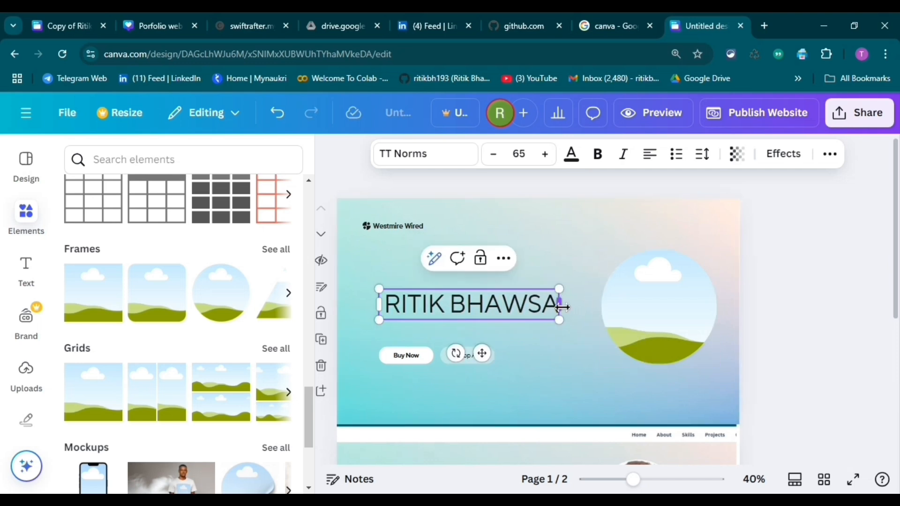
left_click_drag(567, 304, 571, 297)
type("R")
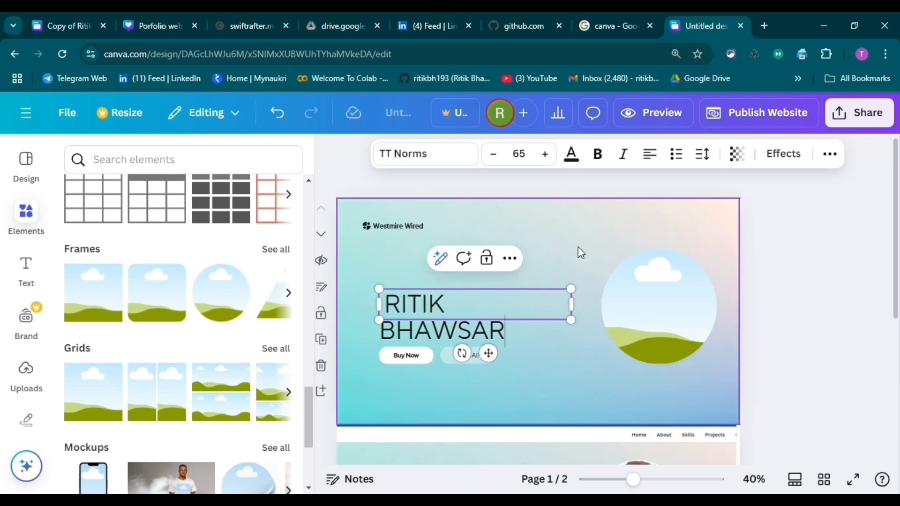
left_click_drag(575, 303, 585, 303)
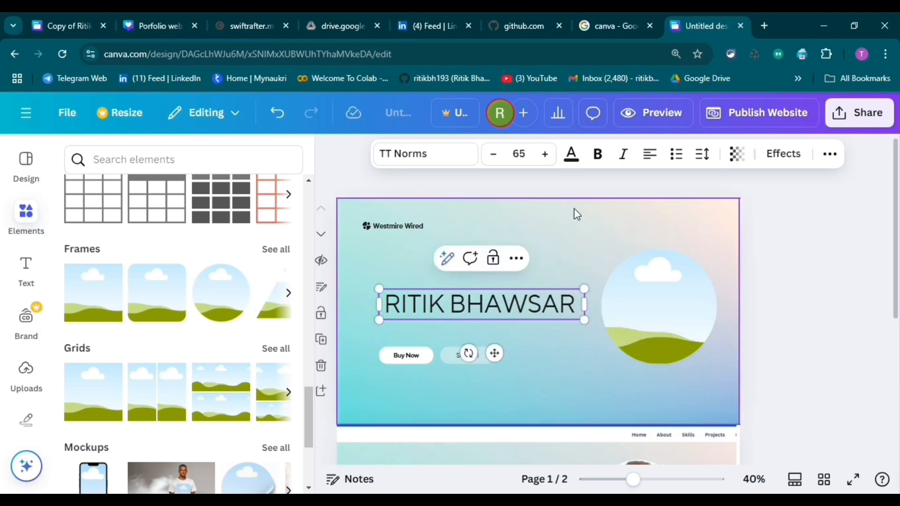
Make the name headline bold and widen its text box to keep the name on one line
double_click(582, 299)
left_click(596, 157)
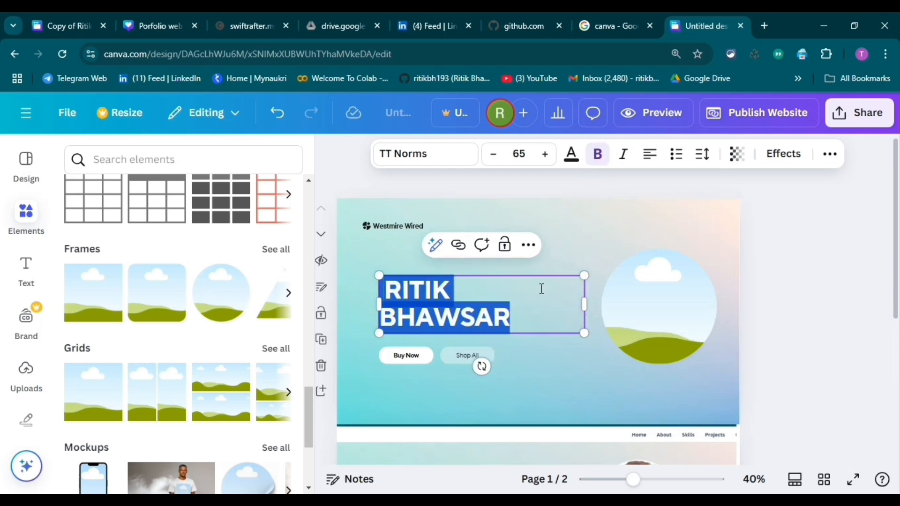
left_click(579, 281)
left_click_drag(585, 305, 593, 300)
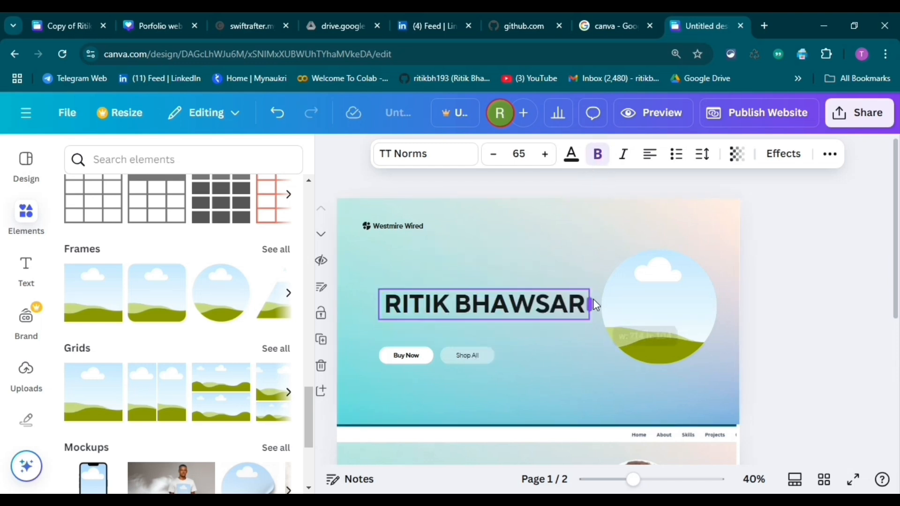
Move the name headline slightly up and to the left on the first page
left_click(569, 277)
left_click_drag(538, 307, 521, 297)
left_click(570, 245)
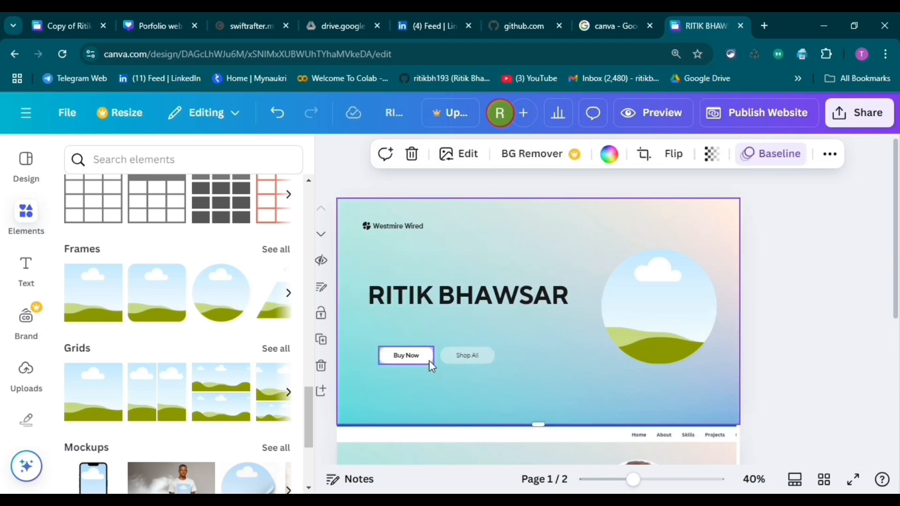
Hide the Elements side panel to give the first page's button area more working space
left_click(424, 360)
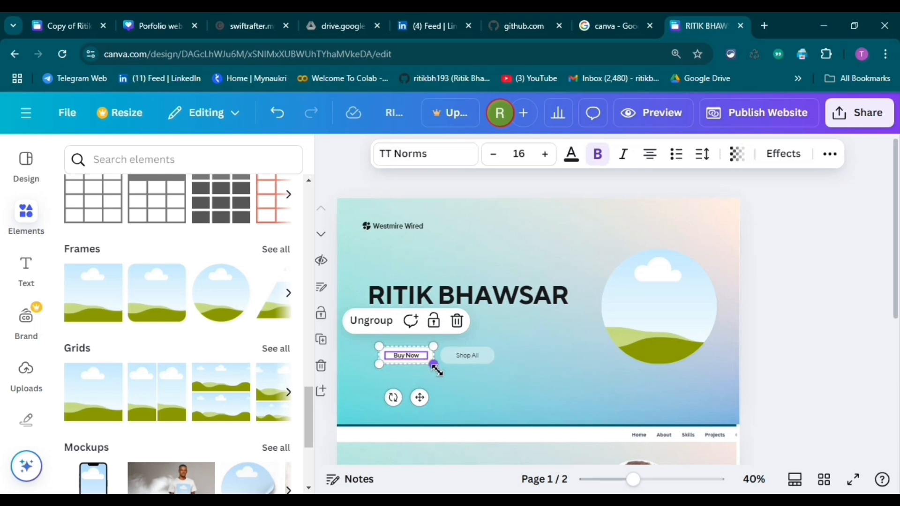
left_click(429, 379)
scroll(425, 372, "up", 3)
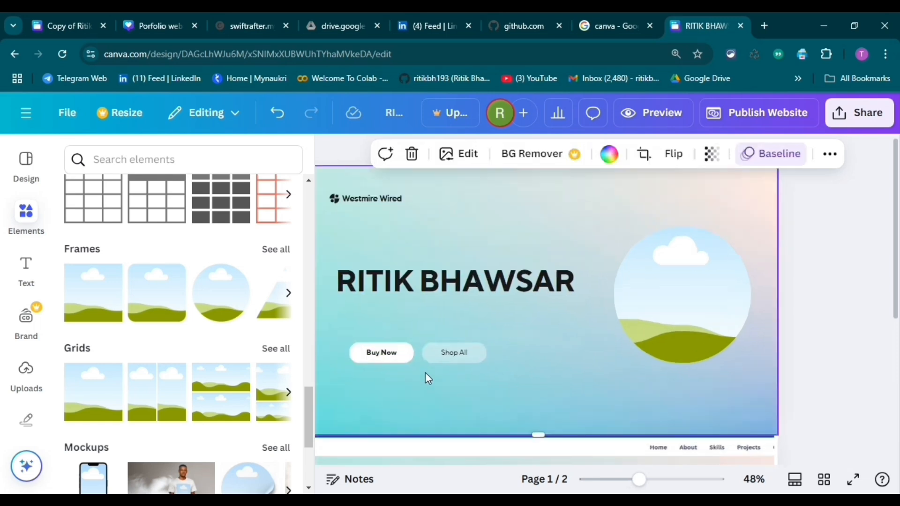
left_click(451, 359)
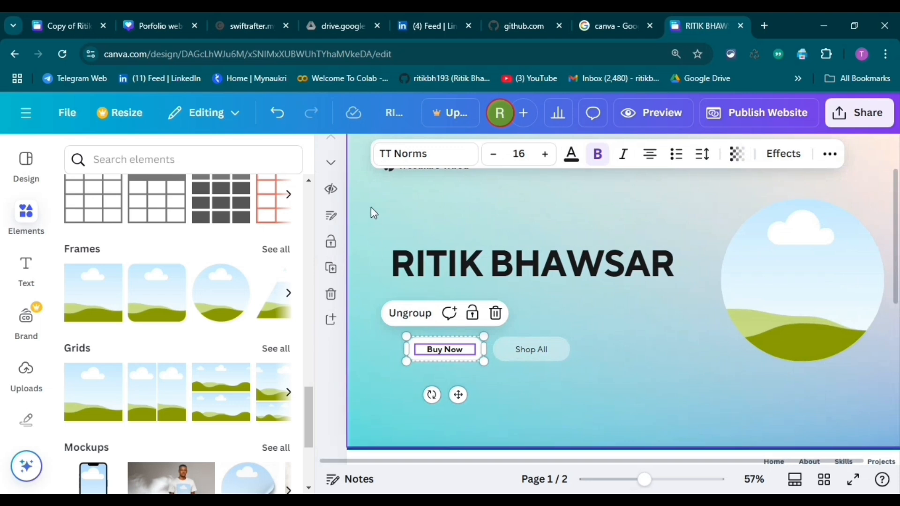
scroll(332, 170, "up", 3)
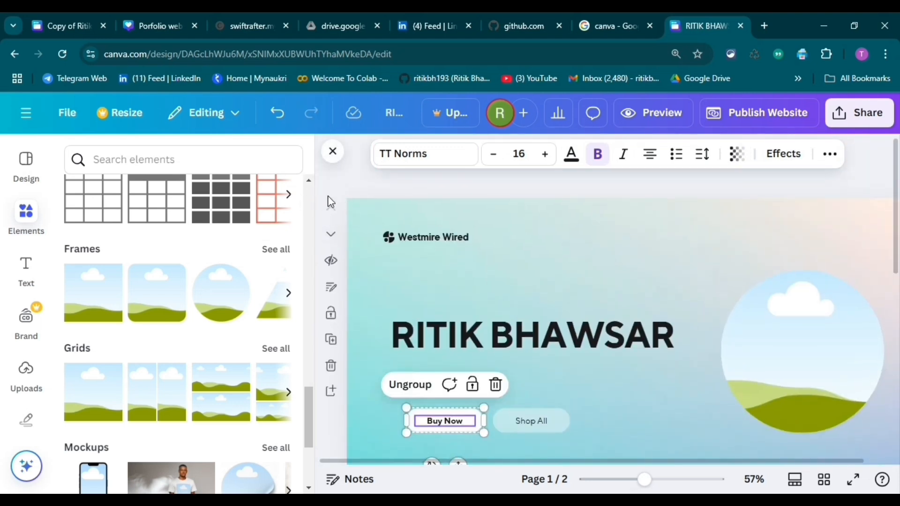
left_click(289, 196)
left_click(332, 151)
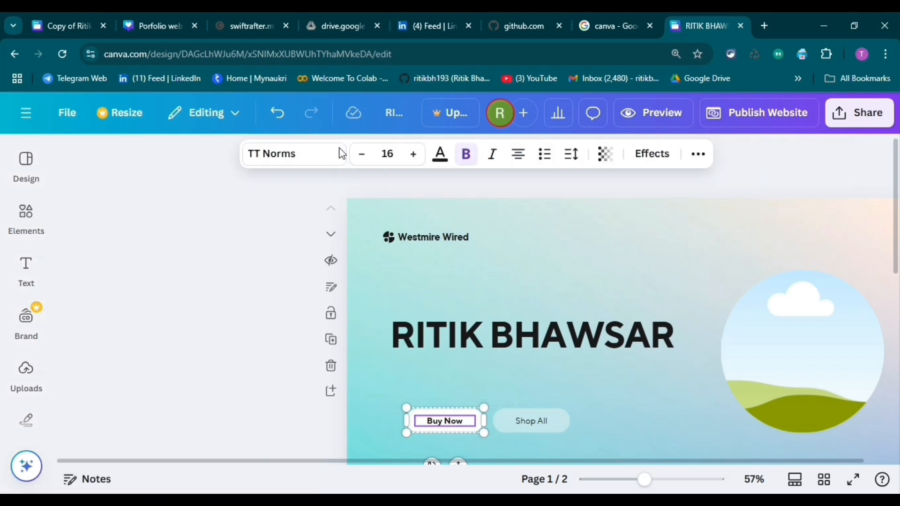
scroll(364, 309, "down", 5)
scroll(363, 309, "up", 5)
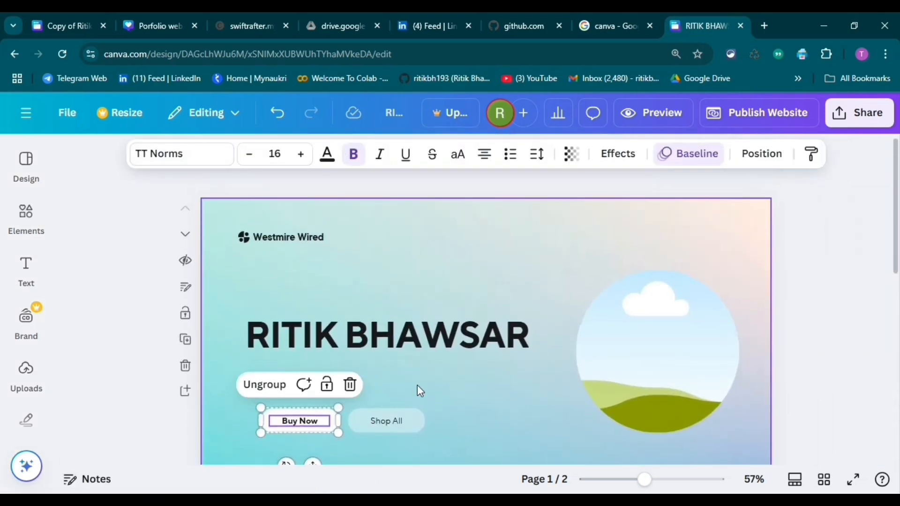
Ungroup the Buy Now button on the first page so its white pill shape and label can be edited separately
left_click(359, 406)
left_click(314, 421)
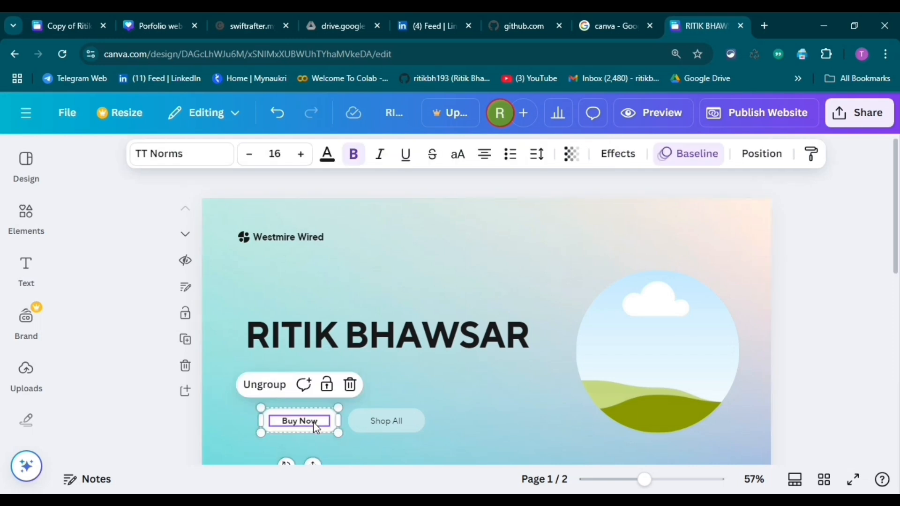
left_click(263, 384)
scroll(377, 386, "down", 1)
scroll(377, 386, "down", 2)
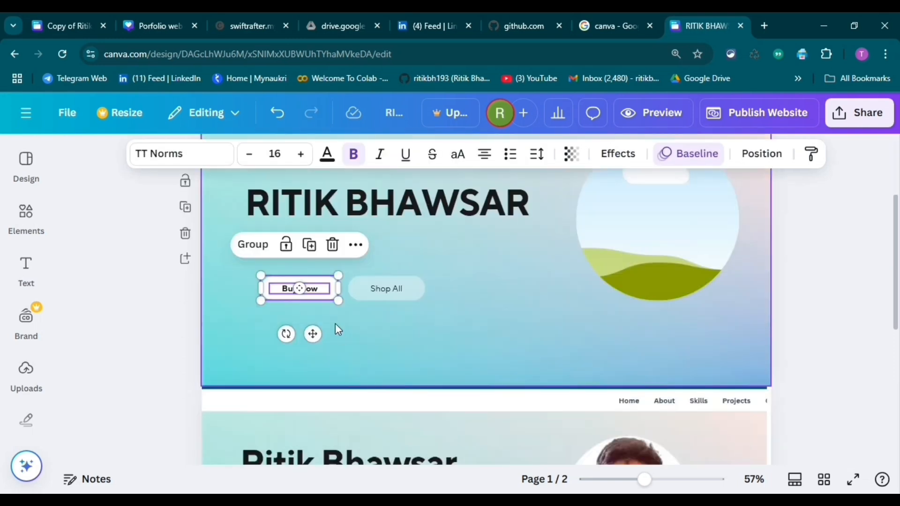
left_click(336, 323)
Duplicate the white Buy Now pill shape twice, placing one copy below the buttons and the other beside Shop All
left_click(336, 294)
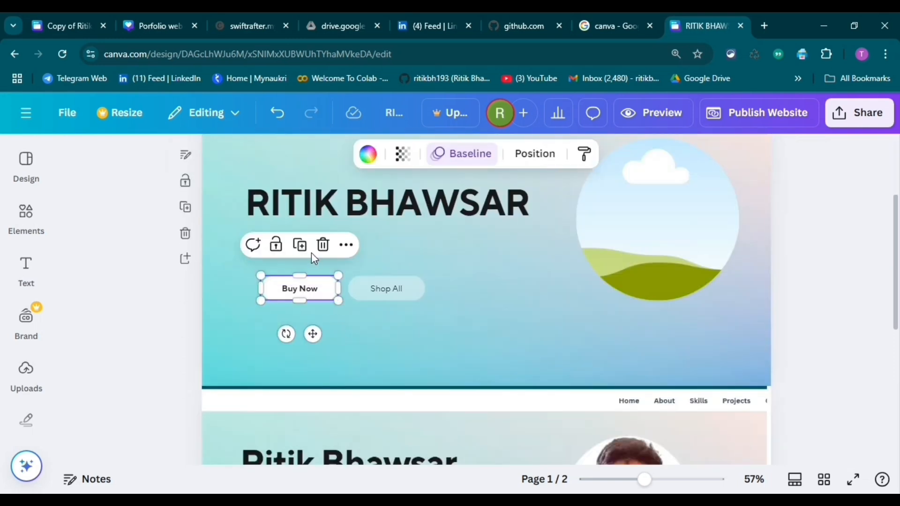
left_click(300, 245)
left_click_drag(317, 302, 368, 324)
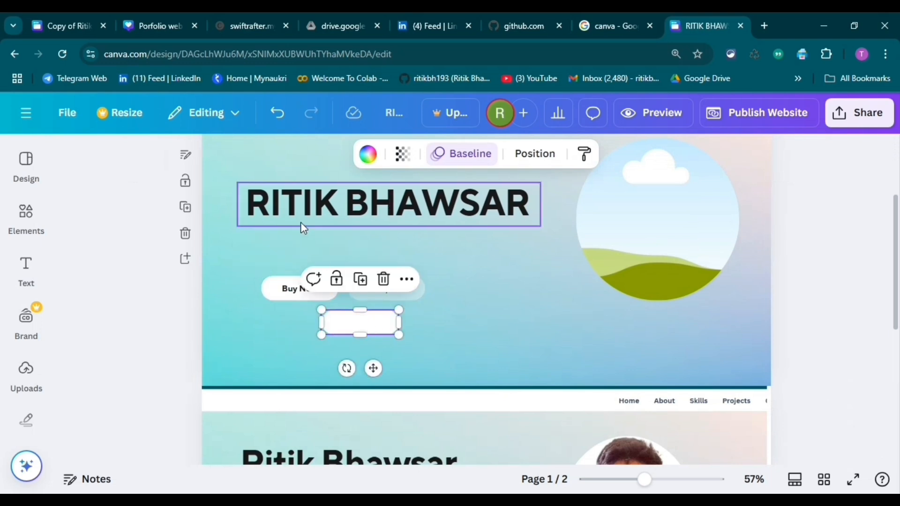
left_click(274, 291)
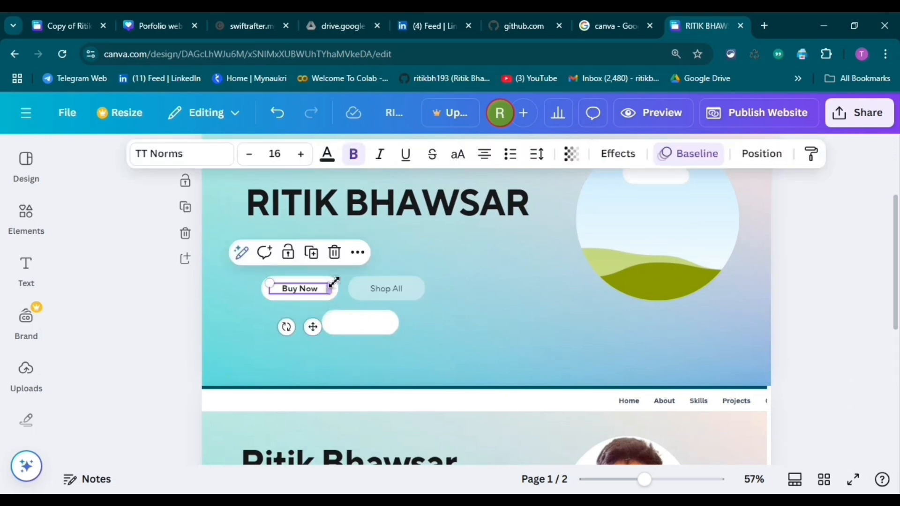
left_click(457, 300)
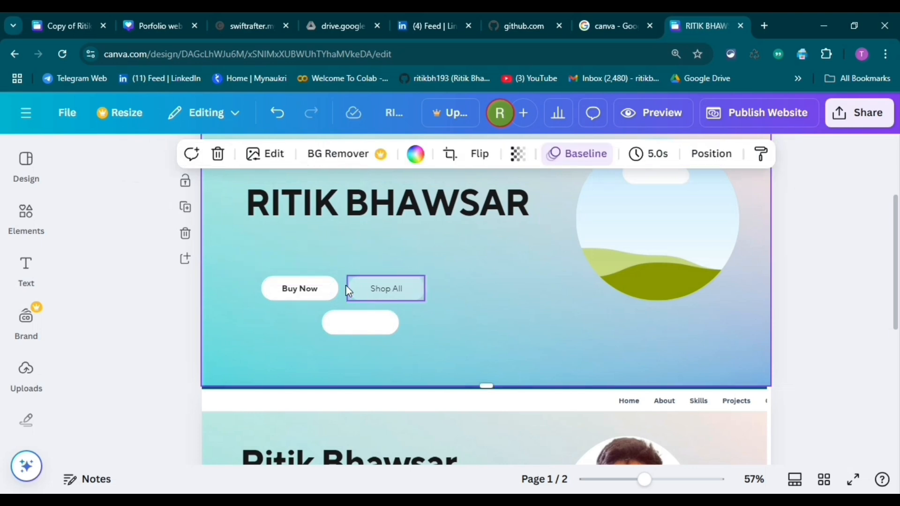
left_click(322, 287)
left_click(299, 244)
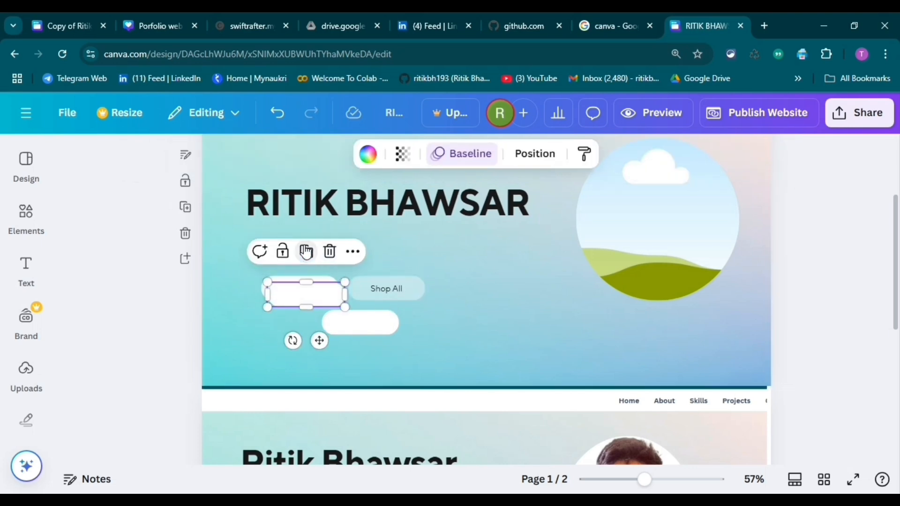
left_click_drag(360, 296, 502, 295)
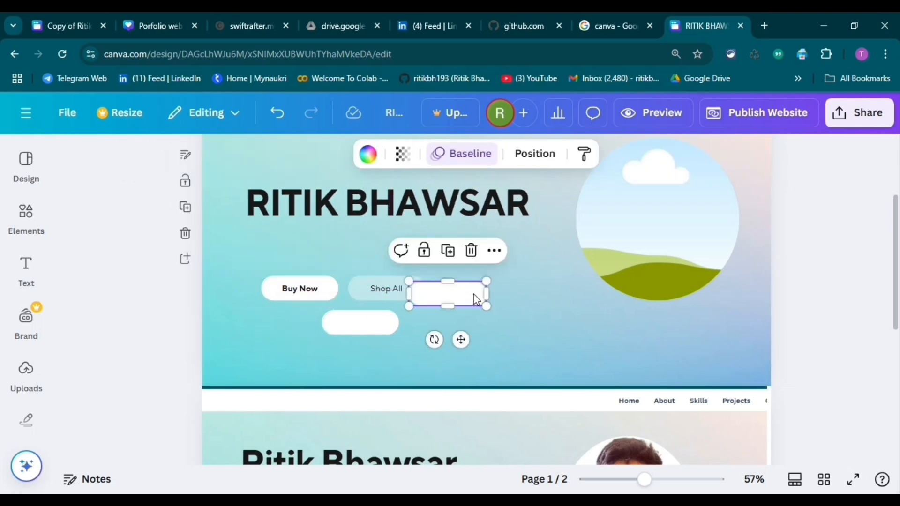
Duplicate the white Buy Now pill once more and place the copy below the one beside Shop All
left_click(323, 281)
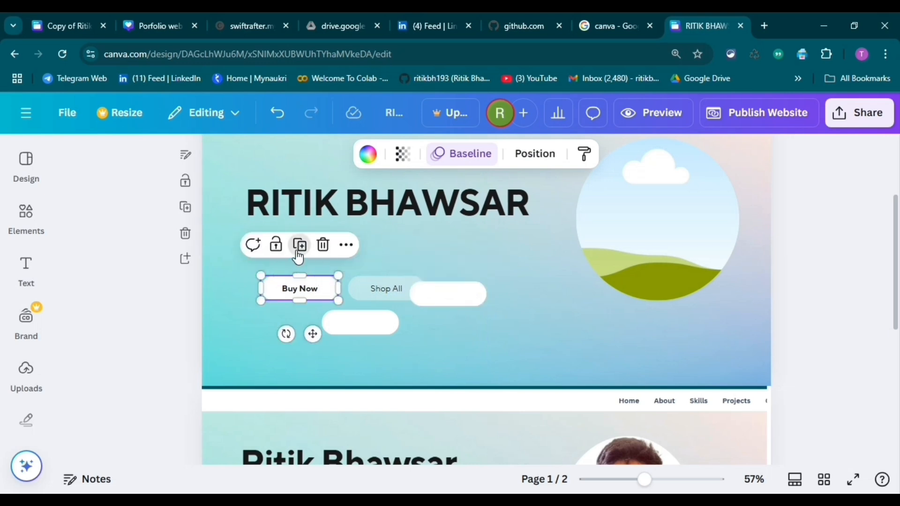
left_click(298, 244)
left_click_drag(324, 298, 475, 327)
Delete the grouped Shop All button from the first page
left_click(384, 291)
left_click(367, 286)
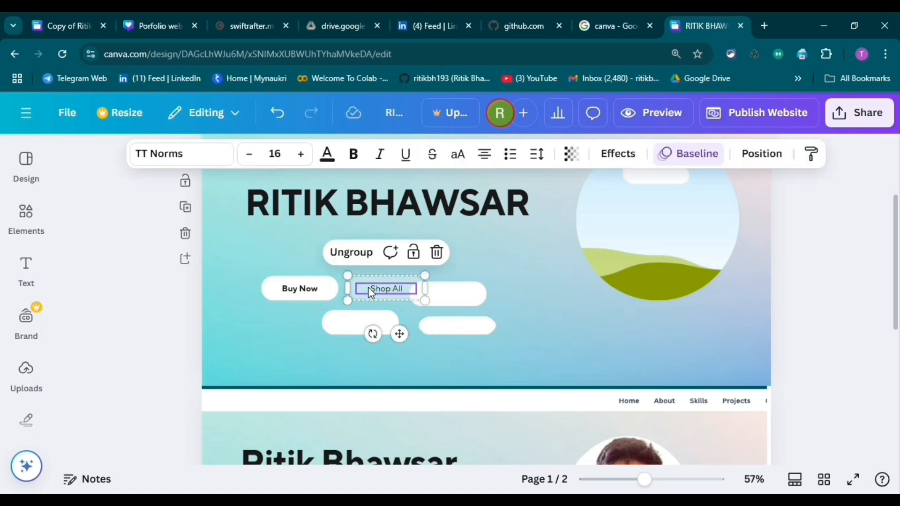
left_click(436, 252)
left_click(407, 253)
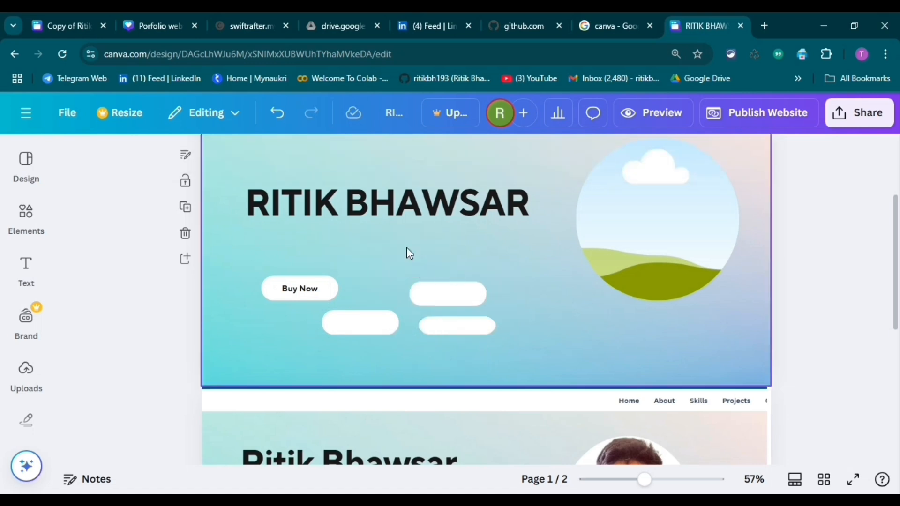
Try moving the flattened third pill copy into the button row, then delete that copy
left_click(486, 324)
scroll(486, 323, "down", 2)
left_click_drag(454, 262, 384, 241)
left_click(477, 248)
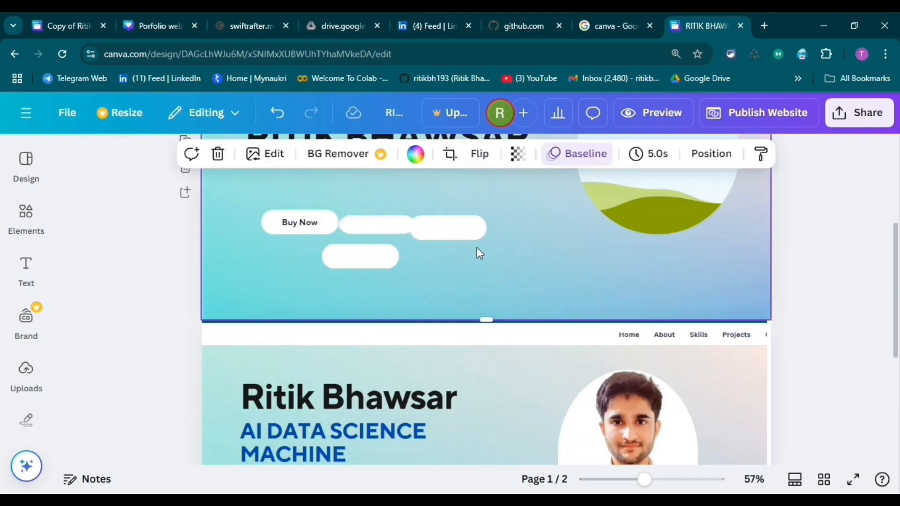
left_click(523, 247)
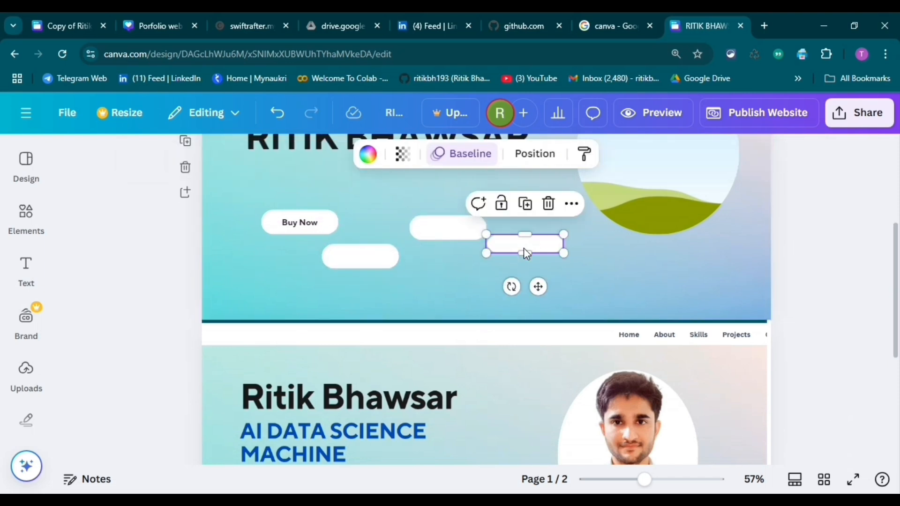
left_click(548, 203)
Duplicate the white Buy Now pill shape again to get a fourth full-height pill
left_click(330, 227)
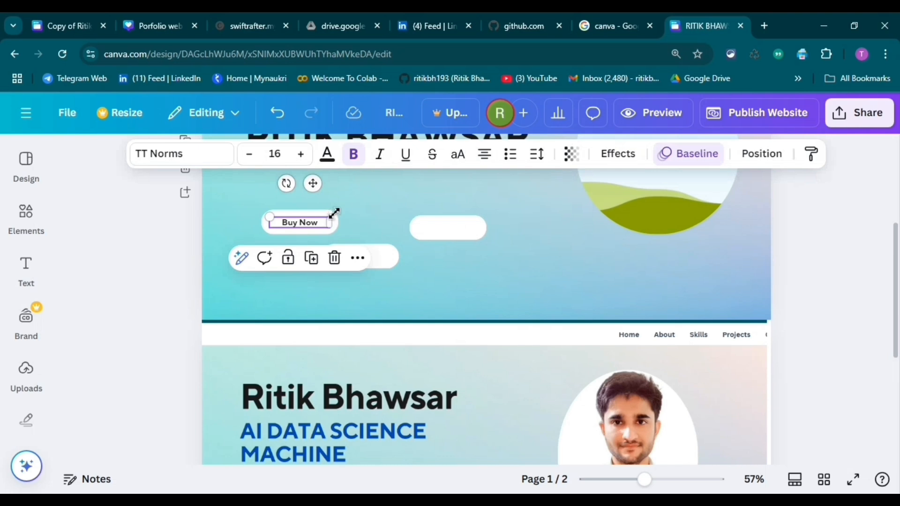
left_click(403, 215)
left_click(328, 232)
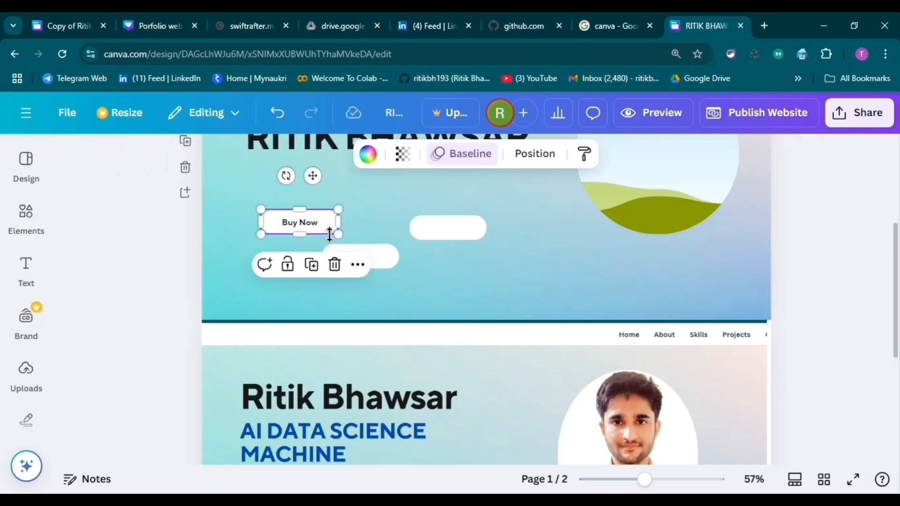
left_click(311, 265)
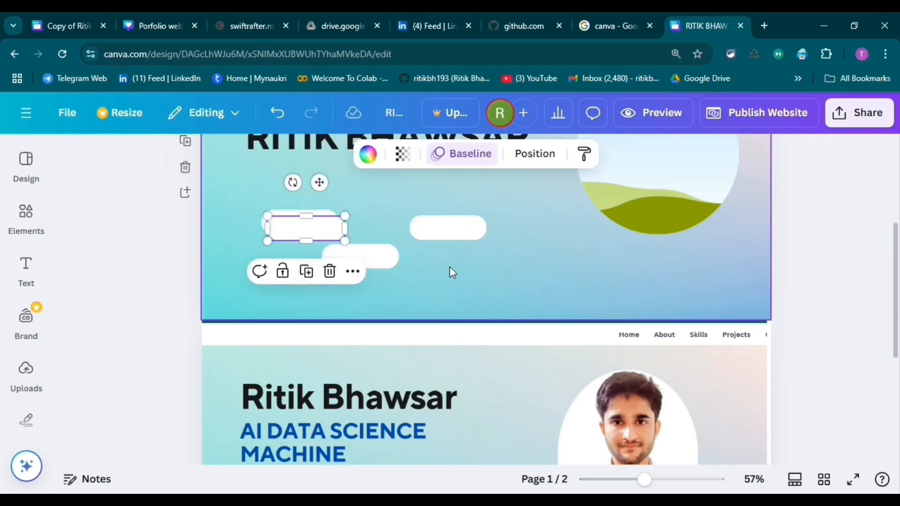
scroll(431, 290, "down", 5)
scroll(433, 329, "up", 5)
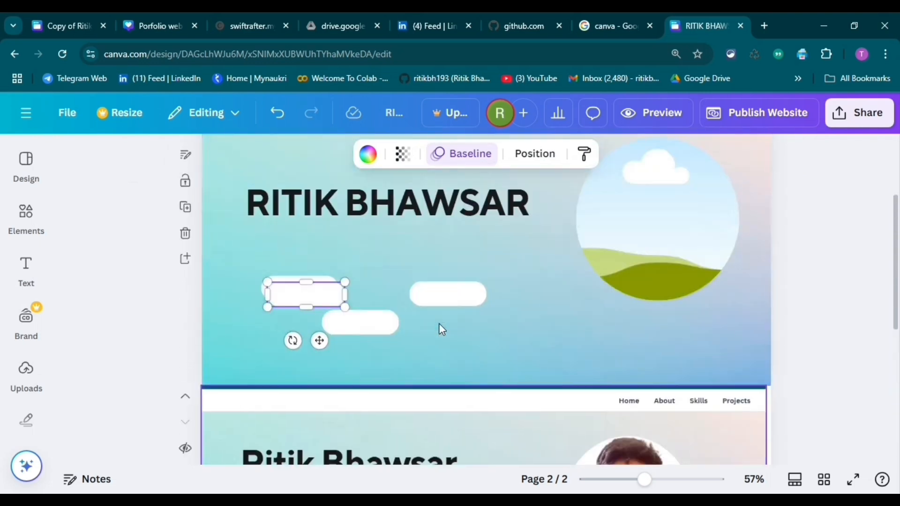
Line up two pill copies in a row beside the Buy Now button and set the newest copy below them
left_click_drag(358, 322, 373, 298)
left_click_drag(443, 300, 490, 300)
left_click_drag(373, 300, 407, 300)
left_click_drag(325, 301, 370, 334)
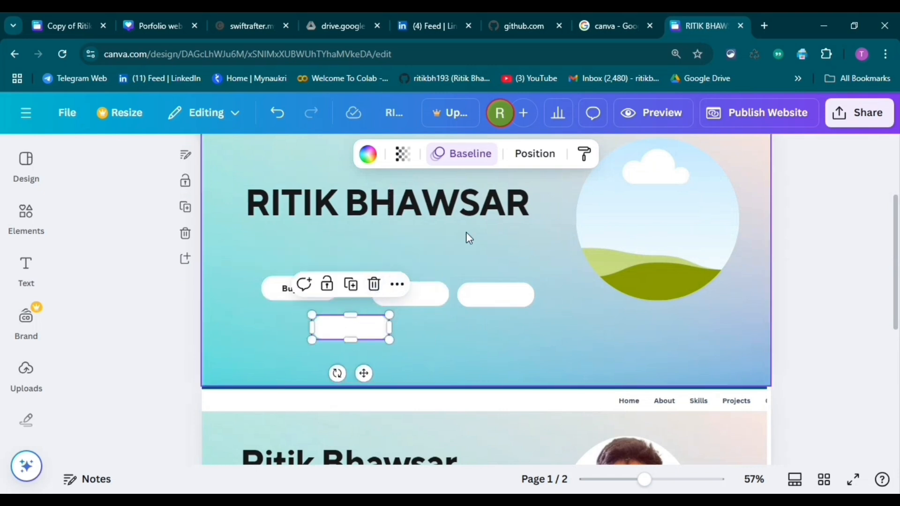
left_click(419, 288)
left_click_drag(415, 289, 394, 283)
left_click(492, 301)
left_click_drag(492, 301, 474, 290)
Arrange the four white pills in one evenly spaced row below the name headline, following the reference design on page 2
scroll(395, 328, "down", 7)
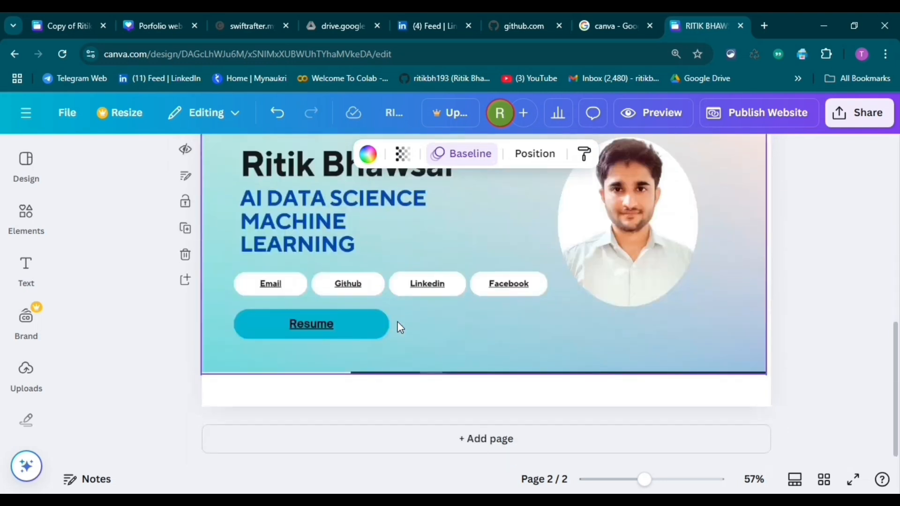
scroll(397, 323, "up", 6)
left_click_drag(330, 252, 290, 258)
left_click_drag(378, 260, 352, 255)
left_click_drag(472, 252, 436, 261)
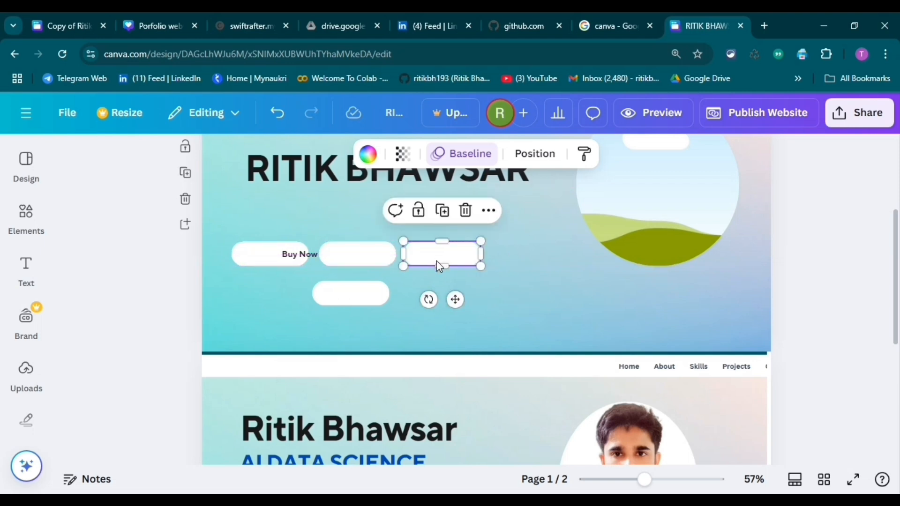
left_click_drag(364, 293, 545, 256)
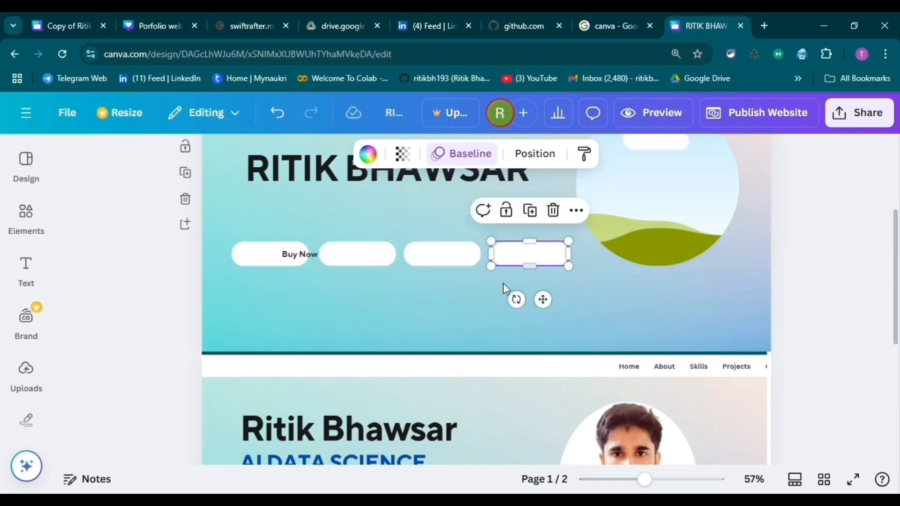
Duplicate the Buy Now label three times and place one label on each of the four white pills
left_click(433, 305)
left_click(309, 255)
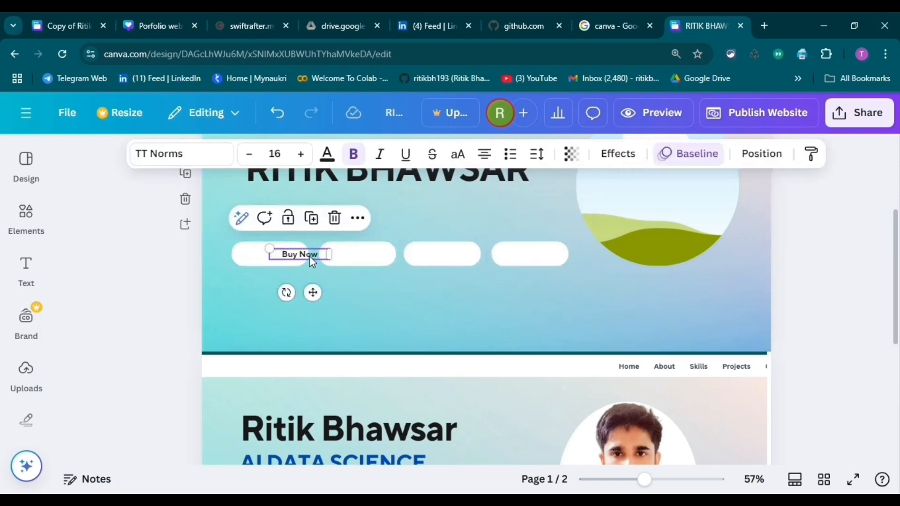
left_click(312, 217)
left_click_drag(307, 266, 349, 259)
left_click(369, 219)
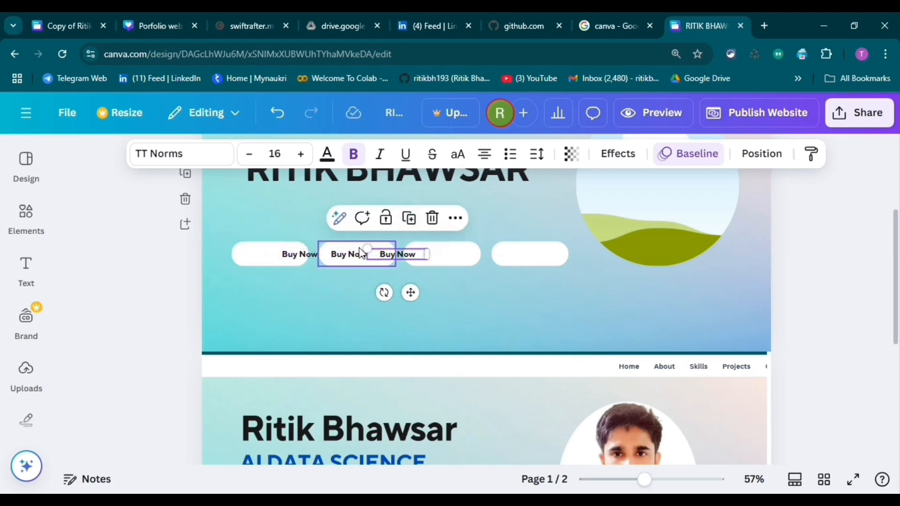
left_click(409, 219)
left_click_drag(444, 255, 521, 255)
left_click_drag(413, 260, 450, 259)
left_click_drag(300, 253, 271, 253)
Replace the first pill's Buy Now label with "Email"
scroll(291, 267, "down", 5)
scroll(296, 259, "up", 5)
left_click(278, 255)
double_click(278, 256)
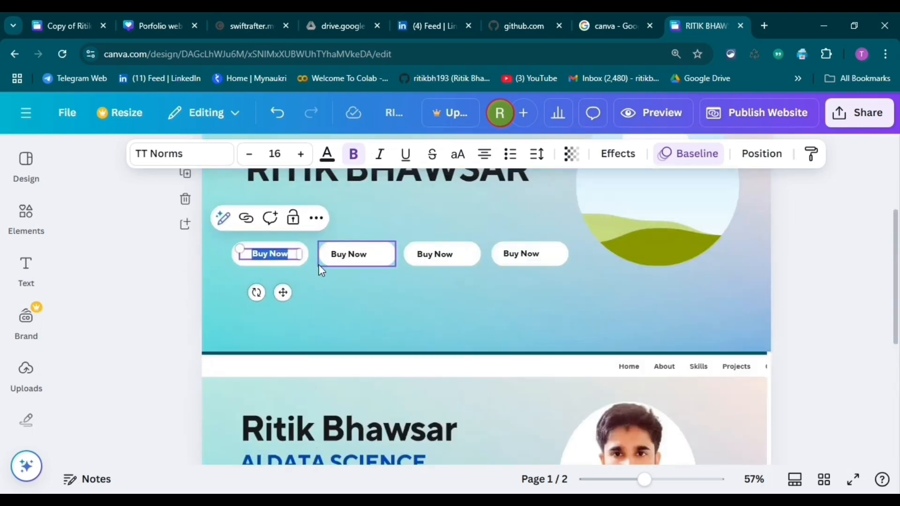
key("BackSpace")
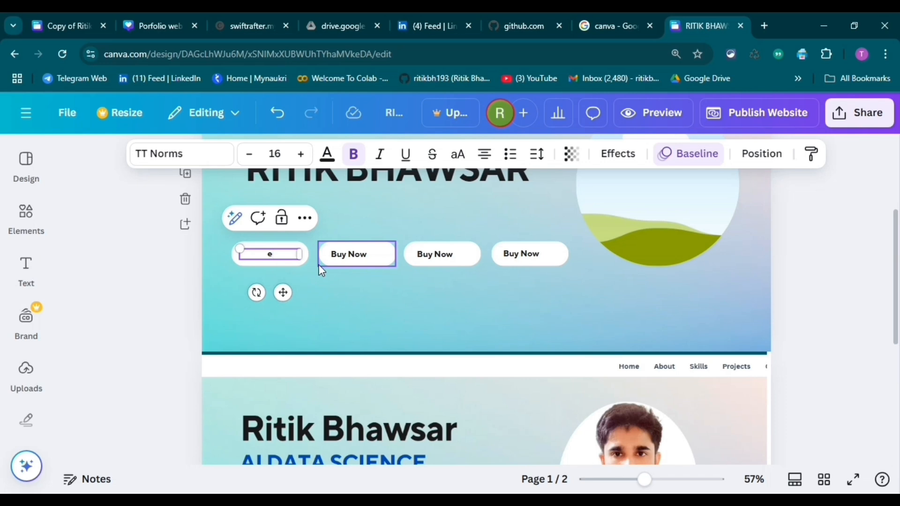
type("Email")
Change the second pill's label to "Github" and the third pill's label to "Linkedin"
left_click(349, 254)
double_click(349, 254)
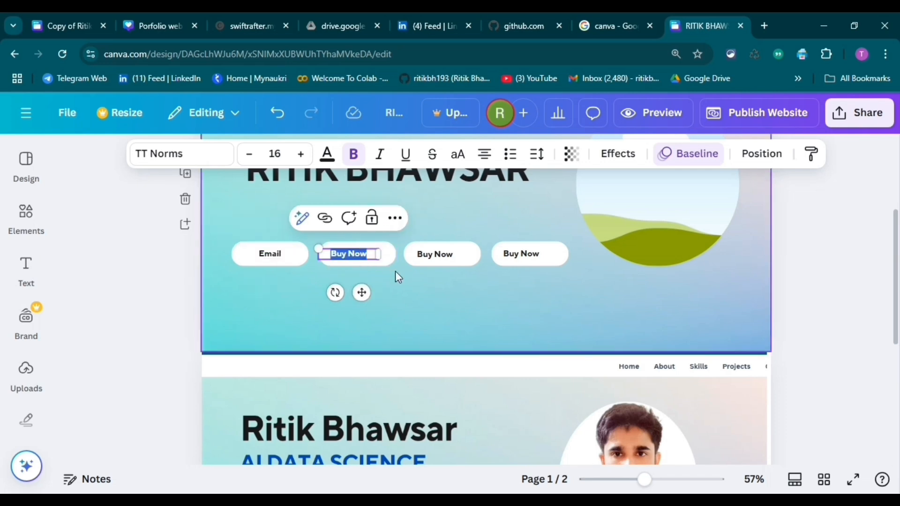
type("Github")
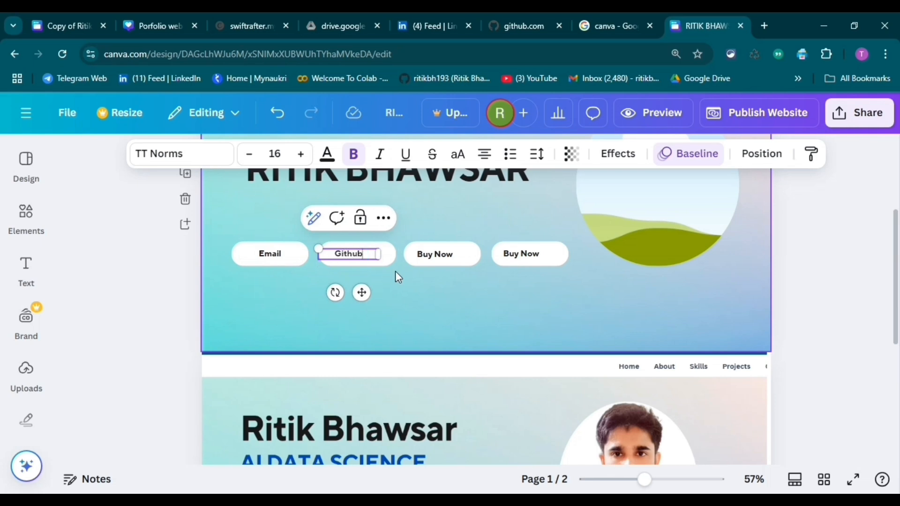
left_click(442, 254)
double_click(448, 253)
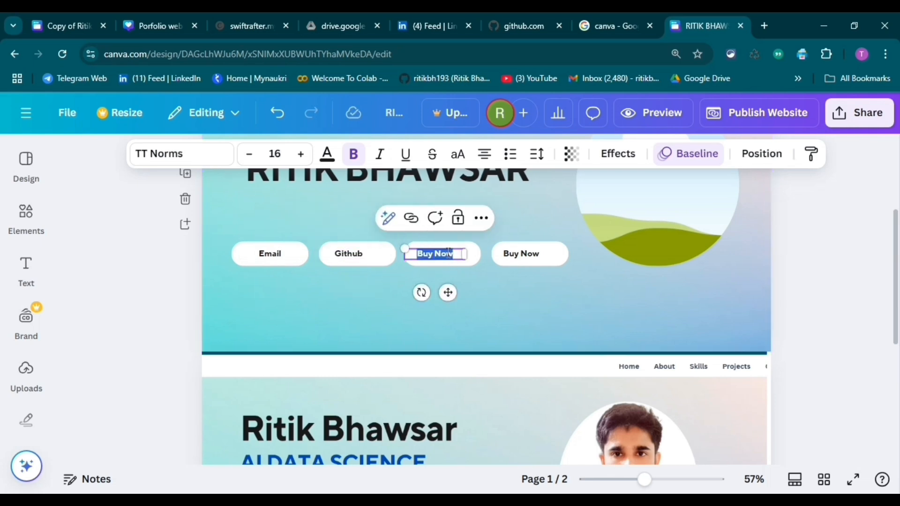
type("Linkedin")
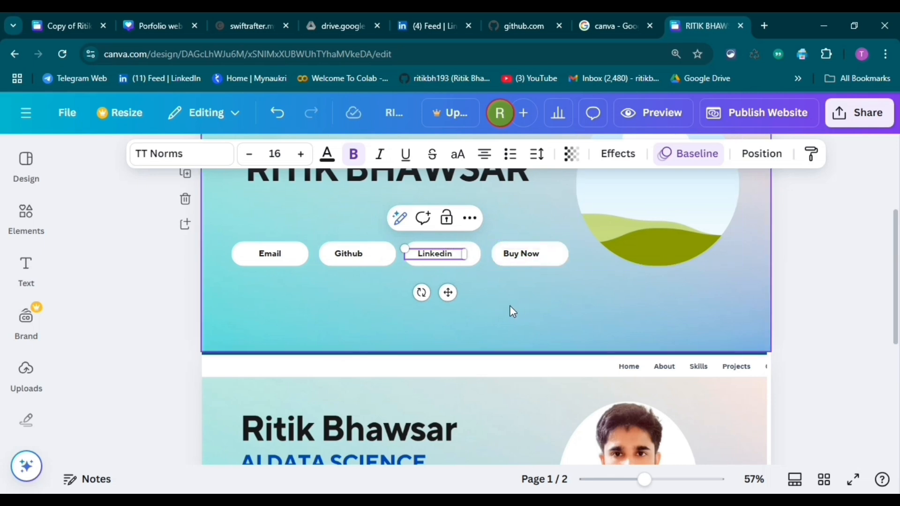
Replace the fourth pill's Buy Now label with "Facebook"
scroll(510, 305, "down", 3)
scroll(485, 295, "up", 2)
scroll(508, 294, "up", 2)
double_click(527, 257)
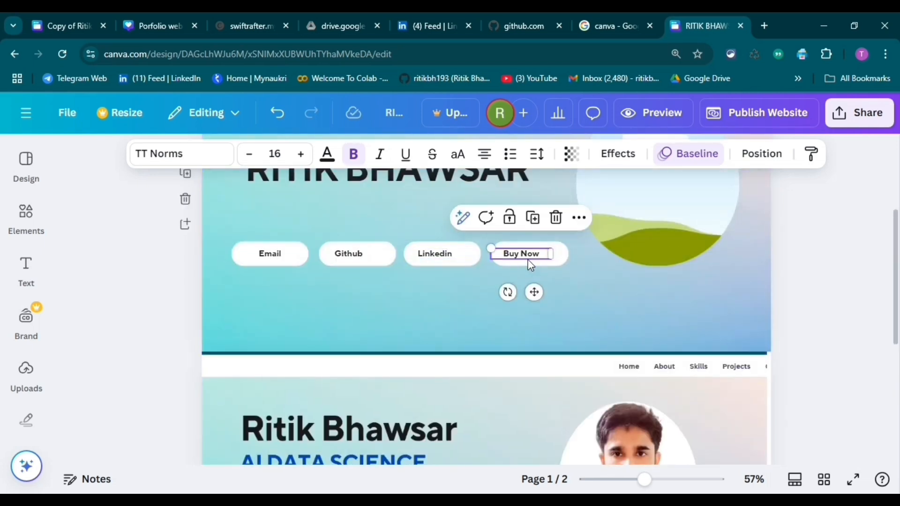
type("Facebook")
left_click(431, 291)
Center the Facebook, Linkedin, Github and Email labels on their white pills
left_click(521, 251)
left_click_drag(522, 248, 529, 248)
left_click(443, 253)
left_click_drag(443, 253, 449, 255)
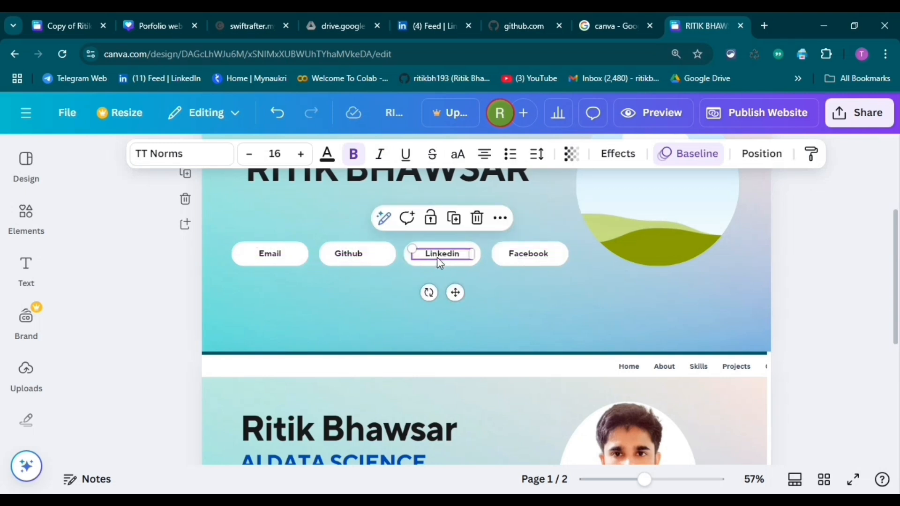
left_click_drag(347, 258, 347, 256)
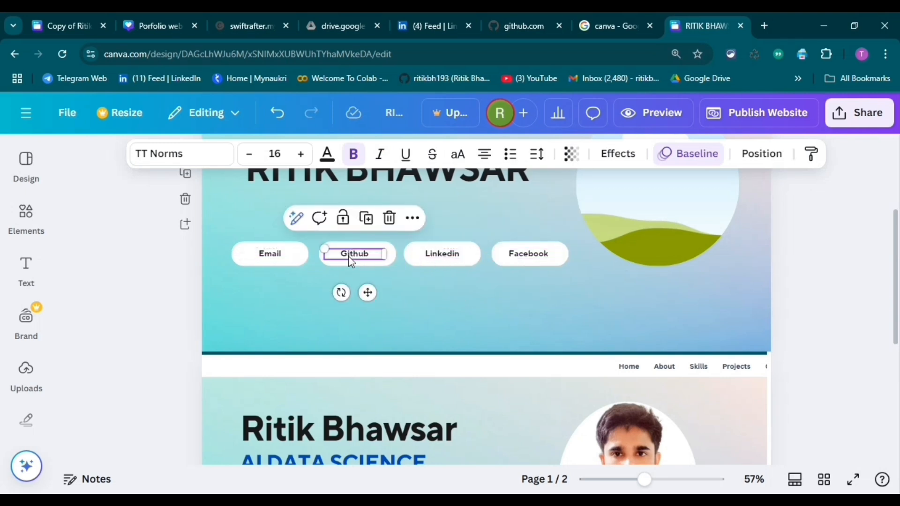
left_click(438, 277)
left_click_drag(272, 258, 276, 255)
left_click(375, 287)
left_click(277, 253)
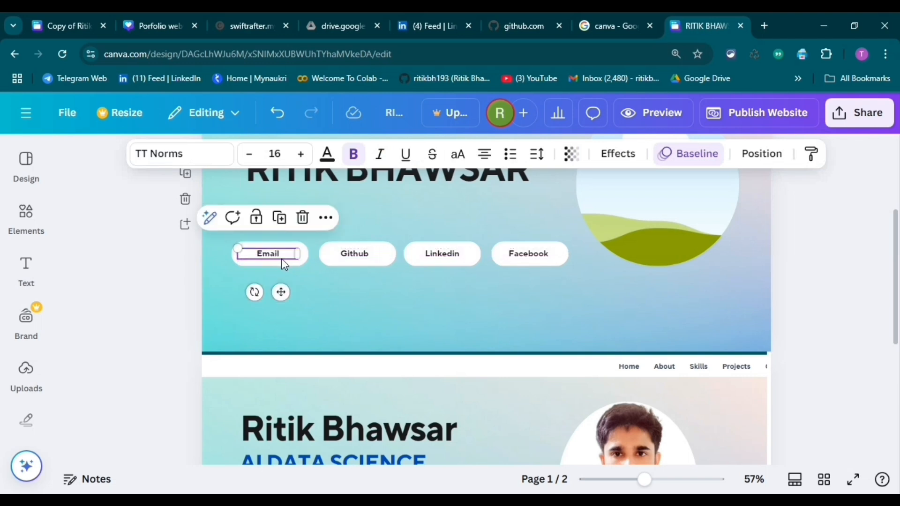
left_click(382, 274)
Try removing the bold formatting from the Email label
scroll(519, 312, "up", 2)
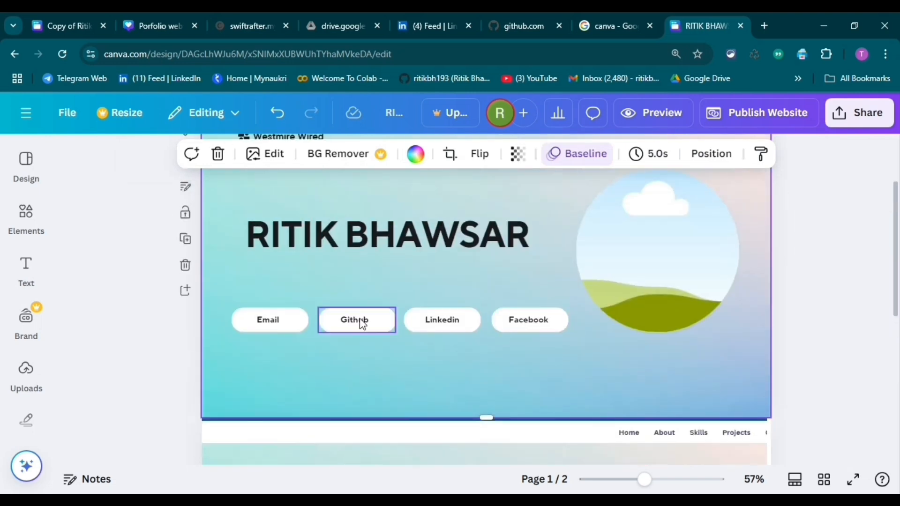
left_click(283, 323)
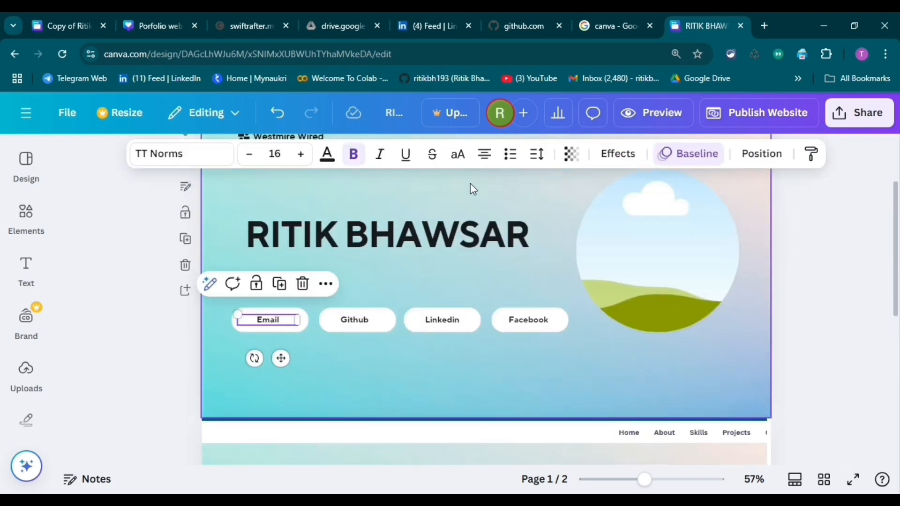
scroll(470, 186, "up", 3)
left_click(353, 159)
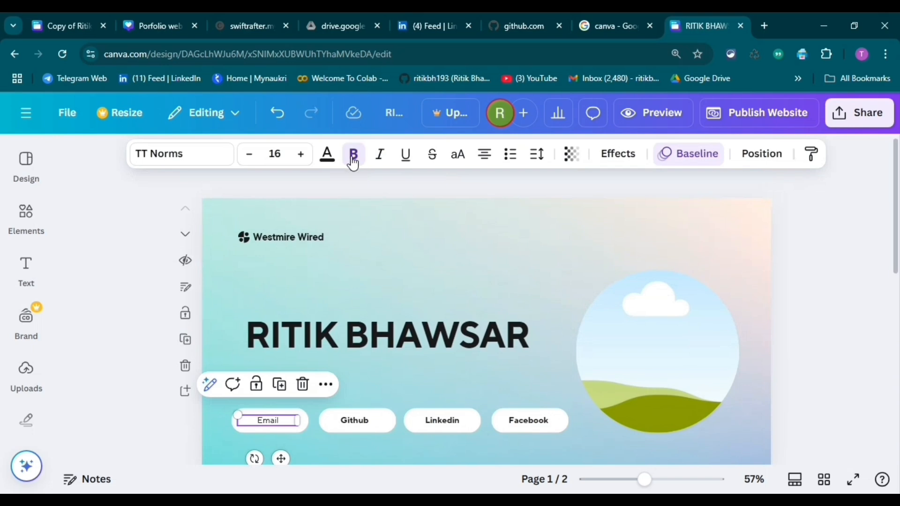
left_click(441, 304)
Check the reference design on page 2 and move the name headline on page 1 slightly up
scroll(468, 314, "down", 4)
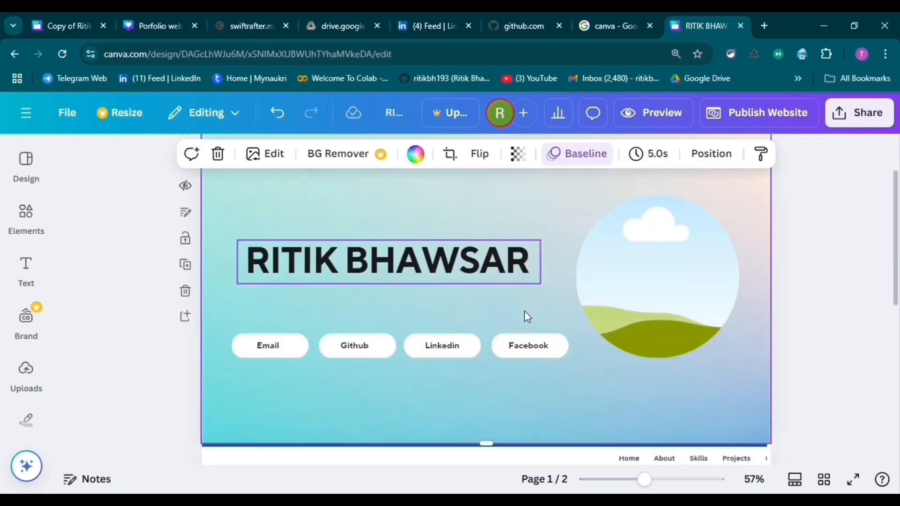
scroll(515, 319, "down", 5)
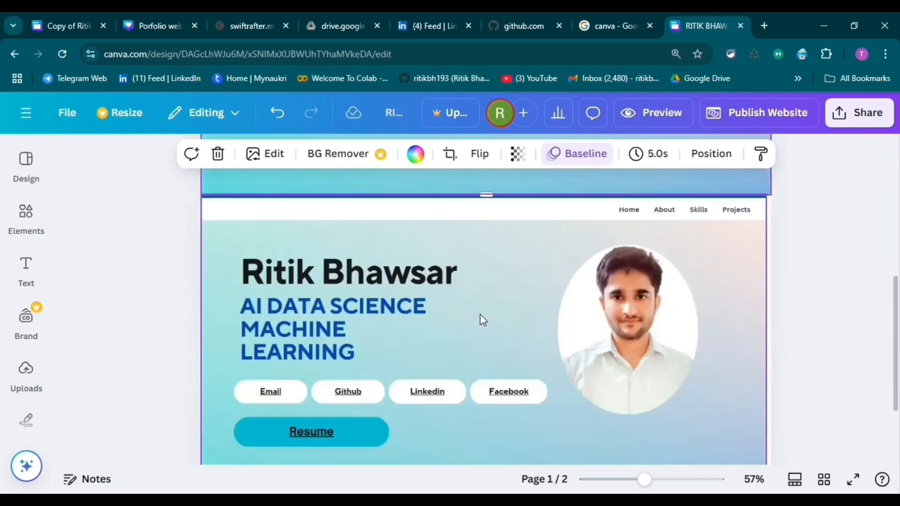
scroll(349, 332, "up", 7)
left_click(384, 269)
left_click_drag(383, 266, 380, 236)
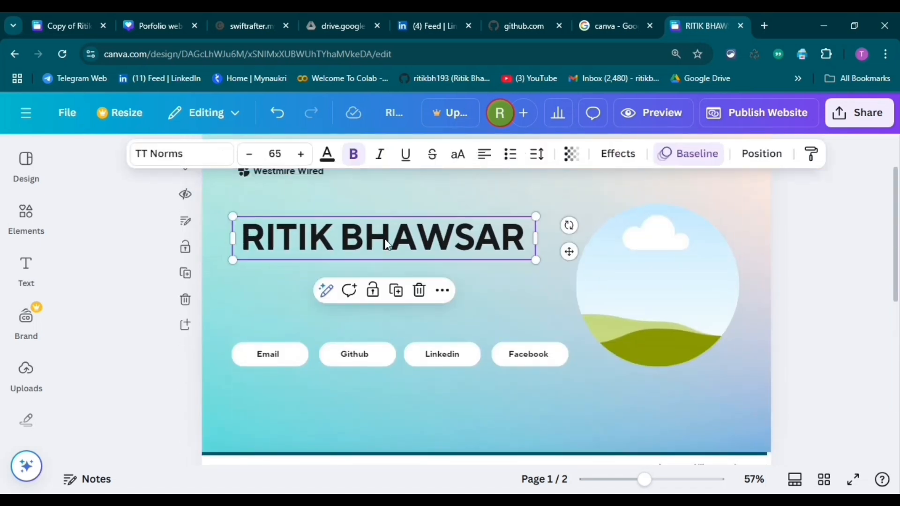
Duplicate the name headline and place the copy directly below the original
left_click(402, 240)
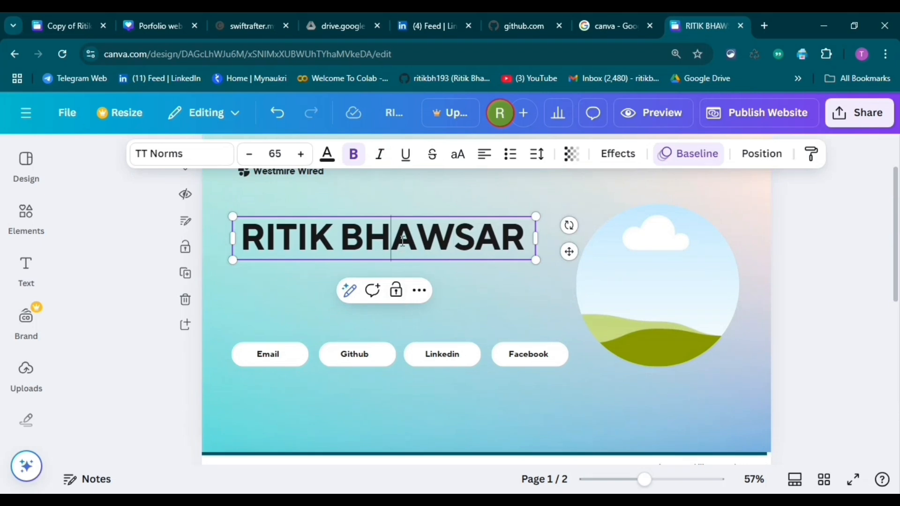
key("ctrl+a")
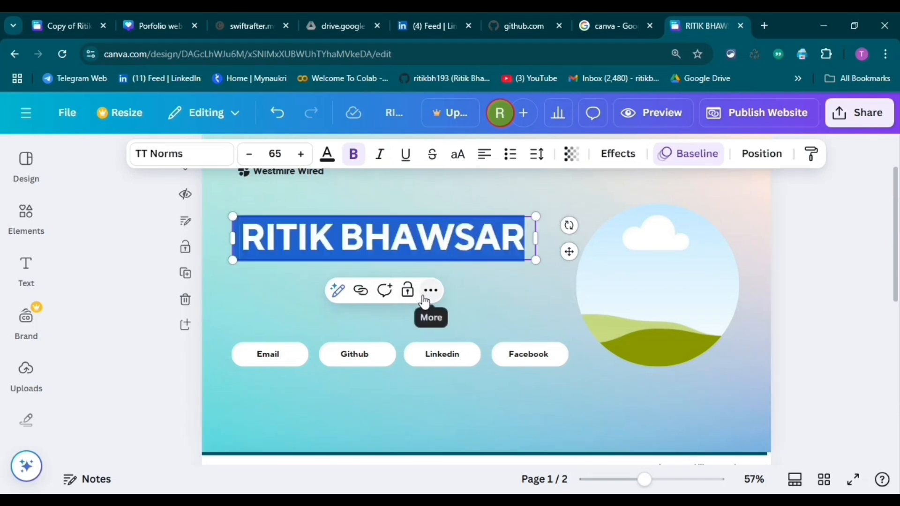
left_click(530, 286)
left_click(532, 256)
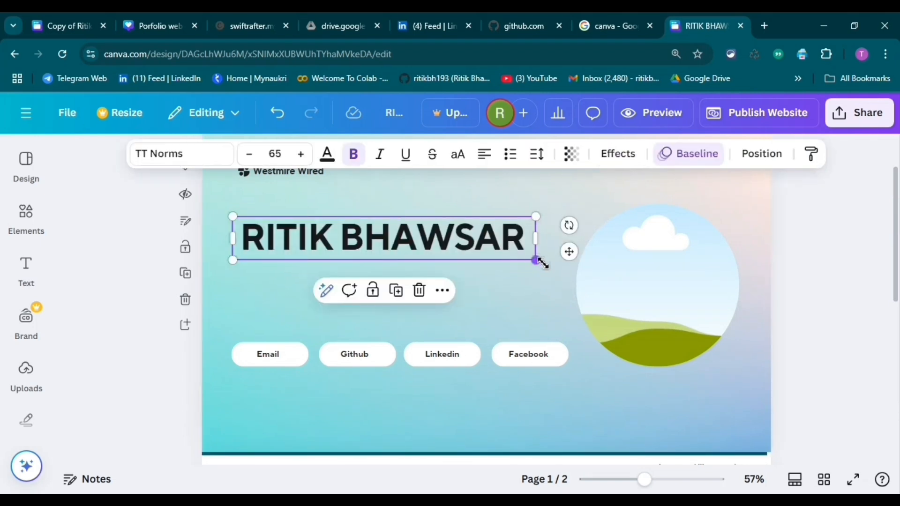
left_click(396, 290)
left_click_drag(412, 249, 411, 282)
Replace the duplicated headline's text with "AI DATA SCIENCE MACHINE LEARNING", following the reference design on page 2
key("ctrl+a")
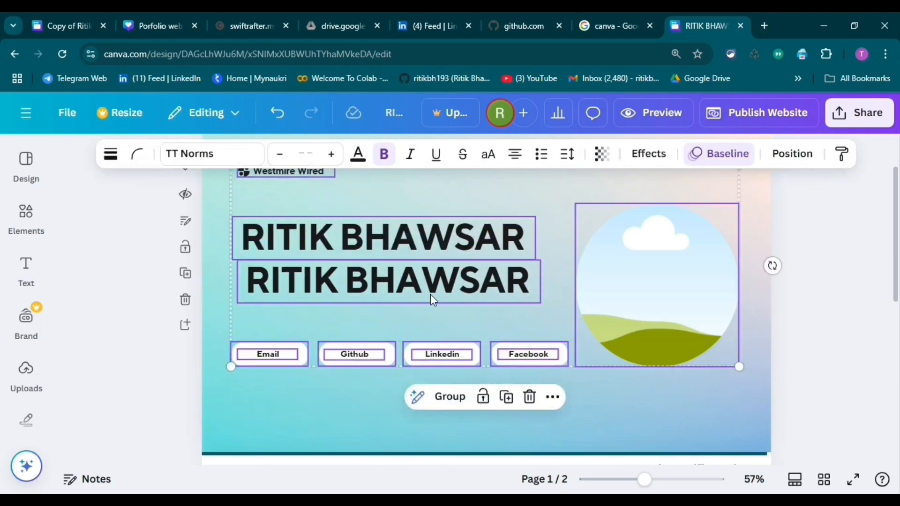
scroll(430, 302, "down", 5)
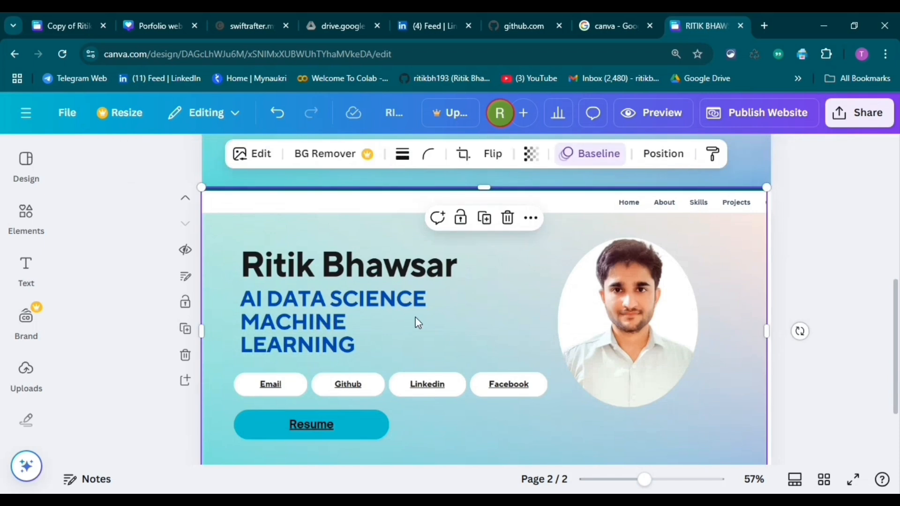
scroll(417, 322, "up", 5)
double_click(407, 282)
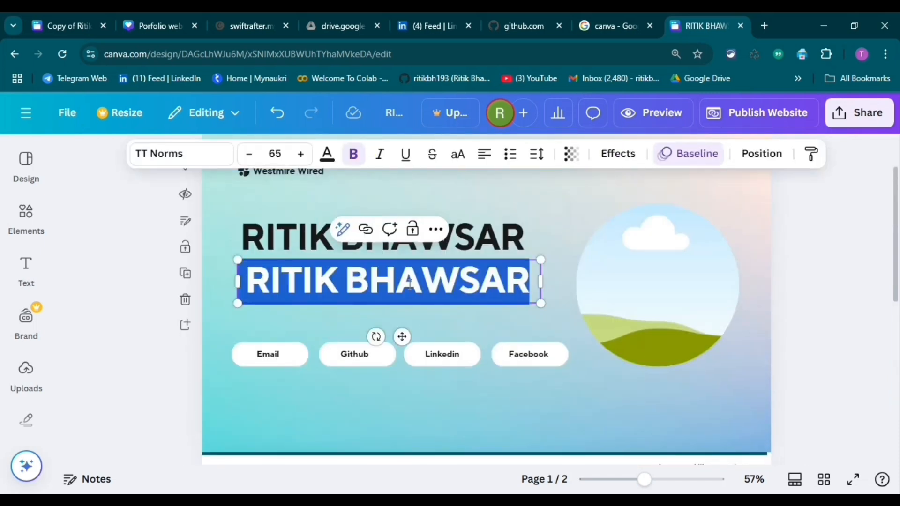
type("ai")
key("BackSpace")
key("BackSpace")
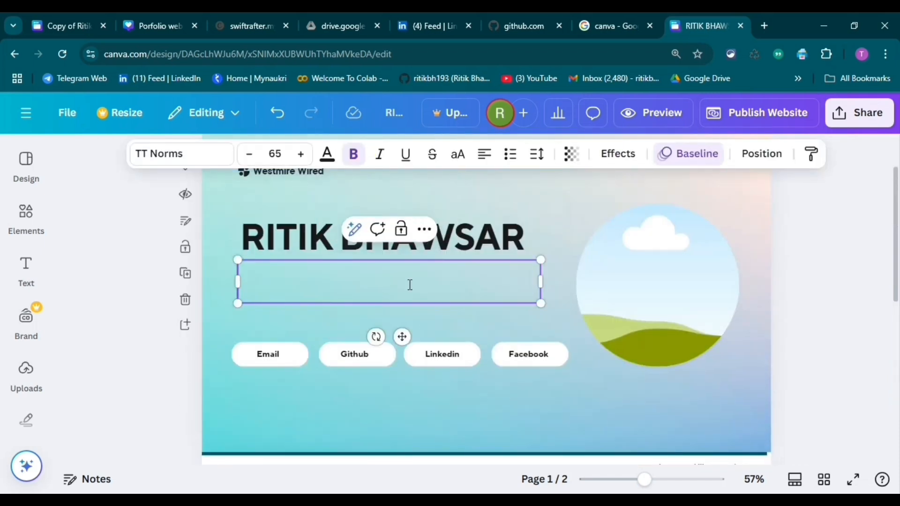
type("AI DATA SCEI")
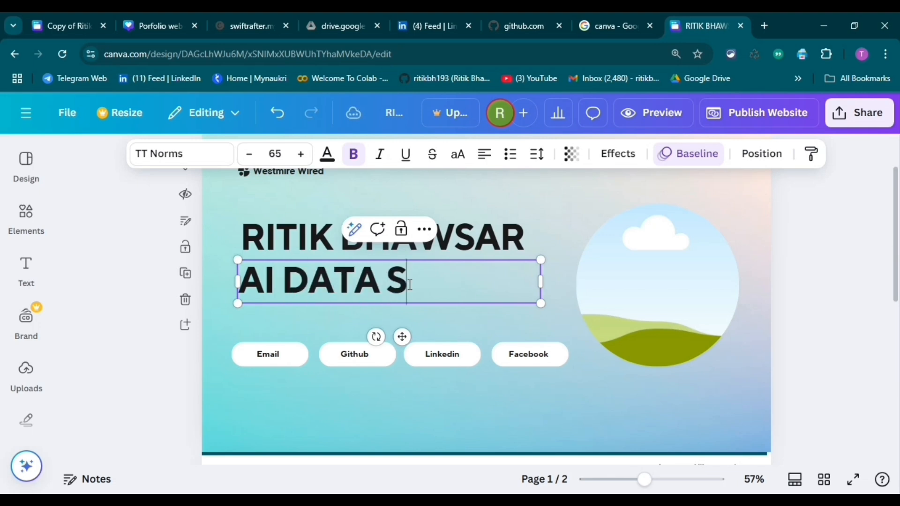
key("BackSpace")
key("BackSpace")
type("ICEN")
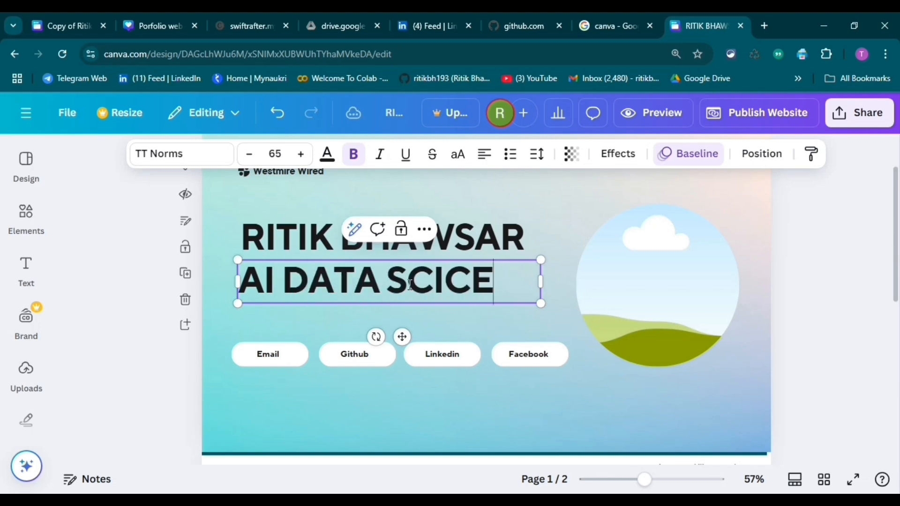
key("BackSpace")
key("BackSpace")
key("BackSpace")
type("NCE")
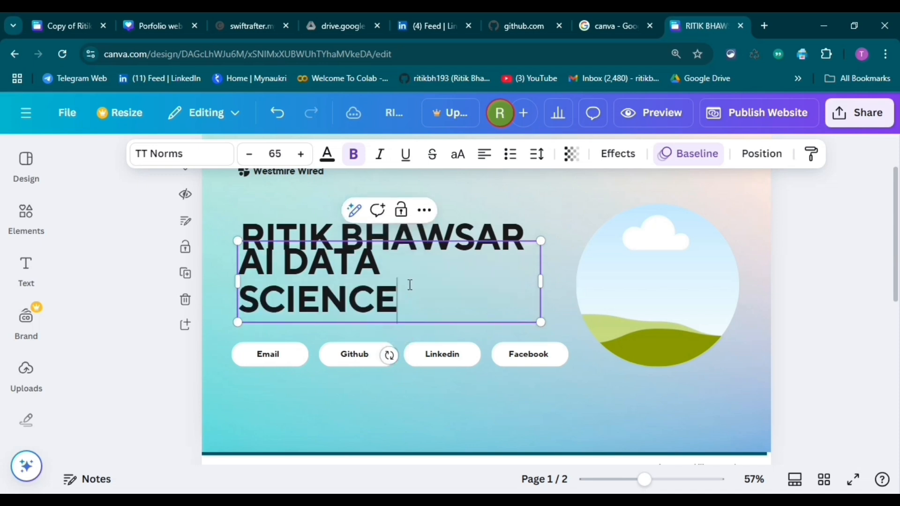
type(" MACHINE")
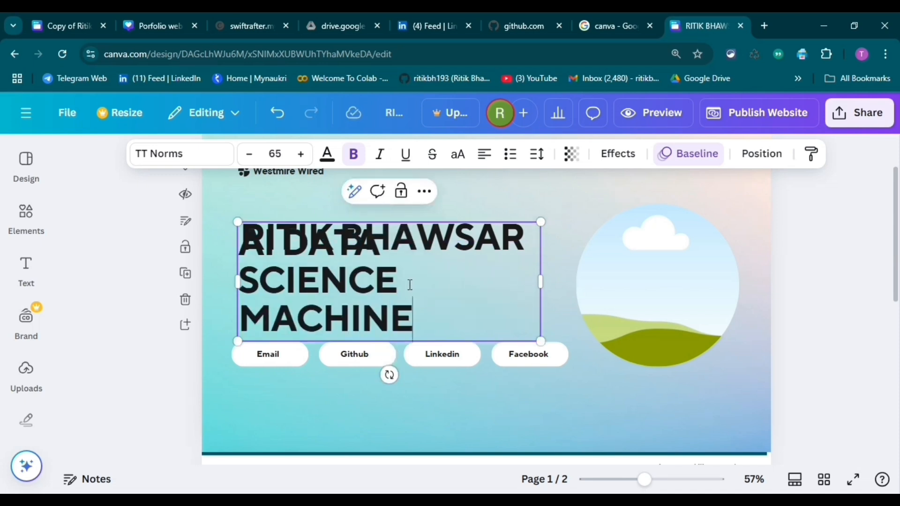
type(" LEAR")
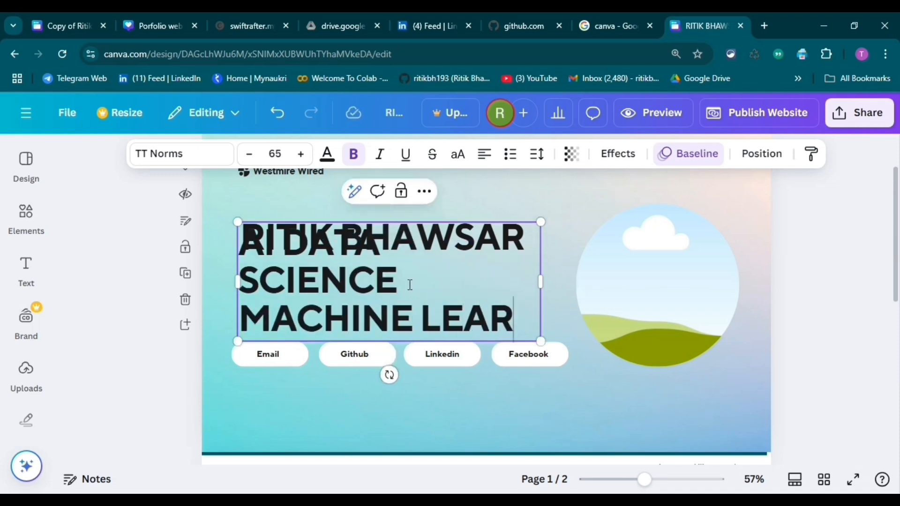
type("NING")
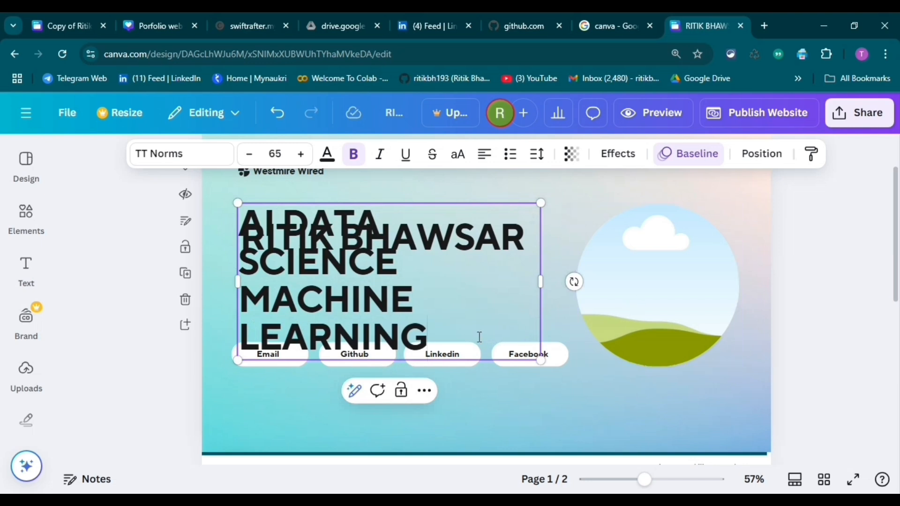
Reduce the font size of the whole AI DATA SCIENCE MACHINE LEARNING subtitle to 60
key("ctrl+a")
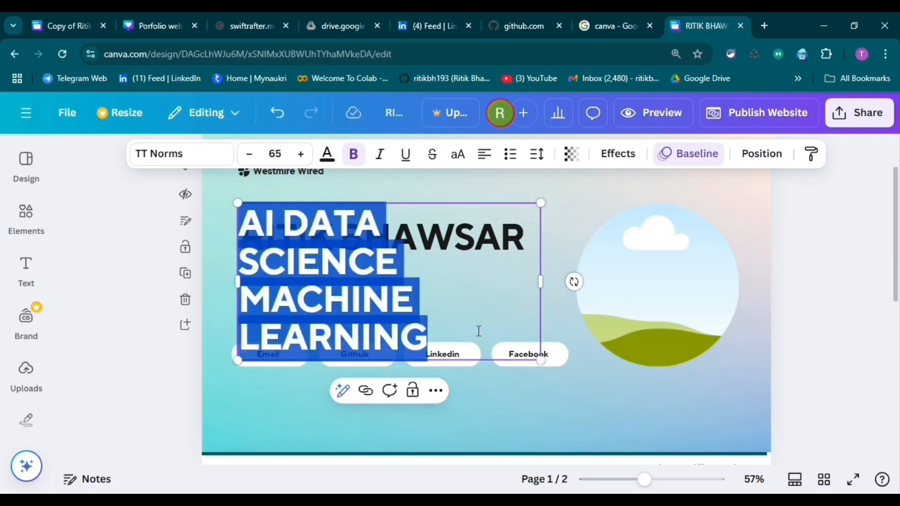
left_click(250, 154)
left_click(249, 155)
left_click(250, 155)
left_click(249, 155)
left_click(249, 155)
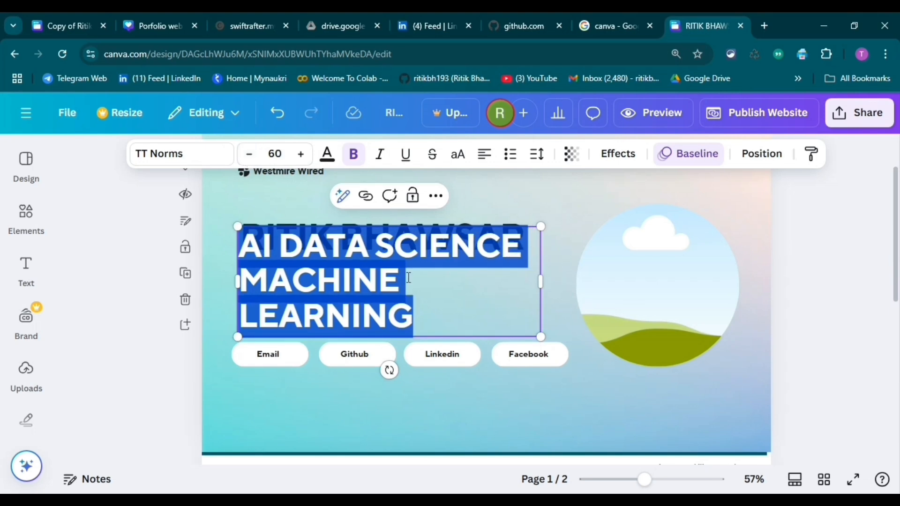
Scale the subtitle down to font size 56.3 and widen its text box slightly
left_click(408, 278)
left_click_drag(541, 283, 567, 284)
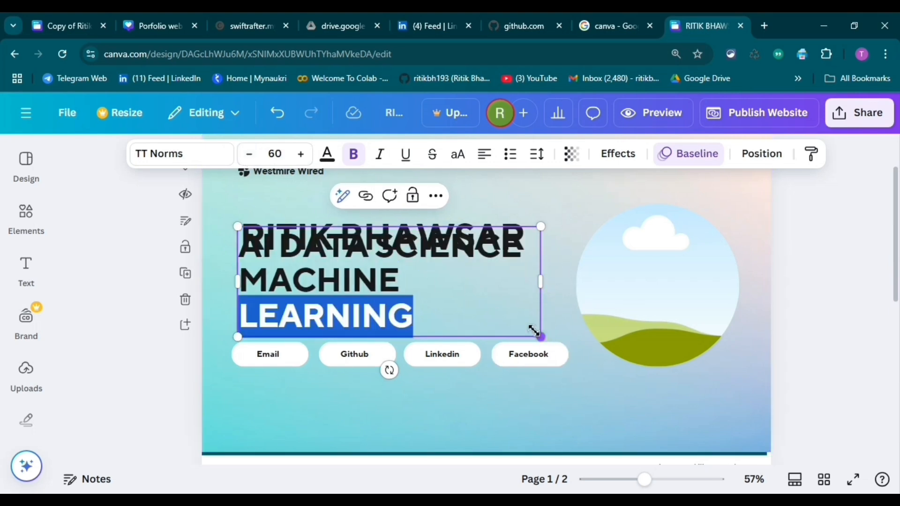
left_click_drag(534, 331, 520, 328)
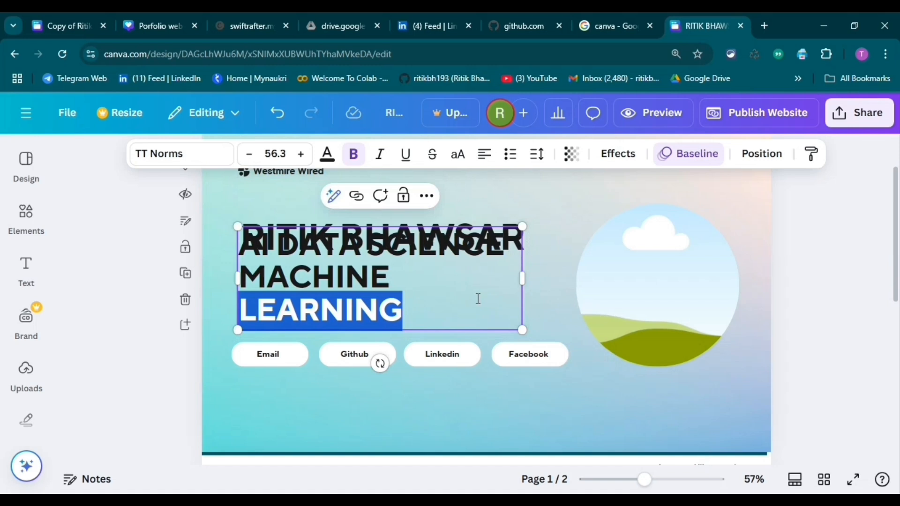
left_click(524, 282)
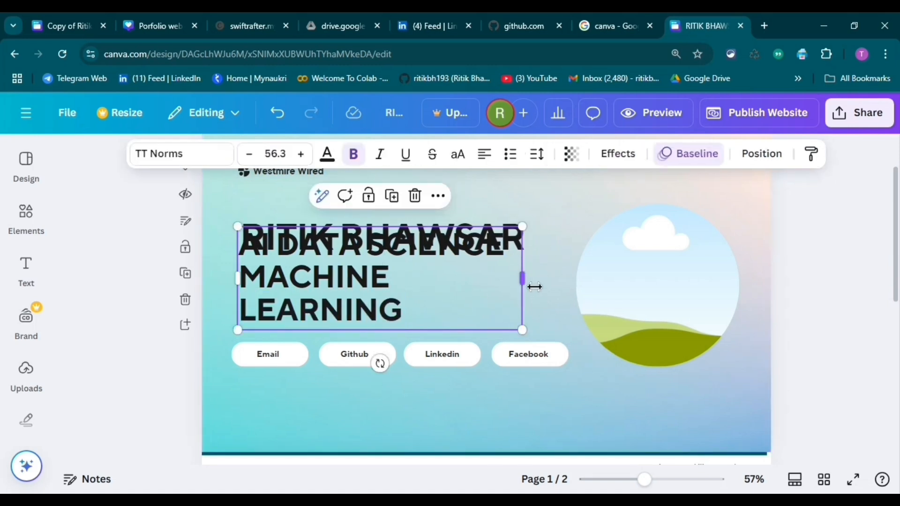
left_click_drag(524, 282, 546, 281)
Move the subtitle just below the name headline and nudge the headline up to make room for it
left_click_drag(457, 270, 458, 293)
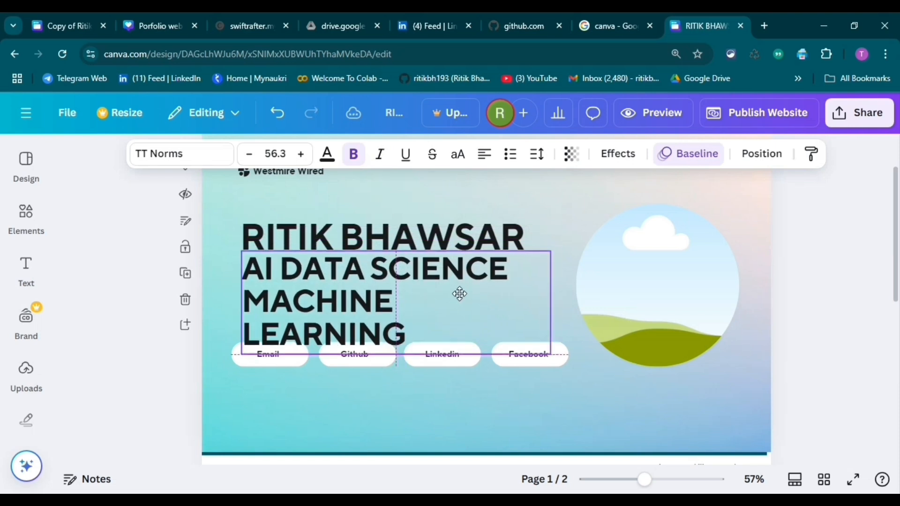
left_click_drag(484, 236, 482, 227)
mouse_move(451, 279)
left_mouse_down()
mouse_move(442, 275)
mouse_move(453, 272)
left_mouse_up()
left_click(569, 234)
Reduce the whole subtitle's font size to 53.3
left_click(433, 299)
key("ctrl+a")
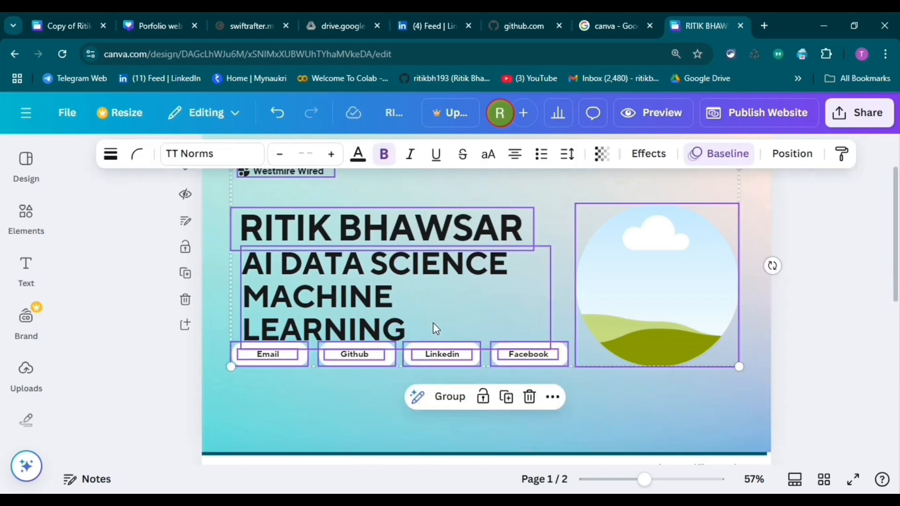
left_click(556, 204)
left_click(462, 301)
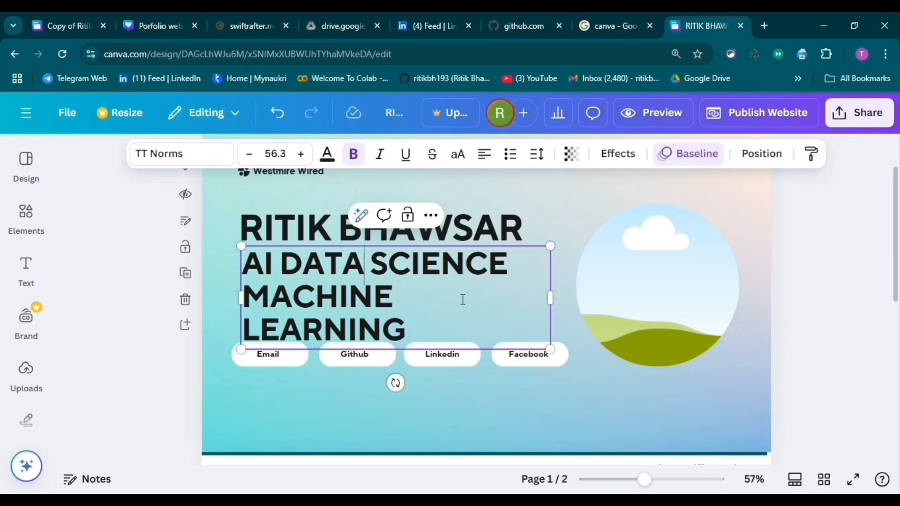
key("ctrl+a")
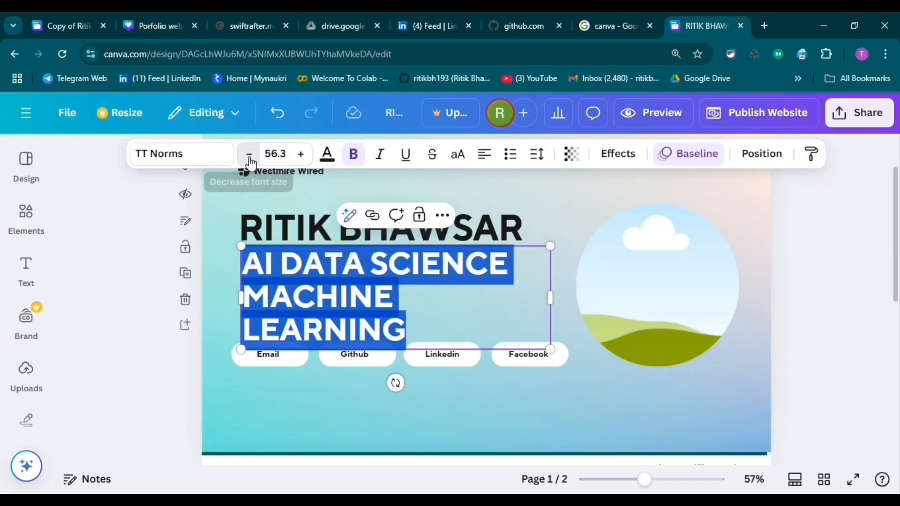
left_click(250, 159)
left_click(250, 159)
left_click(249, 159)
key("Escape")
Reposition the subtitle between the name headline and the row of pills, aligned with the headline's left edge
left_click(569, 212)
left_click_drag(495, 290, 492, 273)
left_click(569, 216)
Color the whole subtitle with the dark blue photo color taken from the reference screenshot
left_click(530, 280)
left_click(522, 274)
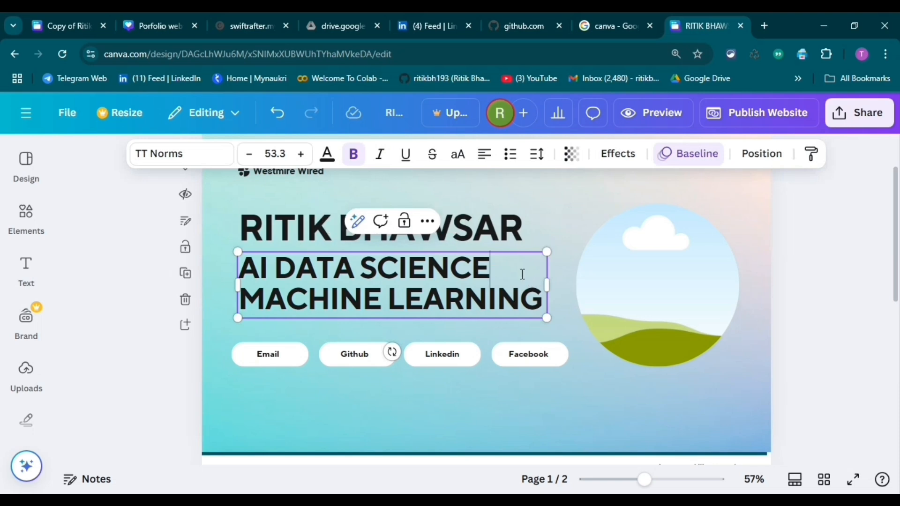
key("ctrl+a")
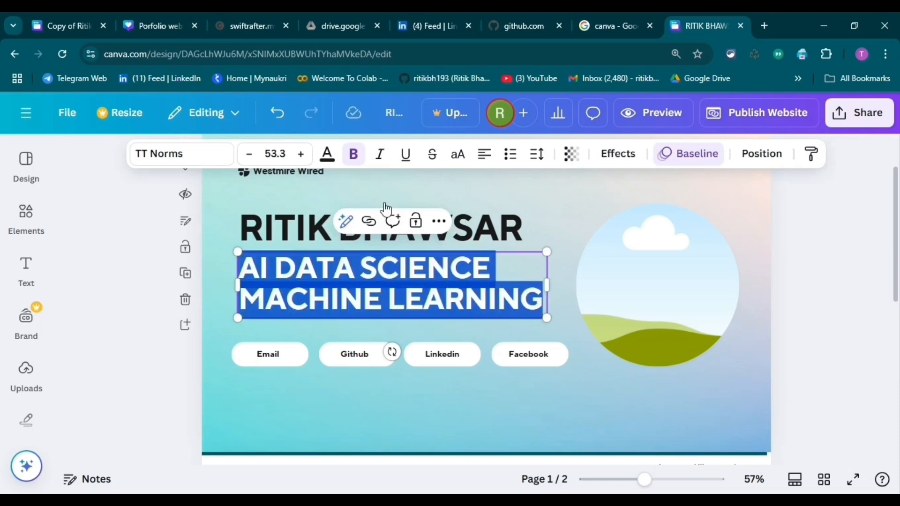
left_click(326, 157)
scroll(155, 318, "down", 4)
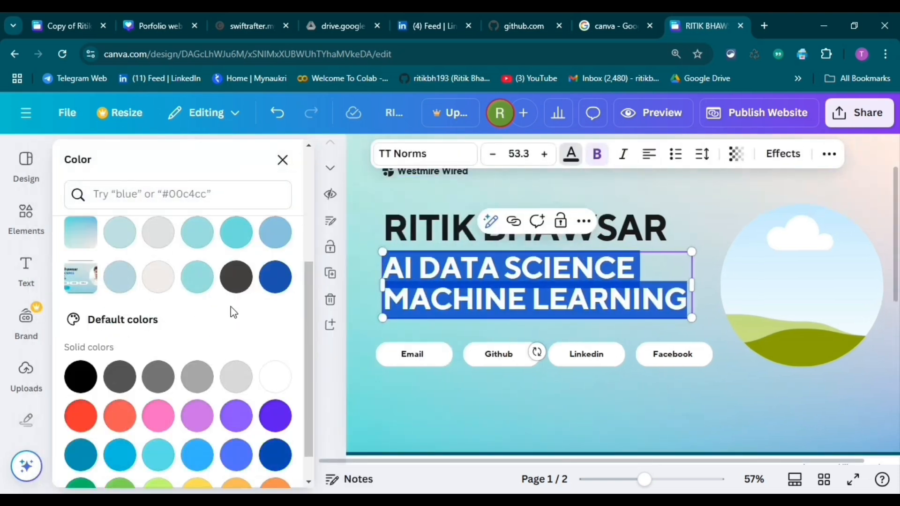
left_click(276, 278)
left_click(691, 195)
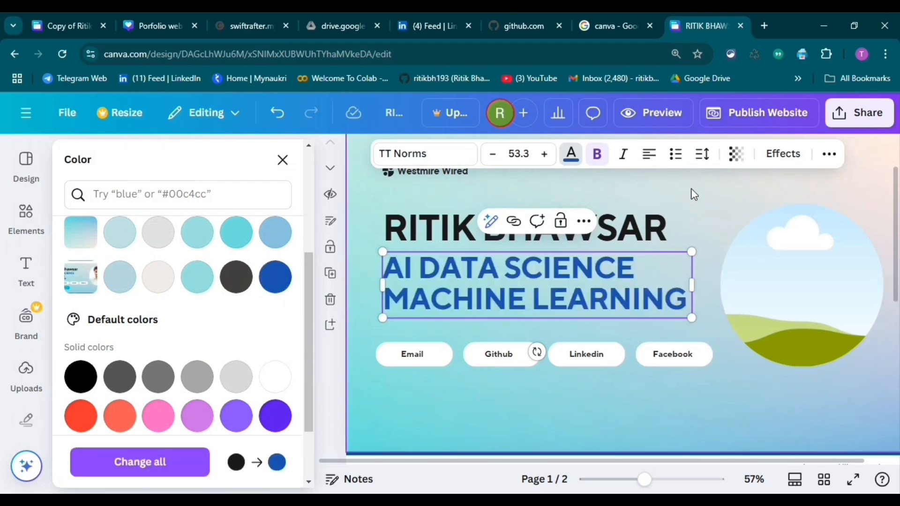
scroll(427, 373, "down", 4)
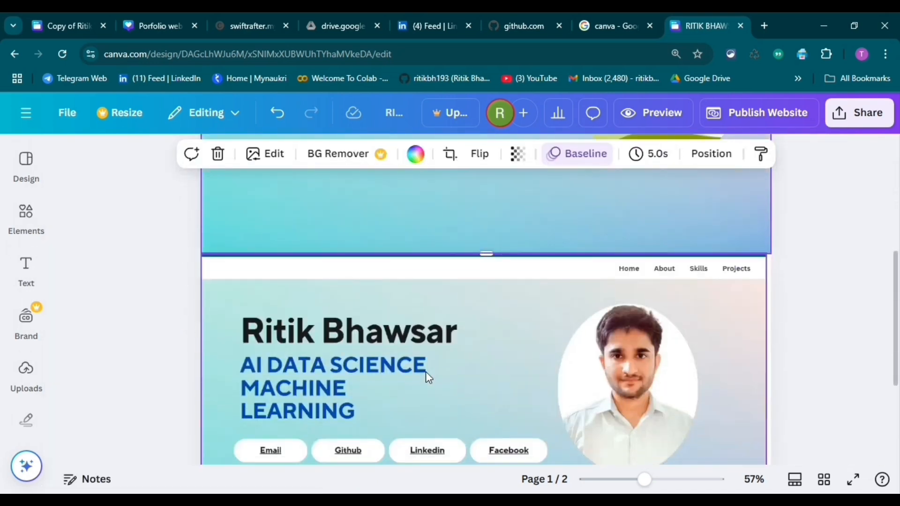
scroll(425, 369, "up", 3)
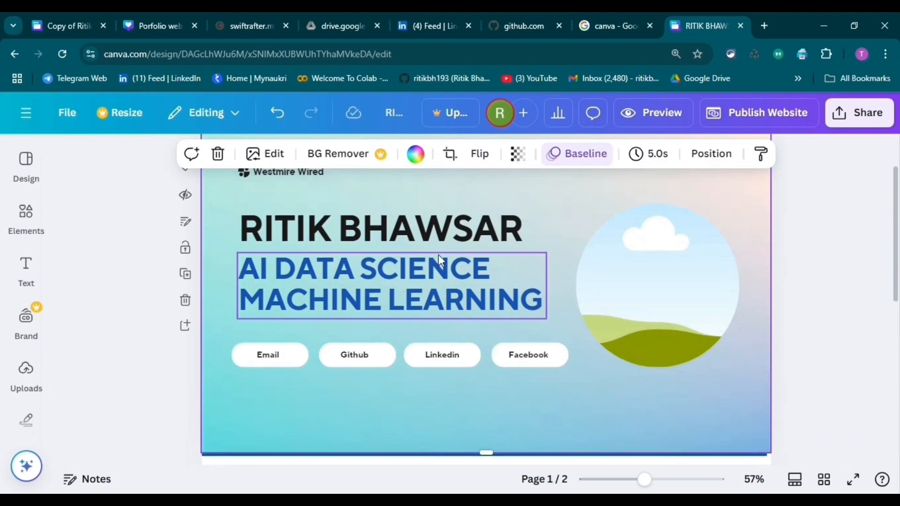
Delete the Westmire Wired brand text and its small logo icon above the name headline
scroll(438, 254, "up", 1)
left_click(308, 236)
key("Delete")
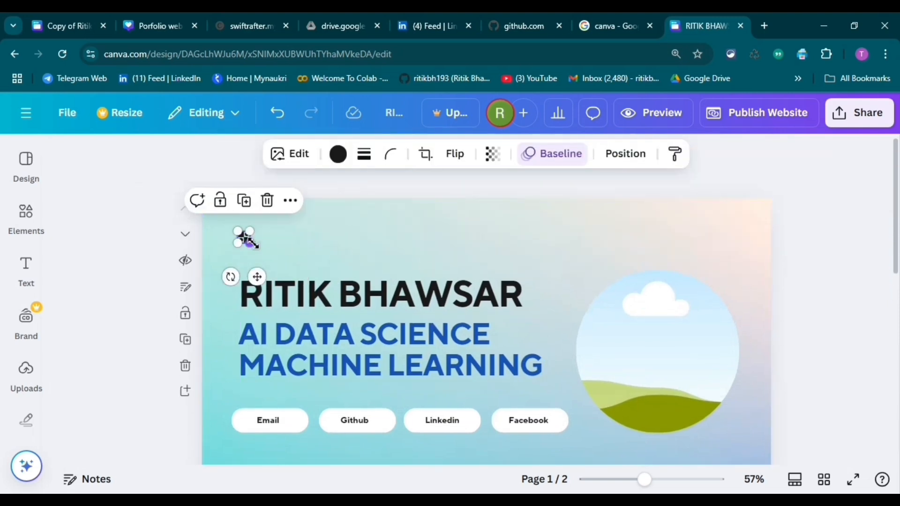
key("Delete")
scroll(645, 305, "down", 3)
scroll(586, 307, "up", 2)
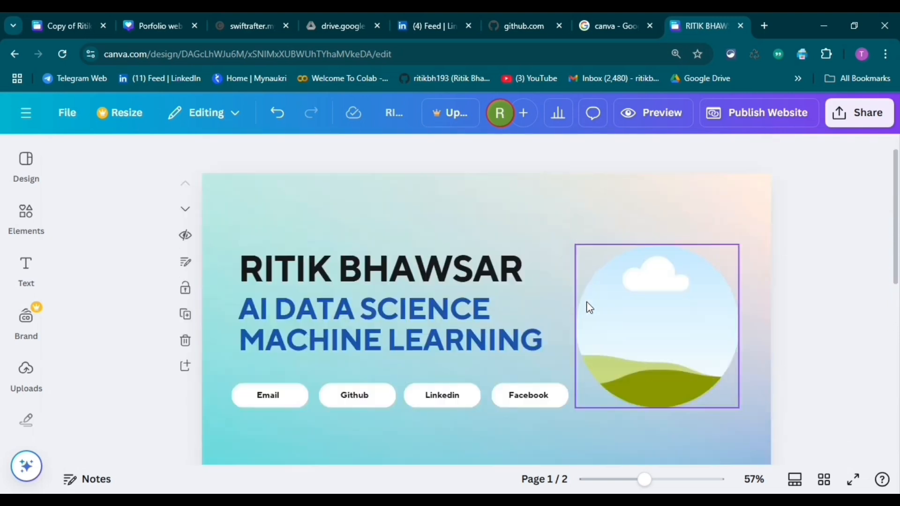
Find the uploaded portrait photo of the man in a white shirt and place it in the circular image frame
scroll(526, 313, "down", 5)
scroll(380, 333, "down", 3)
scroll(380, 333, "up", 6)
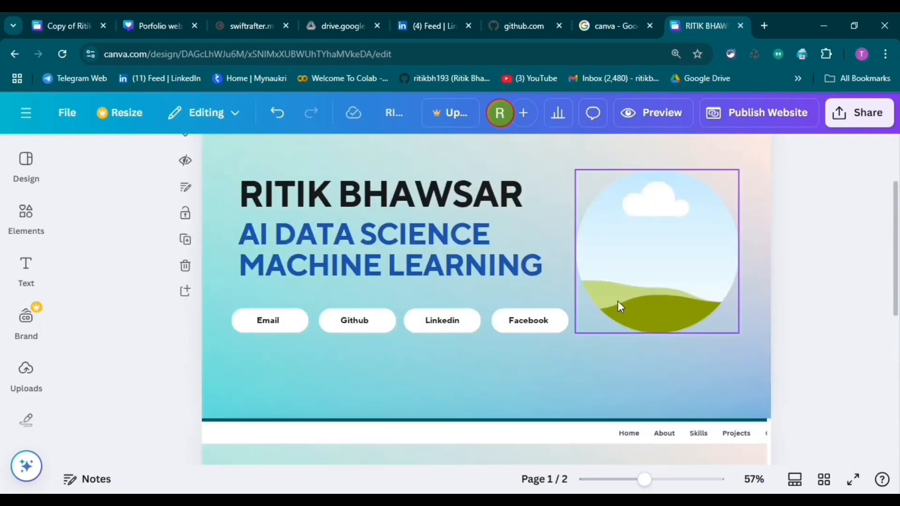
left_click(623, 303)
left_click(26, 317)
scroll(26, 281, "down", 3)
left_click(27, 255)
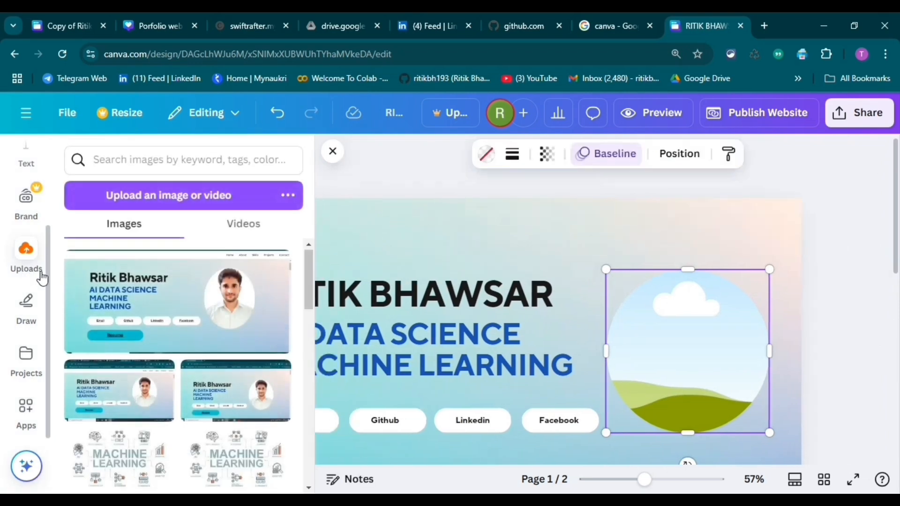
scroll(217, 317, "down", 5)
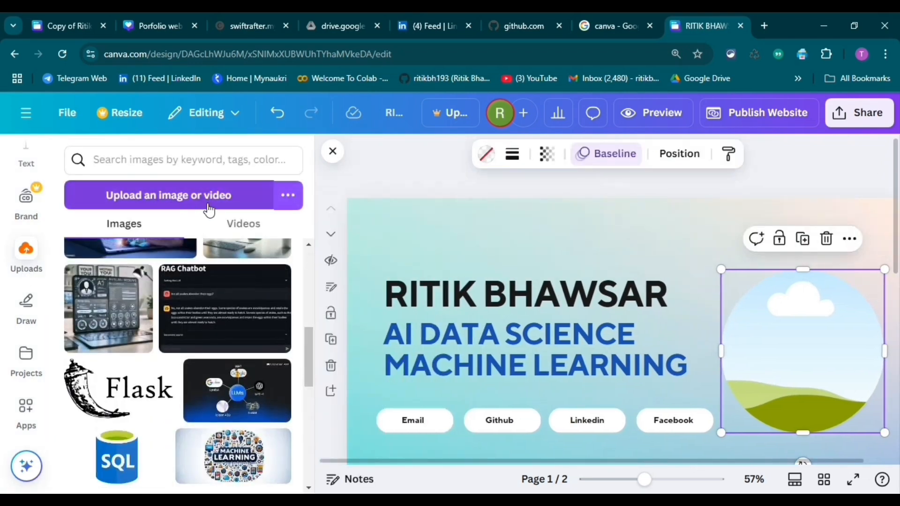
scroll(219, 348, "down", 10)
scroll(211, 375, "down", 10)
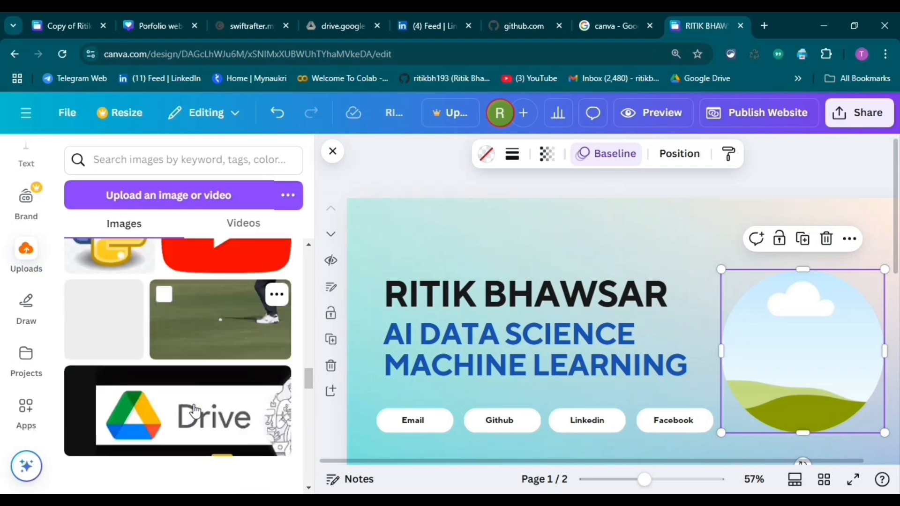
scroll(197, 408, "down", 10)
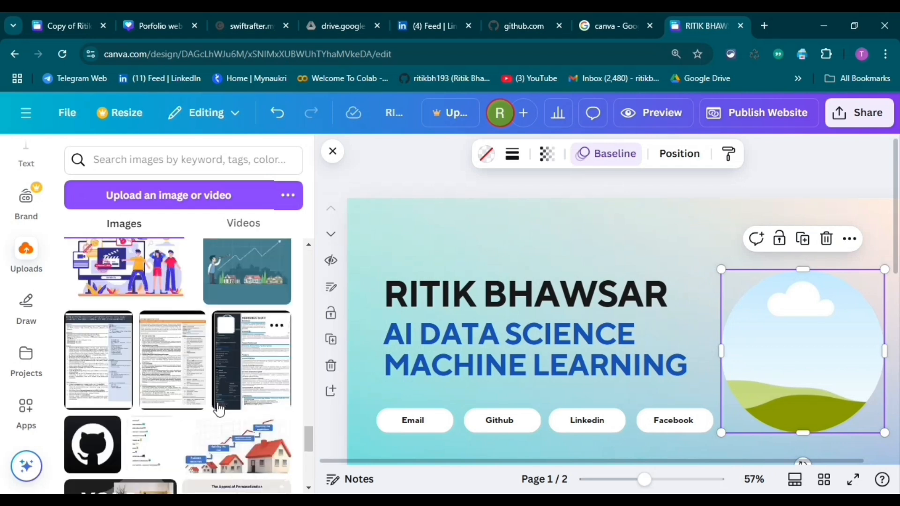
scroll(218, 403, "down", 4)
left_click(256, 399)
left_click_drag(637, 402, 789, 334)
Reshape the portrait frame into an upright oval of about 301 × 362 and place it beside the headline and subtitle
left_click_drag(801, 270, 799, 240)
left_click_drag(875, 432, 843, 393)
left_click_drag(781, 304, 781, 331)
left_click_drag(846, 426, 837, 416)
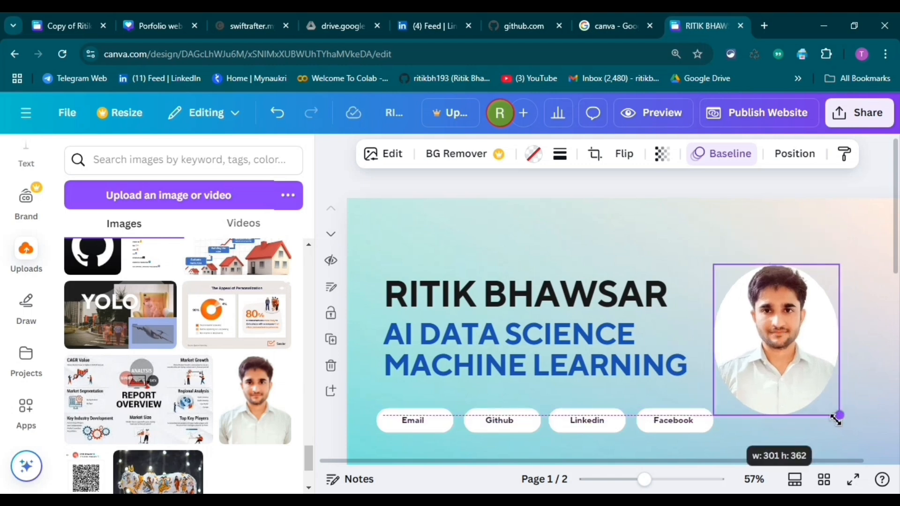
left_click_drag(776, 358, 758, 331)
left_click(599, 250)
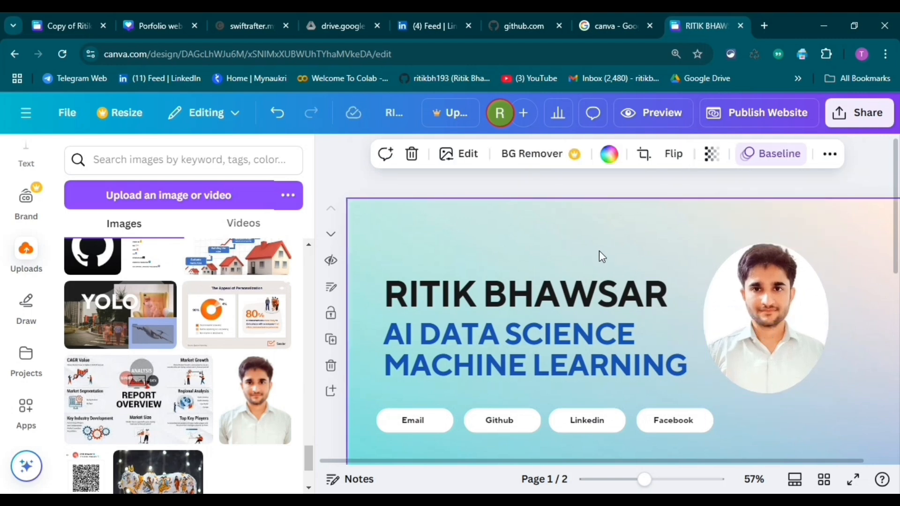
left_click(332, 151)
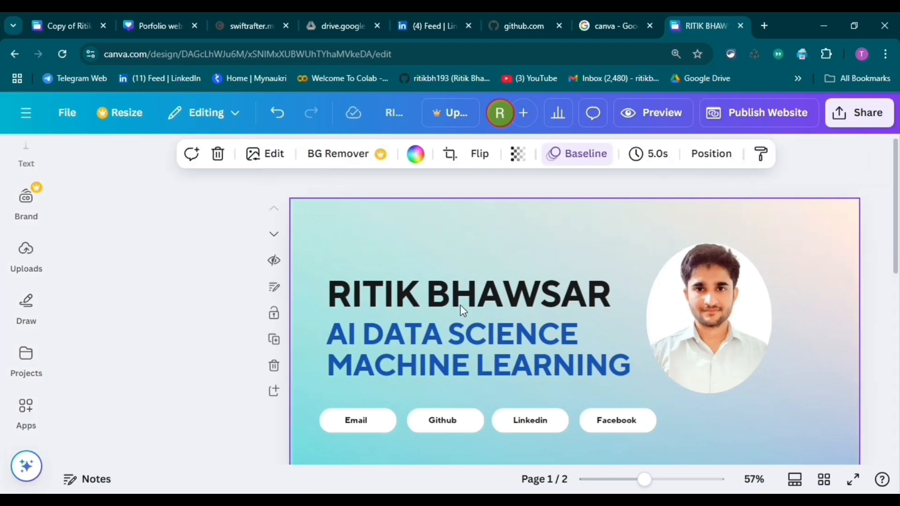
Duplicate the white Github pill shape and place the copy below the Email pill
scroll(529, 327, "down", 2)
scroll(656, 328, "up", 2)
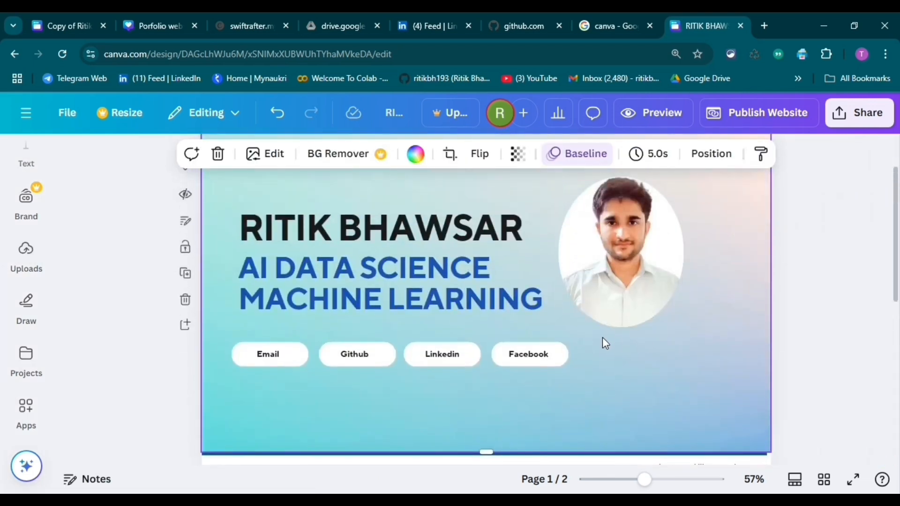
left_click(388, 366)
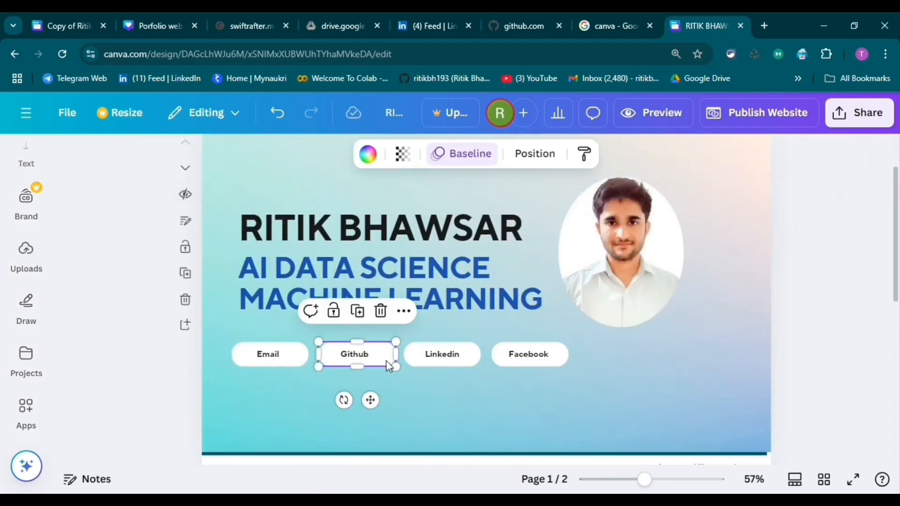
left_click(364, 320)
left_click_drag(390, 374, 293, 394)
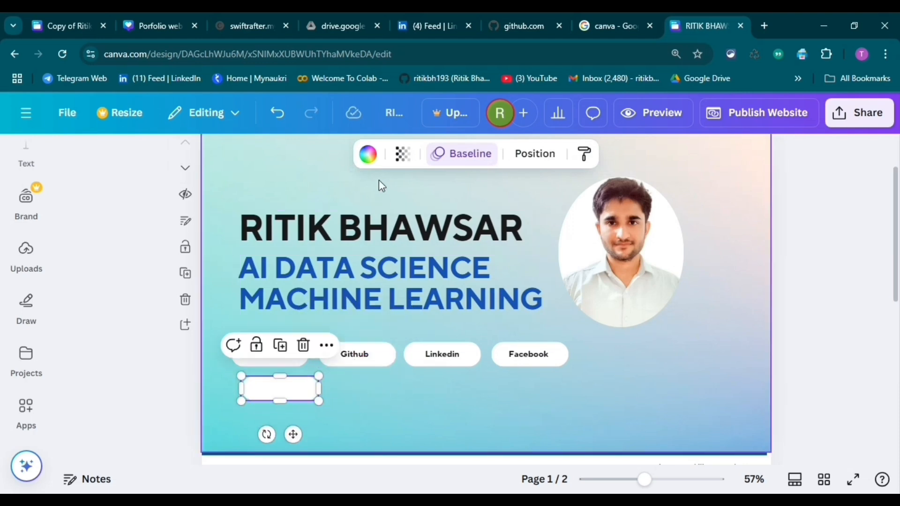
Try the dark blue and turquoise photo colors as the fill of the new pill below Email
left_click(368, 153)
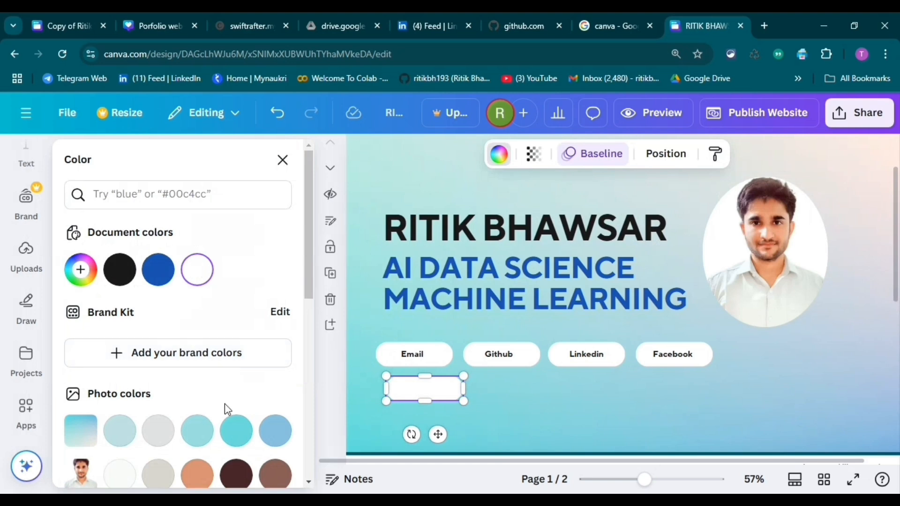
scroll(225, 403, "down", 3)
left_click(275, 388)
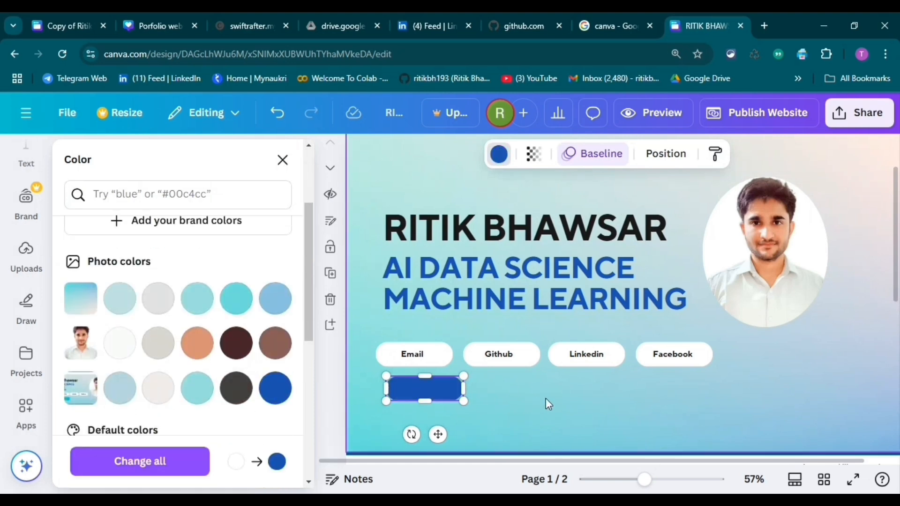
scroll(515, 403, "down", 5)
scroll(500, 406, "up", 4)
left_click(437, 267)
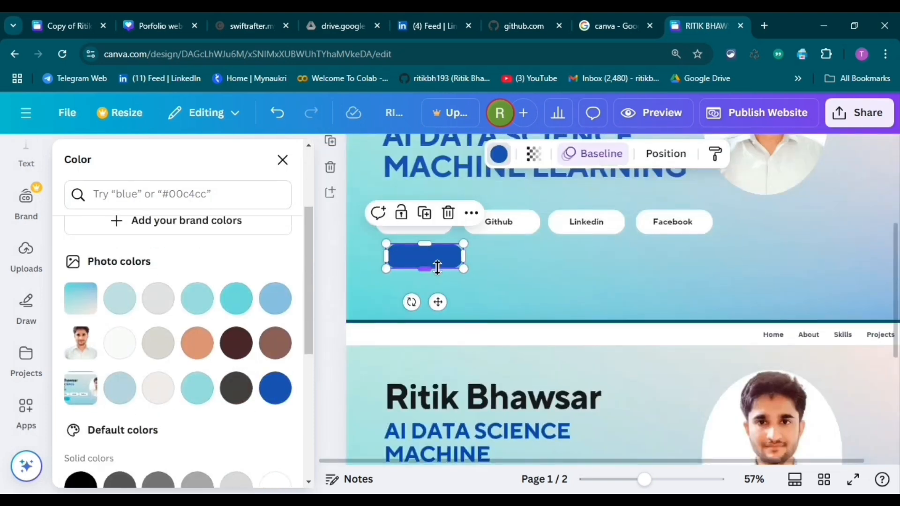
left_click(236, 300)
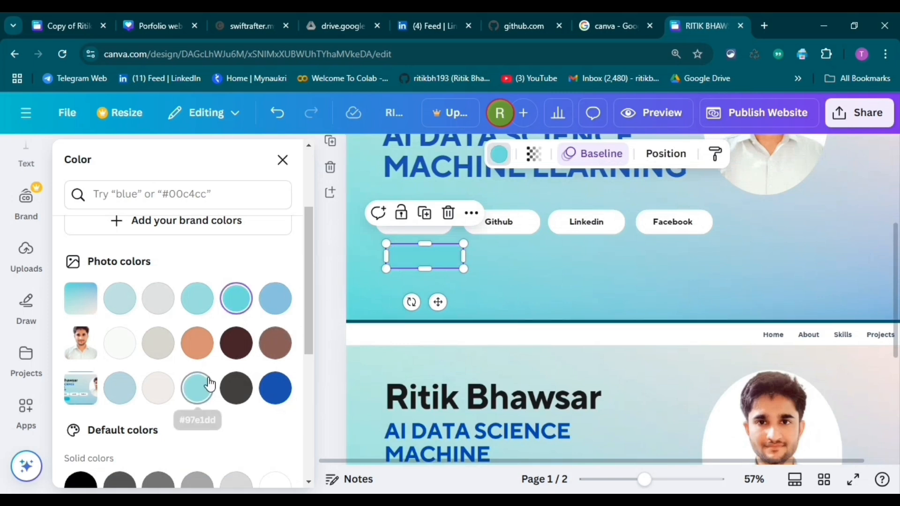
Fill the new pill with the bright cyan-blue default solid color to match the reference Resume button
scroll(201, 392, "down", 3)
scroll(421, 392, "down", 5)
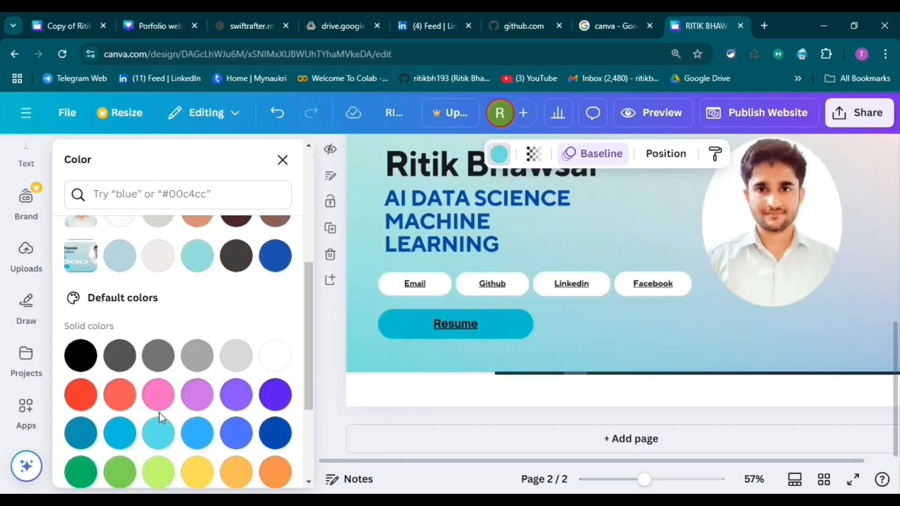
scroll(582, 320, "up", 4)
scroll(307, 367, "down", 2)
scroll(143, 414, "down", 1)
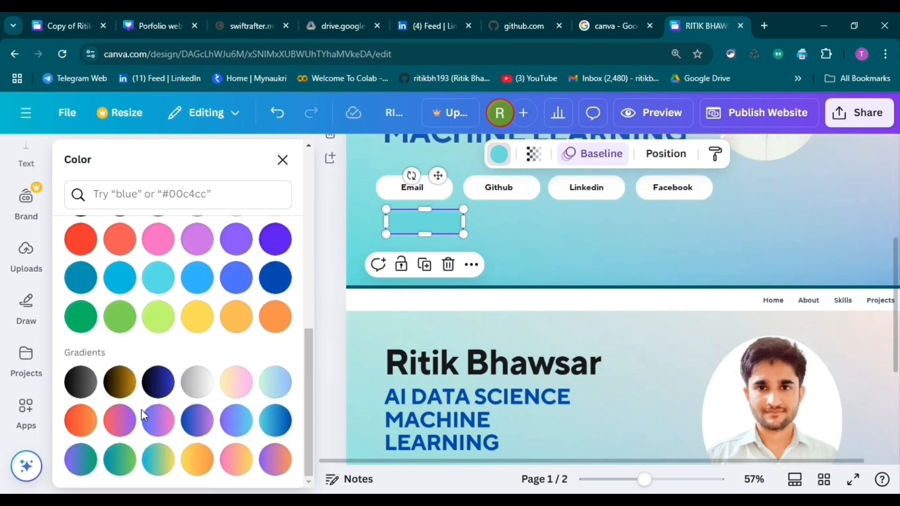
left_click(120, 277)
left_click(547, 240)
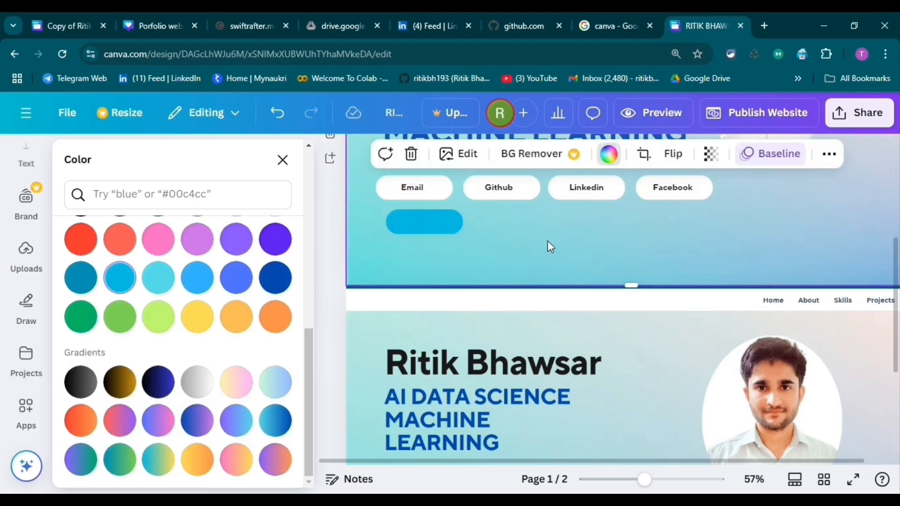
scroll(476, 364, "down", 2)
scroll(476, 364, "down", 1)
scroll(471, 381, "up", 4)
Duplicate the Github label onto the blue pill and change the copy's text to Resume
left_click(429, 293)
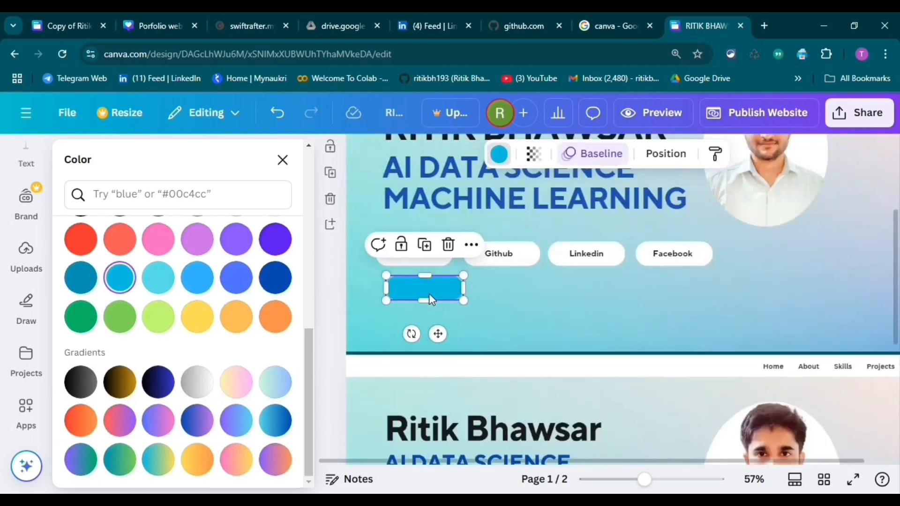
scroll(429, 294, "up", 1)
left_click(502, 322)
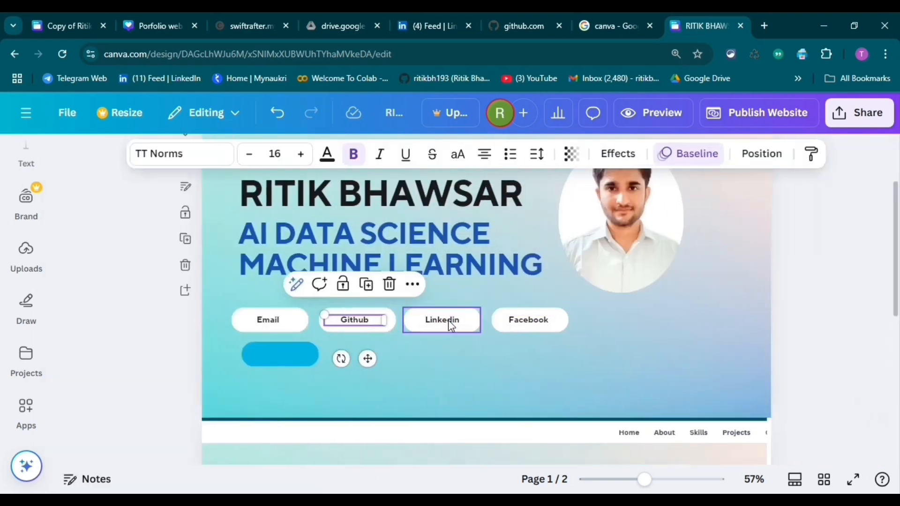
left_click(366, 284)
left_click_drag(364, 324, 282, 354)
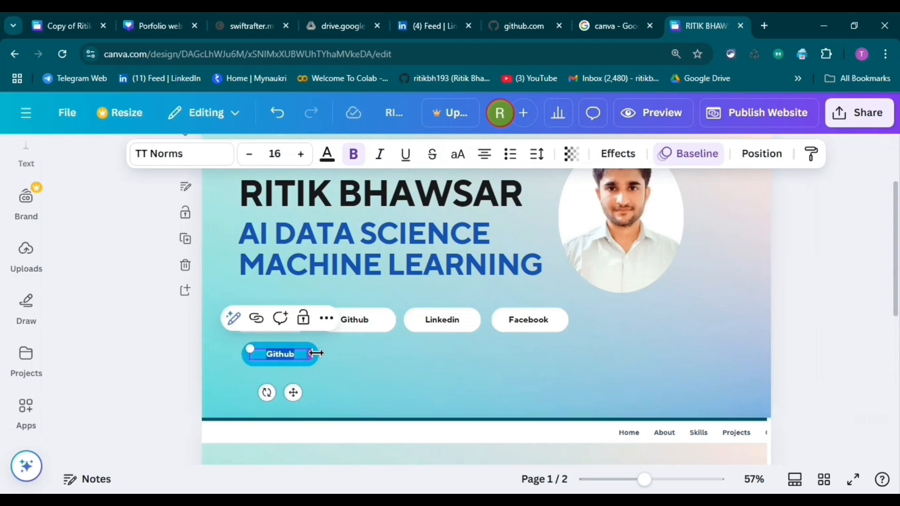
key("BackSpace")
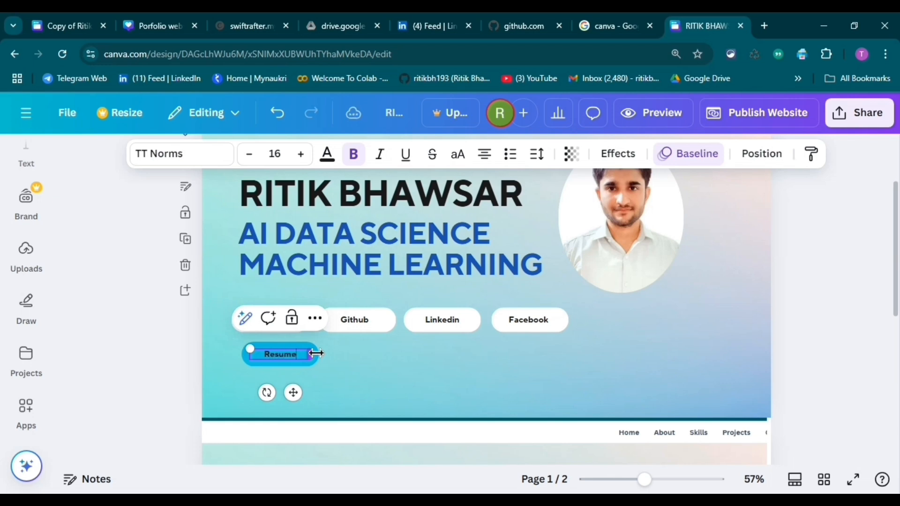
left_click(381, 359)
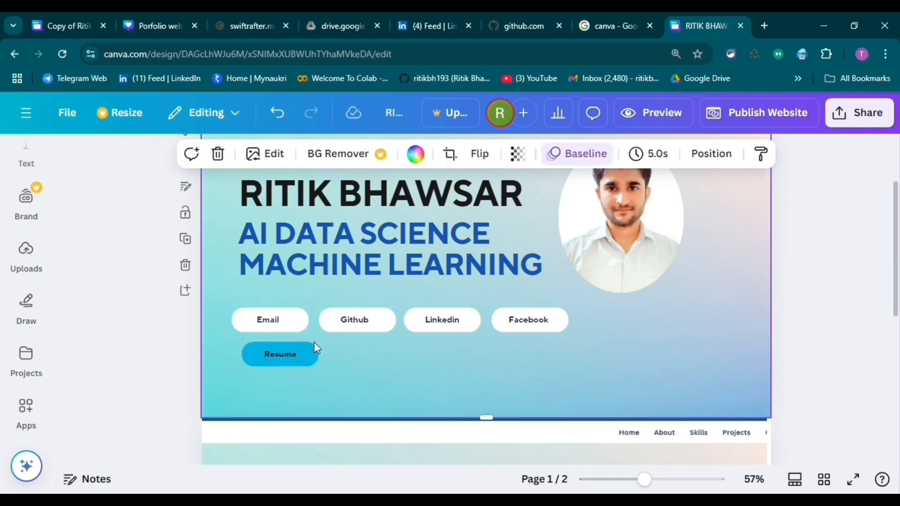
Shift the blue pill and its Resume label slightly left so they line up under the Email pill
left_click(307, 353)
left_click(352, 363)
left_click(316, 358)
left_click_drag(314, 362, 306, 357)
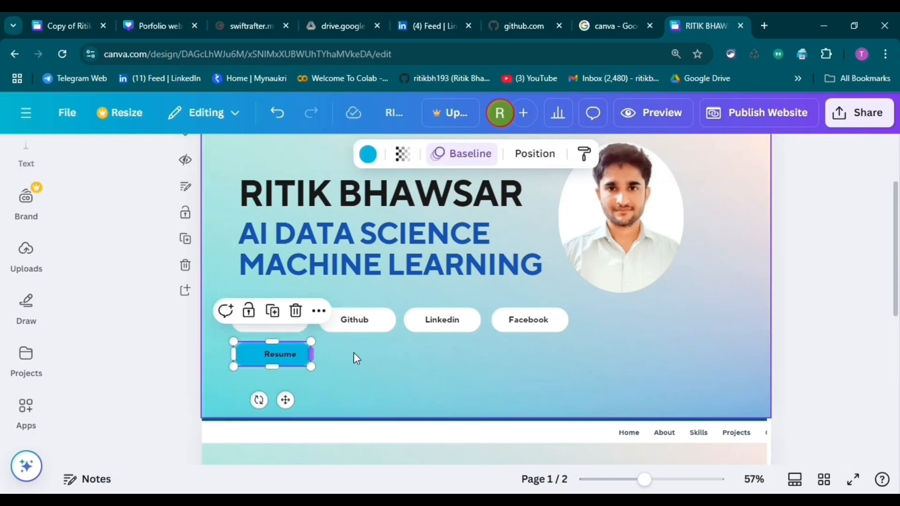
left_click(298, 358)
left_click(290, 355)
left_click(284, 355)
key("Escape")
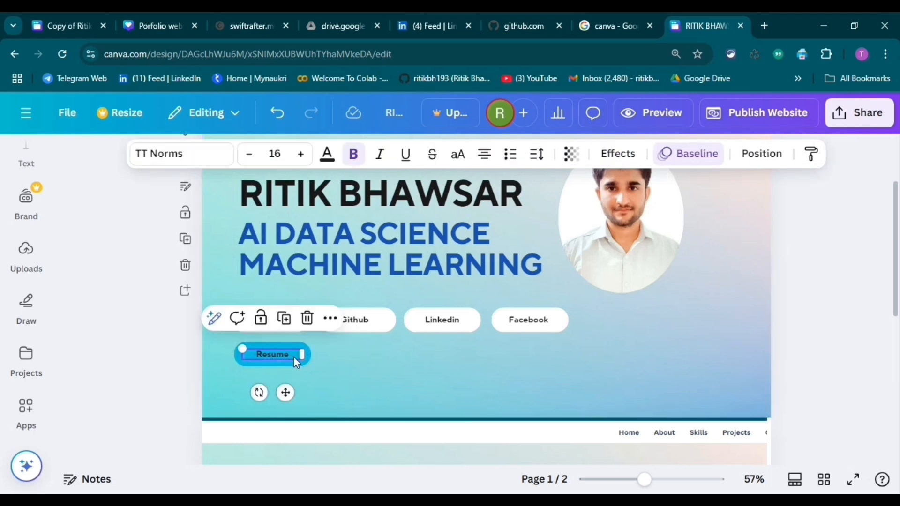
left_click(325, 356)
scroll(138, 263, "up", 2)
scroll(557, 289, "down", 2)
scroll(351, 227, "up", 2)
scroll(702, 328, "down", 2)
scroll(704, 334, "down", 3)
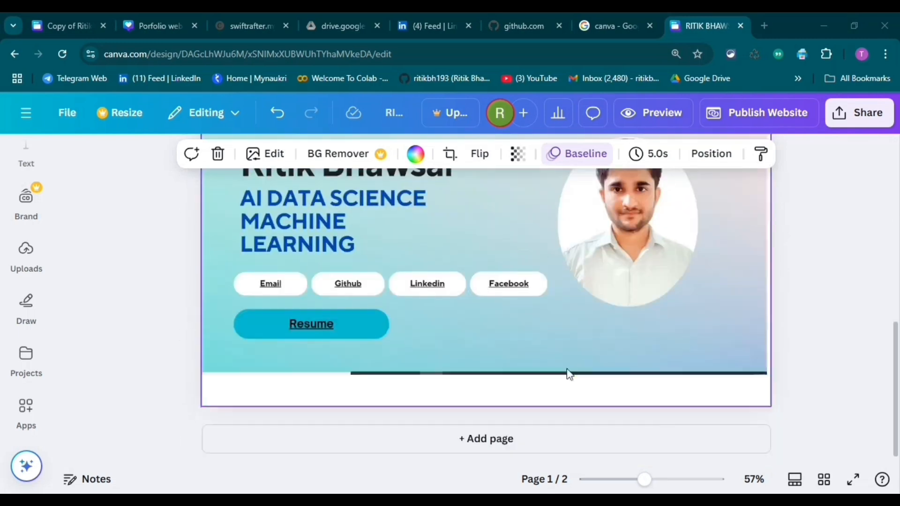
scroll(729, 368, "up", 3)
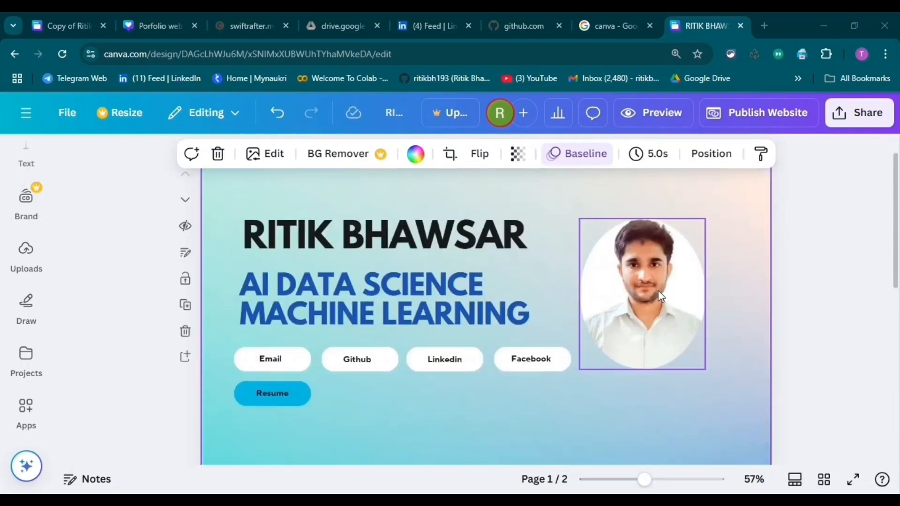
Change the font of the blue AI DATA SCIENCE MACHINE LEARNING subtitle to Archivo Black
scroll(586, 312, "up", 1)
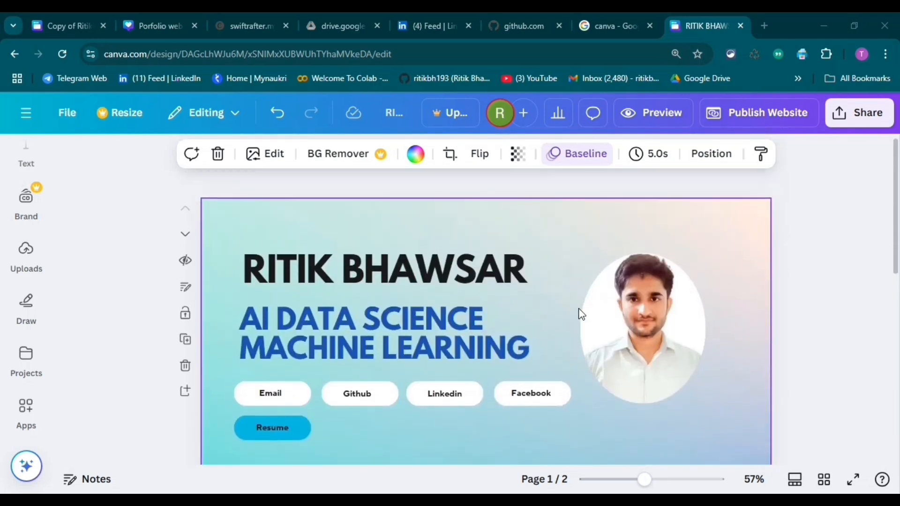
left_click(368, 325)
left_click(211, 157)
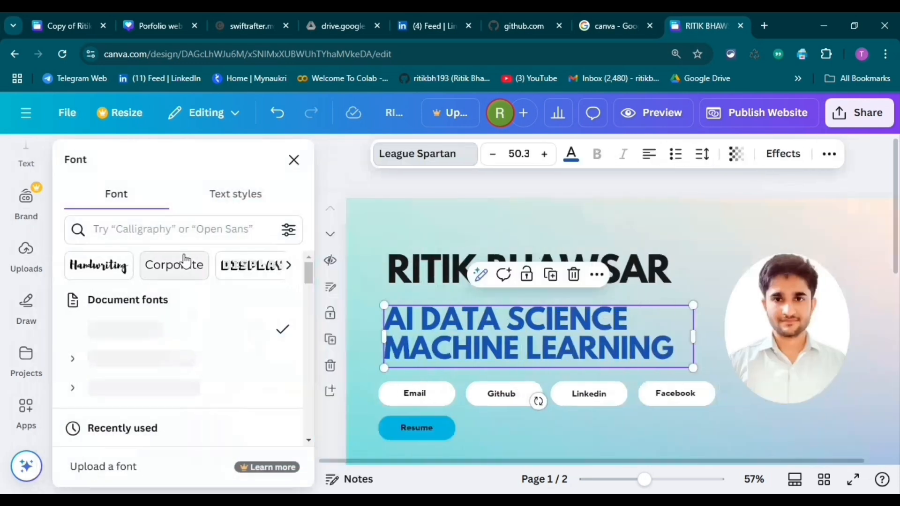
scroll(183, 347, "down", 3)
scroll(193, 350, "down", 8)
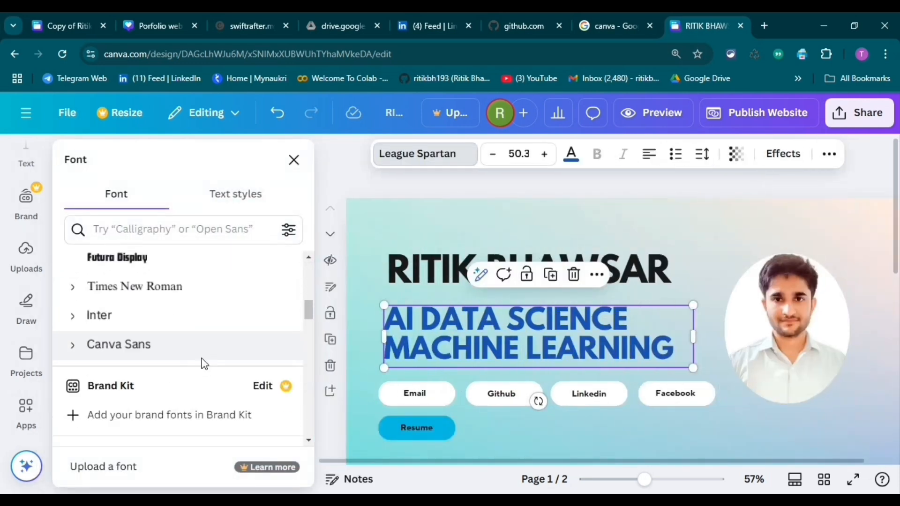
scroll(192, 351, "up", 6)
left_click(192, 351)
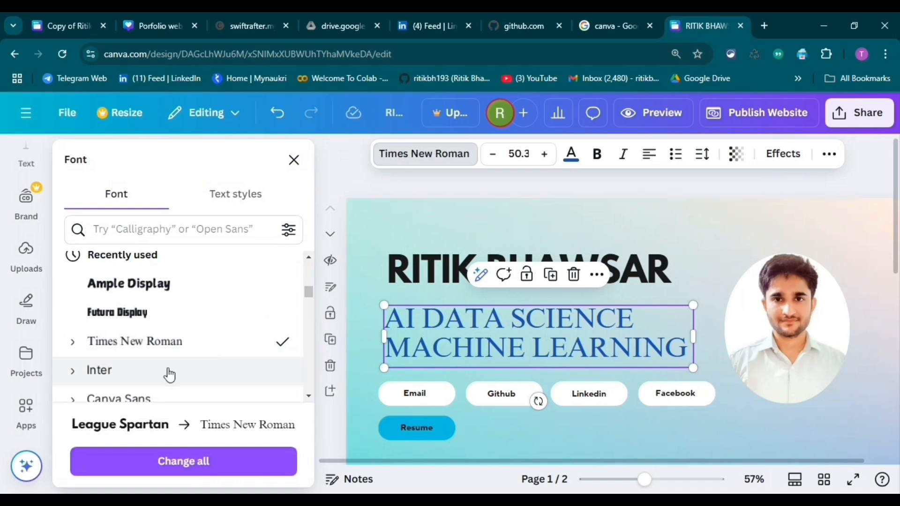
scroll(167, 374, "down", 3)
scroll(169, 359, "down", 5)
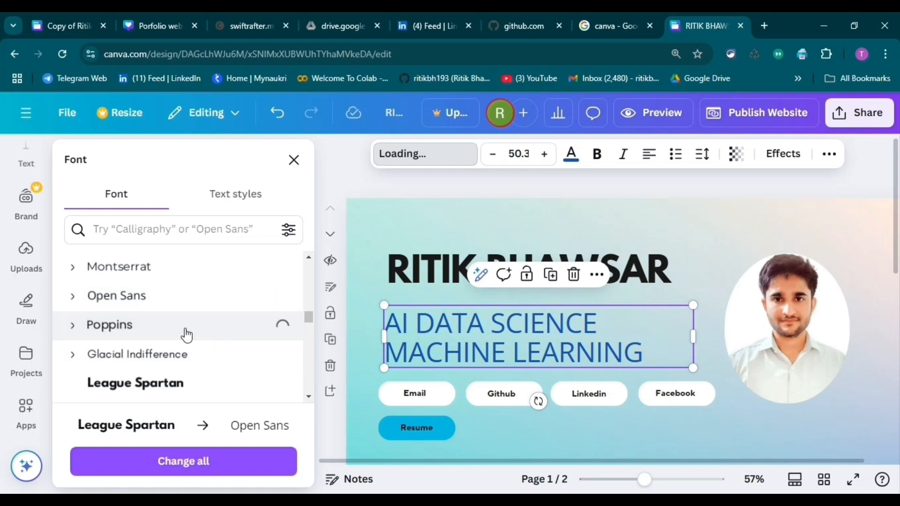
scroll(188, 333, "down", 3)
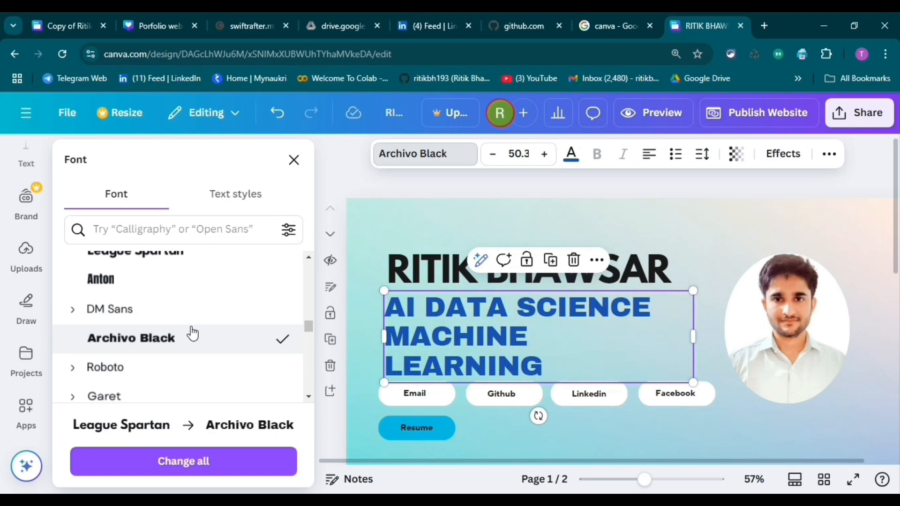
Set the name headline's font to Archivo Black and widen its text box to about 784 so it fits on one line
left_click(664, 282)
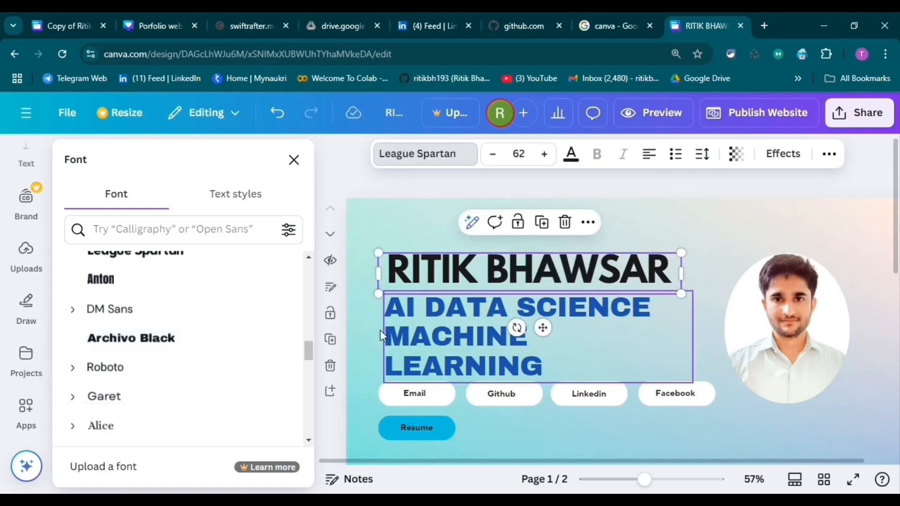
left_click(144, 339)
left_click_drag(686, 276, 708, 266)
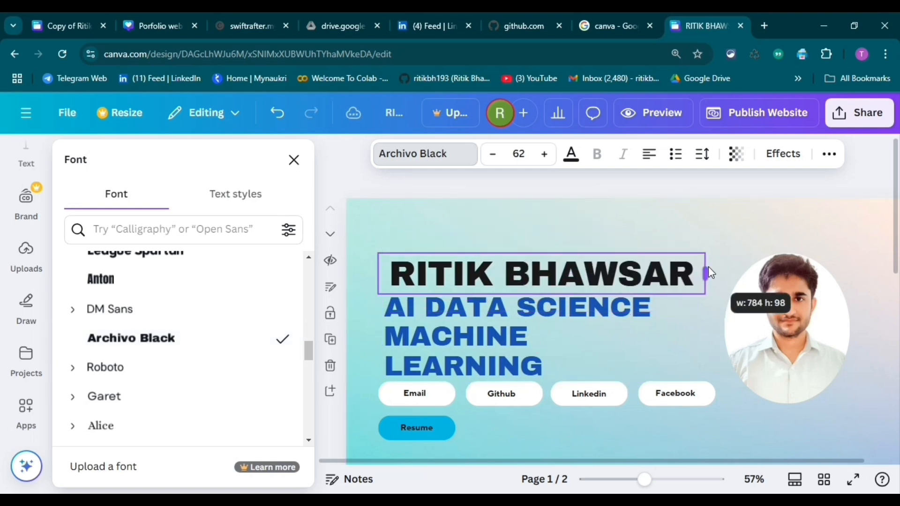
Scale the blue subtitle down to about font size 46.9 and shift it to line up with the start of the headline
left_click(649, 336)
left_click_drag(695, 384, 678, 370)
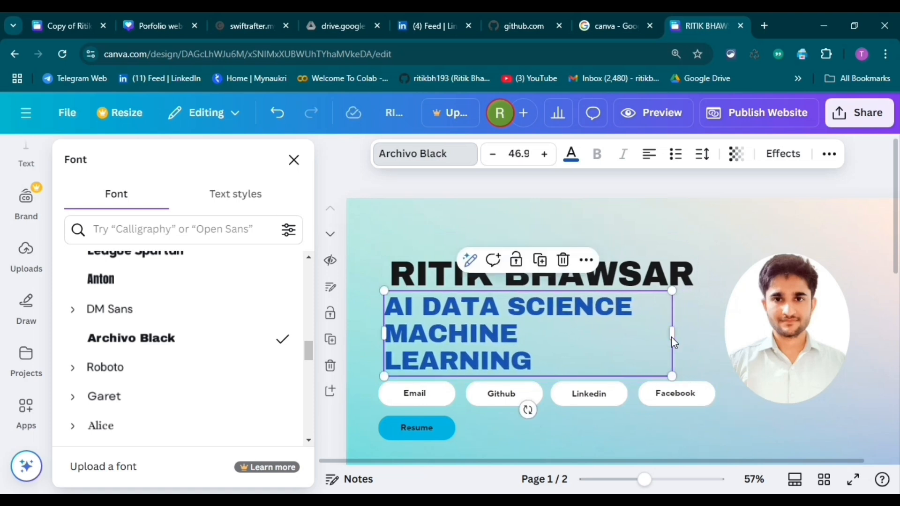
left_click(696, 325)
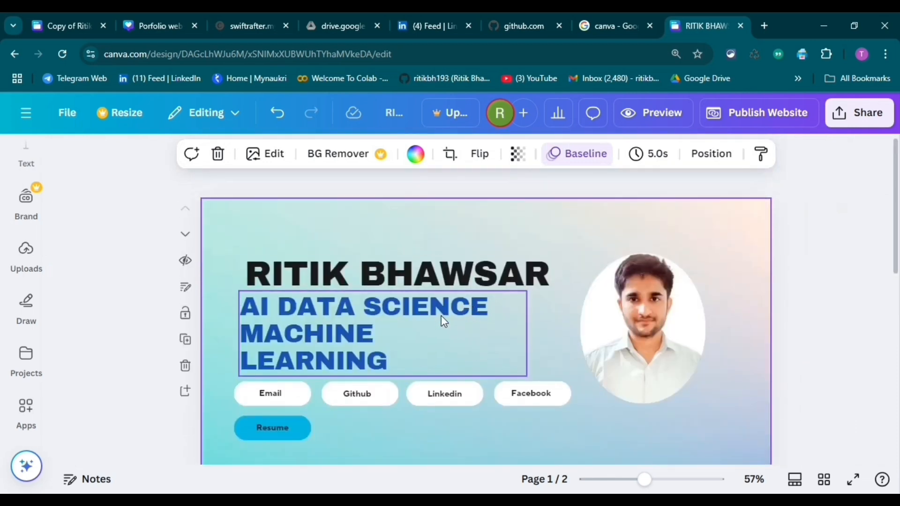
left_click_drag(440, 316, 442, 315)
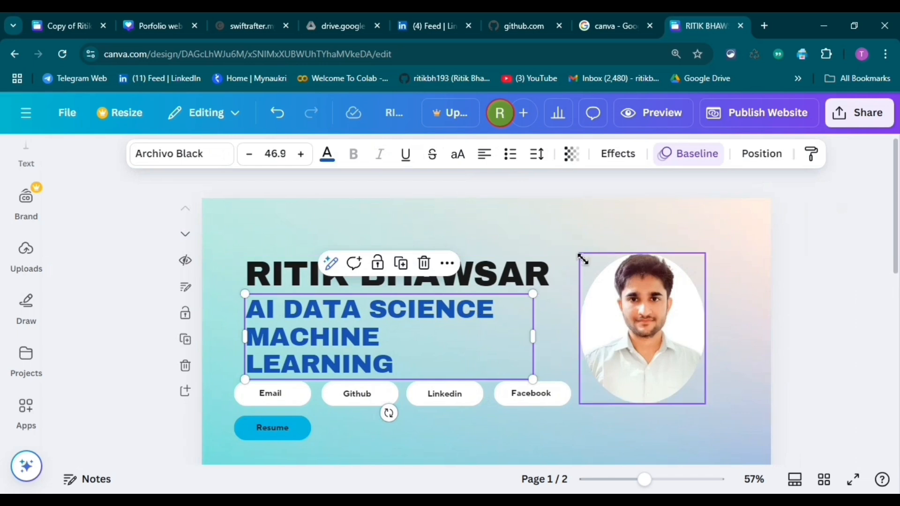
Reduce the name headline's font size to 60
left_click(531, 280)
left_click(249, 154)
left_click(250, 155)
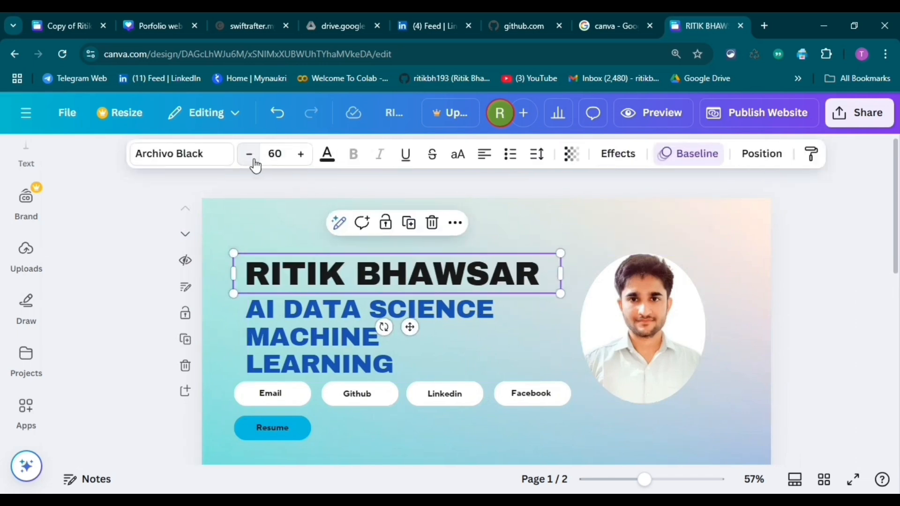
Reduce the blue subtitle's font size to 44.9 so it fits on two lines above the contact buttons
left_click(385, 327)
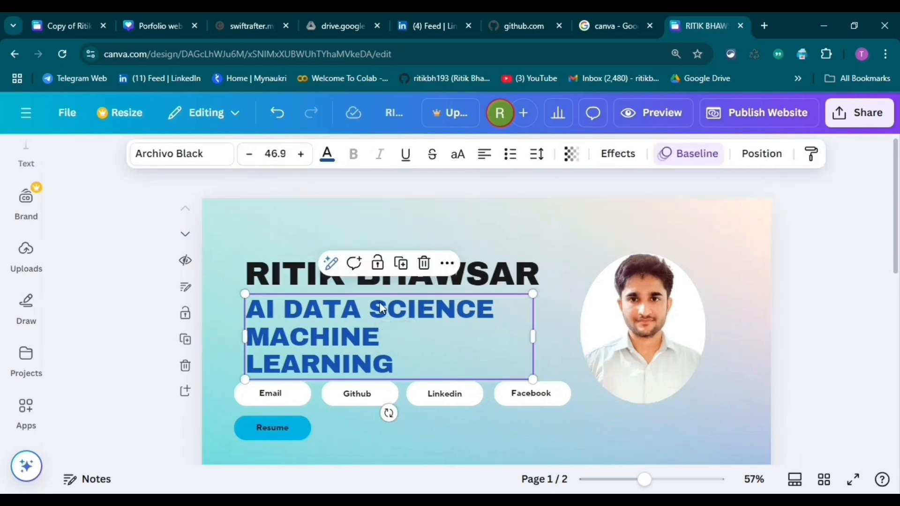
left_click(251, 162)
left_click(252, 161)
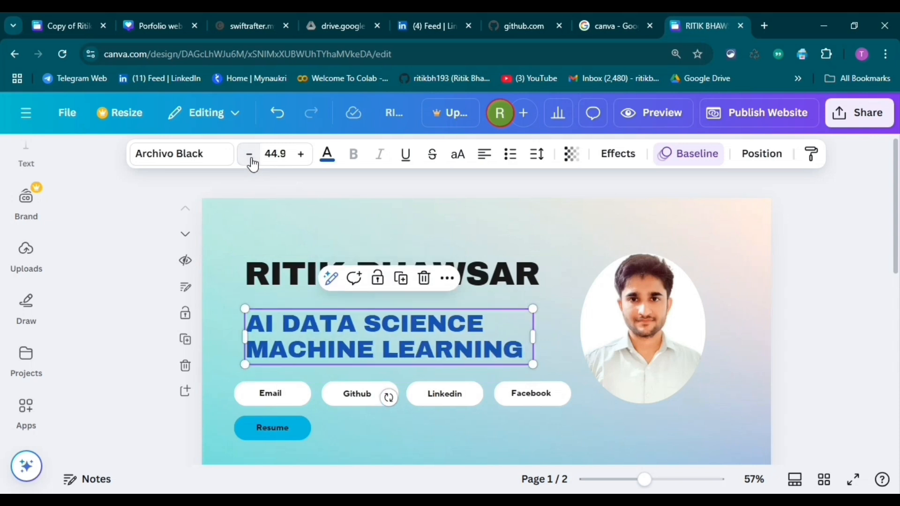
left_click(518, 238)
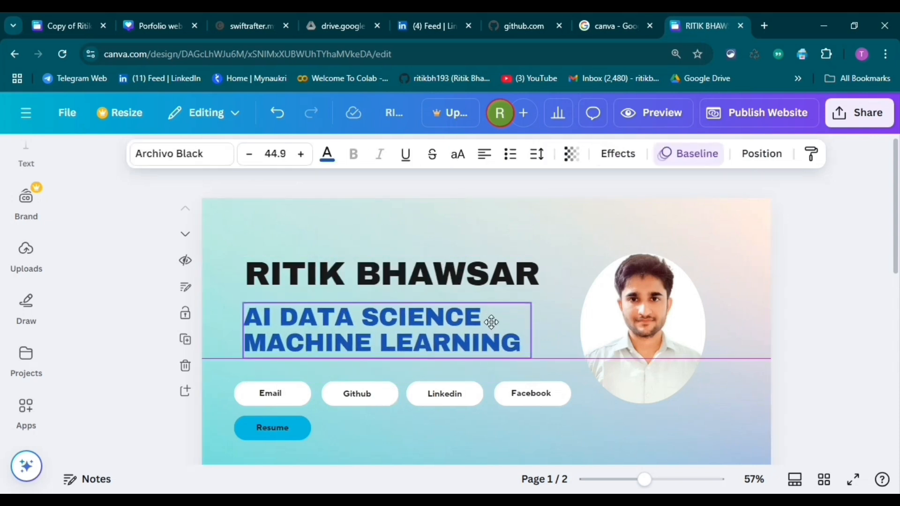
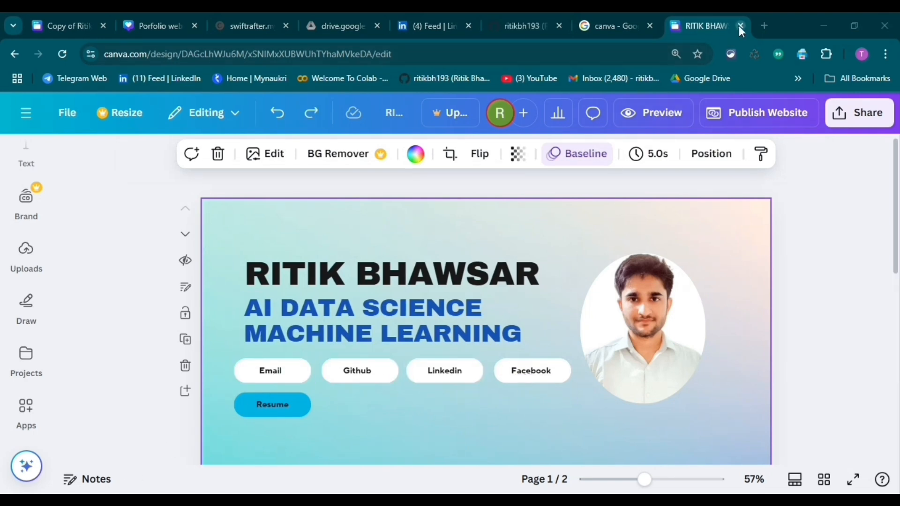
Open the bookmarked GitHub profile in a new browser tab and copy its web address
left_click(759, 25)
left_click(426, 84)
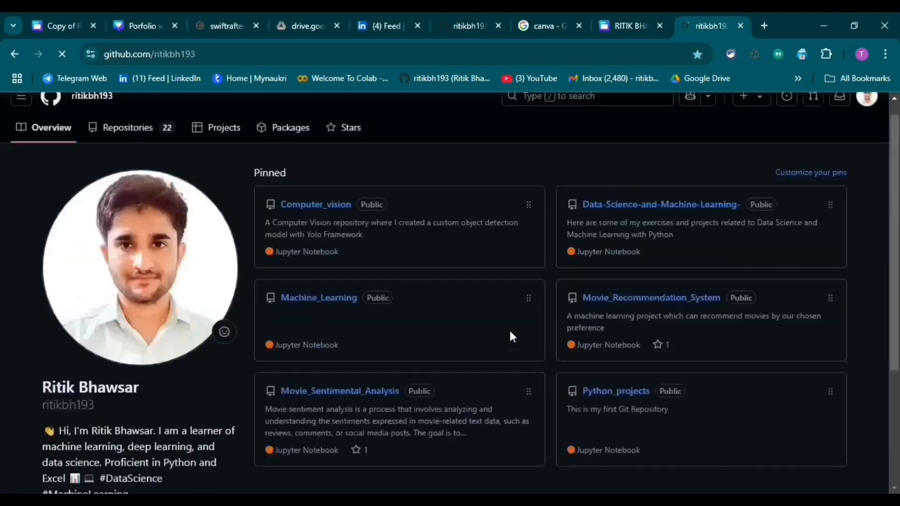
left_click(375, 52)
left_click_drag(375, 52, 22, 40)
key("ctrl+c")
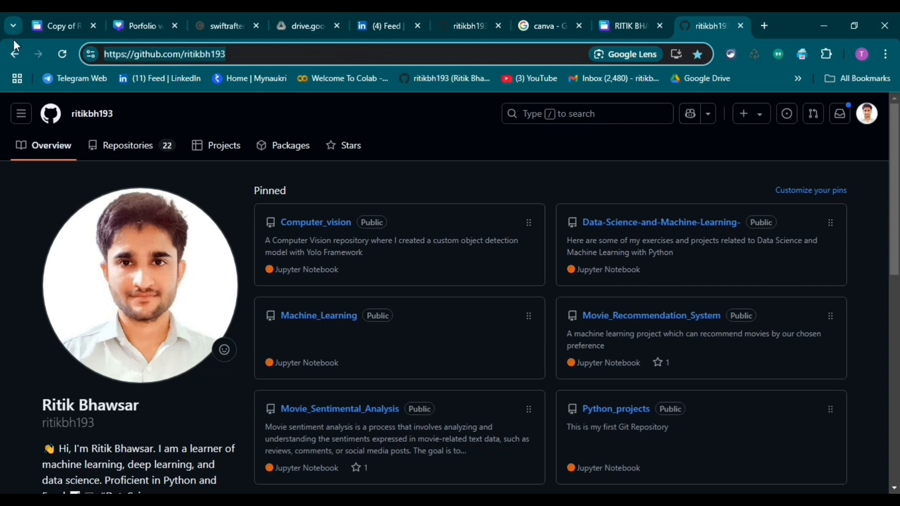
Return to the Canva design and try linking the white pill shape behind the Github label to the copied profile address
left_click(628, 26)
left_click(369, 375)
right_click(387, 370)
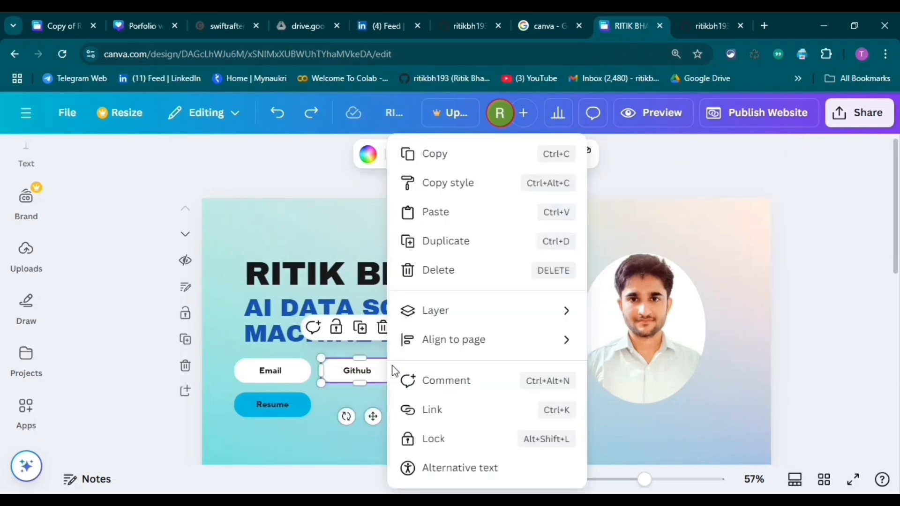
left_click(472, 416)
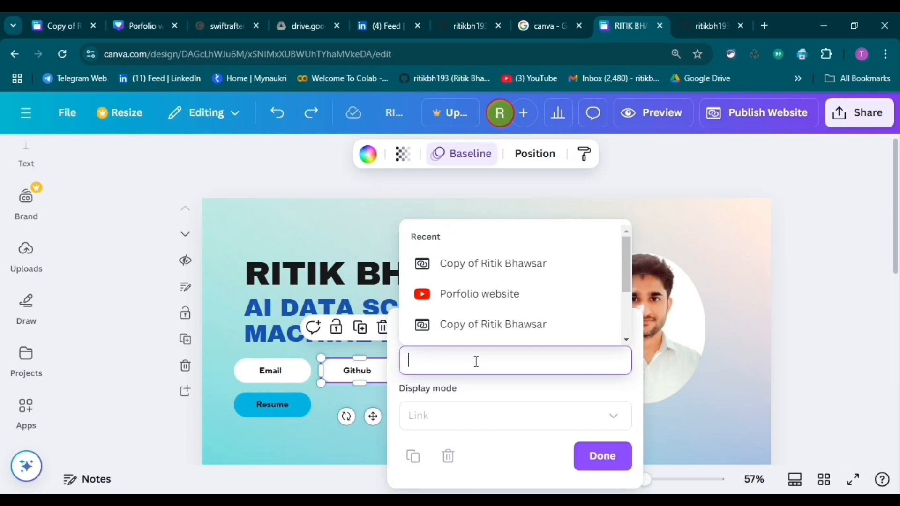
key("ctrl+v")
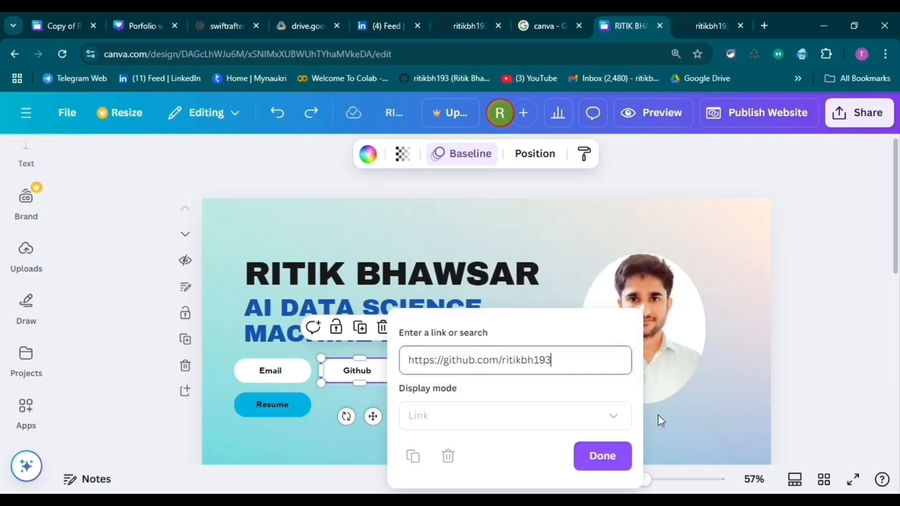
left_click(602, 456)
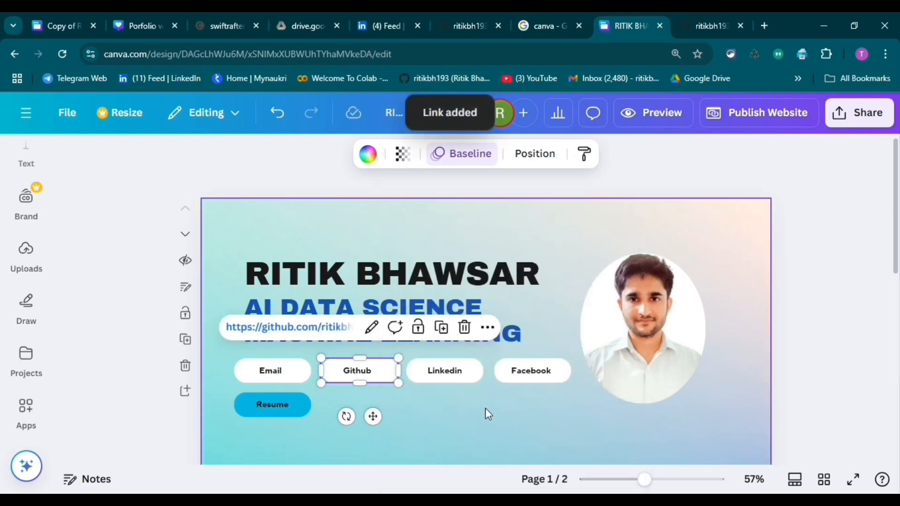
Undo the link added to the Github pill shape
left_click(485, 407)
left_click(368, 375)
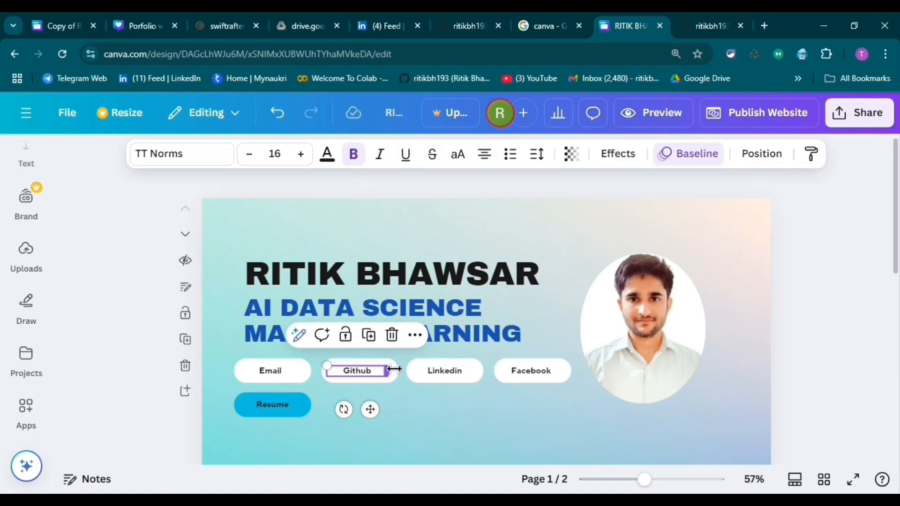
key("ctrl+z")
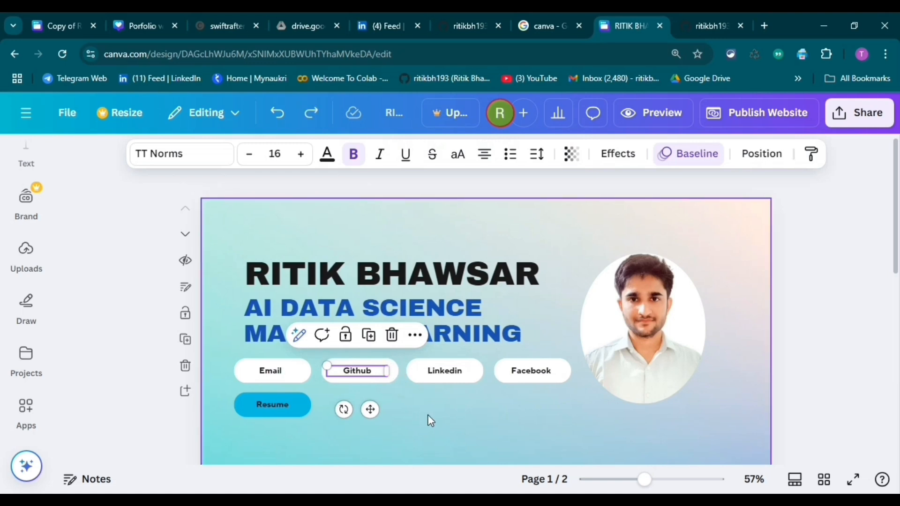
Link the Github text label to the copied GitHub profile address
left_click(401, 369)
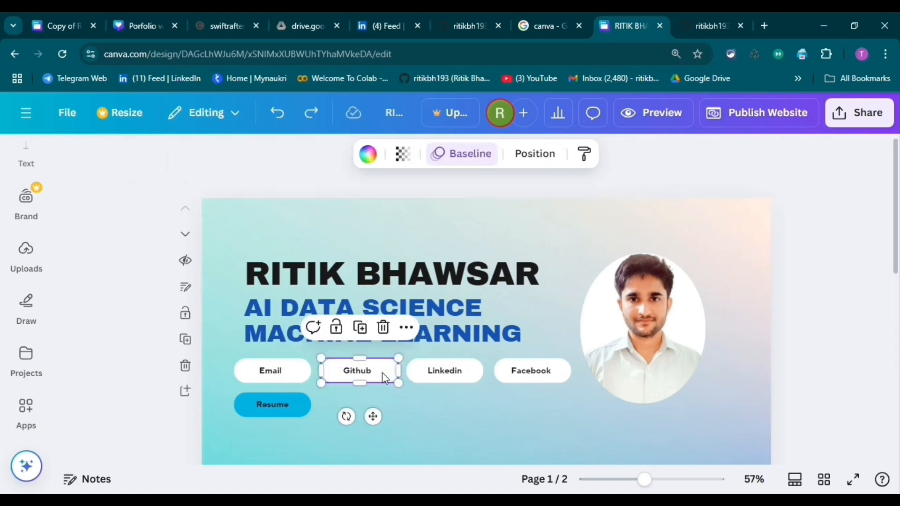
left_click(370, 373)
right_click(370, 373)
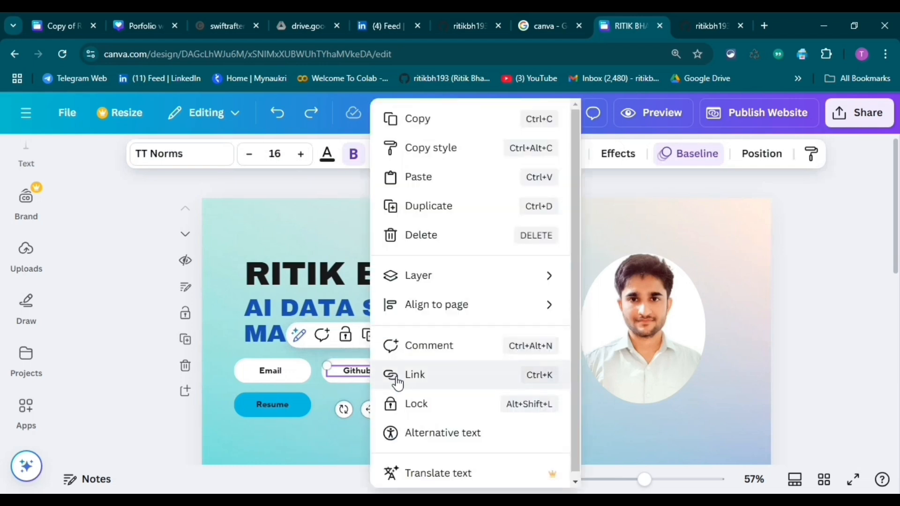
left_click(397, 382)
type("https://github.com/ritikbh193")
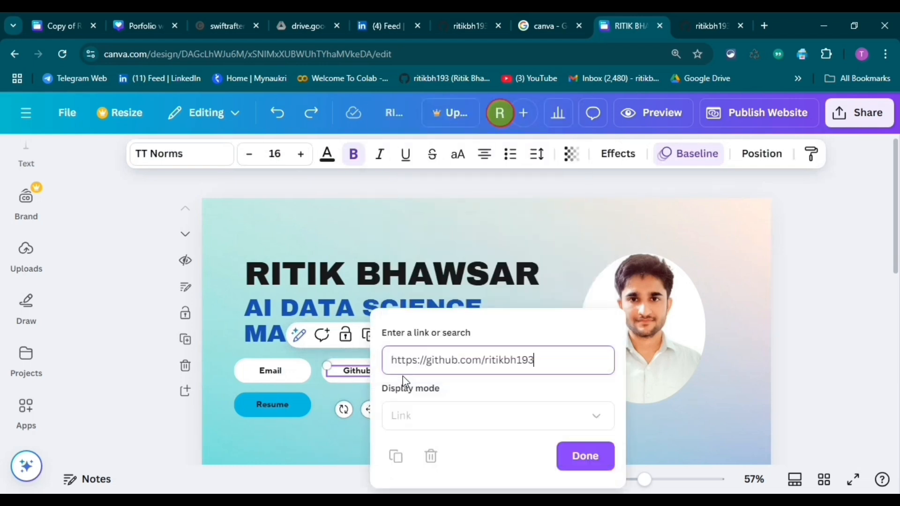
left_click(600, 454)
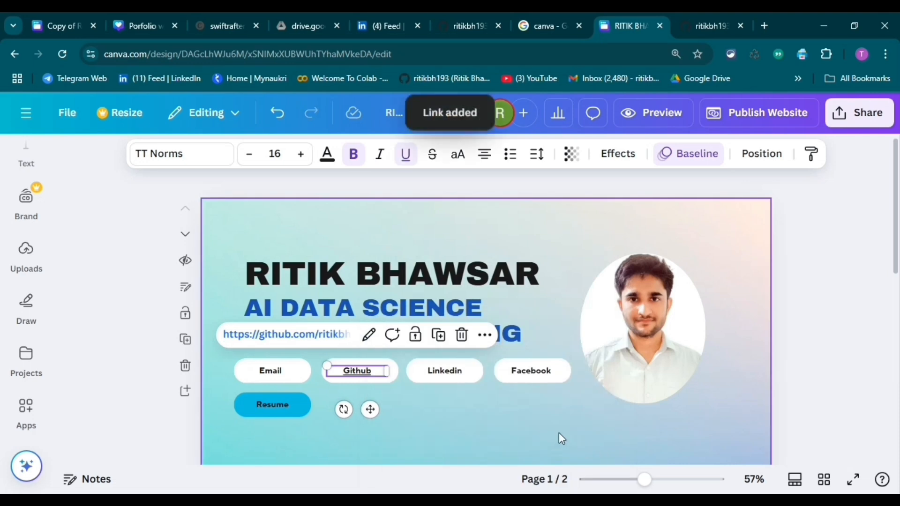
Open the link attached to the Github label to test it
left_click(385, 336)
left_click(371, 371)
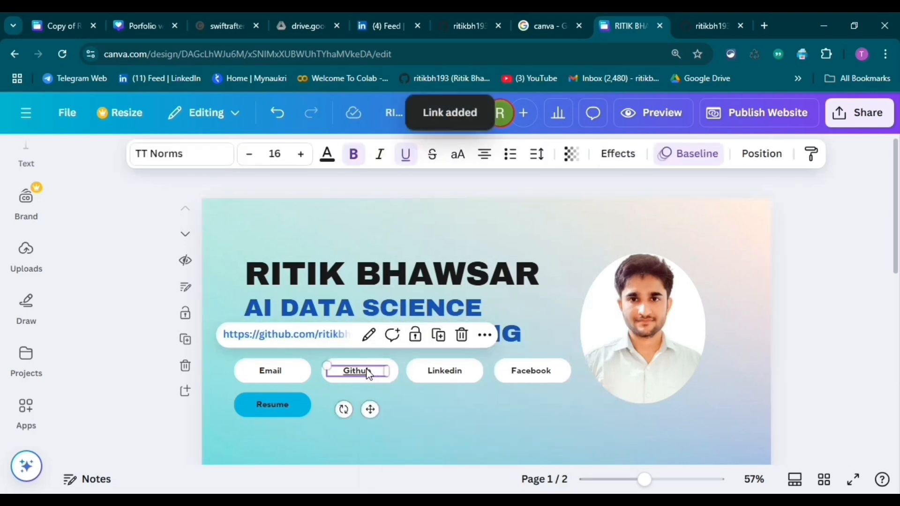
left_click(315, 343)
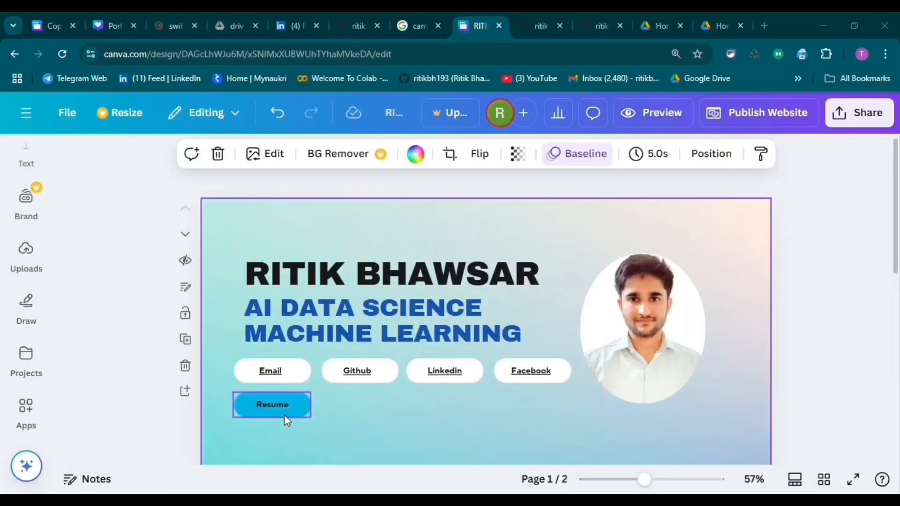
Switch to Google Drive and copy the share link of the 2024 ML CV PDF stored in the RESUME folder
left_click(713, 25)
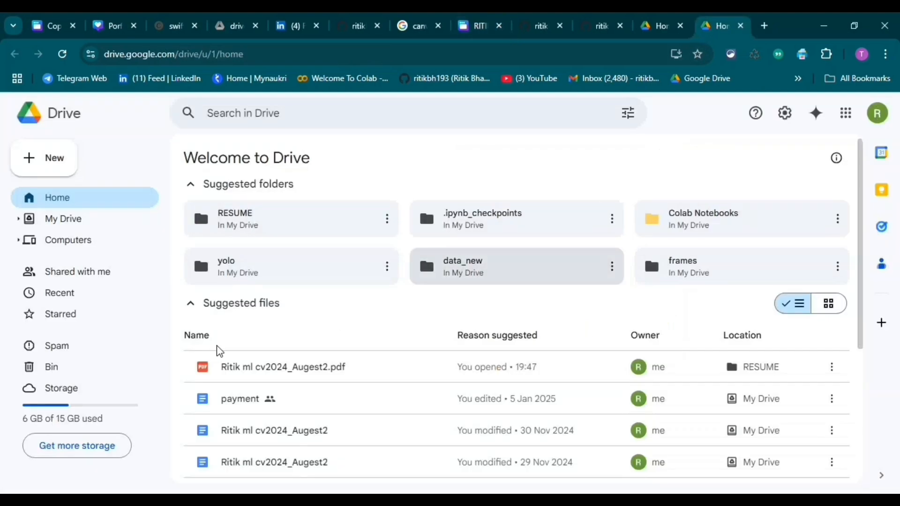
scroll(269, 354, "down", 3)
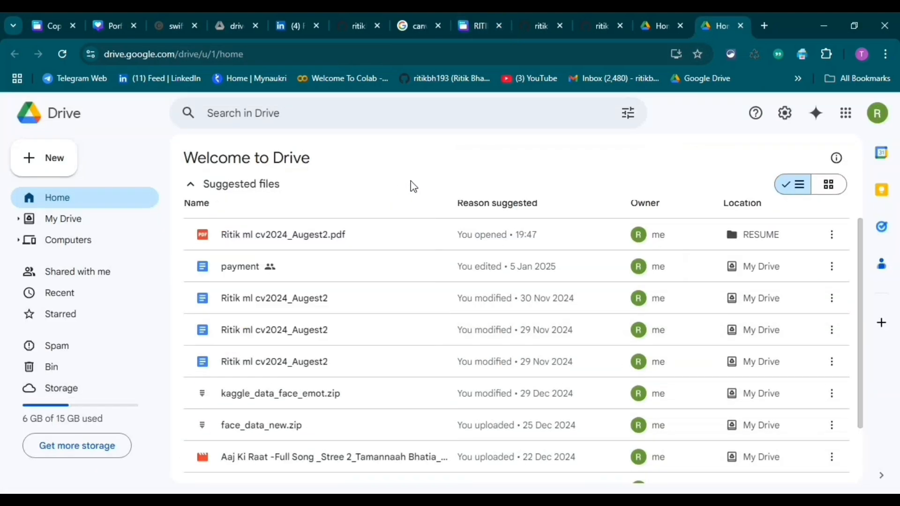
scroll(328, 305, "up", 2)
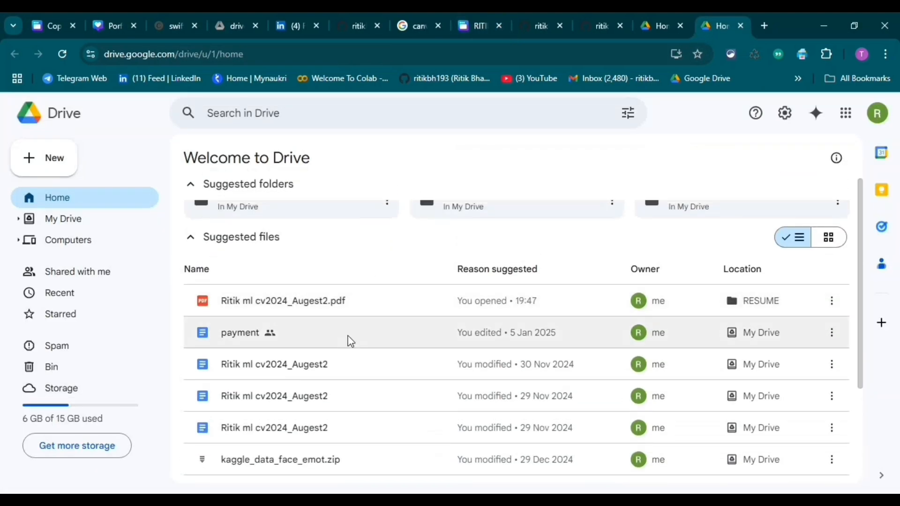
left_click(831, 304)
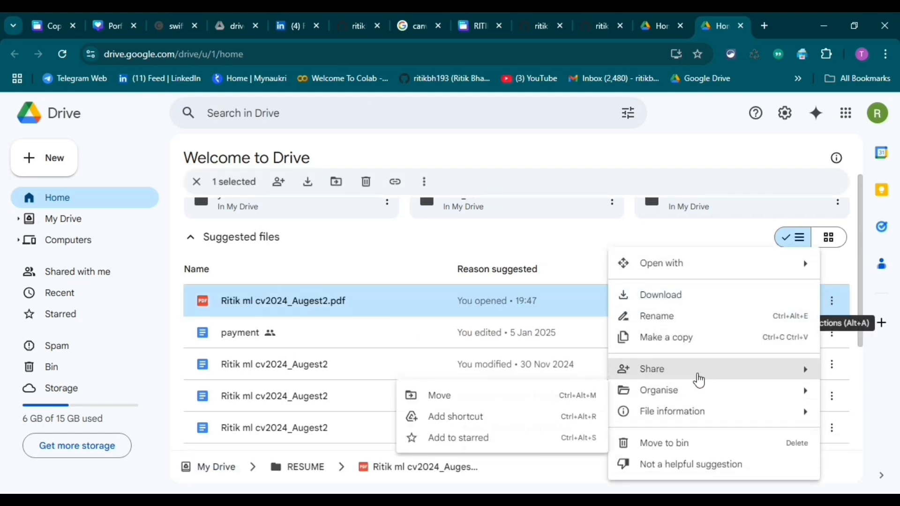
mouse_move(696, 377)
left_click(459, 396)
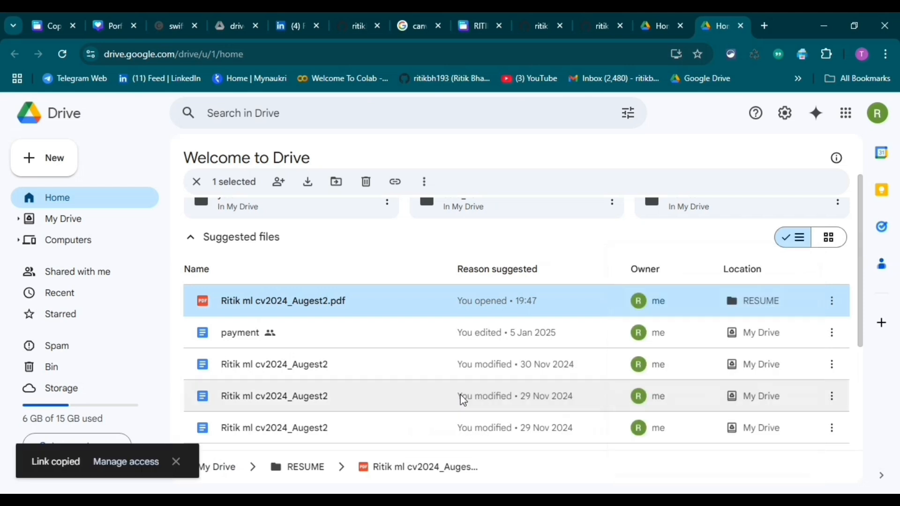
Open the share settings of the 2024 ML CV PDF, check the general access options and copy its link
left_click(830, 302)
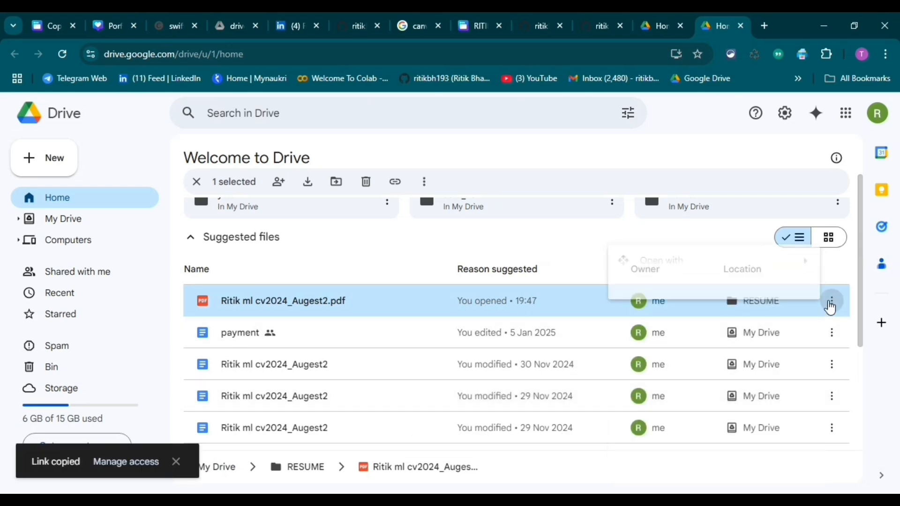
mouse_move(656, 375)
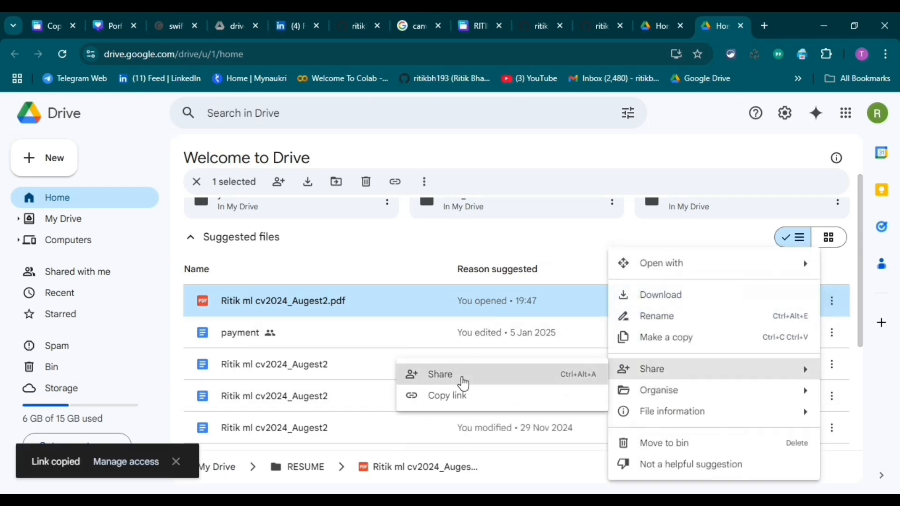
left_click(462, 380)
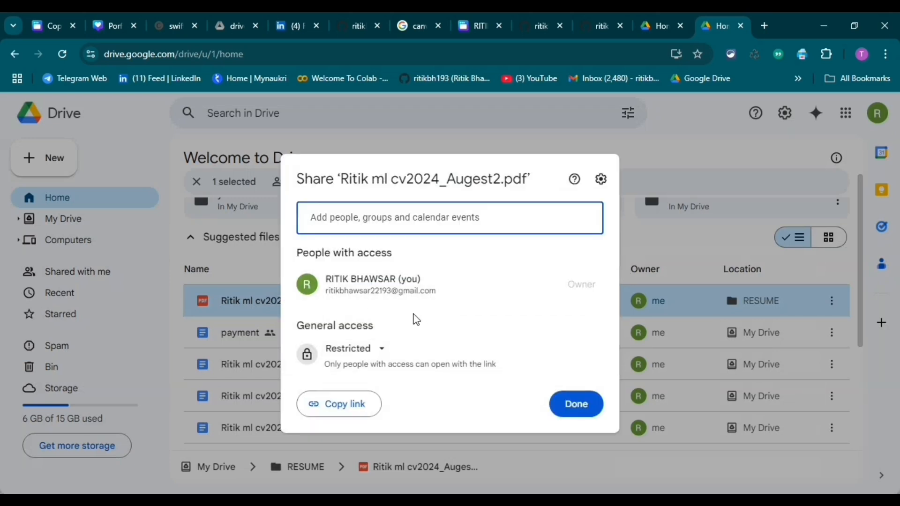
left_click(366, 351)
left_click(498, 320)
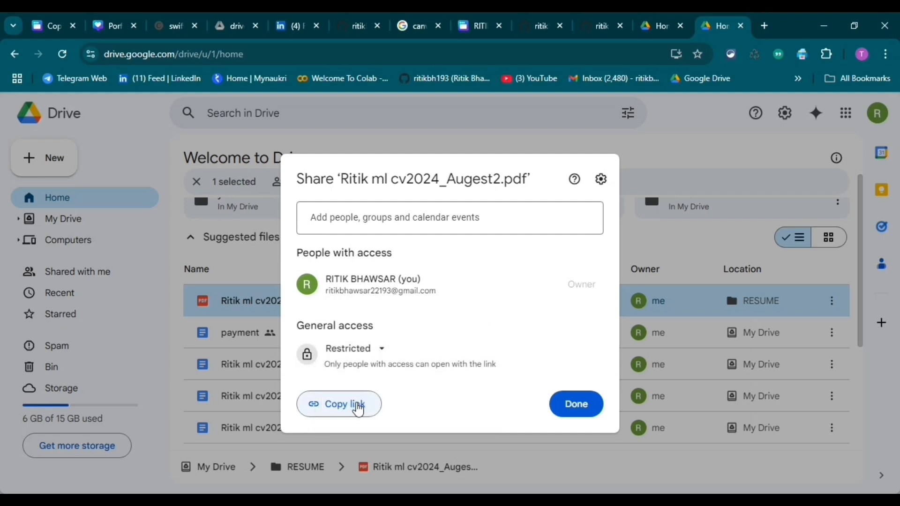
left_click(359, 408)
Switch to the Canva design and link the Resume label to the copied Google Drive address of the CV
left_click(466, 25)
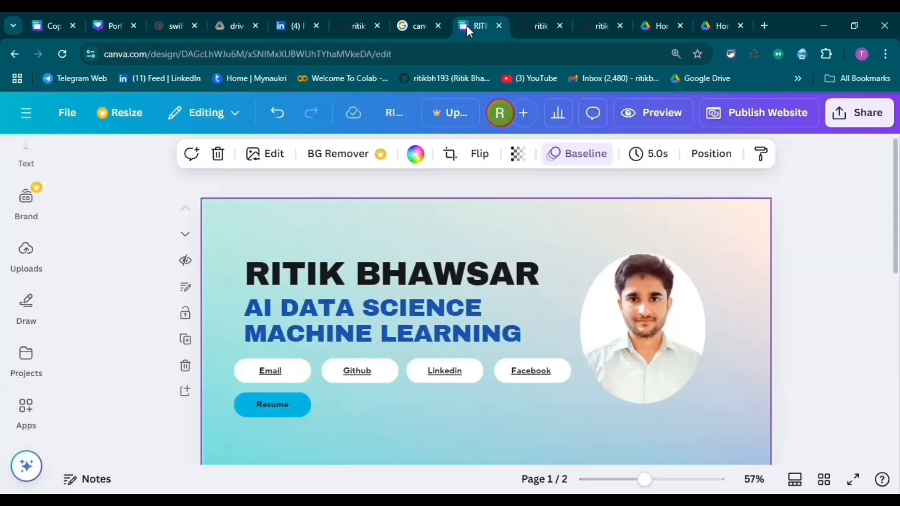
left_click(296, 403)
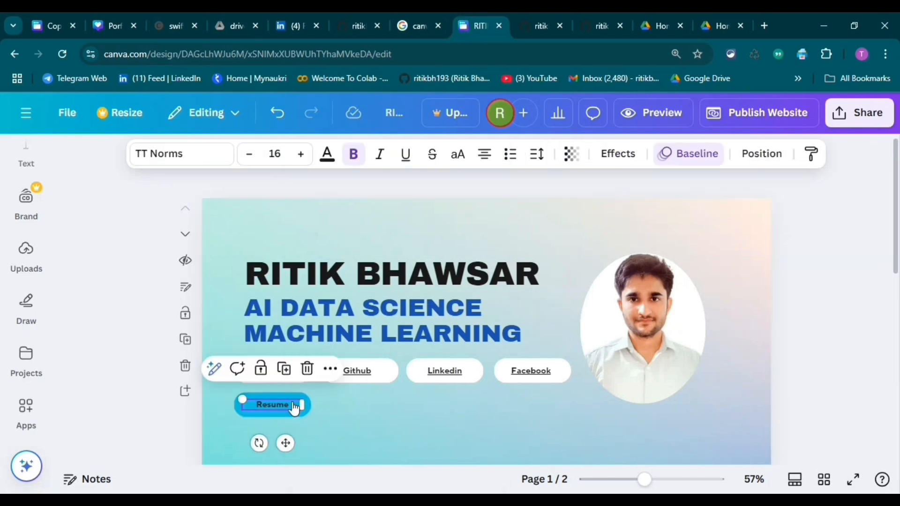
right_click(298, 405)
left_click(316, 373)
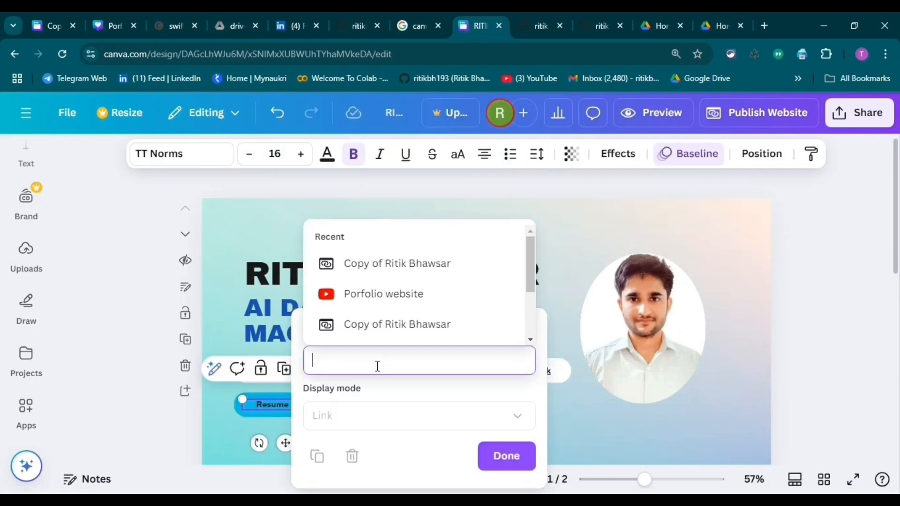
key("ctrl+v")
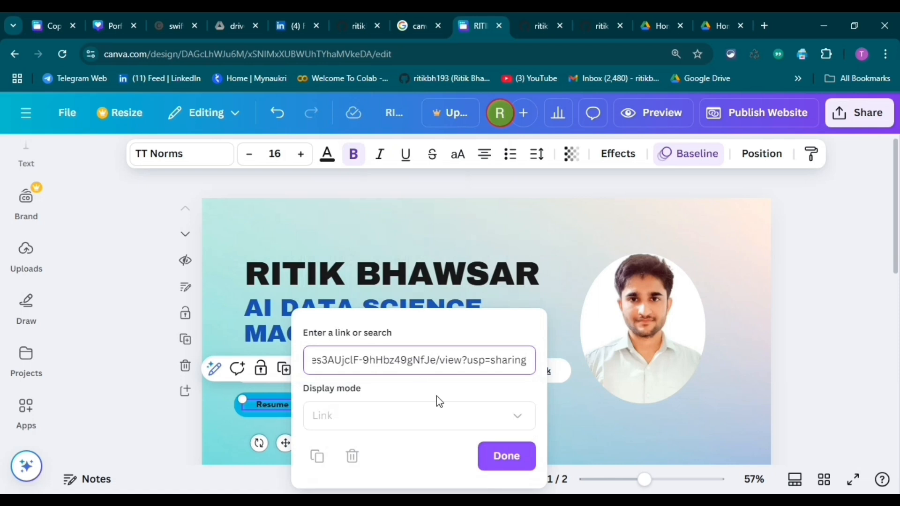
left_click(505, 455)
left_click(221, 417)
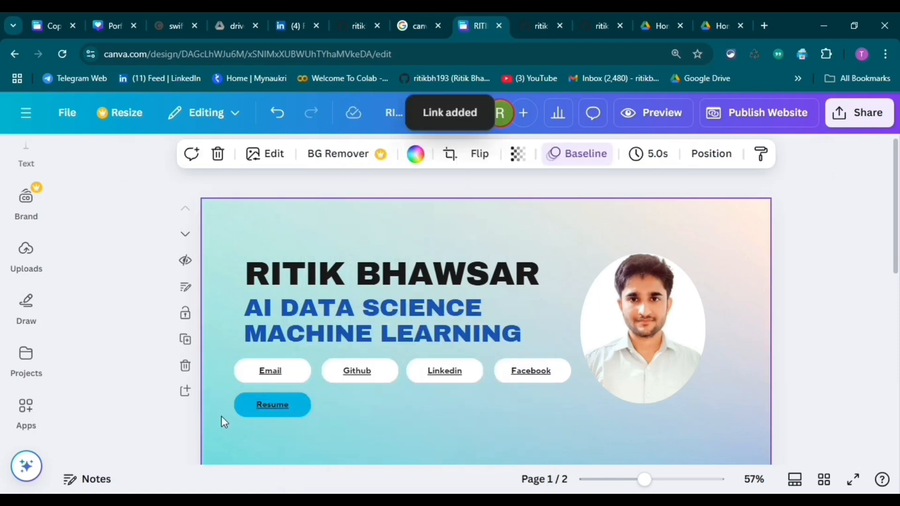
Open the link attached to the Resume label, look through the CV PDF and return to the Canva design
left_click(283, 404)
left_click(209, 370)
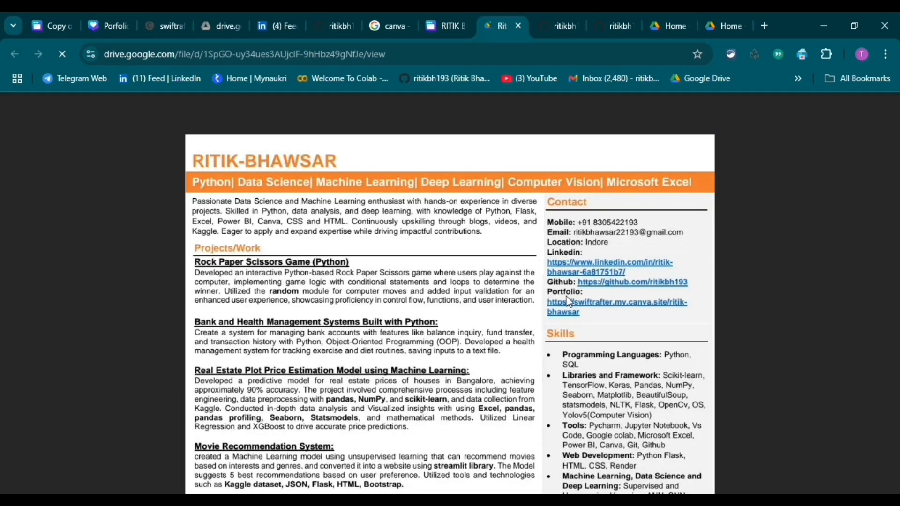
scroll(446, 271, "down", 8)
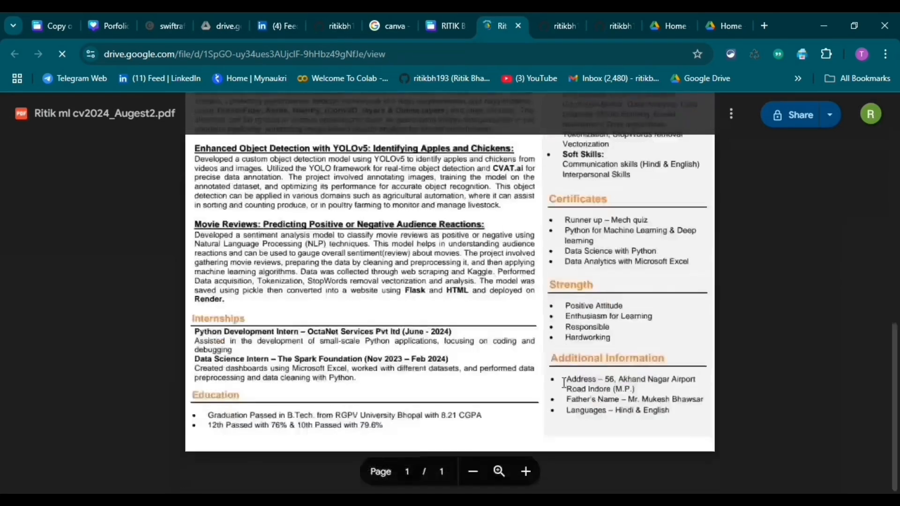
scroll(573, 372, "up", 8)
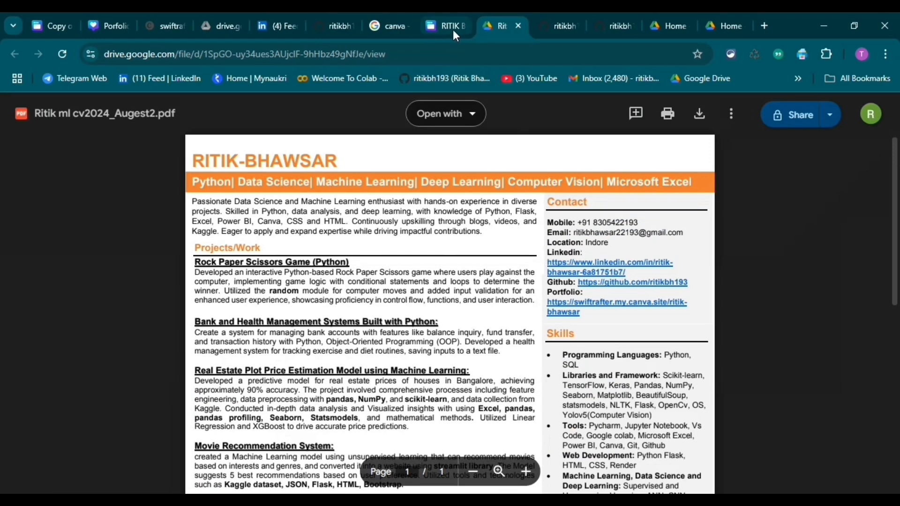
left_click(452, 30)
left_click(176, 429)
scroll(499, 321, "down", 3)
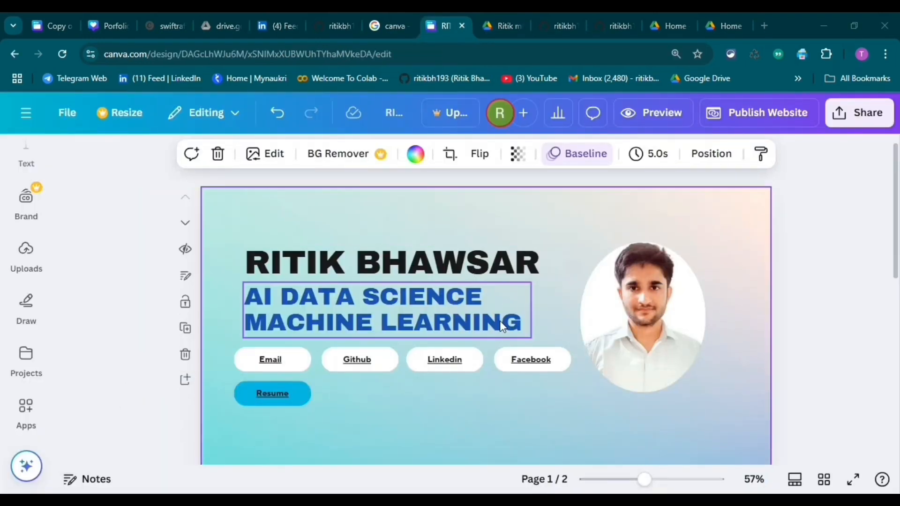
scroll(698, 341, "up", 3)
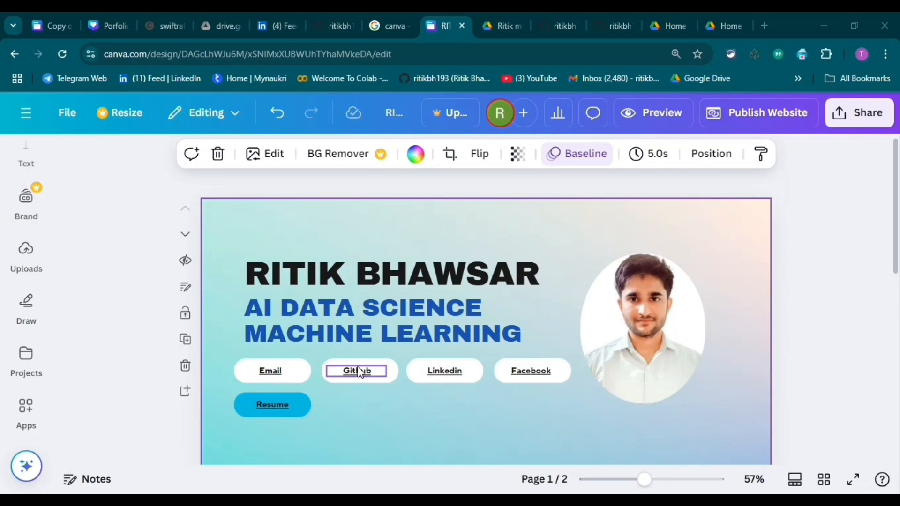
Look at the About section of the published reference website design
left_click(380, 493)
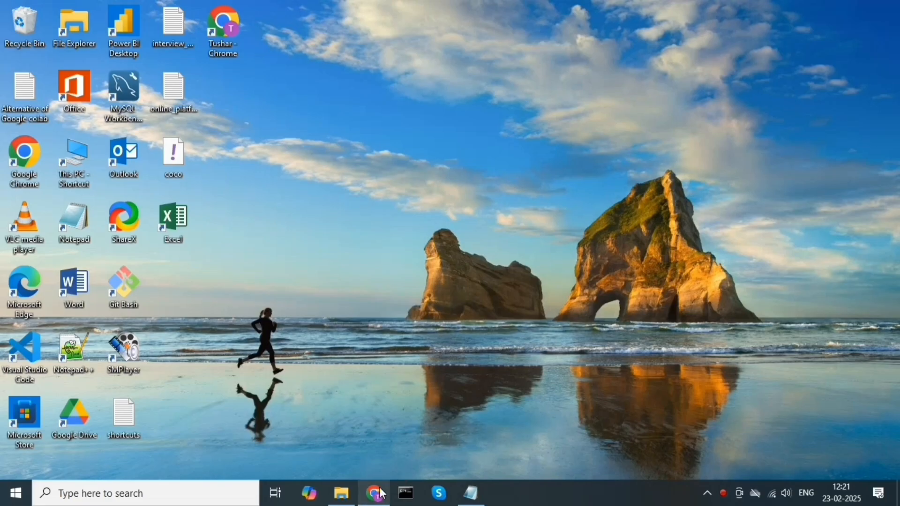
left_click(382, 493)
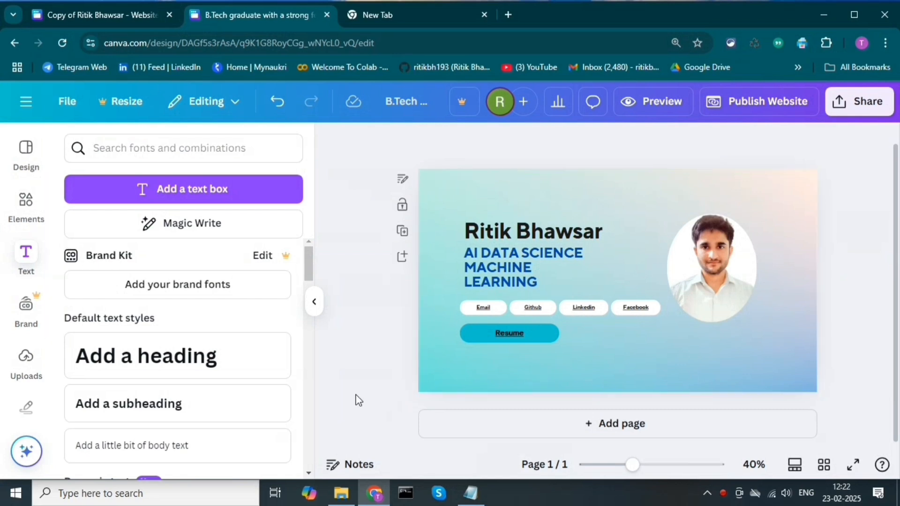
left_click(111, 9)
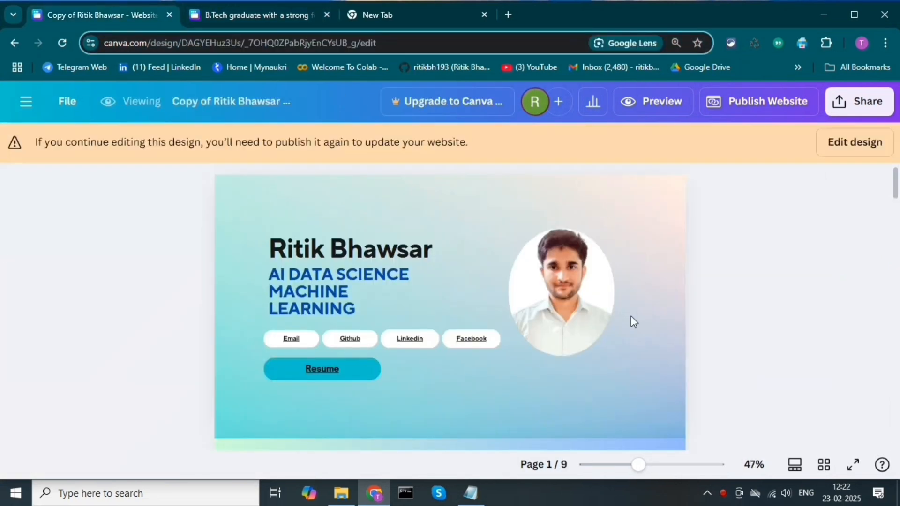
scroll(631, 316, "down", 10)
scroll(499, 283, "up", 4)
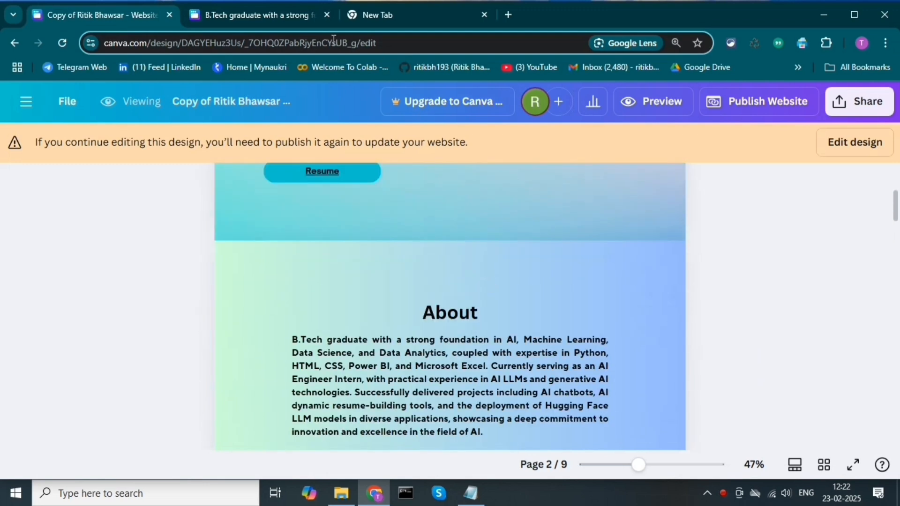
Add a blank second page below the header page in the B.Tech website design
left_click(269, 18)
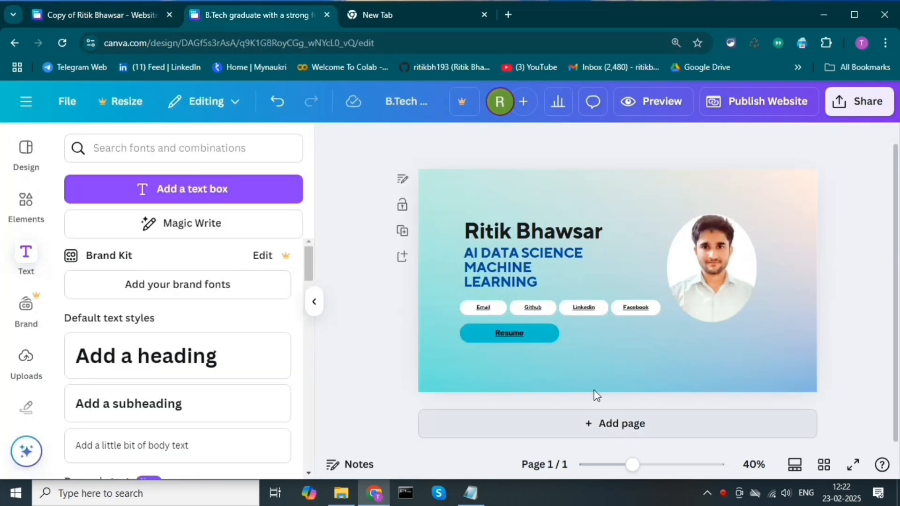
left_click(642, 425)
scroll(590, 326, "up", 3)
scroll(666, 342, "down", 3)
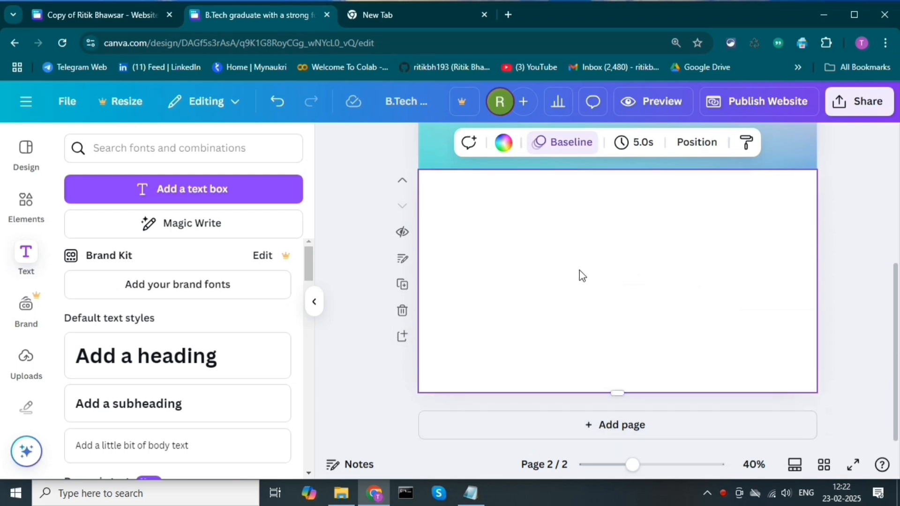
scroll(753, 310, "up", 3)
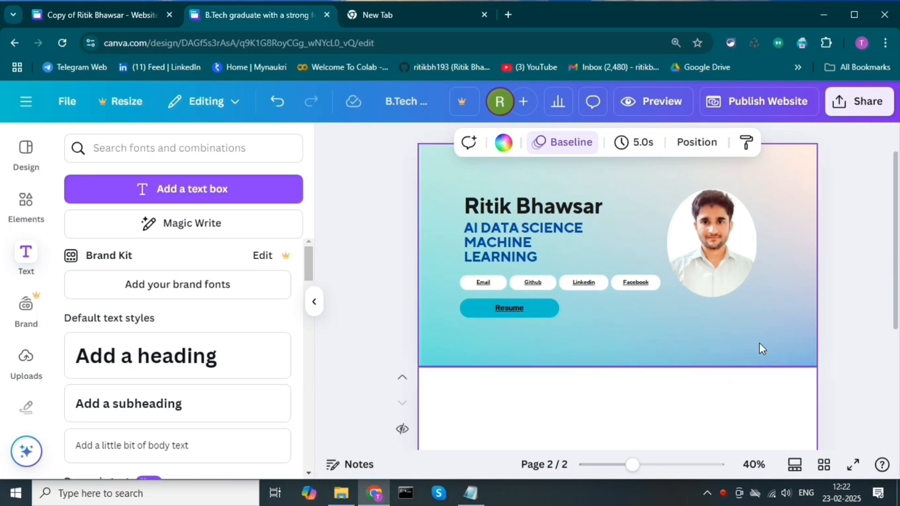
Try the pale teal and turquoise photo colors as the second page's background
left_click(502, 151)
scroll(181, 277, "down", 2)
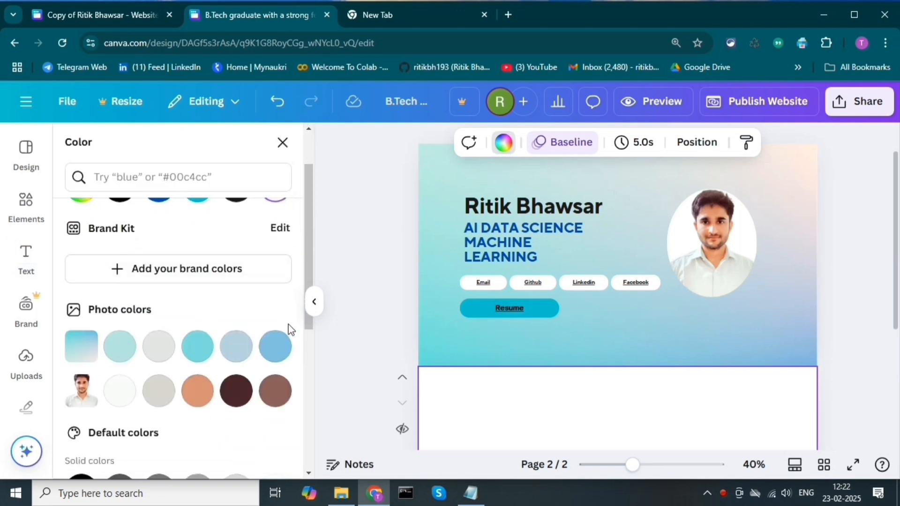
left_click(119, 346)
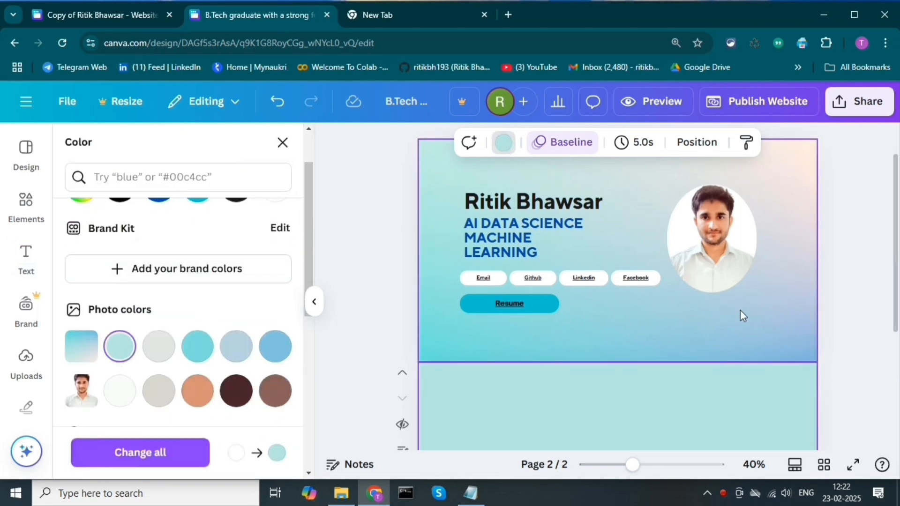
scroll(740, 311, "down", 4)
scroll(776, 317, "up", 3)
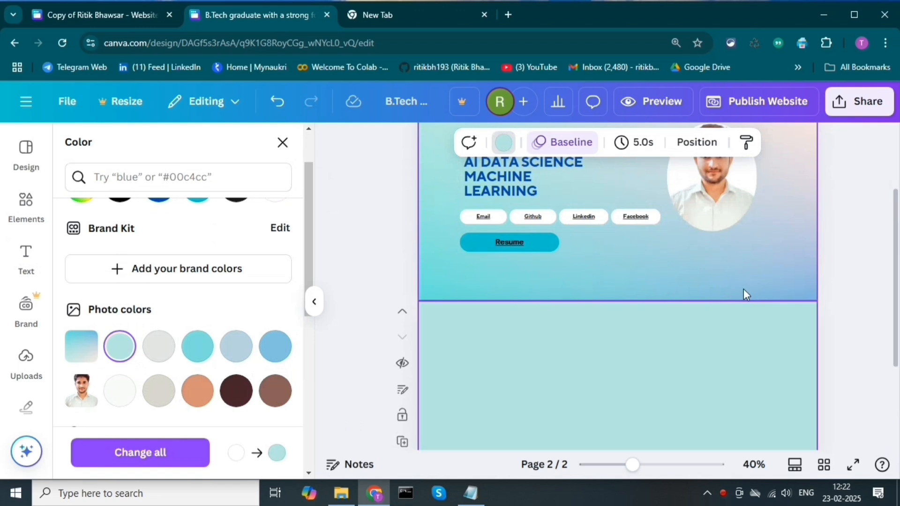
scroll(696, 338, "down", 3)
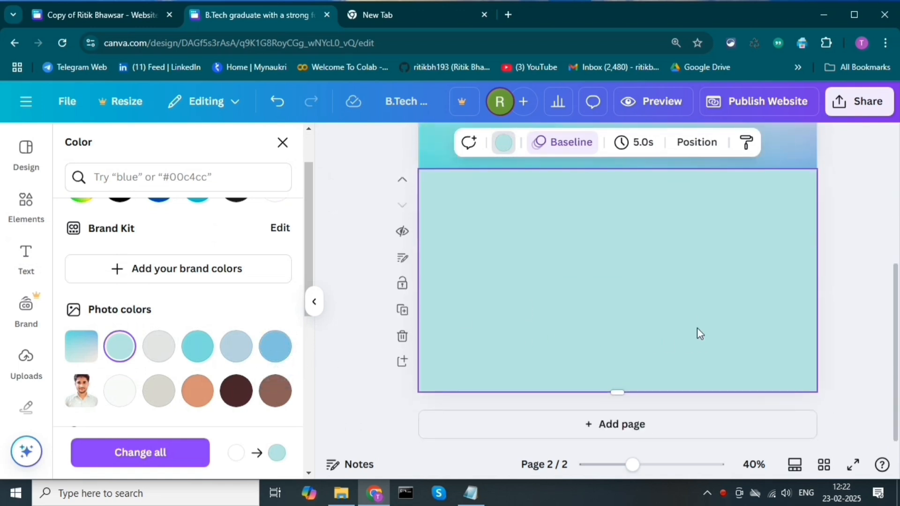
left_click(199, 347)
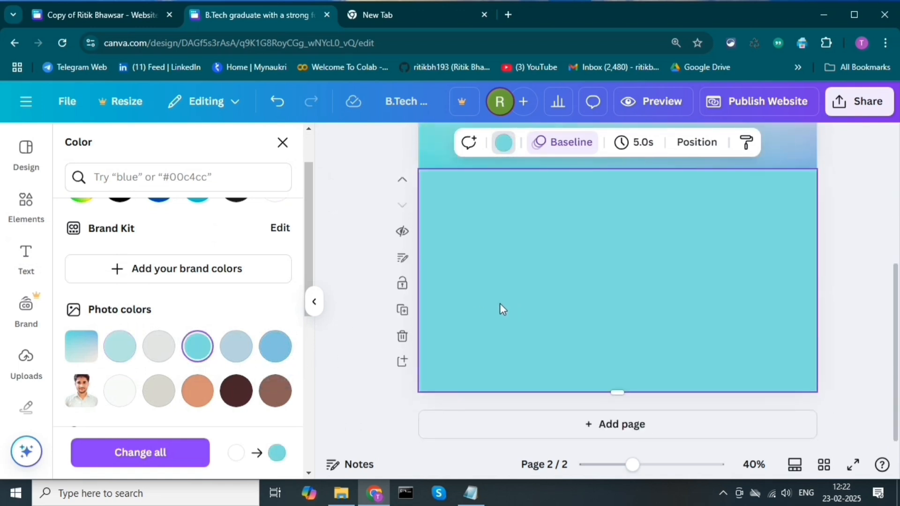
Set the second page's background to the 90° linear gradient from #cdffd8 to #94b9ff
scroll(233, 344, "down", 8)
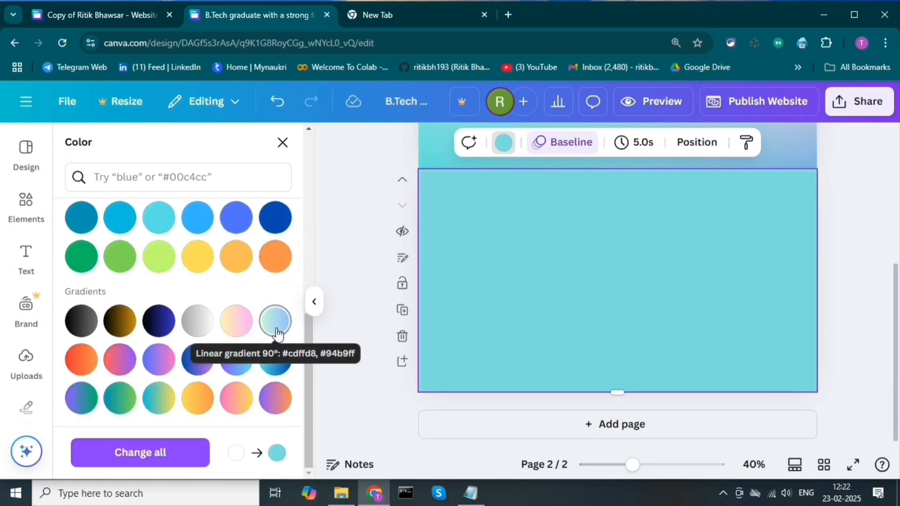
left_click(276, 331)
scroll(689, 309, "up", 3)
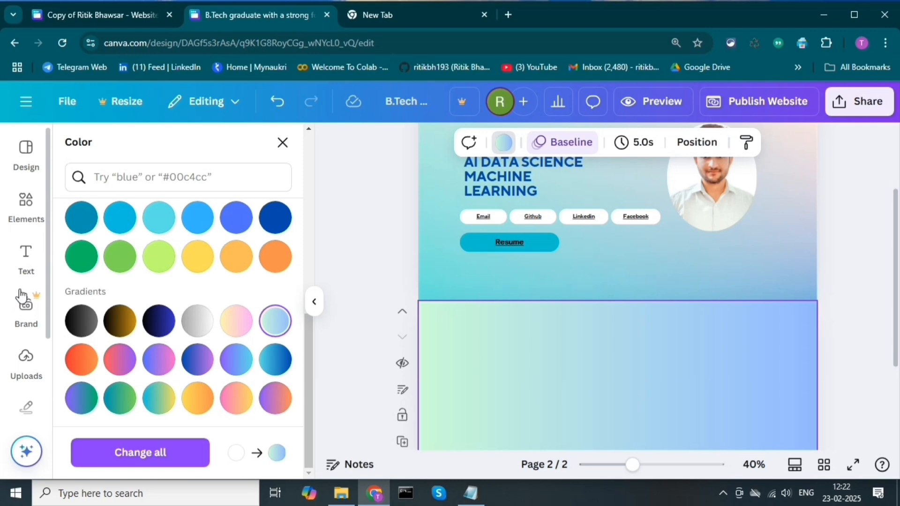
Add a subheading to the second page and replace its text with the "B.Tech graduate with a strong foundation in AI" paragraph from the ABOUT Notepad file
left_click(470, 493)
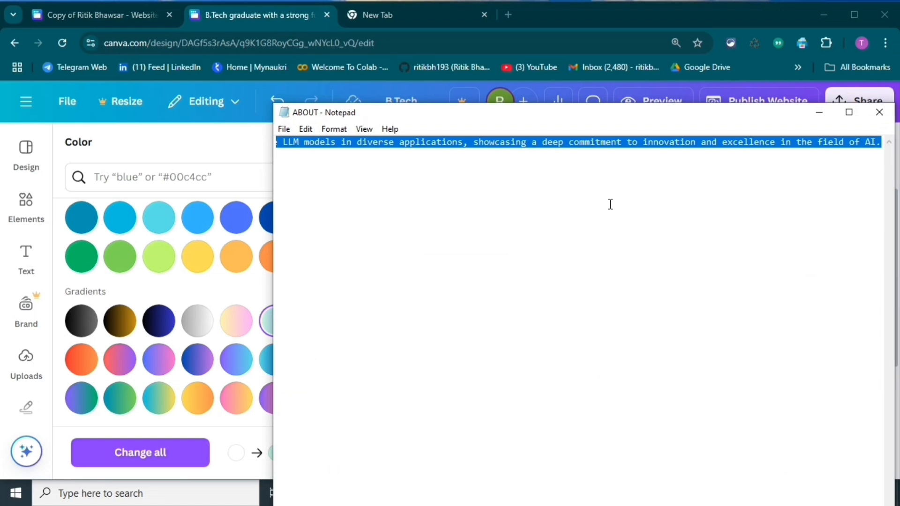
left_click(819, 112)
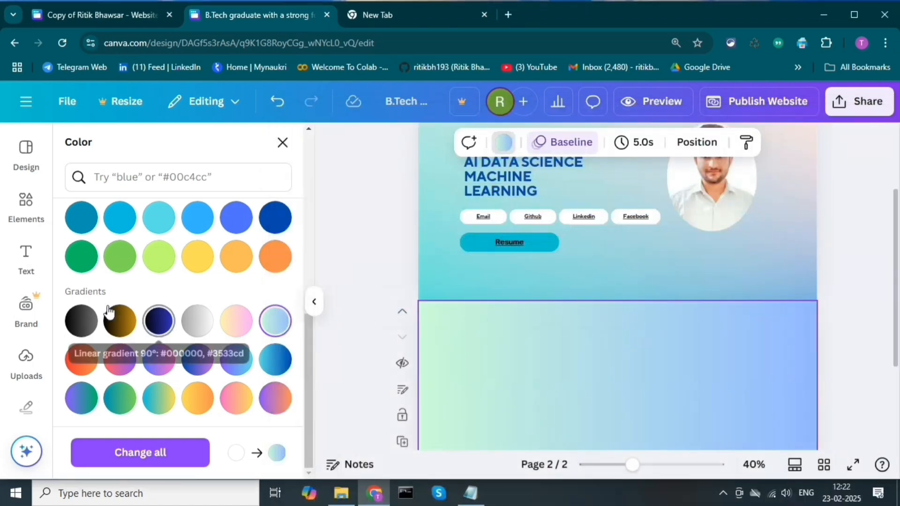
left_click(25, 261)
scroll(358, 321, "down", 2)
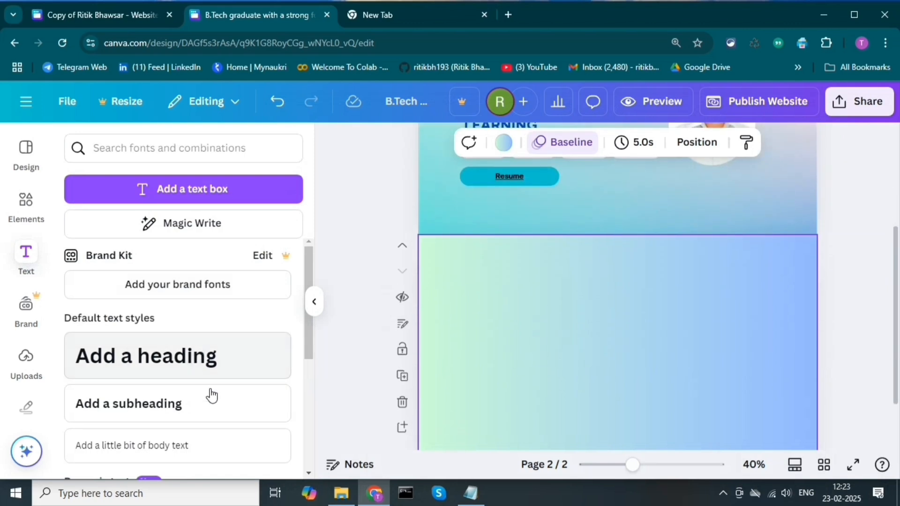
scroll(211, 394, "down", 2)
left_click_drag(152, 338, 640, 345)
left_click(624, 344)
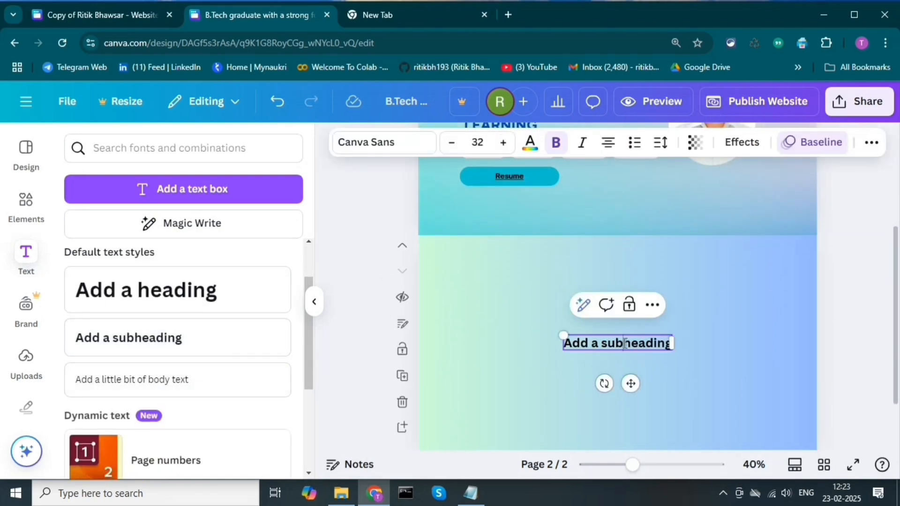
key("ctrl+a")
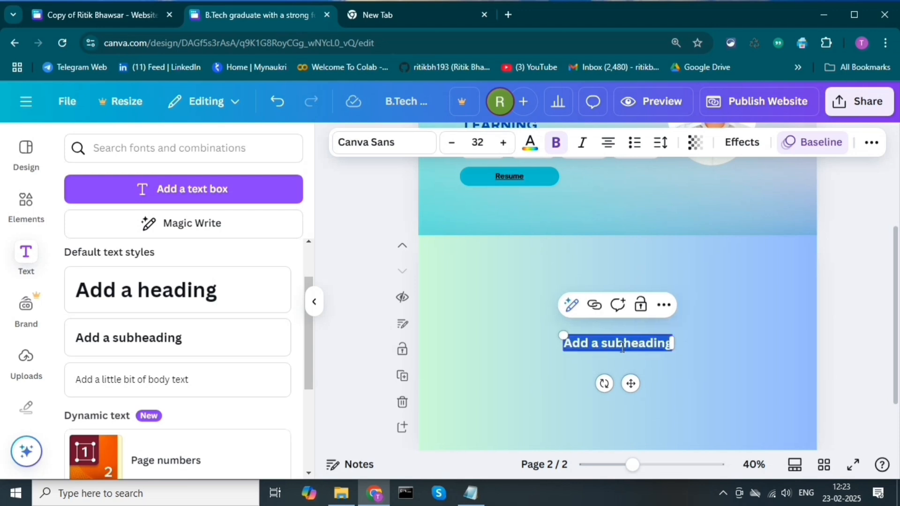
type("B.Tech graduate with a strong foundation in AI, Machine Learning, Data Science, and Data Analytics, coupled with expertise in Python, HTML, CSS, Power BI, and Microsoft Excel. Currently serving as an AI Engineer Intern, with practical experience in AI LLMs and generative AI technologies. Successfully delivered projects including AI chatbots, AI dynamic resume-building tools, and the deployment of Hugging Face LLM models in diverse applications, showcasing a deep commitment to innovation and excellence in the field of AI.")
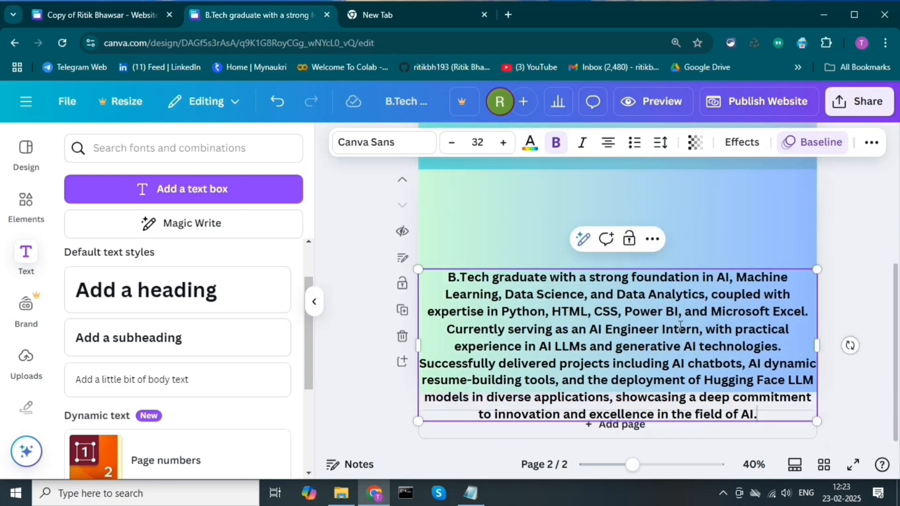
Scale the About paragraph down to a font size of 21.2 and centre it on the second page
left_click_drag(817, 421, 682, 370)
left_click_drag(661, 317, 491, 275)
left_click(729, 306)
left_click_drag(533, 313, 603, 270)
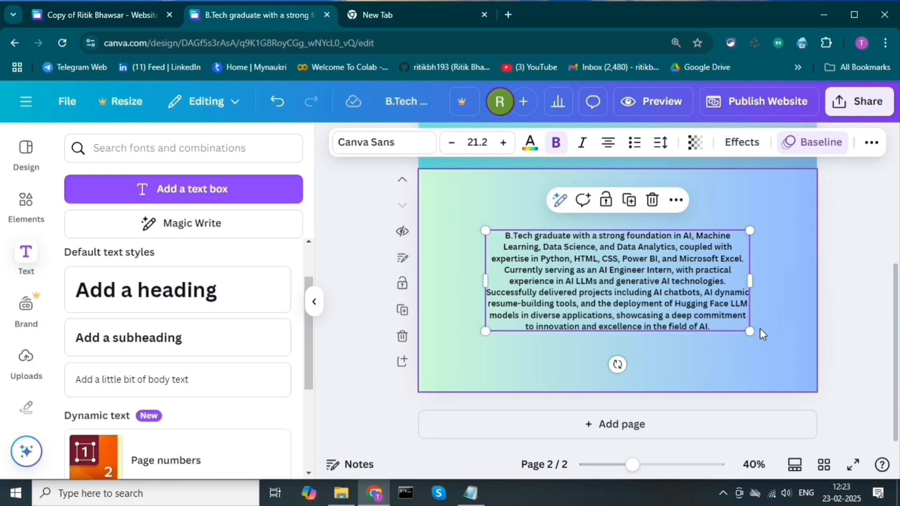
Scale the About paragraph down to a font size of 20.5 and re-centre it on the second page
left_click_drag(750, 332, 741, 328)
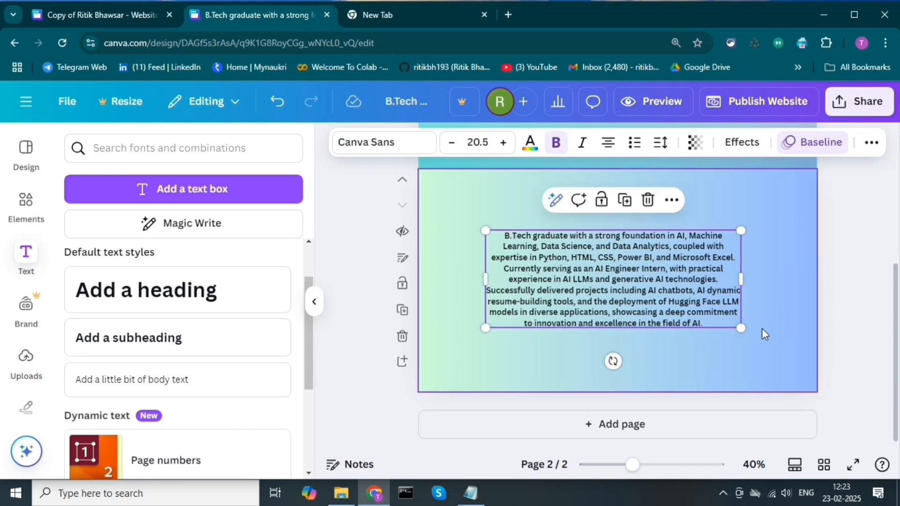
left_click_drag(593, 258, 596, 259)
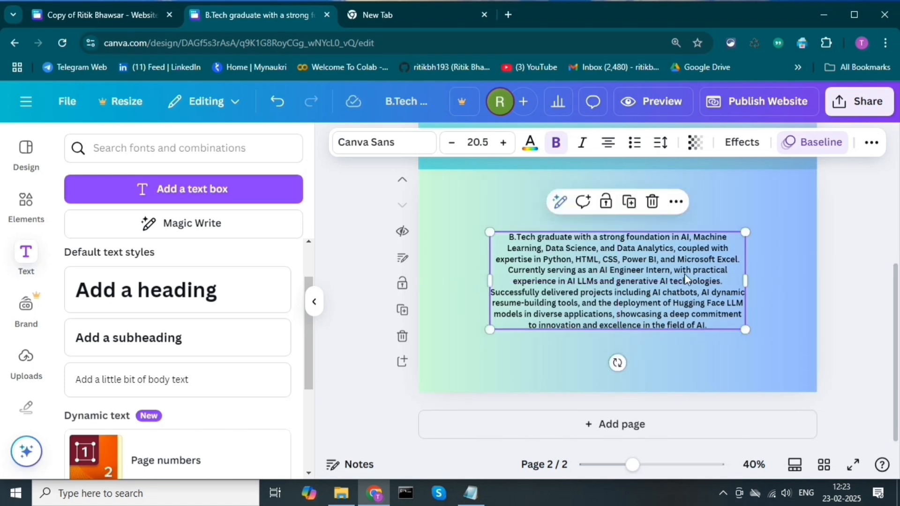
Add a heading reading "ABOUT" to the second page and check it against the reference website design
left_click(164, 295)
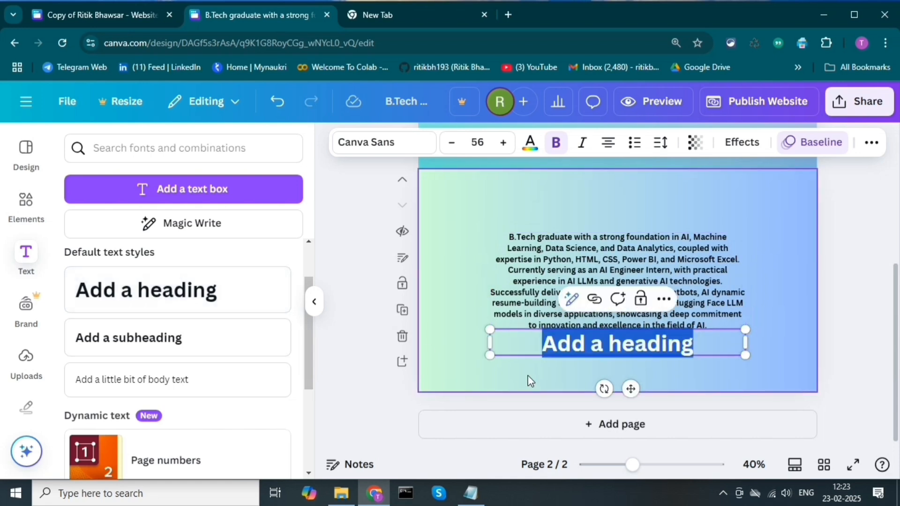
type("ab")
key("BackSpace")
key("BackSpace")
type("ABout")
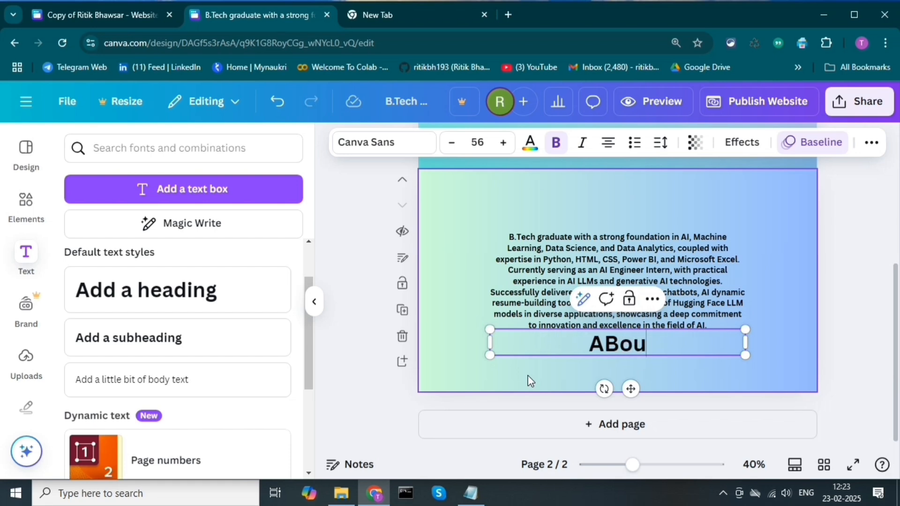
key("BackSpace")
key("BackSpace")
key("BackSpace")
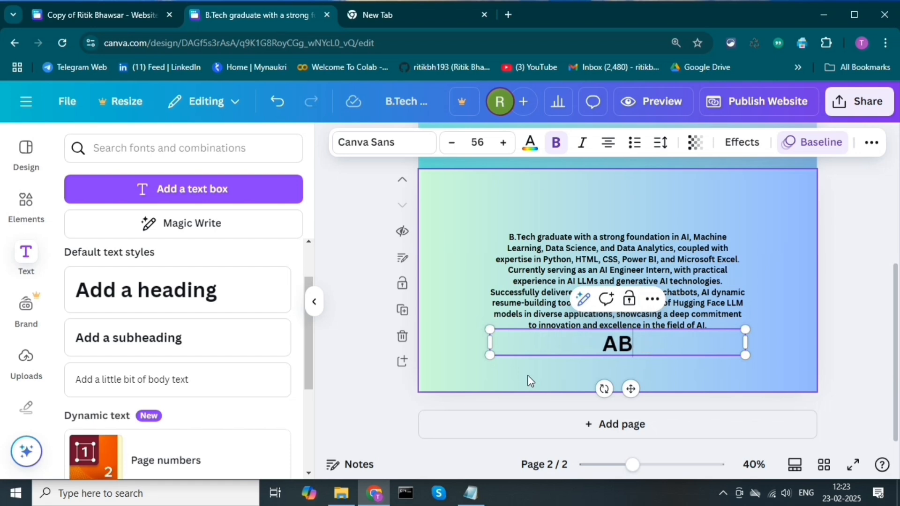
type("OUT")
left_click(136, 15)
left_click(209, 15)
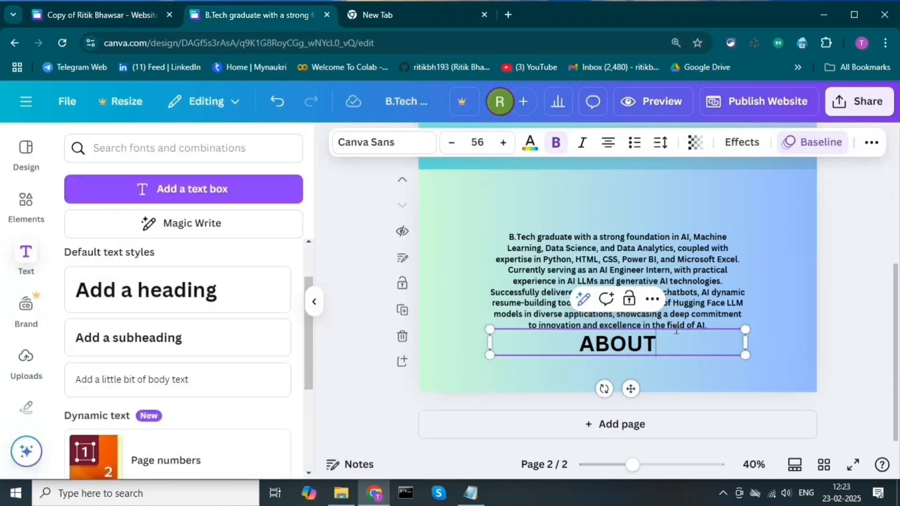
Change the heading text to "About" and place it just above the paragraph
key("BackSpace")
key("BackSpace")
key("BackSpace")
key("BackSpace")
type("b")
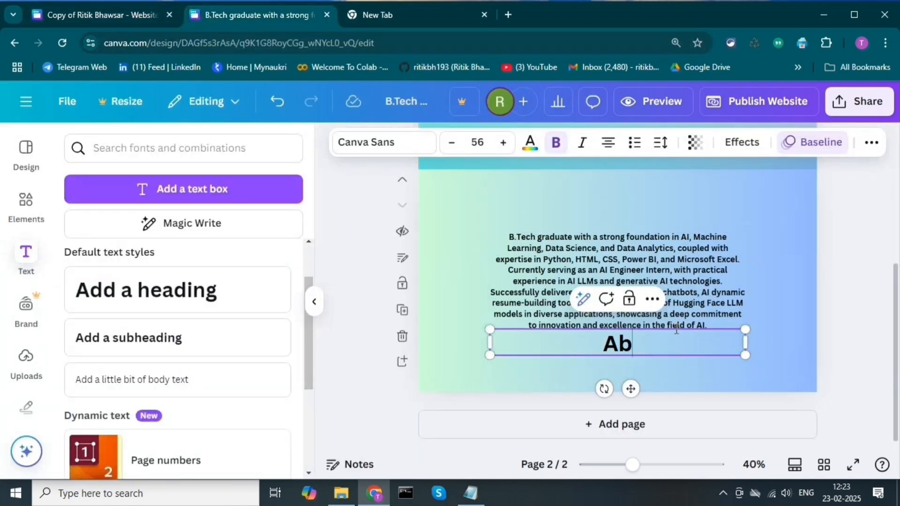
type("out")
left_click(791, 335)
left_click_drag(682, 353, 681, 227)
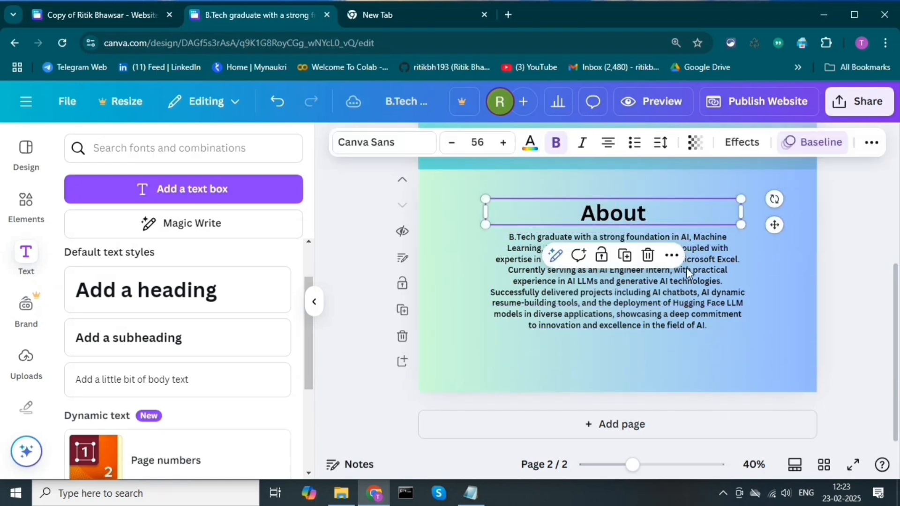
Widen the About paragraph's text box, scale its text to a font size of 20.1, and centre it on the second page
left_click(685, 292)
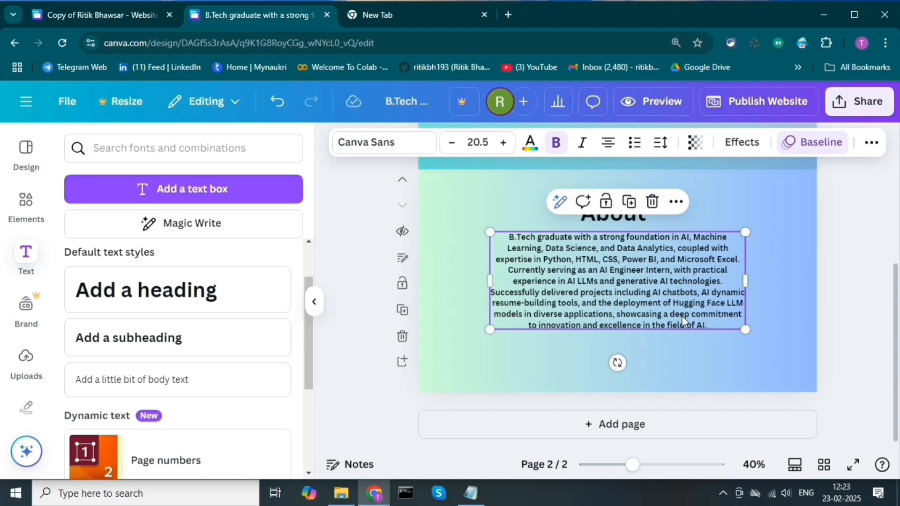
left_click(660, 285)
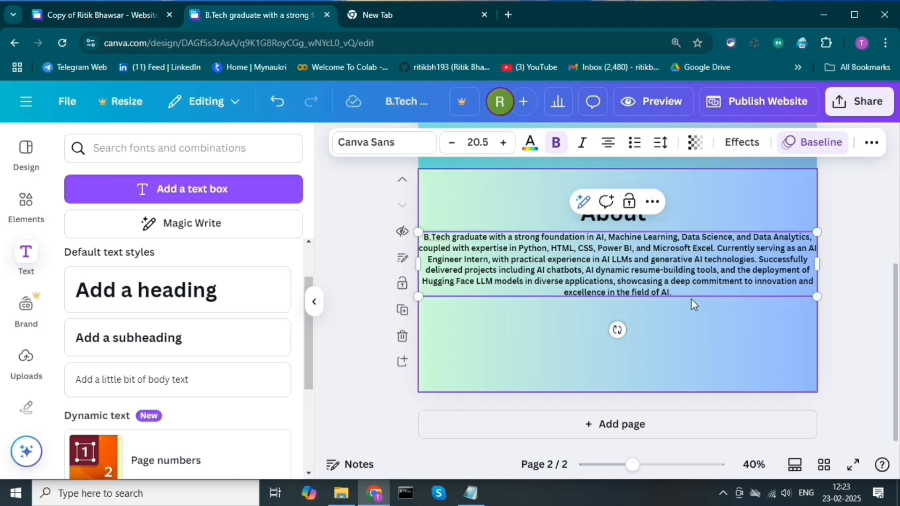
left_click(693, 312)
left_click(767, 271)
left_click_drag(805, 288, 734, 352)
left_click_drag(734, 291, 818, 284)
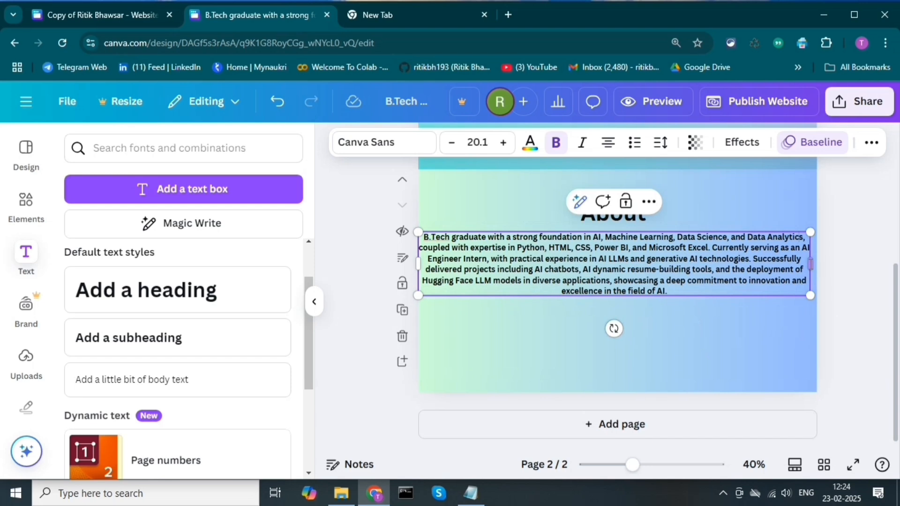
left_click(797, 347)
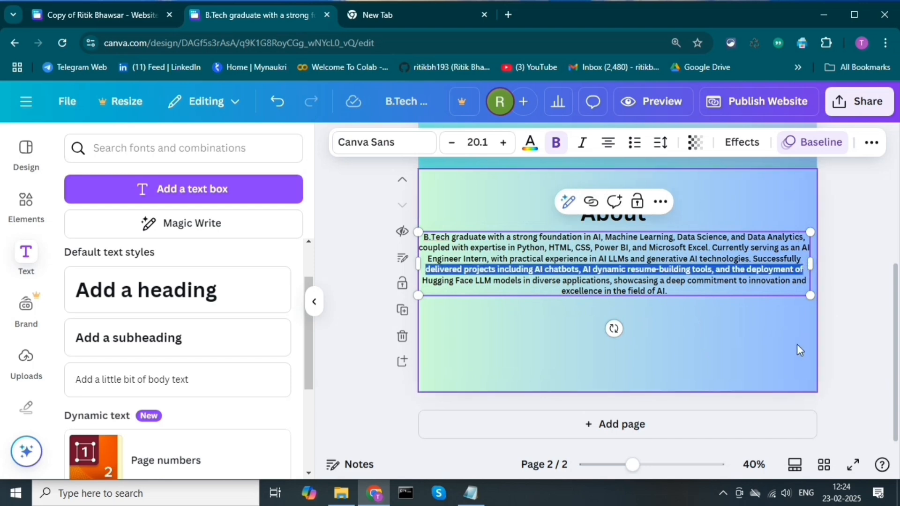
left_click(810, 268)
left_click_drag(810, 268, 753, 281)
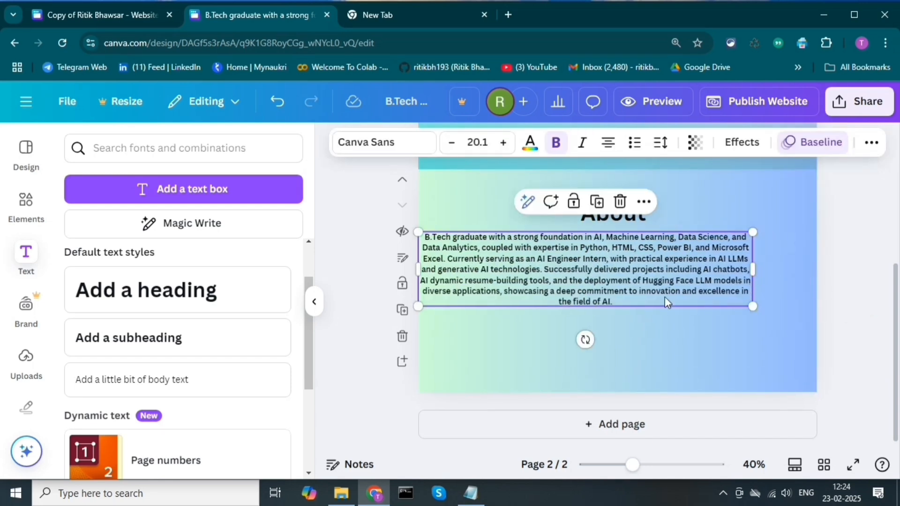
mouse_move(648, 302)
left_mouse_down()
mouse_move(669, 319)
mouse_move(659, 309)
left_mouse_up()
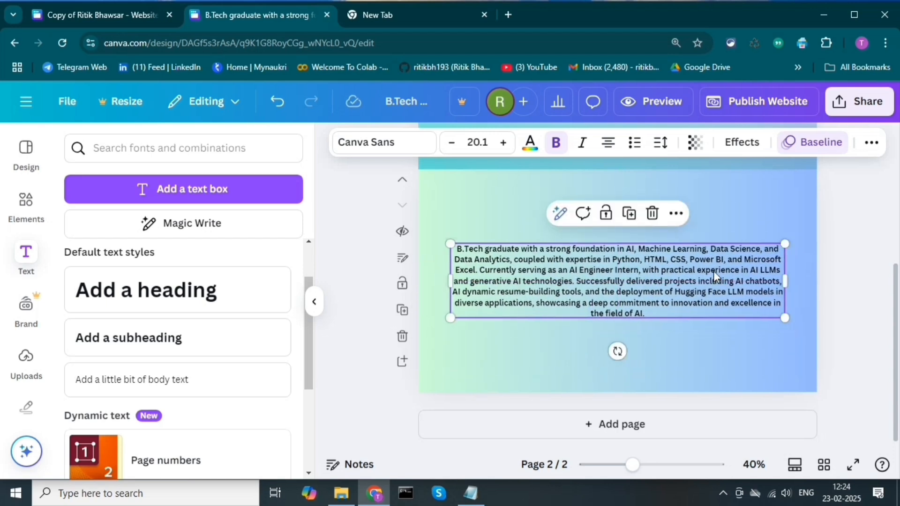
Justify the whole About paragraph so that its lines fill the width of the text box
left_click(666, 310)
key("ctrl+a")
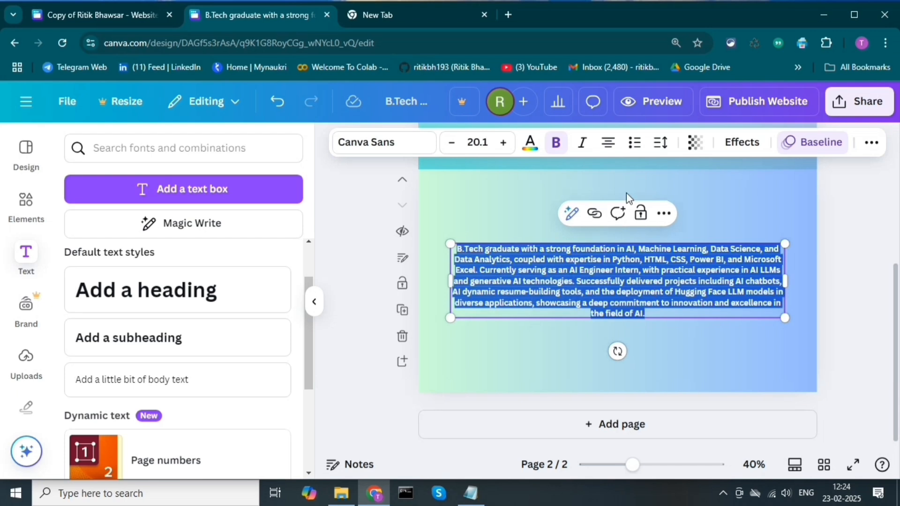
left_click(608, 145)
left_click(608, 146)
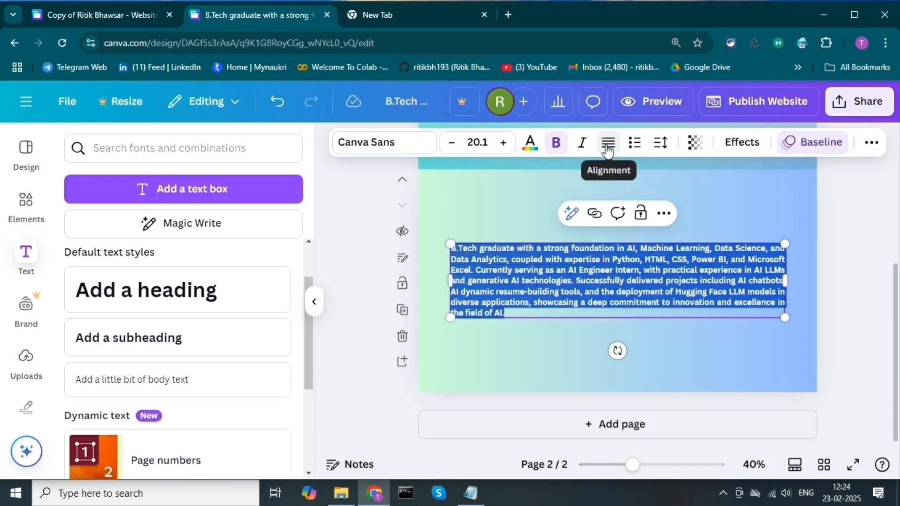
left_click(663, 359)
Enlarge the About paragraph to a font size of 25 and centre it horizontally on the second page
left_click_drag(585, 304, 589, 302)
left_click_drag(795, 318, 802, 357)
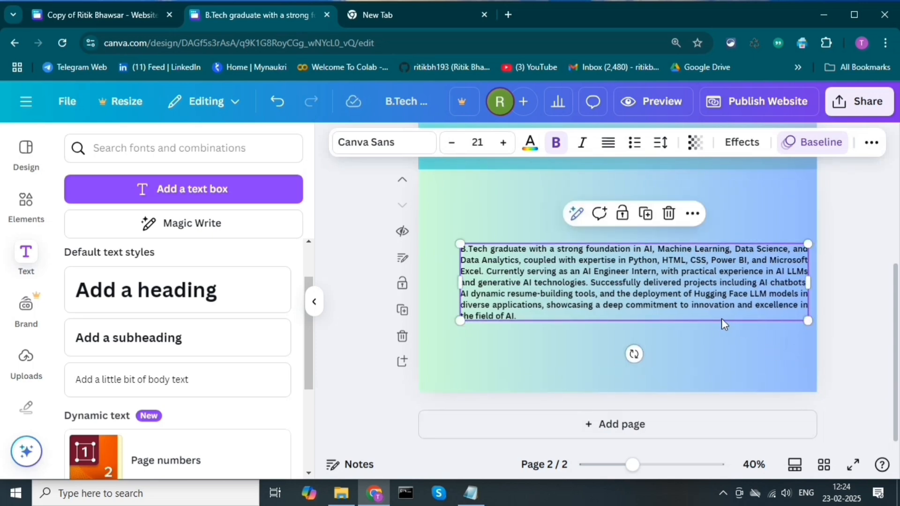
key("Return")
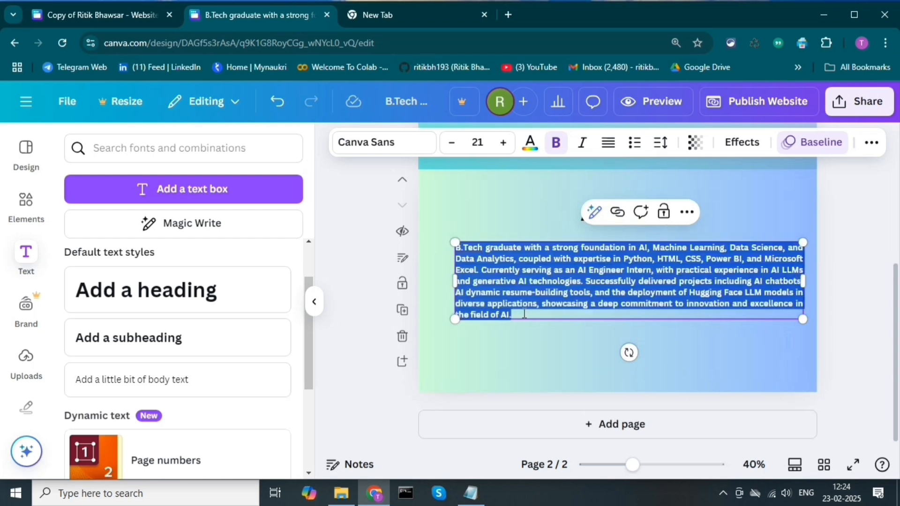
left_click(503, 142)
left_click(503, 142)
left_click(502, 142)
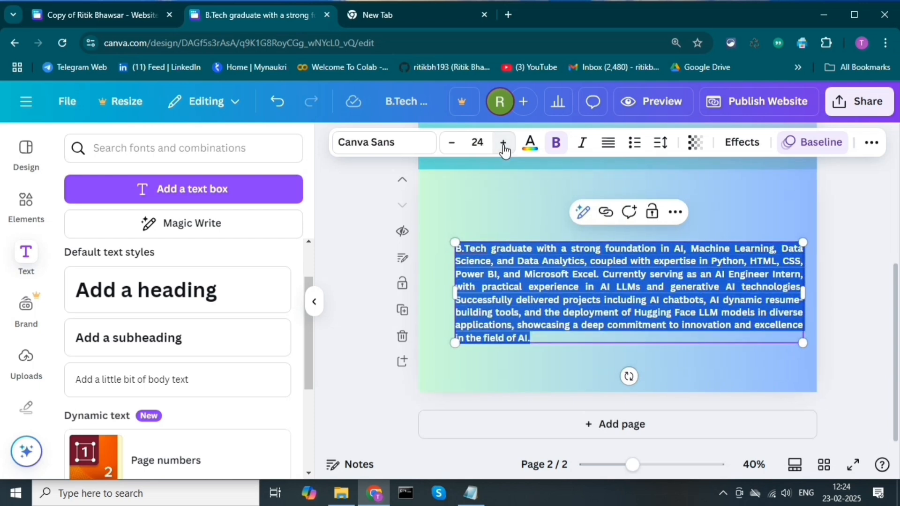
left_click(503, 142)
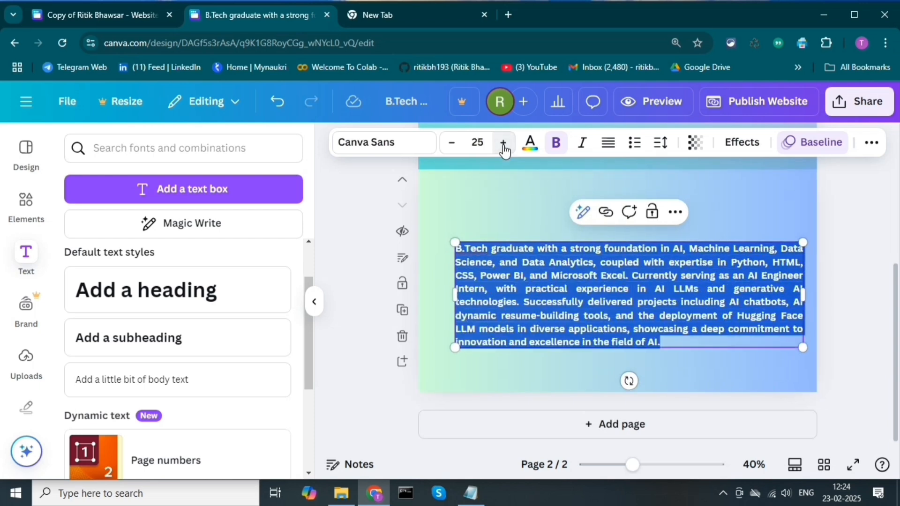
left_click(870, 297)
mouse_move(696, 328)
left_mouse_down()
mouse_move(693, 320)
mouse_move(732, 325)
mouse_move(684, 327)
left_mouse_up()
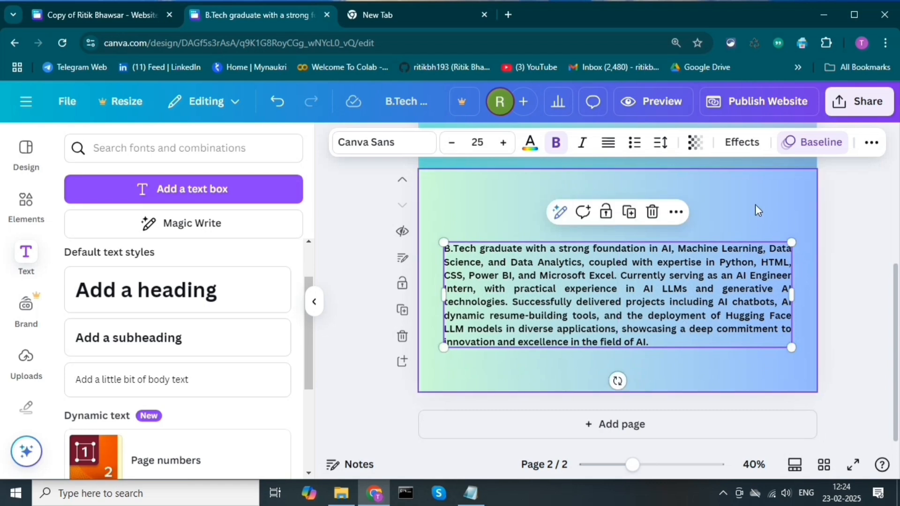
Centre the "About" heading horizontally on the page, directly above the paragraph
left_click(753, 204)
left_click_drag(652, 213, 661, 221)
left_click(805, 220)
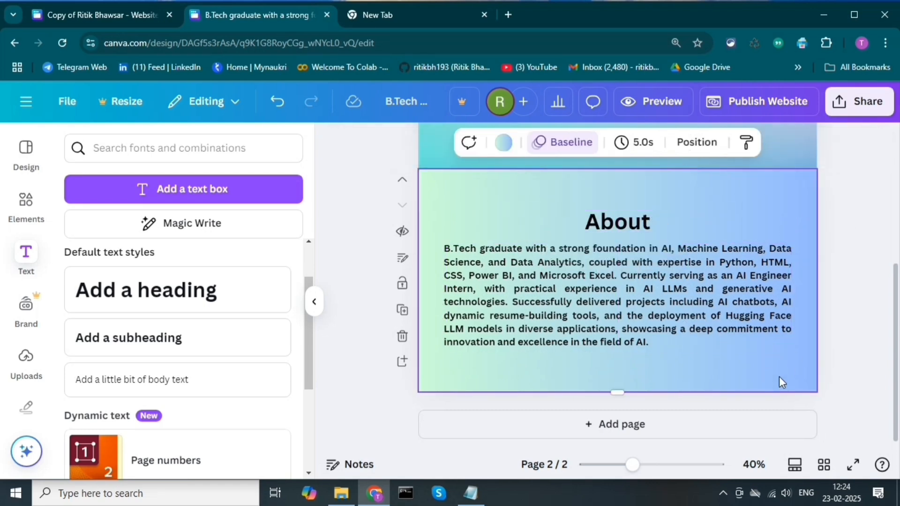
scroll(769, 370, "up", 5)
scroll(518, 314, "down", 5)
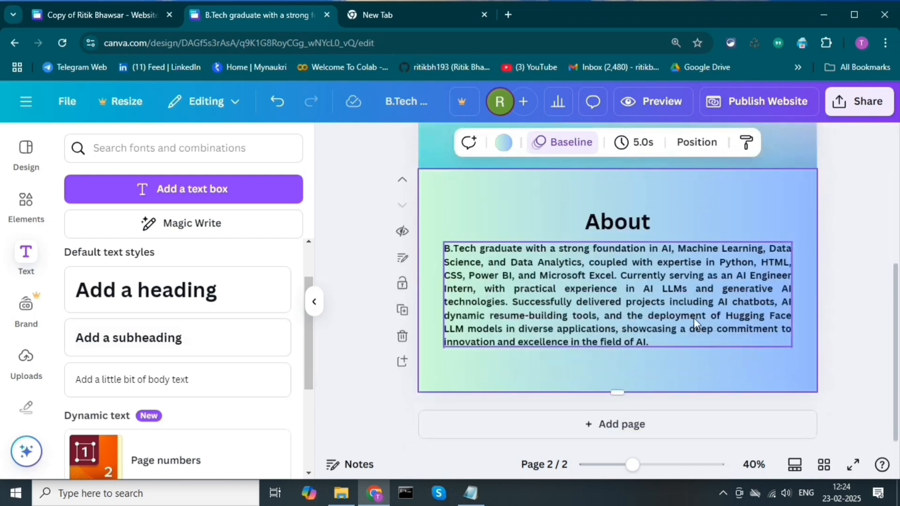
Compare the About page with the reference website design and examine the reference's Technical Skills chart page
left_click(71, 11)
scroll(500, 300, "down", 3)
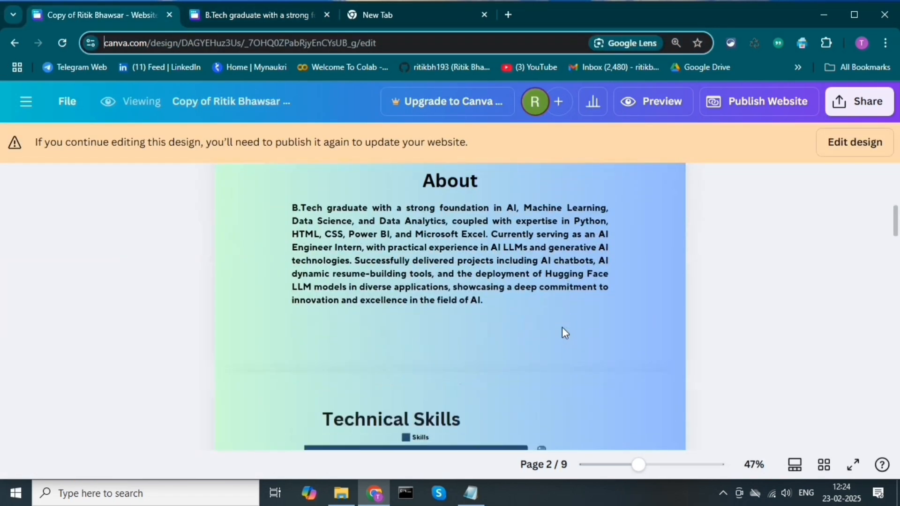
left_click(215, 13)
left_click(78, 6)
scroll(456, 214, "down", 1)
scroll(512, 301, "down", 3)
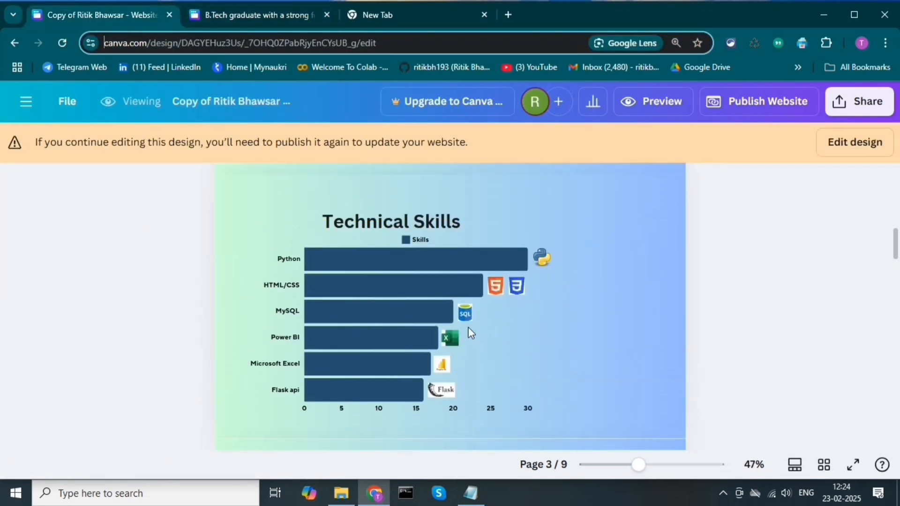
left_click(260, 7)
Examine the Technical Skills bar chart and its skill logos in the other portfolio design and in the editable reference copy
scroll(700, 329, "up", 5)
scroll(731, 295, "down", 3)
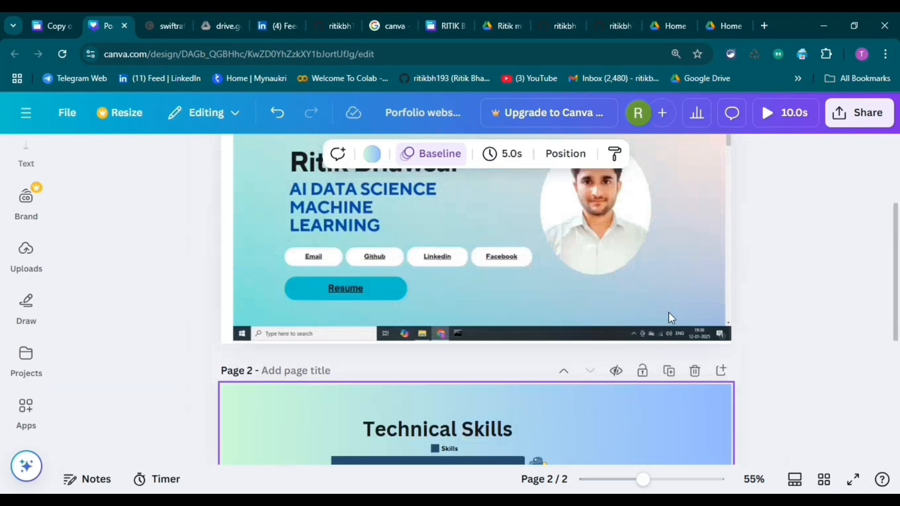
scroll(670, 317, "down", 5)
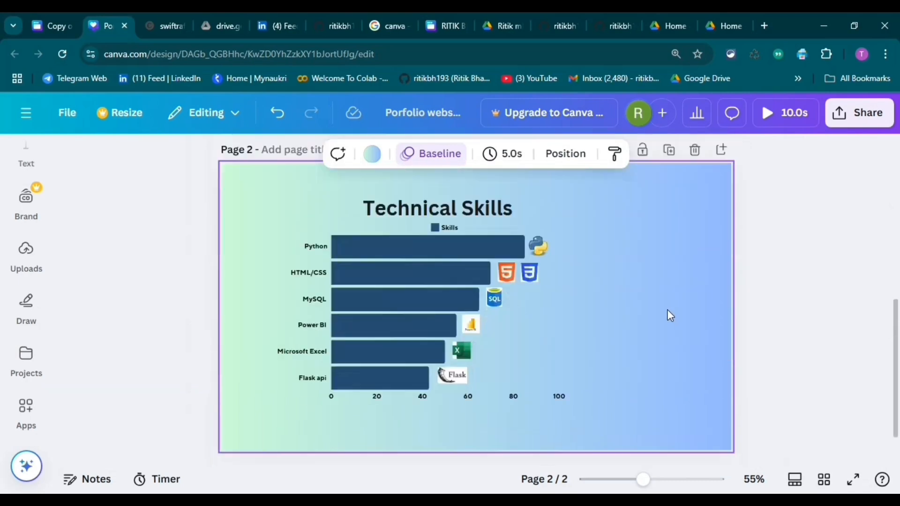
left_click(52, 26)
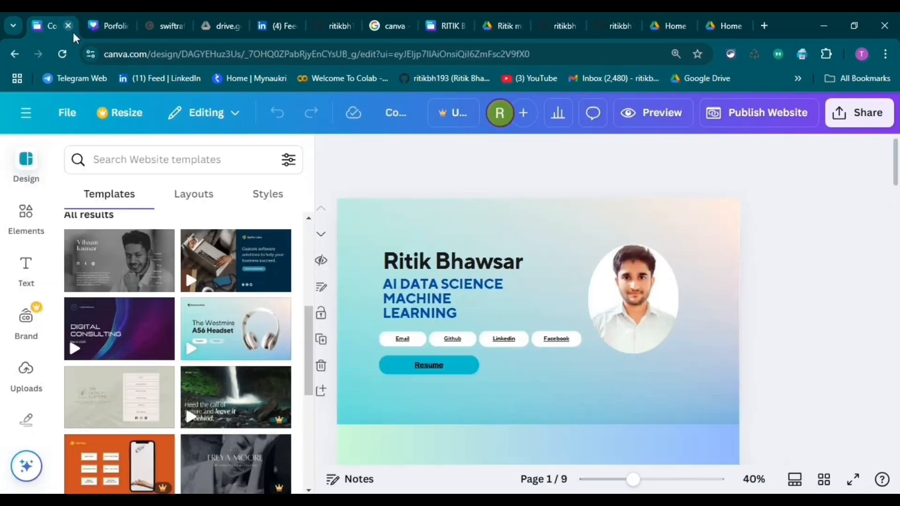
scroll(739, 265, "down", 8)
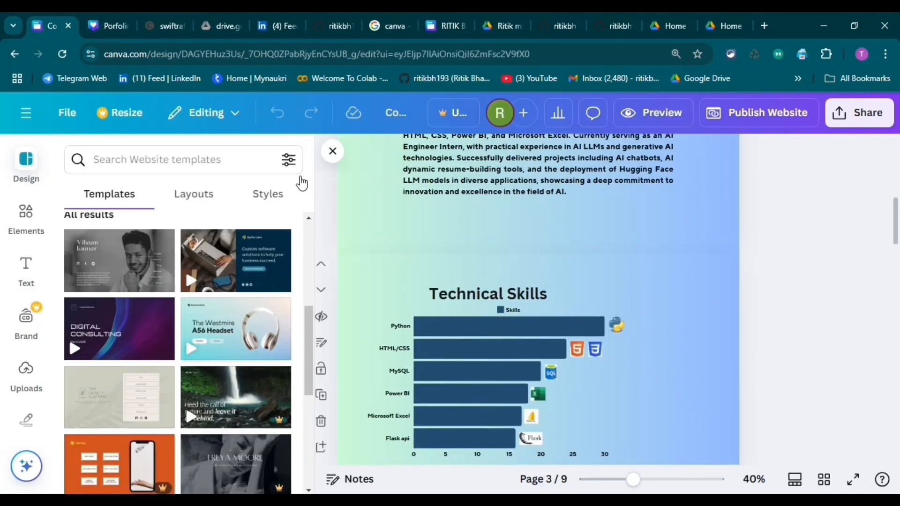
left_click(331, 151)
scroll(617, 357, "down", 3)
scroll(610, 356, "up", 3)
scroll(610, 353, "up", 2)
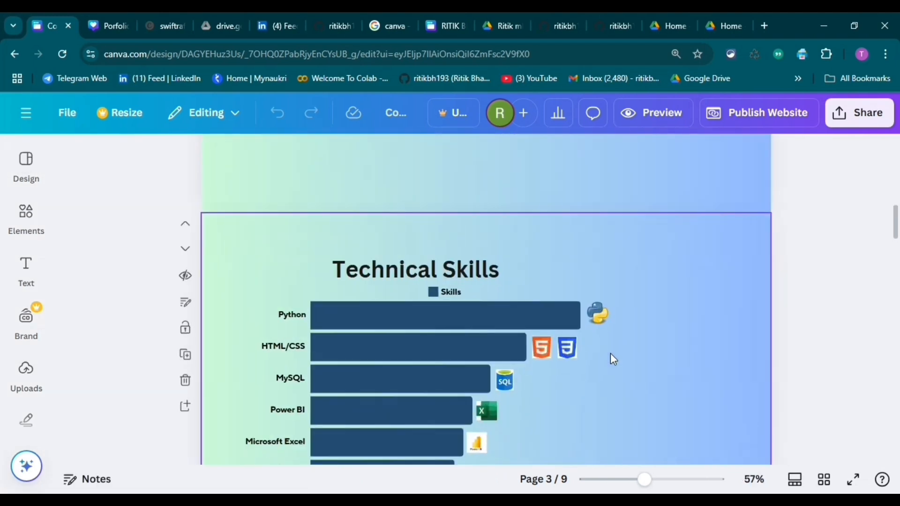
scroll(469, 361, "down", 3)
scroll(412, 244, "up", 5)
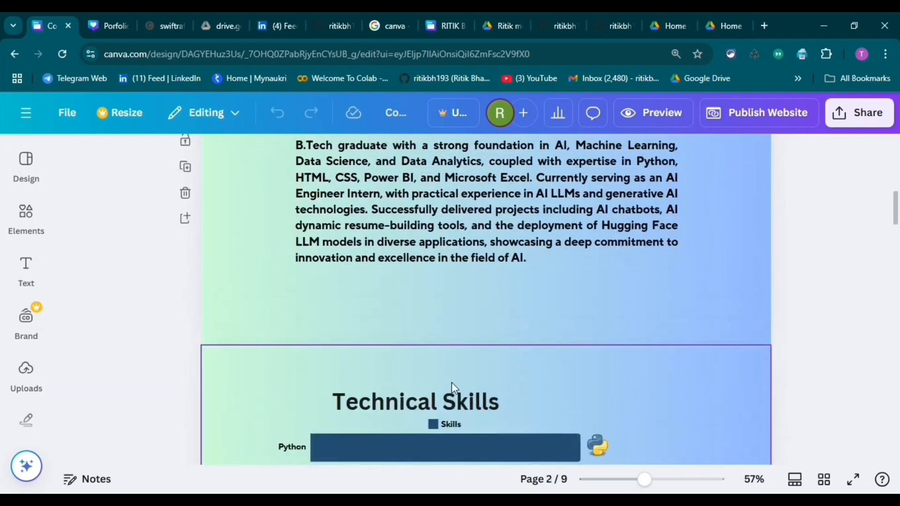
left_click(253, 186)
Return to the portfolio design and insert a row chart on the empty third page
left_click(431, 19)
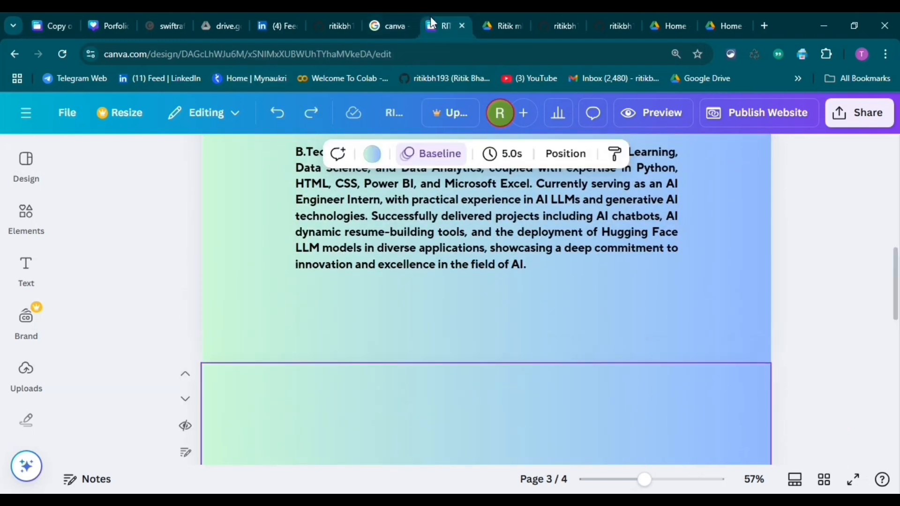
scroll(467, 250, "down", 4)
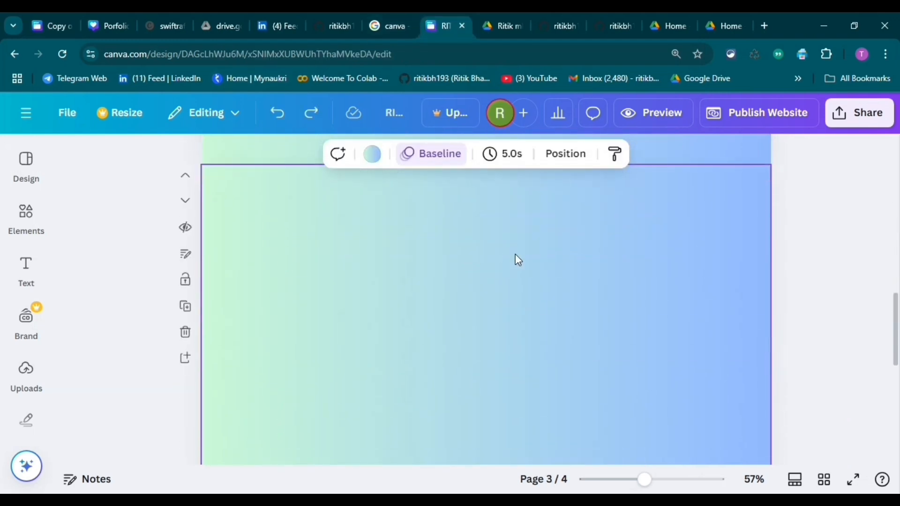
scroll(515, 255, "up", 2)
left_click(27, 323)
left_click(26, 216)
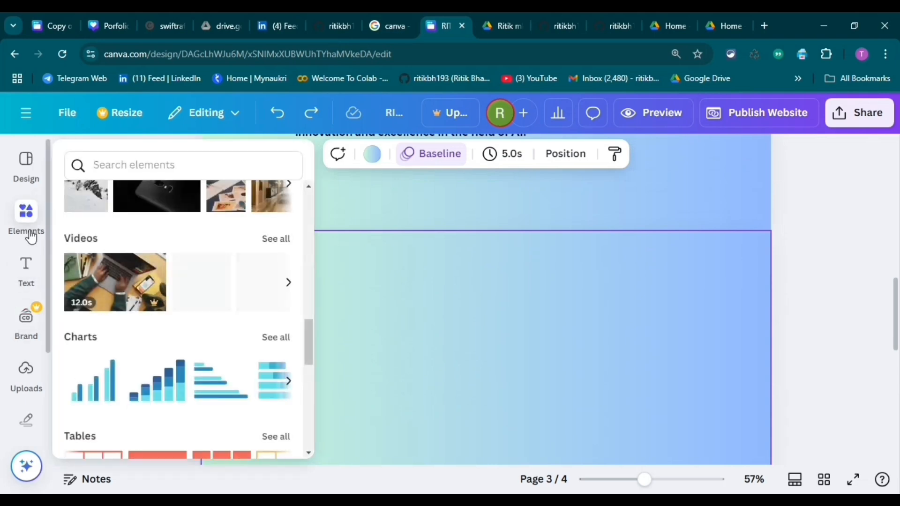
scroll(611, 274, "up", 3)
scroll(667, 253, "down", 3)
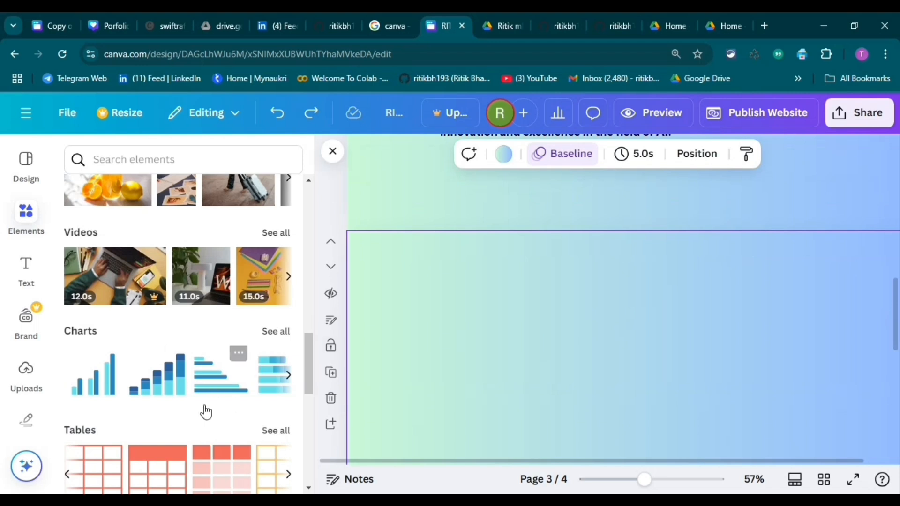
left_click(209, 382)
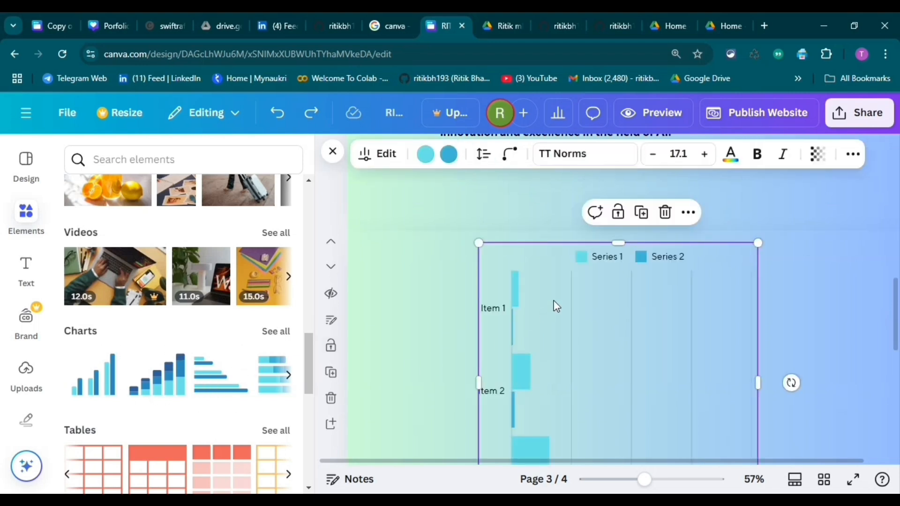
Widen the new row chart slightly on its right side
scroll(596, 305, "down", 3)
scroll(686, 285, "up", 2)
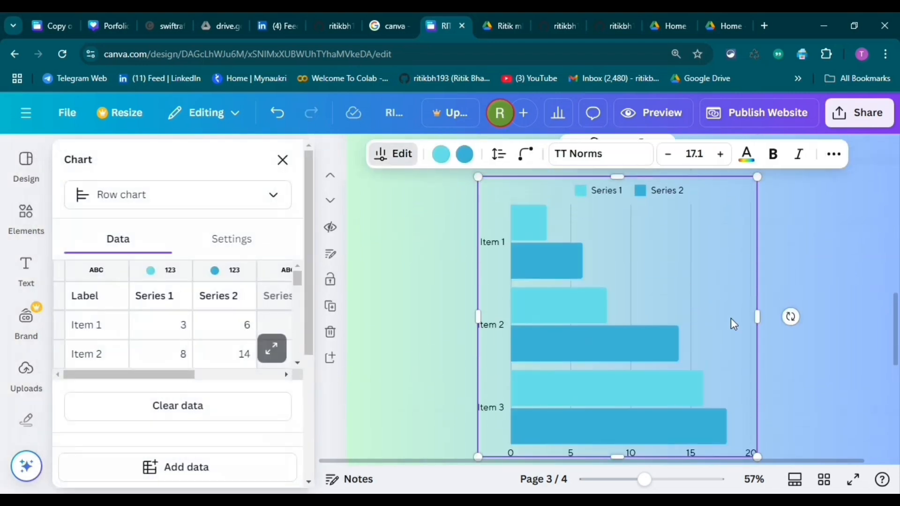
left_click_drag(757, 318, 771, 317)
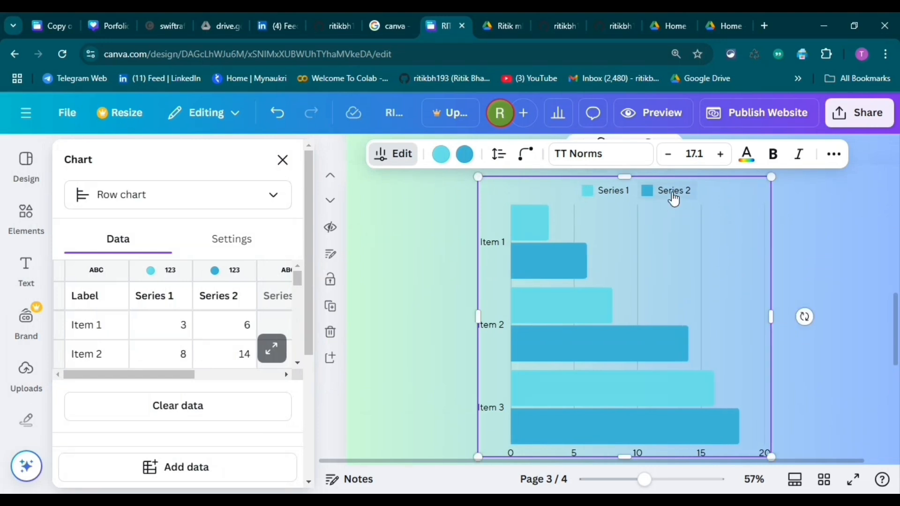
Clear the "Series 2" heading in the chart data and rename "Series 1" to "Skills"
left_click(242, 299)
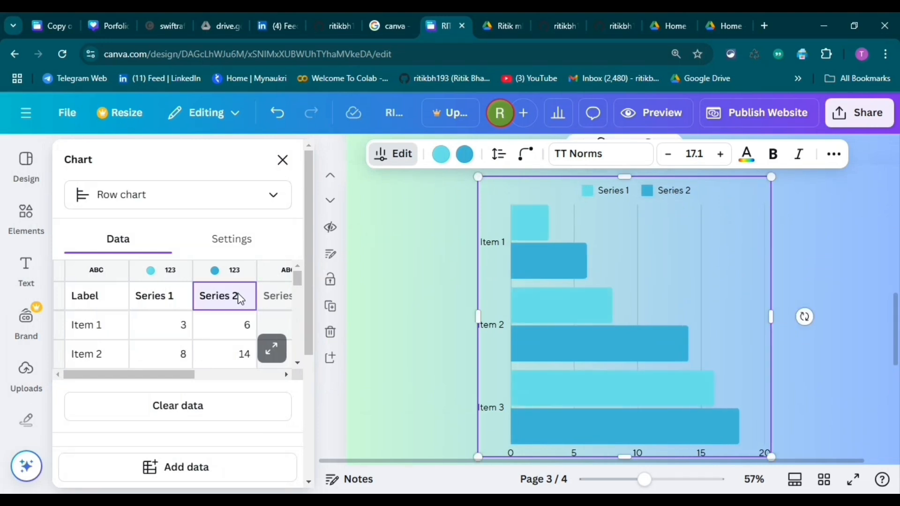
key("BackSpace")
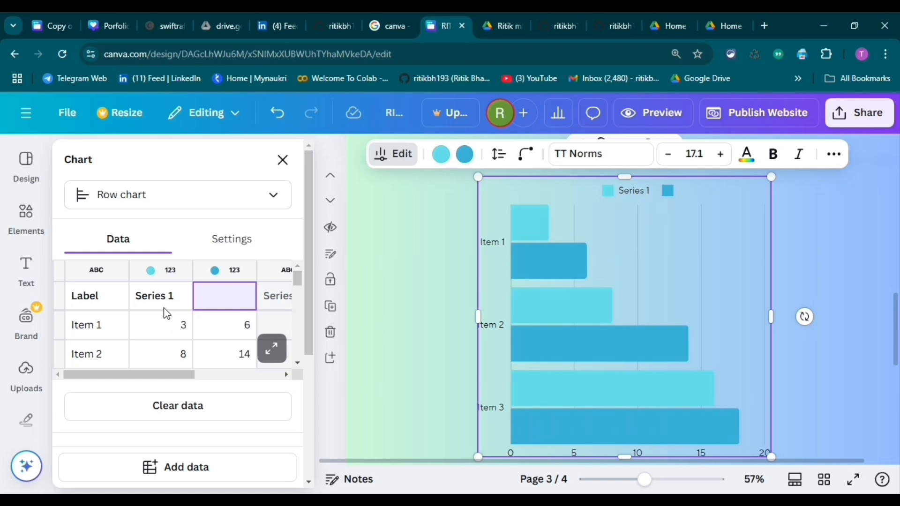
left_click(49, 16)
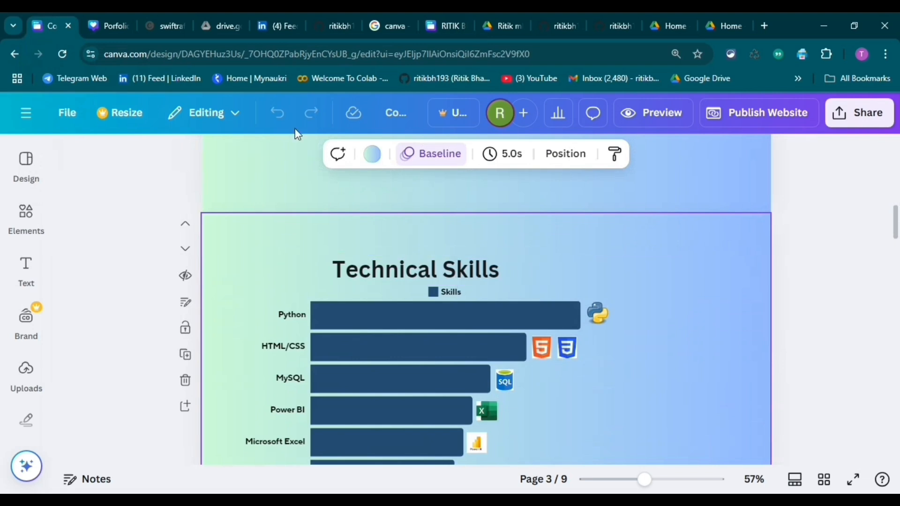
left_click(429, 27)
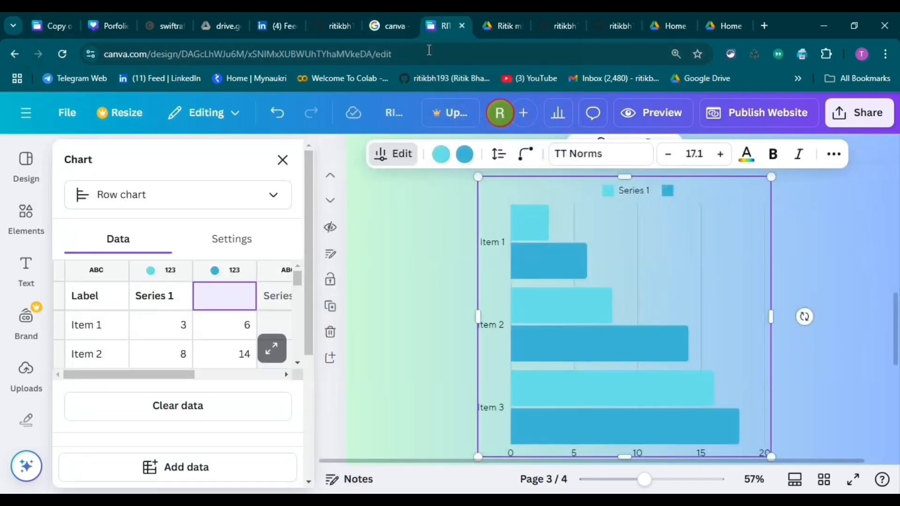
left_click(174, 300)
type("S")
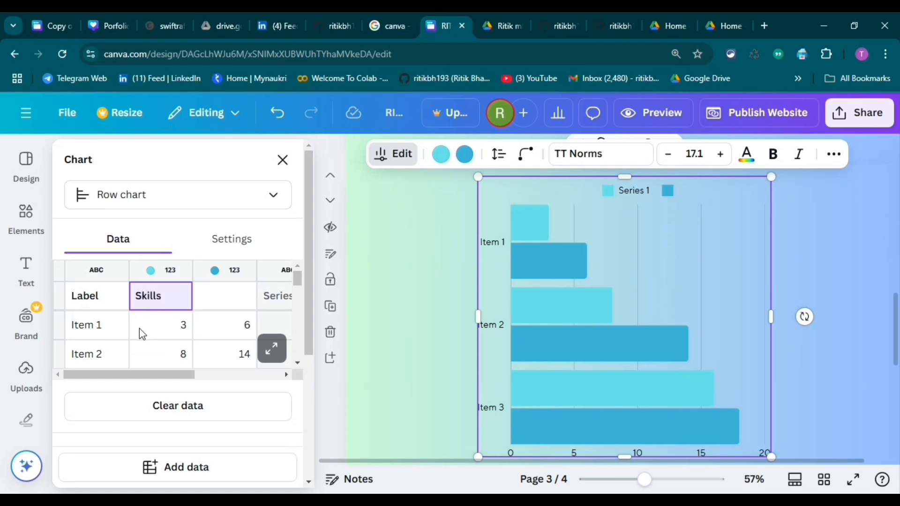
type("kills")
Label the first two chart items "Python" and "HTML/CSS", following the reference Technical Skills chart
left_click(118, 324)
left_click(62, 23)
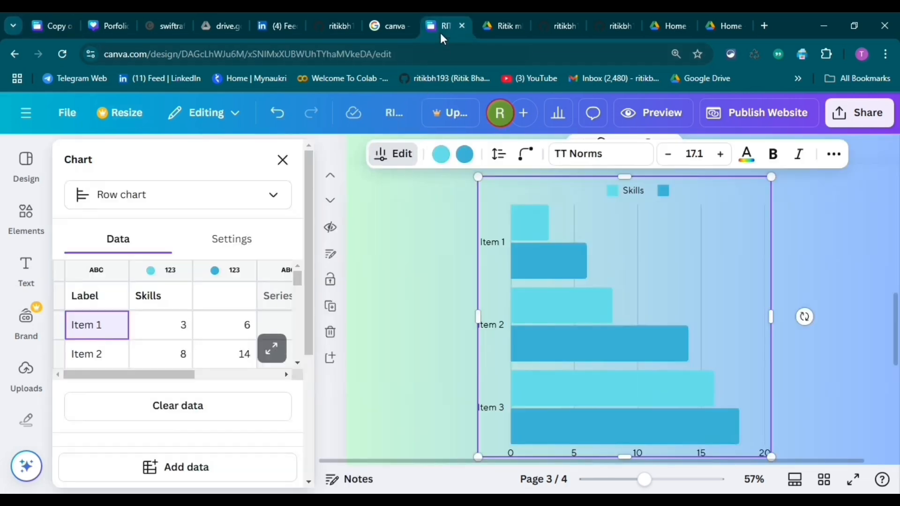
left_click(444, 26)
type("Python")
left_click(121, 355)
type("HTML/CSS")
Check the reference chart for the third skill and label the third chart item "MySQL"
scroll(126, 337, "down", 4)
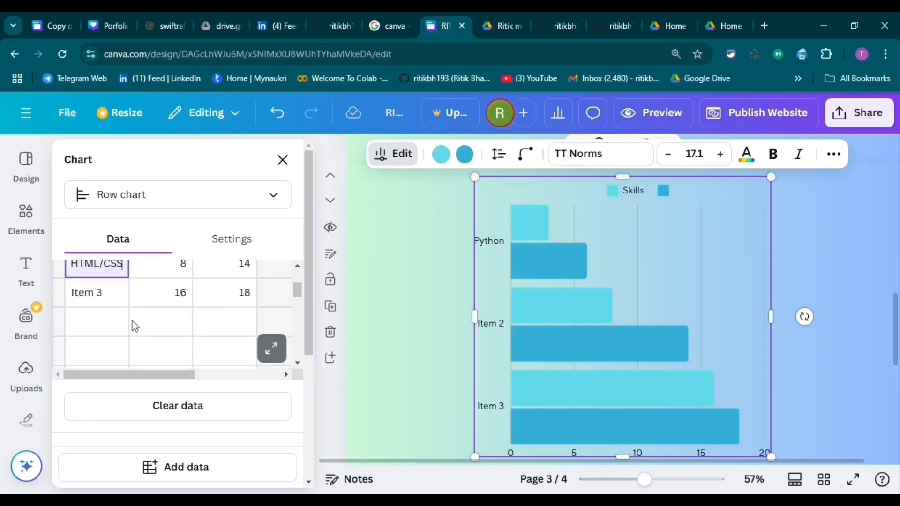
left_click(61, 29)
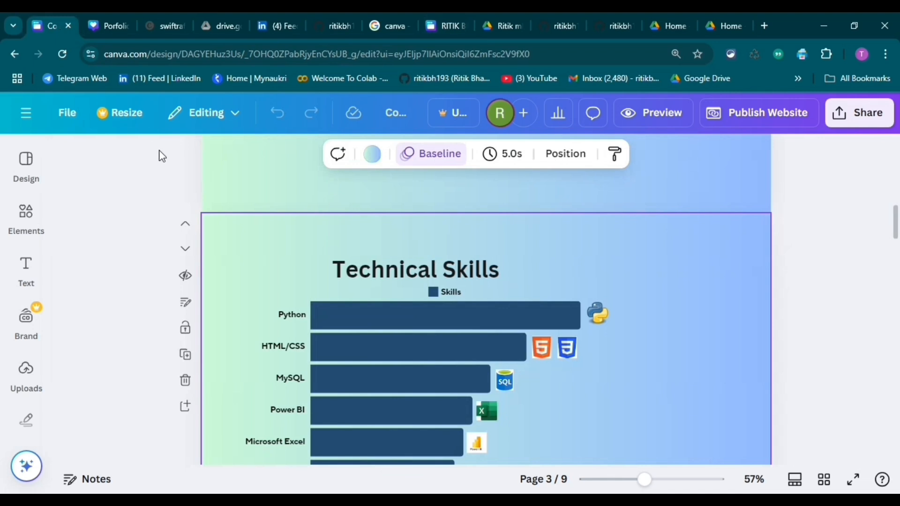
left_click(446, 26)
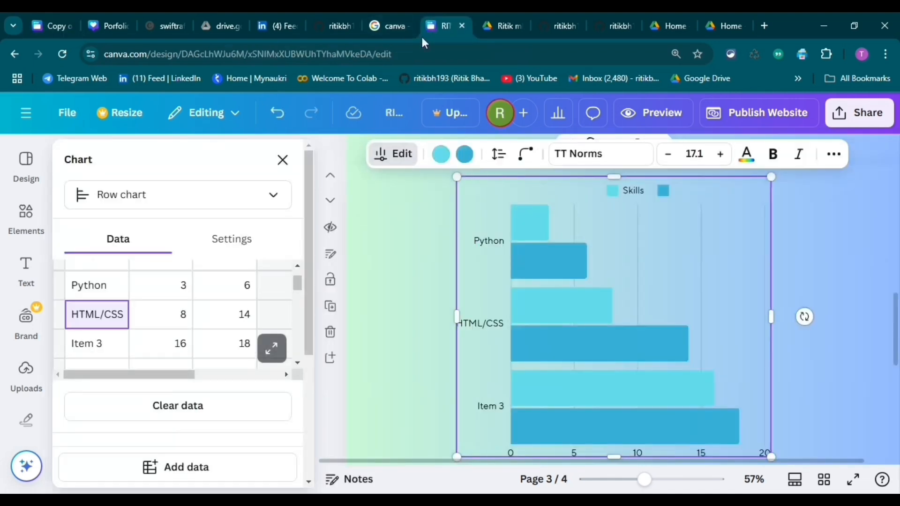
left_click(96, 347)
type("MY")
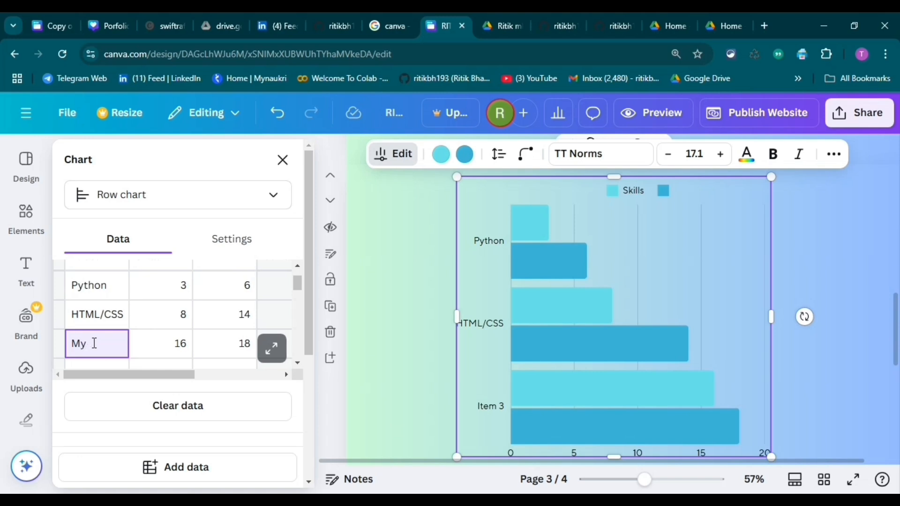
type("SQL")
Add "Power BI" and "Microsoft Excel" as the fourth and fifth labels in the chart data
scroll(95, 344, "down", 2)
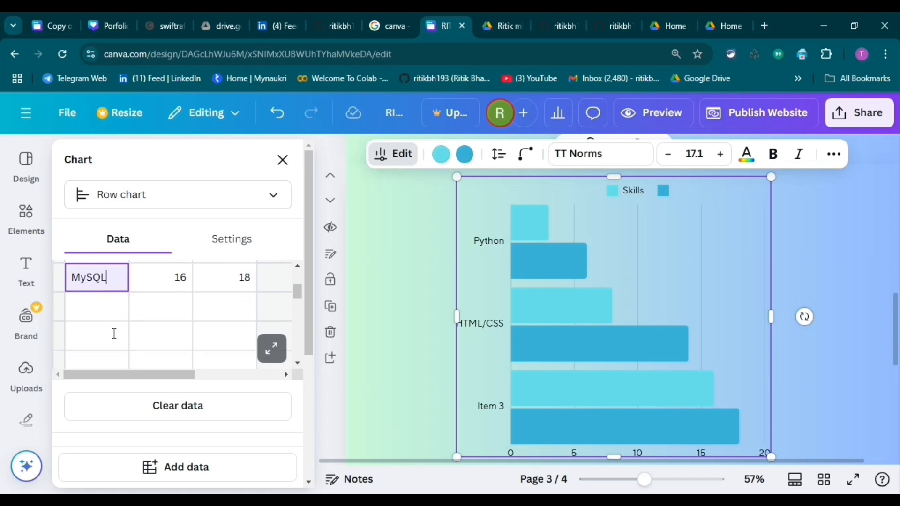
left_click(101, 312)
type("p")
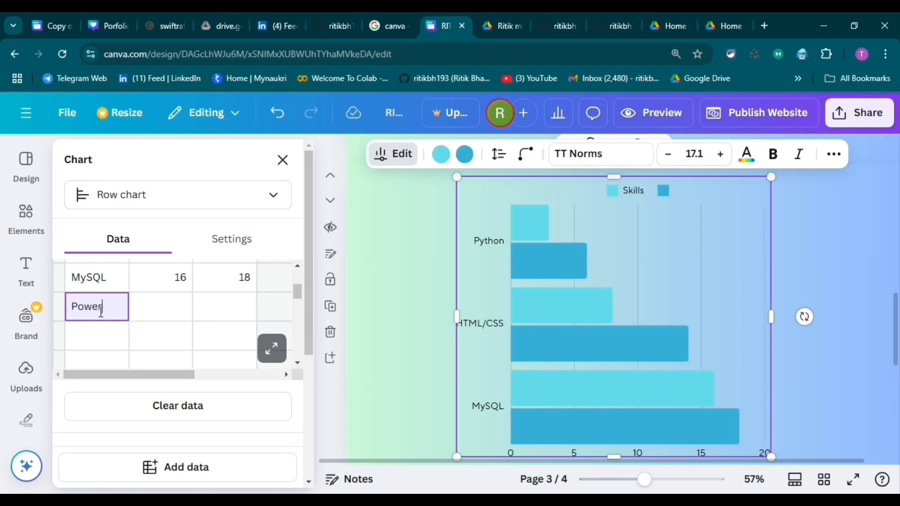
left_click(93, 337)
type("Mi")
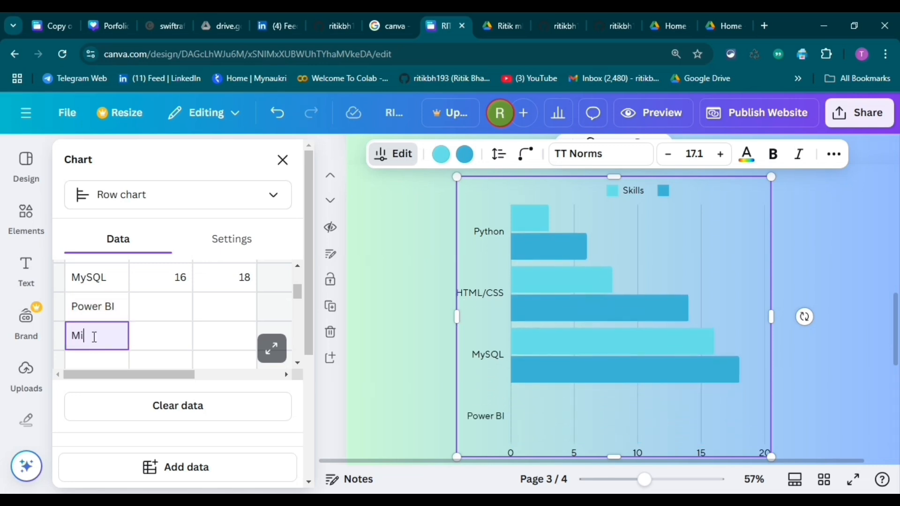
type("crosoft Excel")
left_click(144, 343)
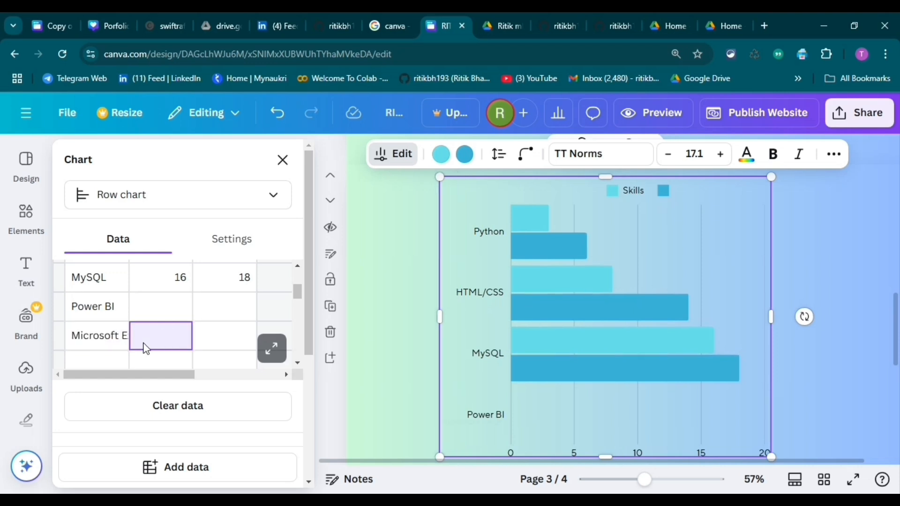
Compare the new chart's rows with the skill values in the two reference Technical Skills charts
scroll(157, 335, "up", 3)
scroll(180, 298, "down", 2)
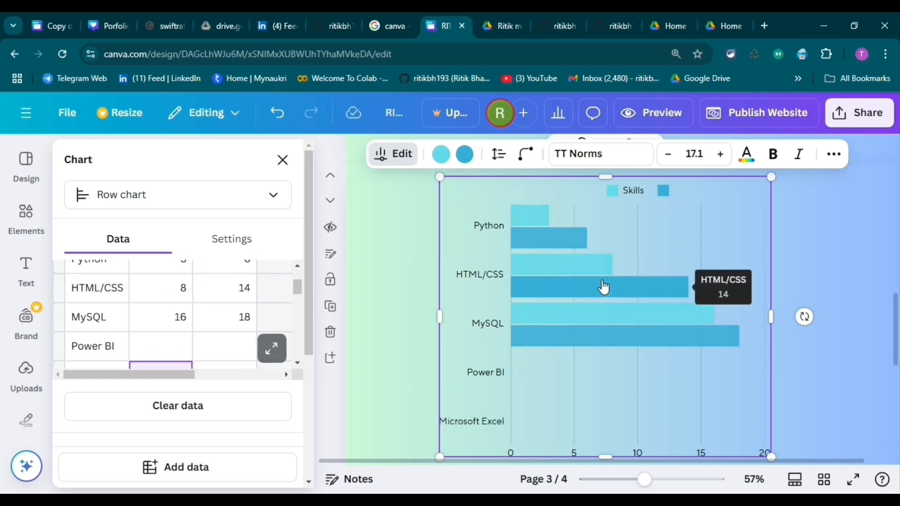
scroll(250, 327, "down", 1)
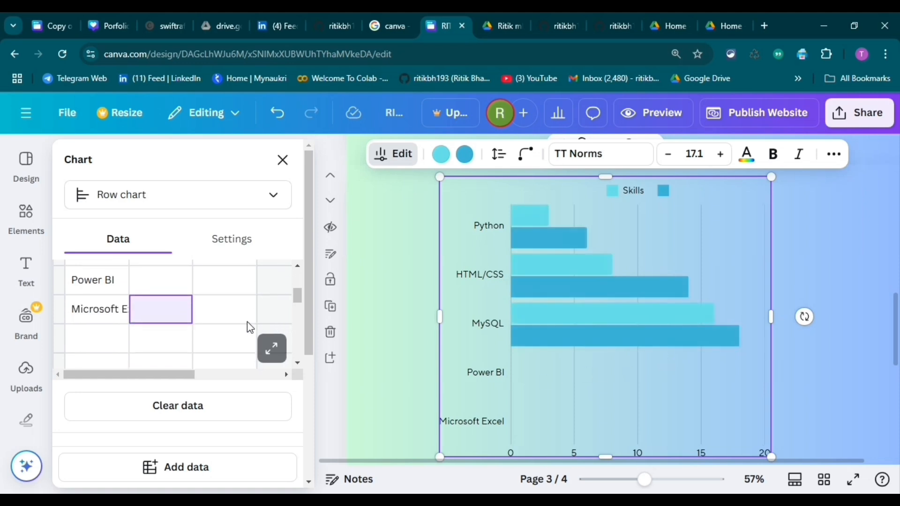
left_click(51, 26)
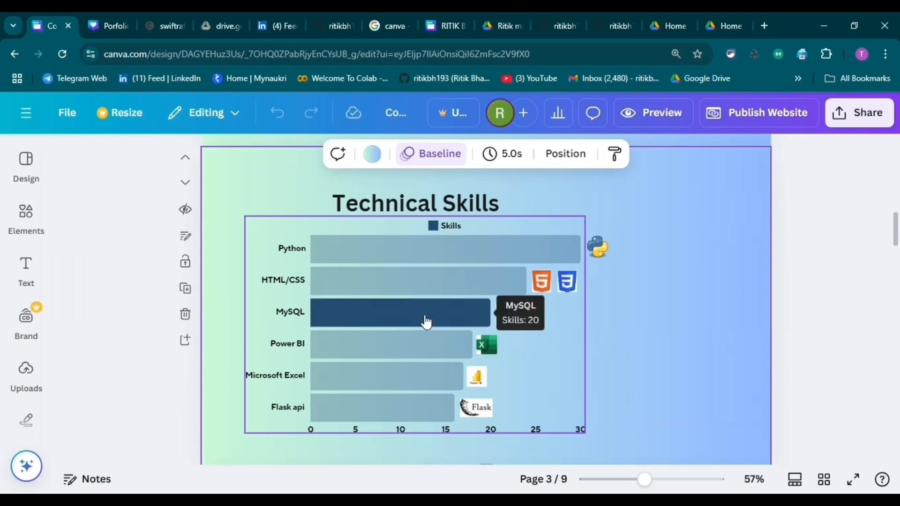
left_click(130, 11)
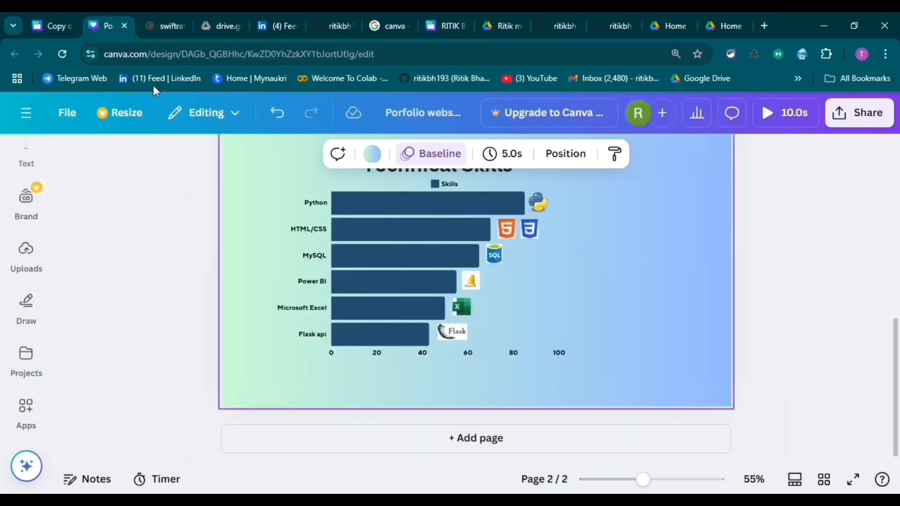
scroll(346, 255, "up", 2)
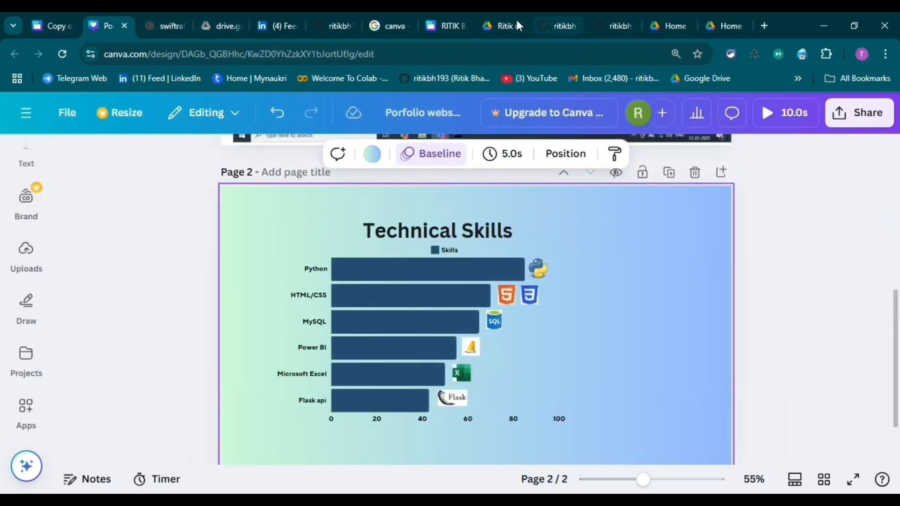
left_click(445, 26)
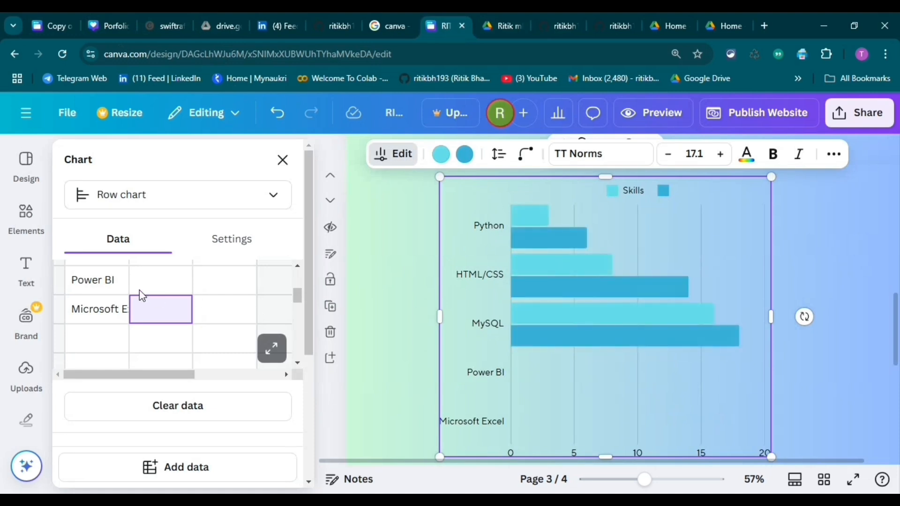
Set the Skills values to 30 for Python, 24 for HTML/CSS and 22 for MySQL
scroll(140, 295, "up", 4)
left_click(175, 321)
type("0")
left_click(183, 354)
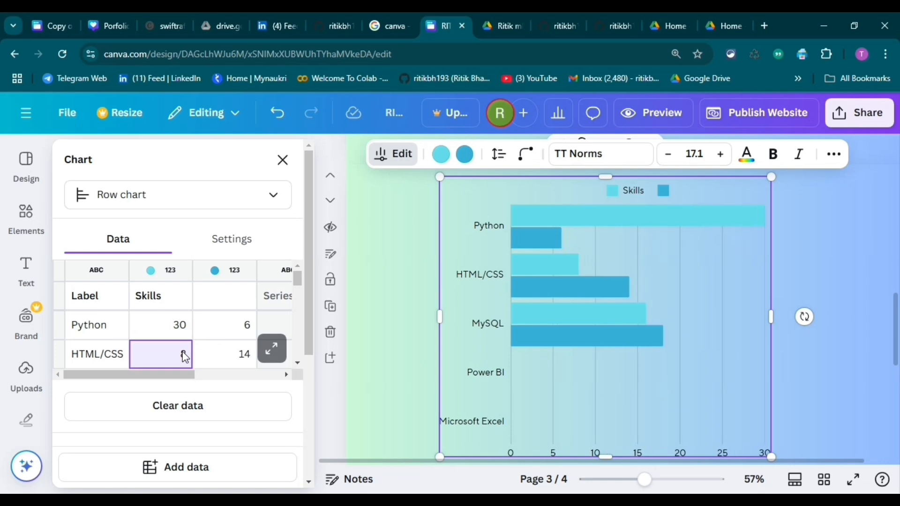
scroll(219, 351, "down", 2)
left_click(161, 322)
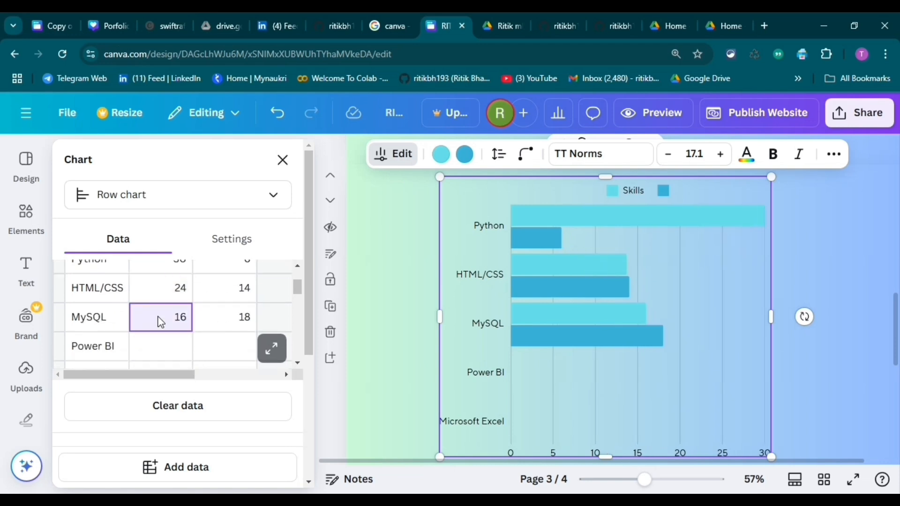
type("22")
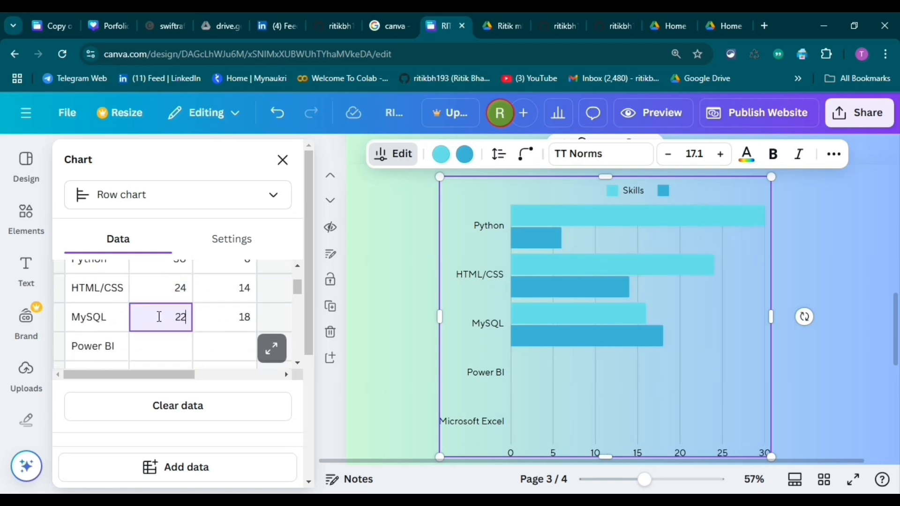
Set the Skills values to 19 for Power BI and 10 for Microsoft Excel
left_click(164, 341)
type("19")
scroll(169, 319, "down", 2)
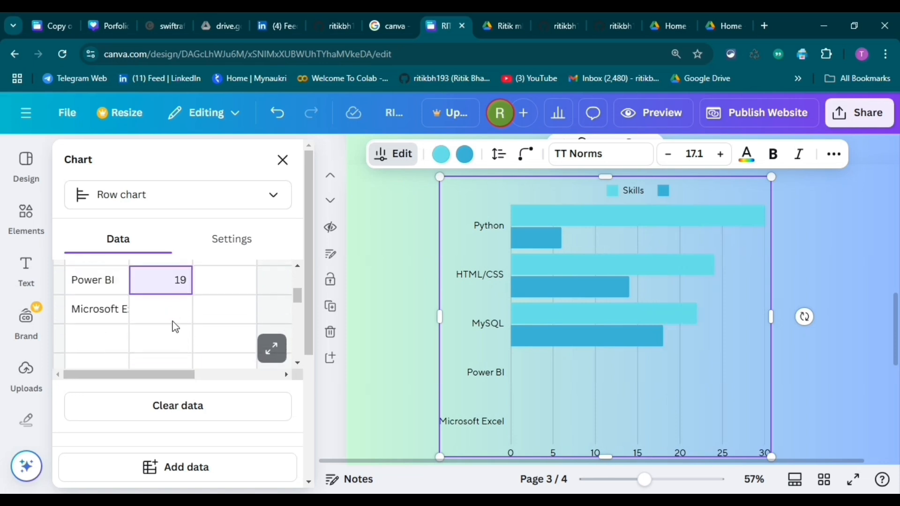
left_click(164, 309)
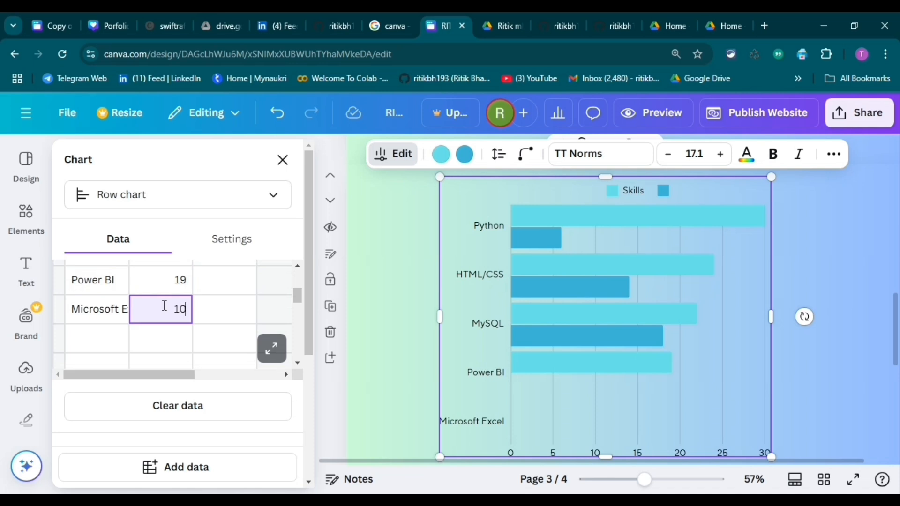
left_click(213, 309)
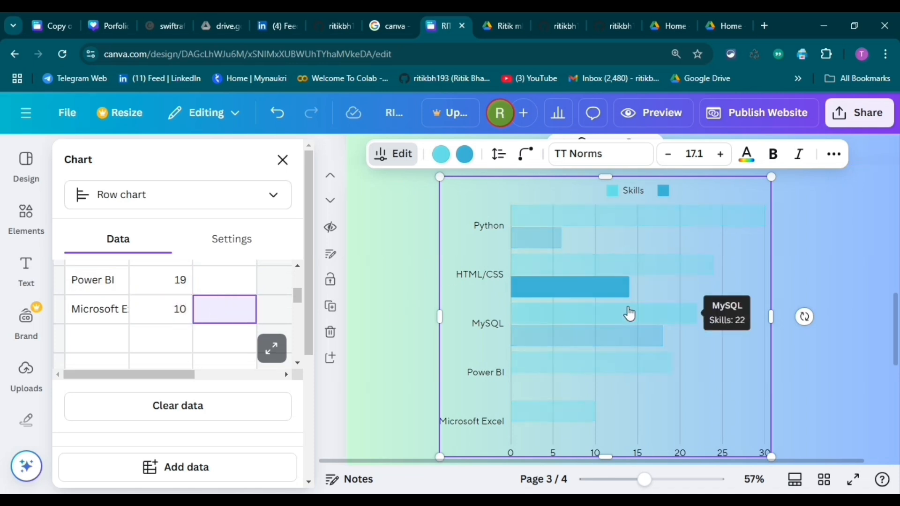
Clear the unnamed second series' values for Python, HTML/CSS and MySQL in the chart data
scroll(637, 324, "up", 3)
scroll(392, 338, "up", 3)
scroll(253, 309, "up", 3)
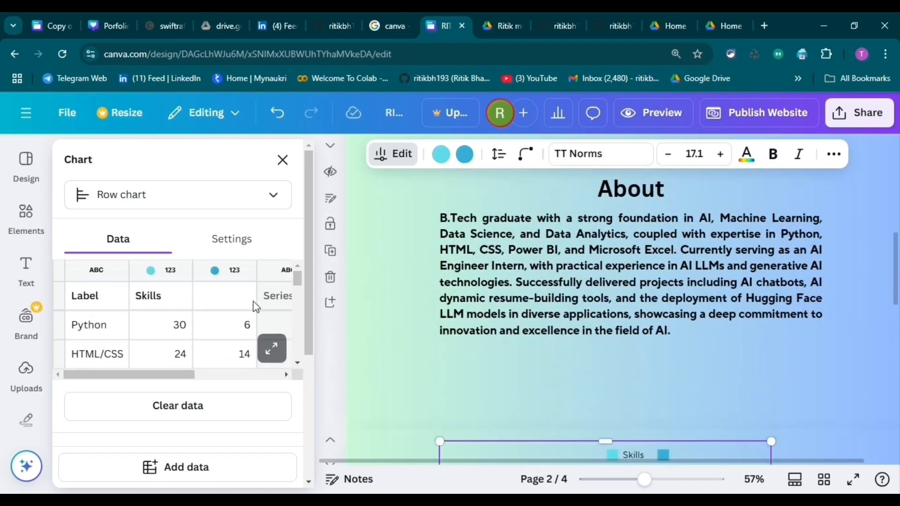
left_click(234, 328)
key("BackSpace")
left_click(232, 346)
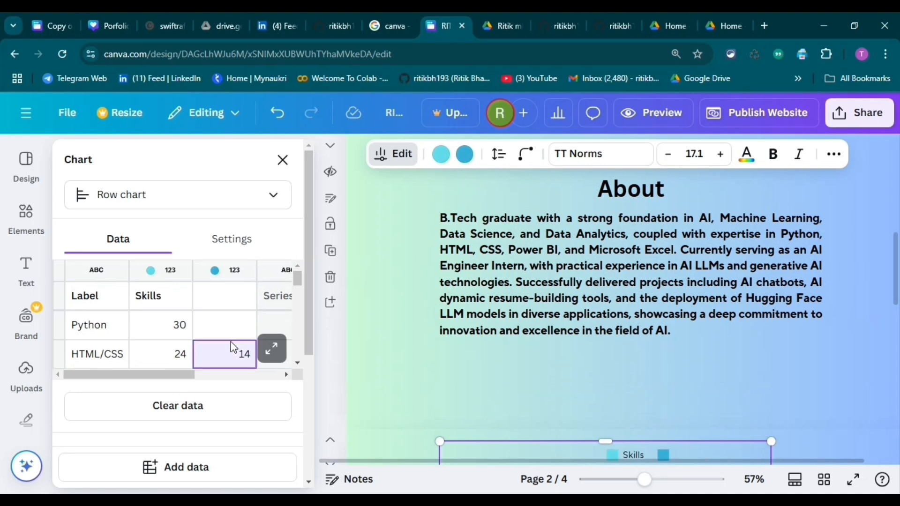
scroll(235, 305, "down", 3)
scroll(236, 309, "up", 2)
left_click(237, 319)
key("BackSpace")
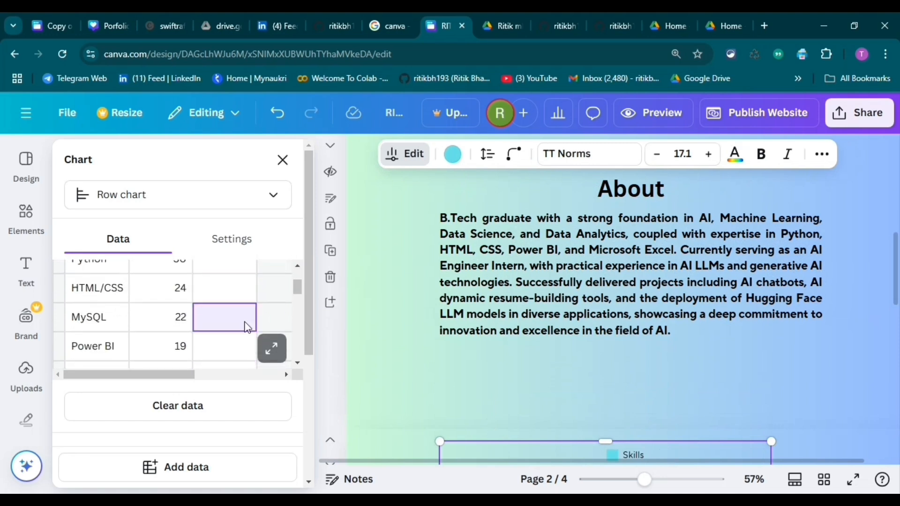
scroll(257, 324, "up", 3)
scroll(297, 297, "down", 3)
scroll(573, 319, "down", 5)
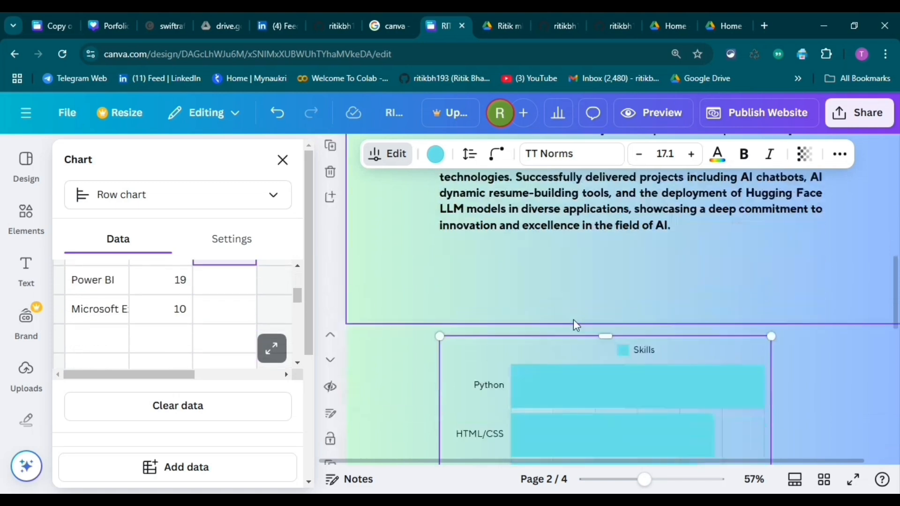
scroll(704, 335, "down", 3)
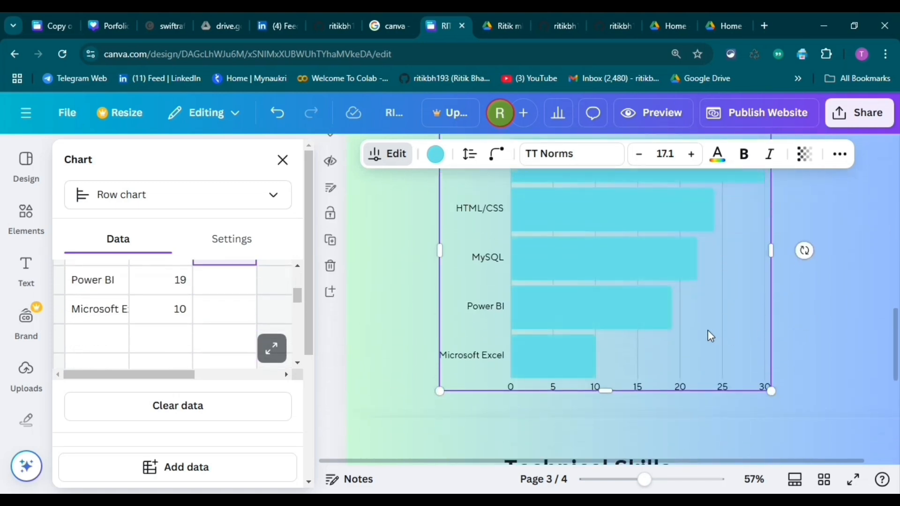
scroll(213, 343, "up", 3)
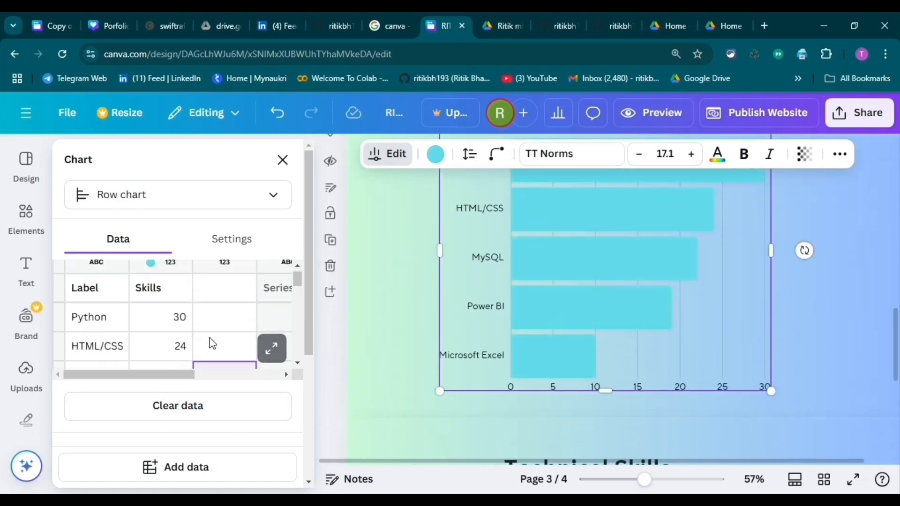
Turn off the grid lines of the Skills row chart
scroll(694, 337, "up", 3)
left_click(251, 247)
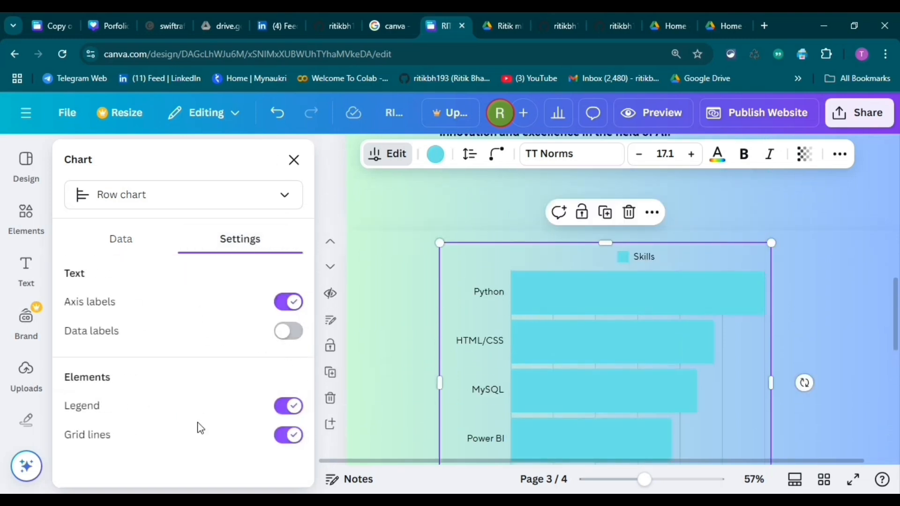
left_click(291, 435)
scroll(686, 337, "down", 2)
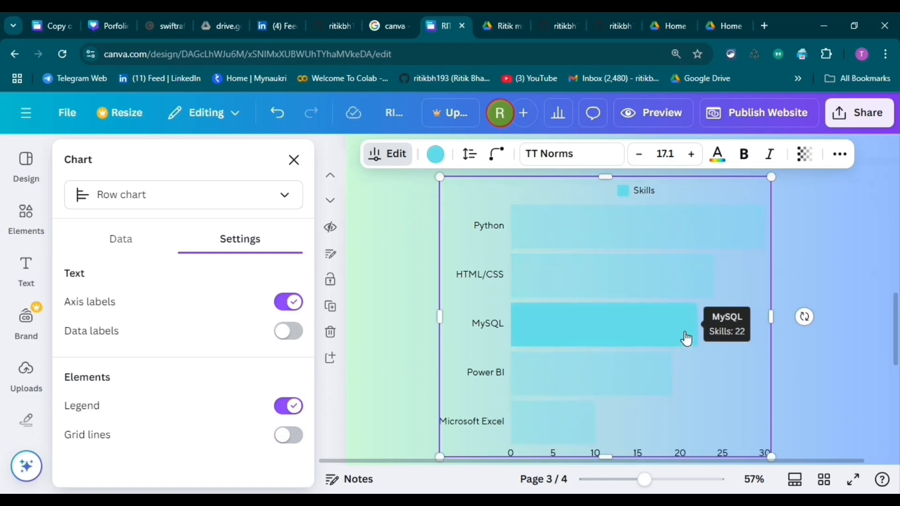
Widen the Skills chart and make its text bold
left_click_drag(771, 317, 826, 317)
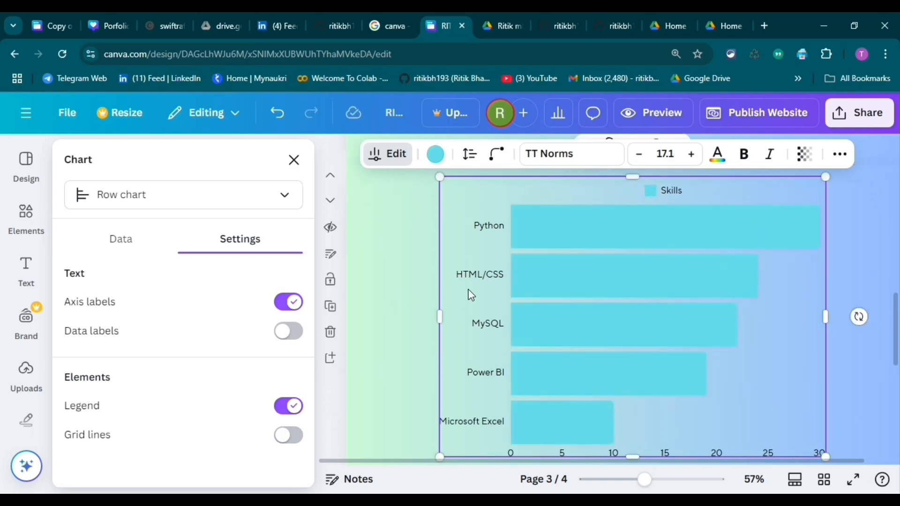
left_click(742, 156)
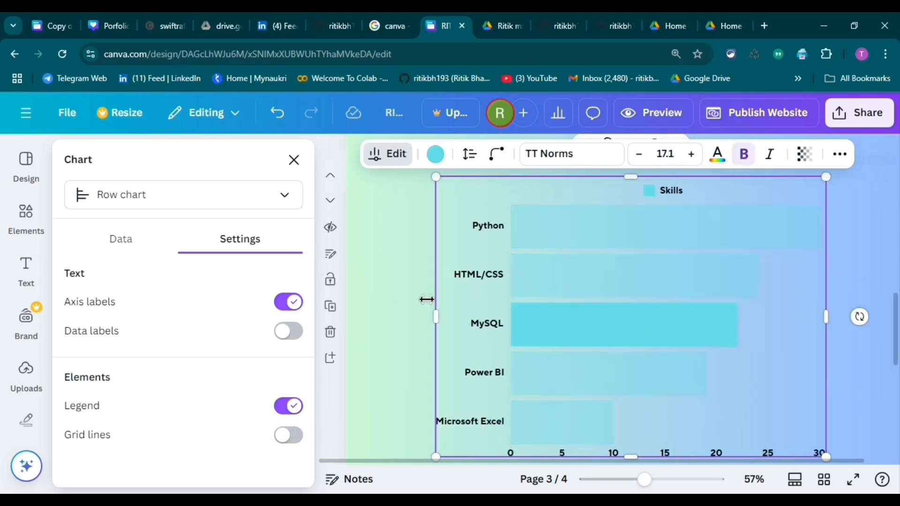
Try the chart with its axis labels hidden and with data labels shown, restoring both settings
left_click(293, 304)
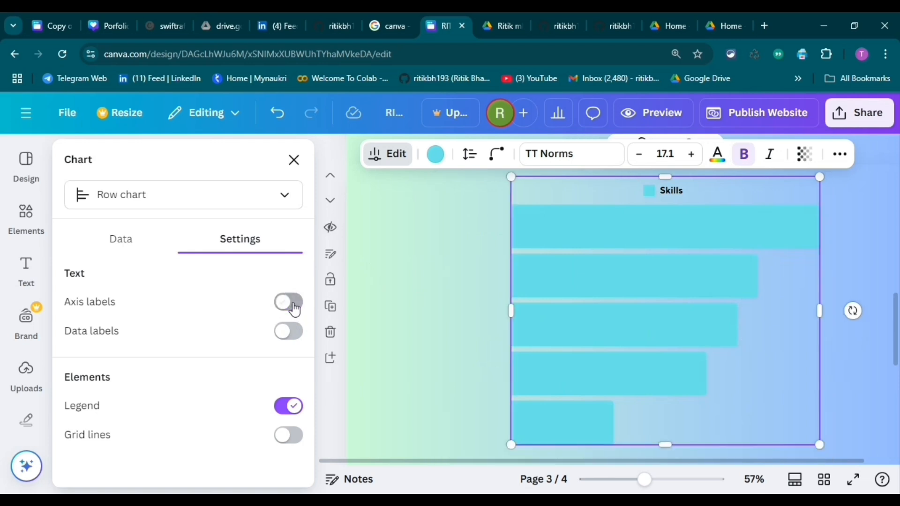
left_click(294, 309)
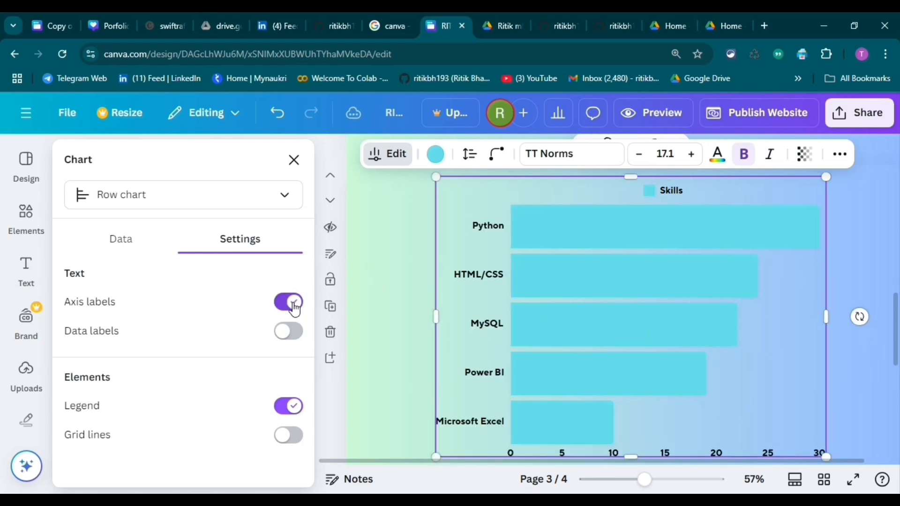
left_click(291, 334)
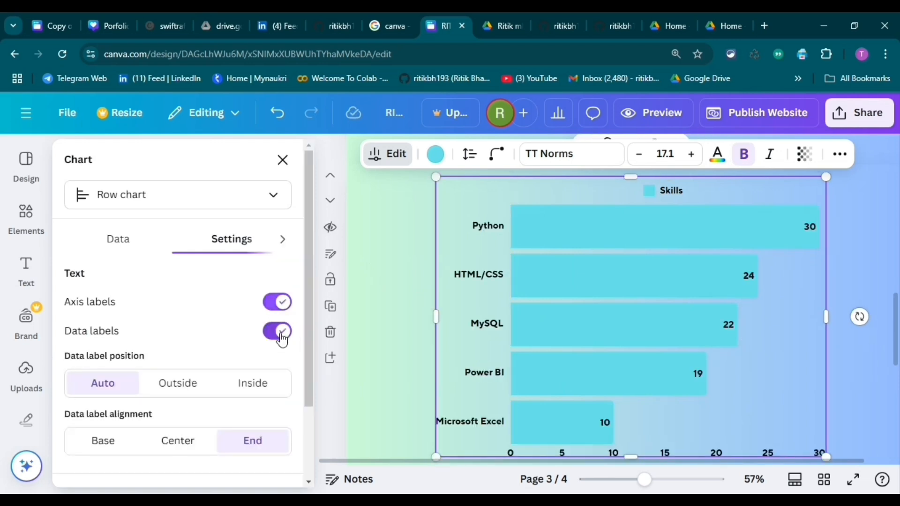
left_click(282, 337)
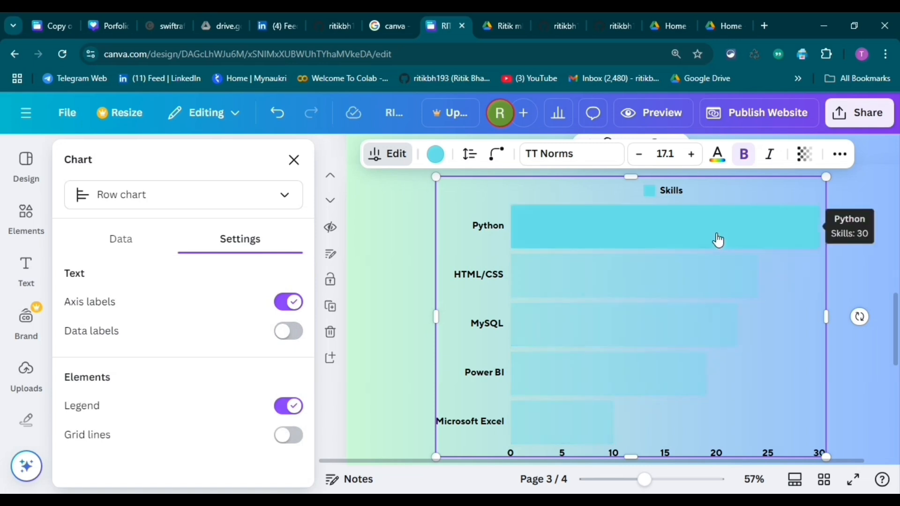
Recolor the Skills chart's bars with the dark navy blue from the document colors
left_click(436, 154)
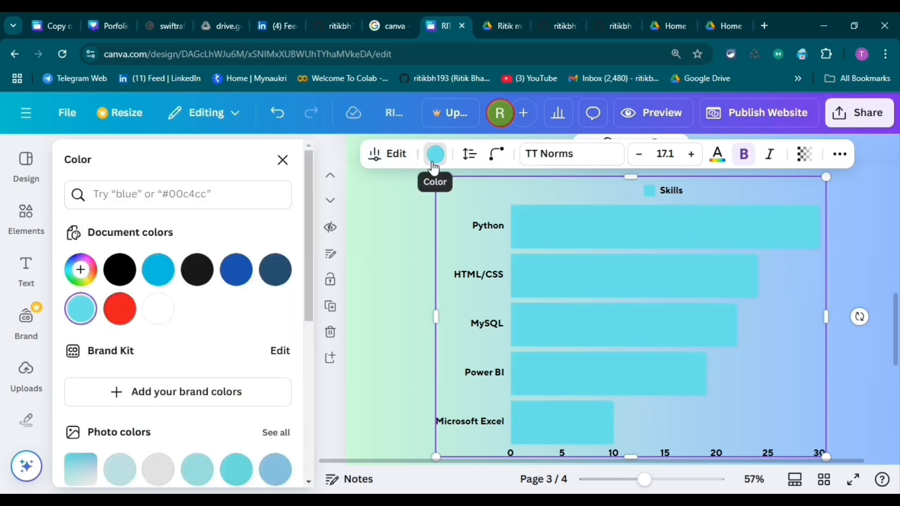
left_click(276, 270)
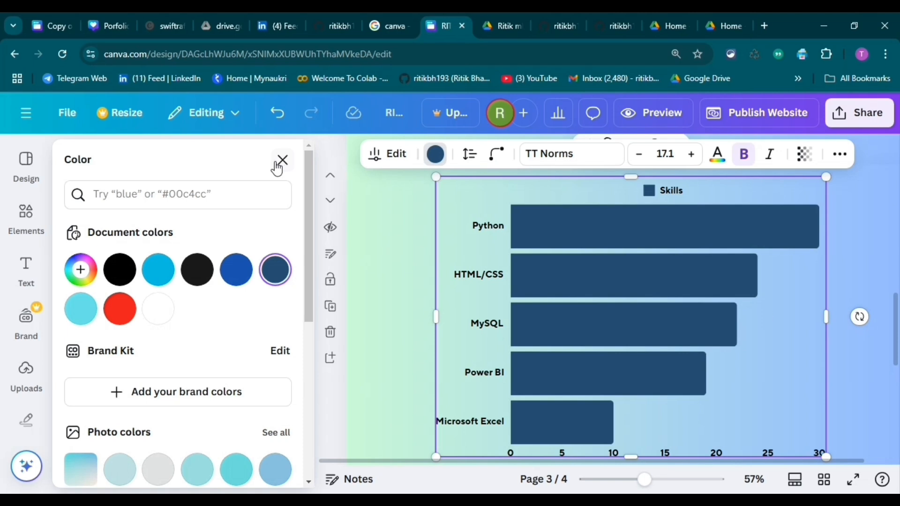
left_click(283, 160)
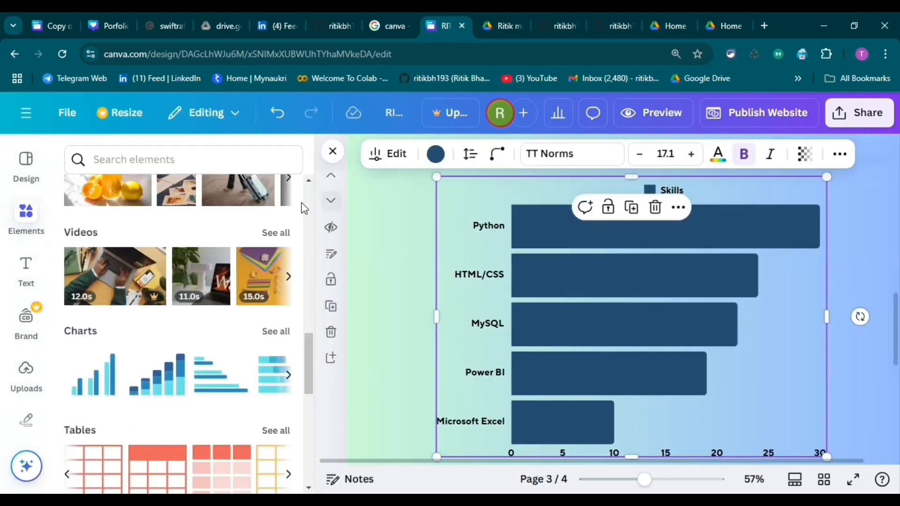
left_click(331, 154)
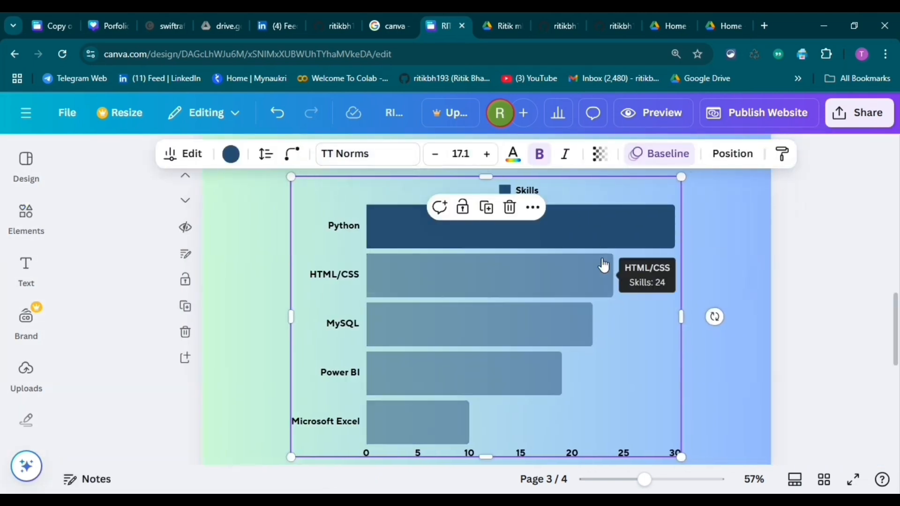
left_click(713, 251)
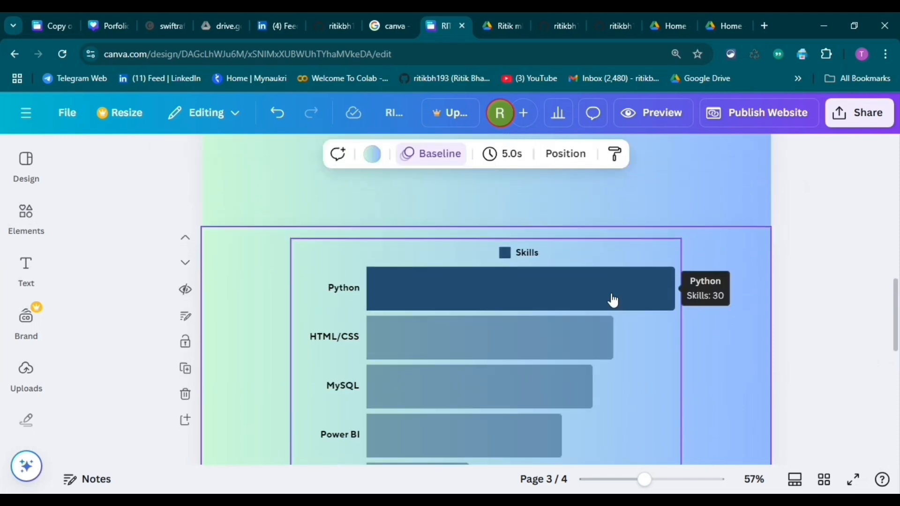
scroll(626, 342, "down", 2)
scroll(623, 341, "up", 2)
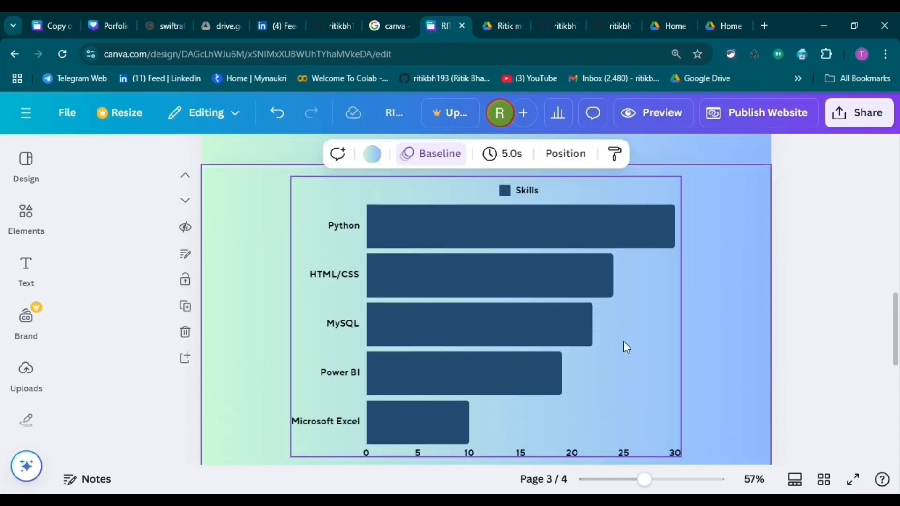
Scale the Skills chart down, stretch it slightly wider and center it on the page, leaving room above it
left_click(624, 342)
left_click_drag(682, 457, 606, 403)
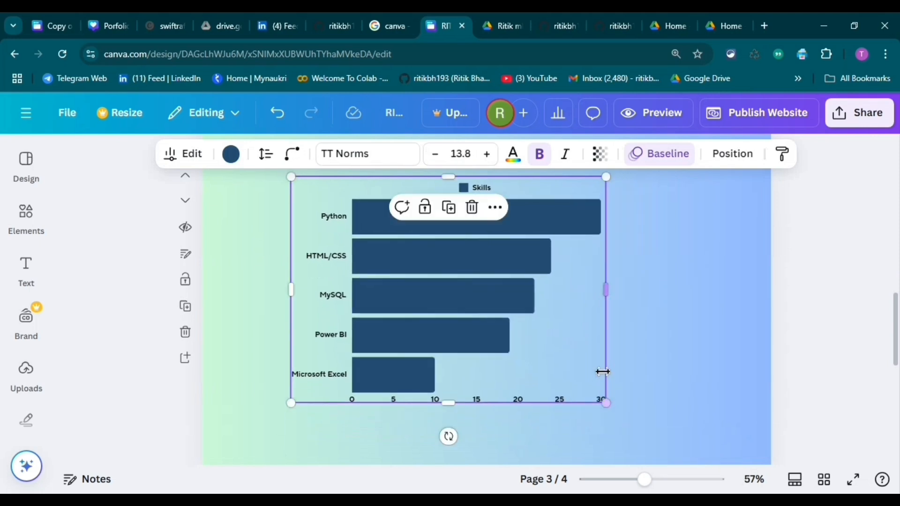
left_click_drag(609, 298, 647, 296)
left_click_drag(595, 320, 613, 339)
left_click(695, 379)
scroll(661, 336, "up", 1)
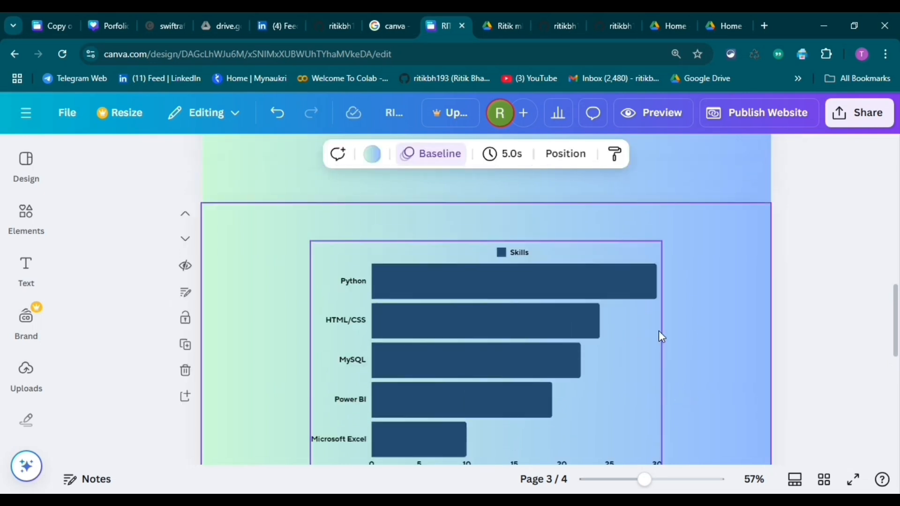
scroll(659, 333, "up", 1)
Increase the Skills chart's text size to 17.8
left_click(539, 283)
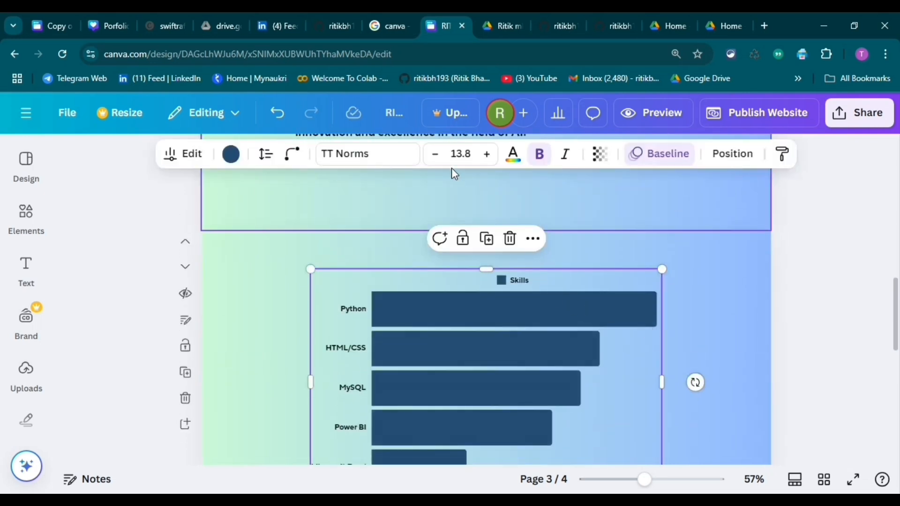
left_click(485, 156)
left_click(485, 155)
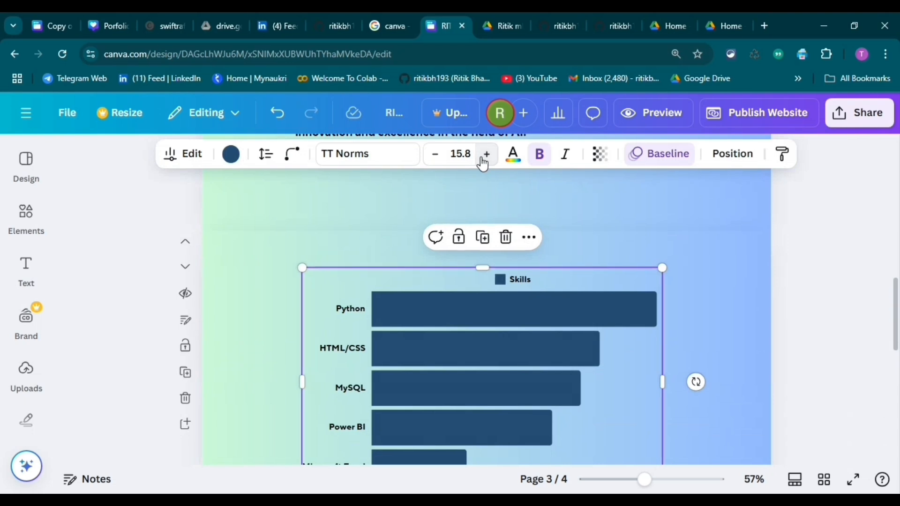
left_click(485, 156)
left_click(485, 155)
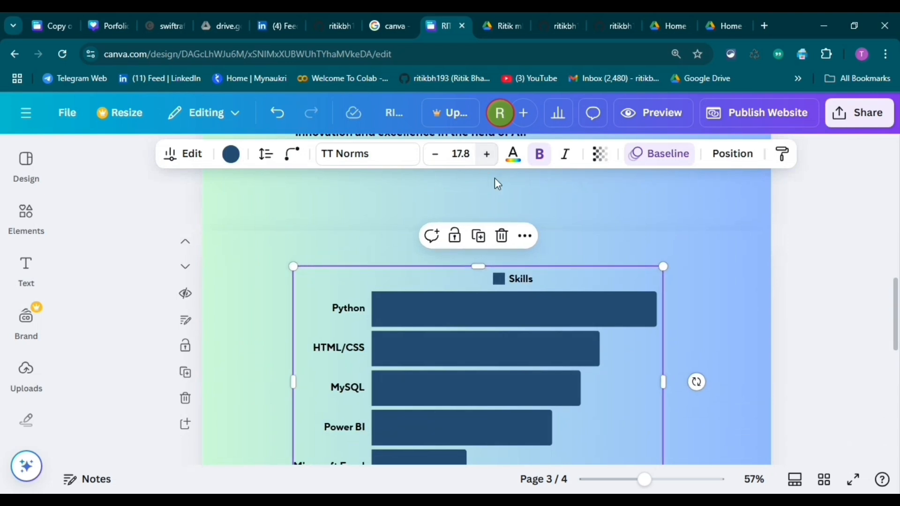
left_click(708, 288)
scroll(693, 293, "down", 2)
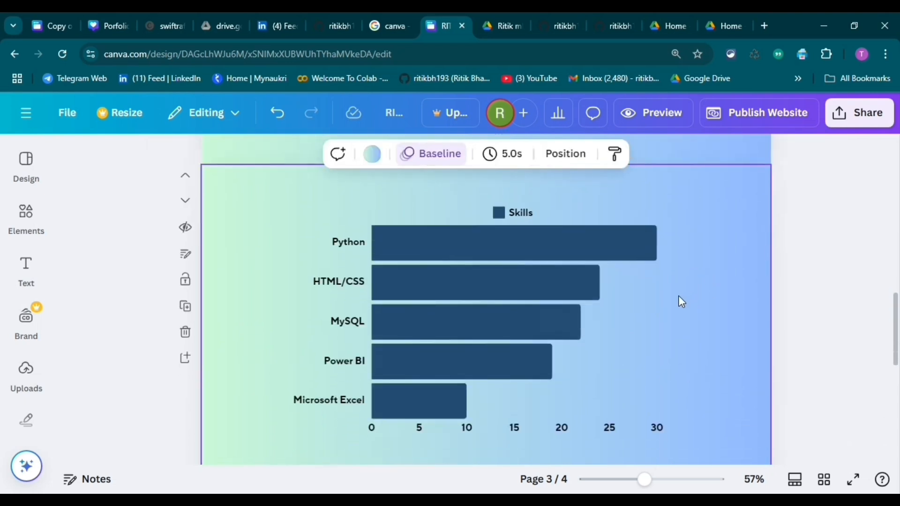
Stretch the Skills chart a little wider and scale it down slightly, to a text size of about 16.8
left_click(606, 321)
left_click_drag(663, 317, 676, 315)
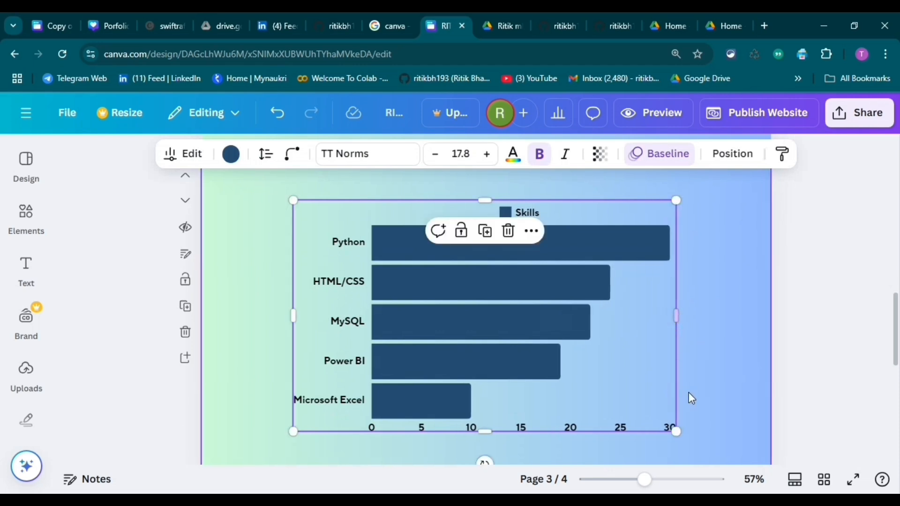
left_click_drag(679, 432, 662, 423)
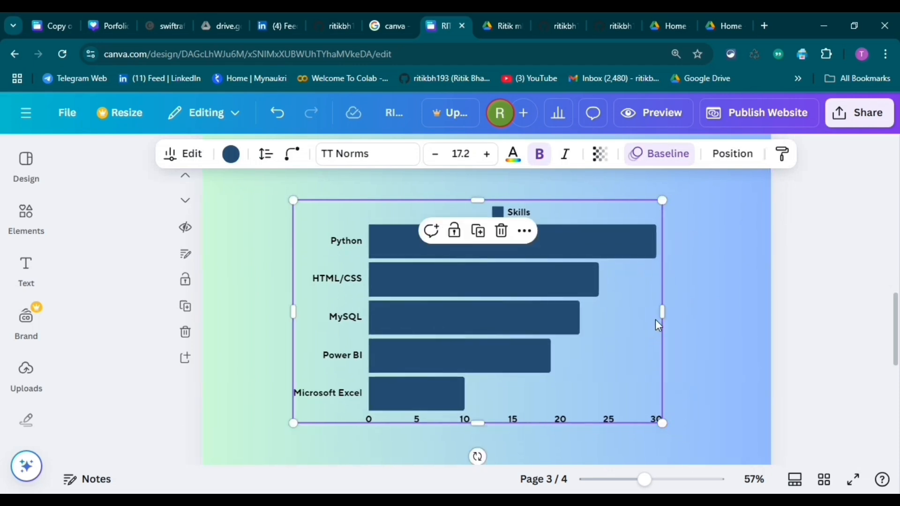
left_click_drag(676, 316, 678, 314)
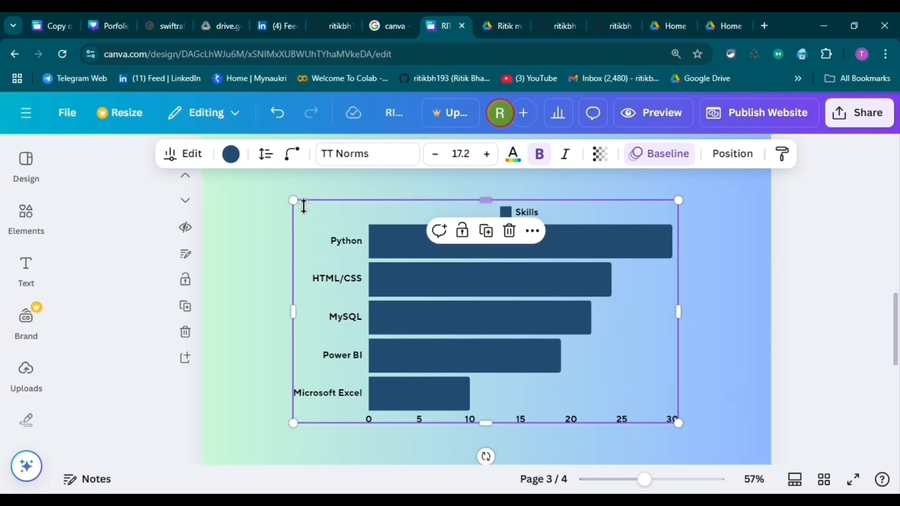
left_click_drag(294, 201, 302, 205)
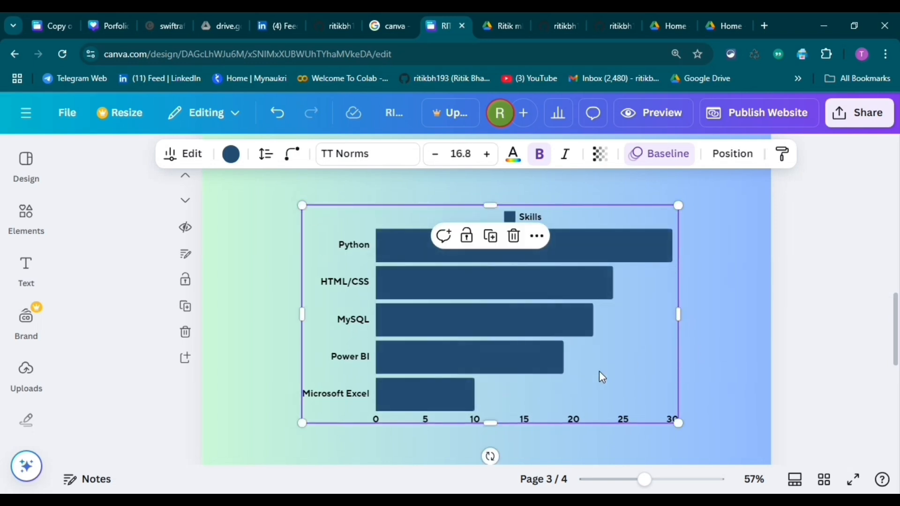
Compare the new chart with the Technical Skills chart in the reference portfolio design
left_click(47, 29)
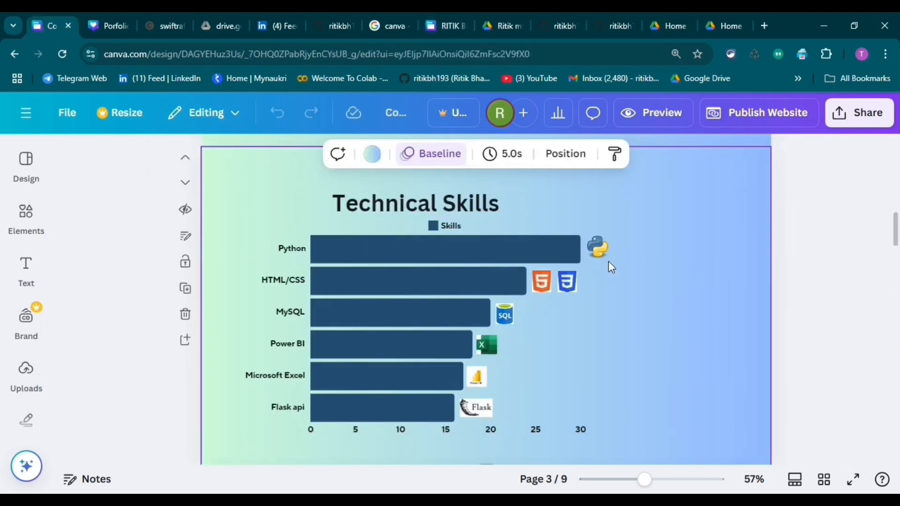
left_click(424, 26)
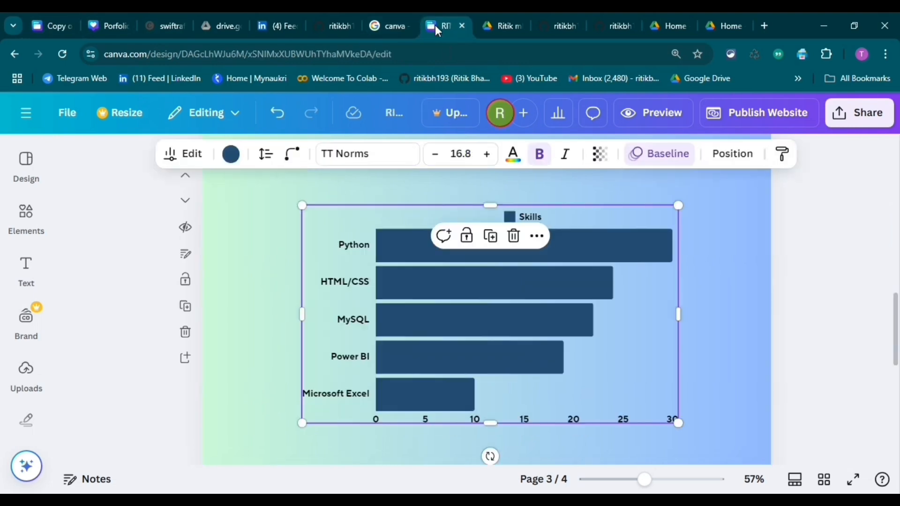
Compare the skills chart with the reference Technical Skills page and insert the uploaded Python logo onto the website's chart page
left_click(52, 27)
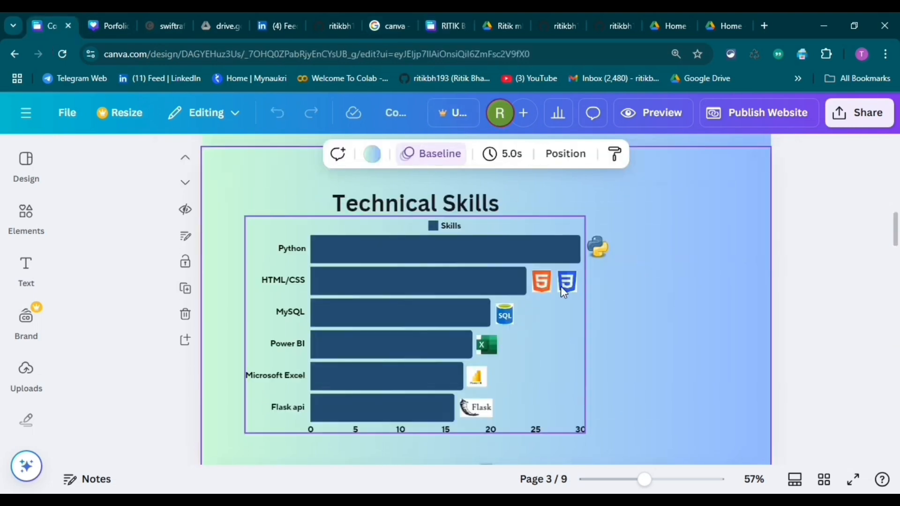
left_click(457, 28)
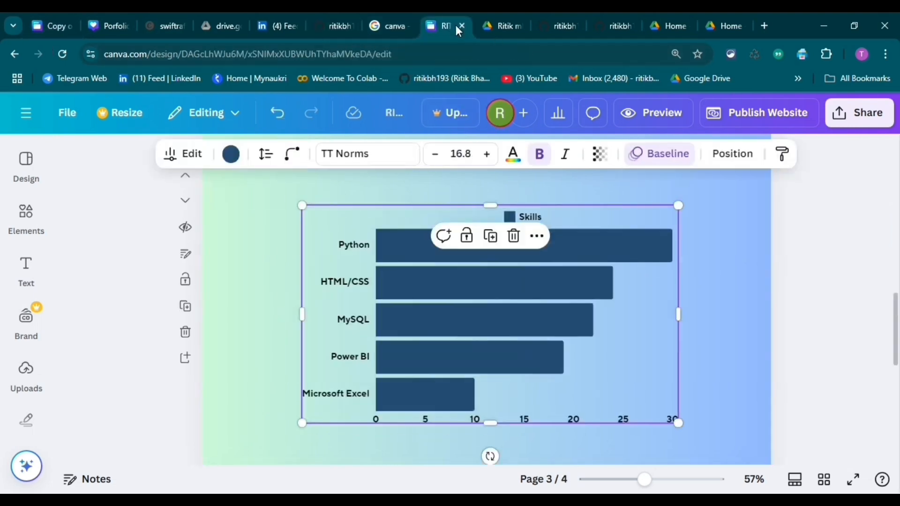
scroll(653, 297, "down", 1)
scroll(556, 295, "up", 2)
left_click(27, 373)
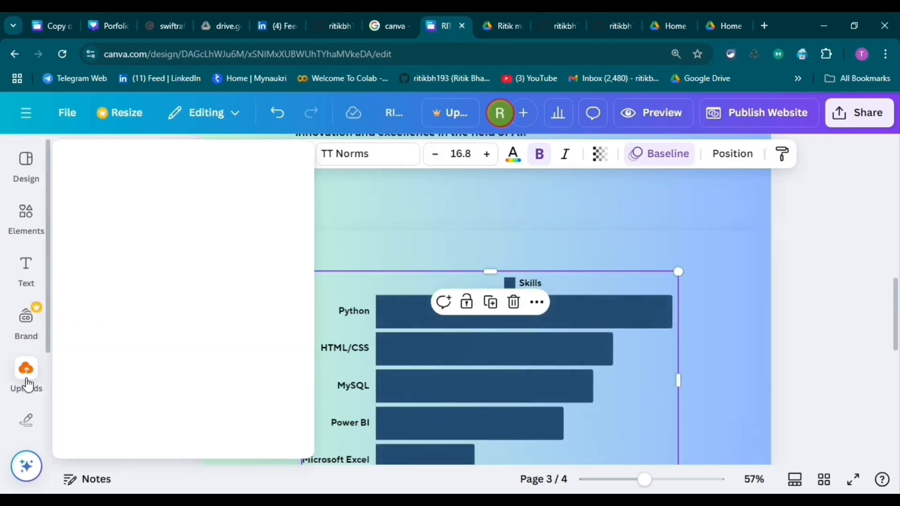
scroll(178, 302, "up", 3)
scroll(211, 304, "down", 9)
scroll(214, 372, "up", 6)
scroll(215, 373, "down", 3)
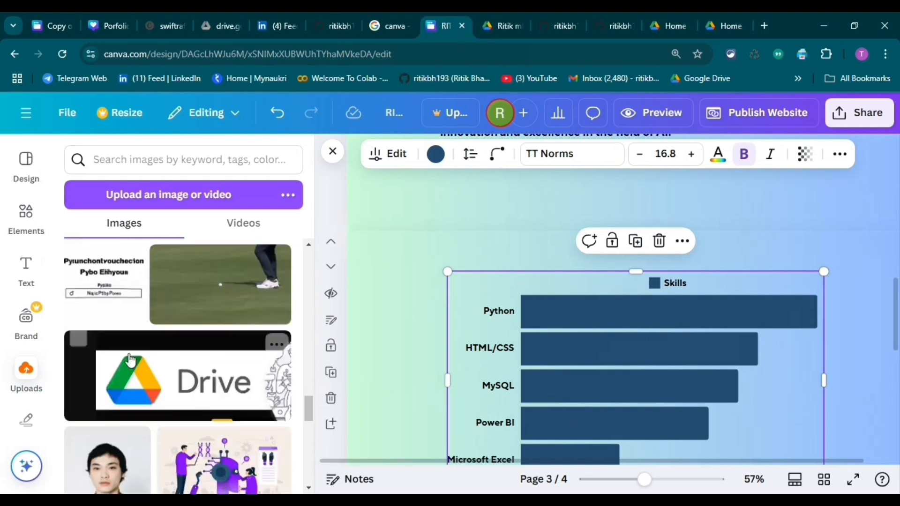
scroll(197, 385, "up", 5)
scroll(181, 401, "up", 5)
scroll(178, 401, "up", 5)
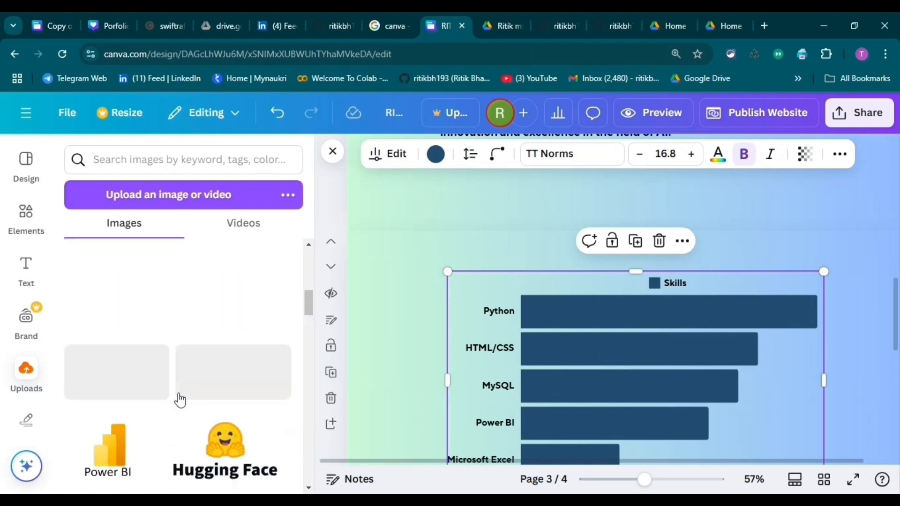
scroll(165, 335, "up", 2)
scroll(156, 352, "down", 7)
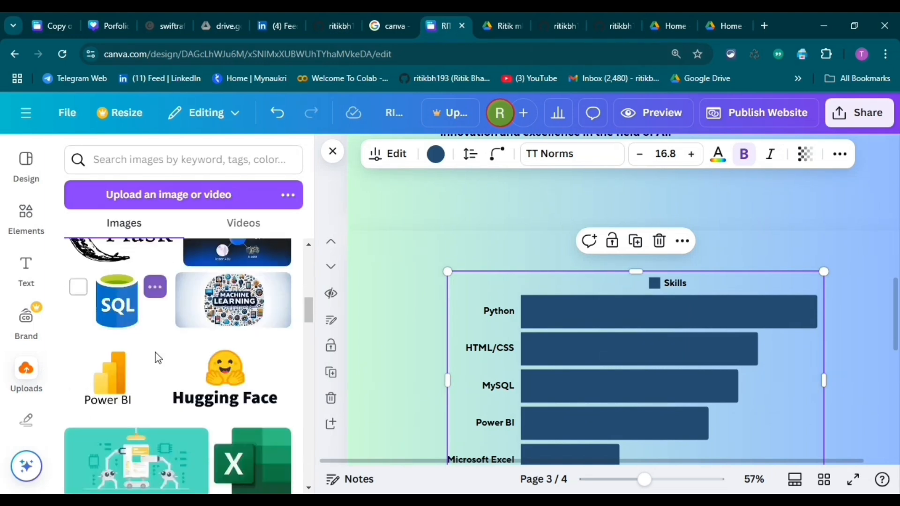
scroll(155, 357, "up", 4)
scroll(141, 356, "down", 3)
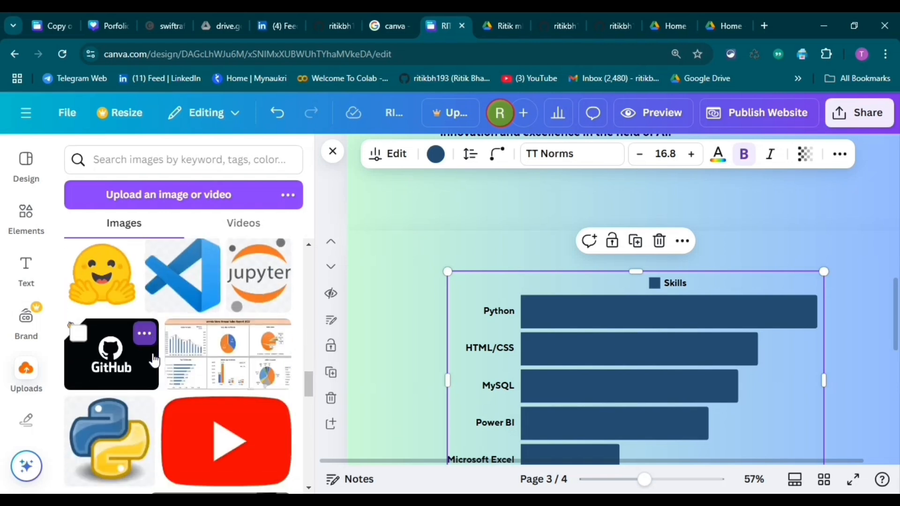
left_click(146, 358)
Insert the uploaded HTML and CSS logos onto the skills chart page
scroll(679, 371, "up", 1)
scroll(677, 368, "down", 1)
scroll(185, 366, "up", 10)
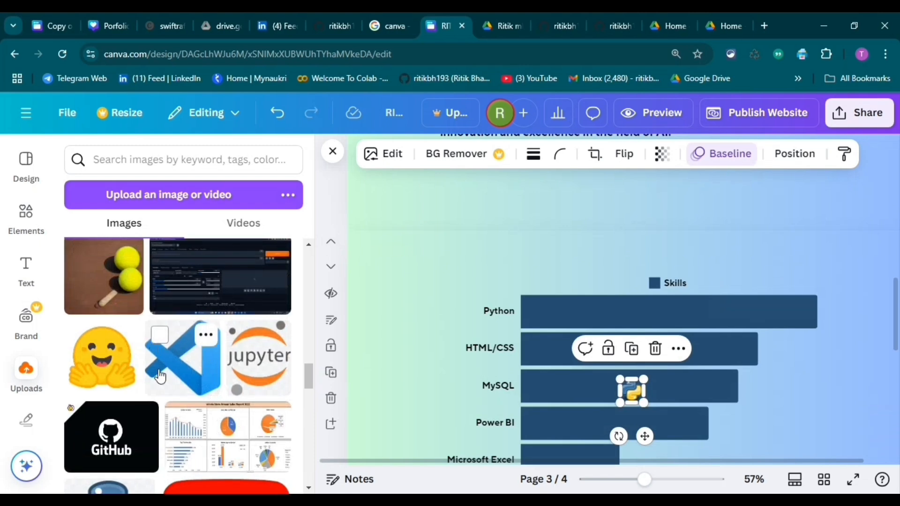
left_click(134, 340)
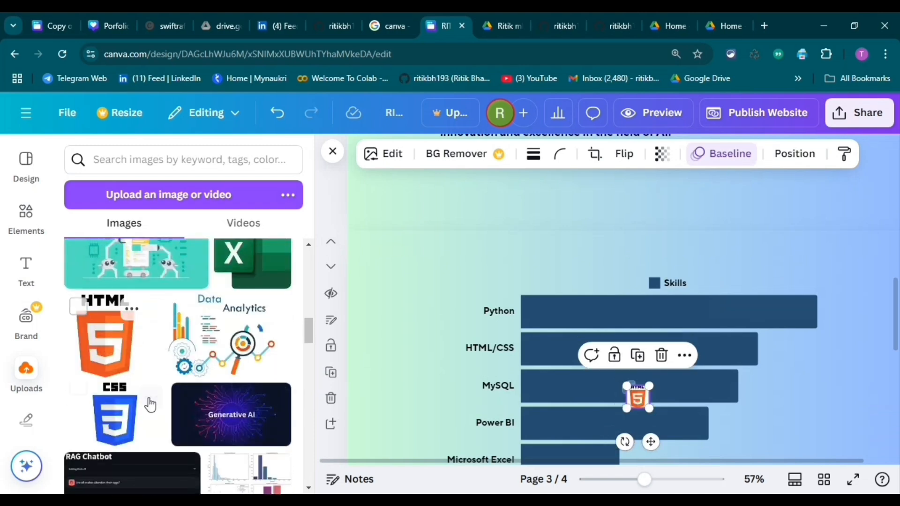
left_click(130, 420)
left_click(333, 150)
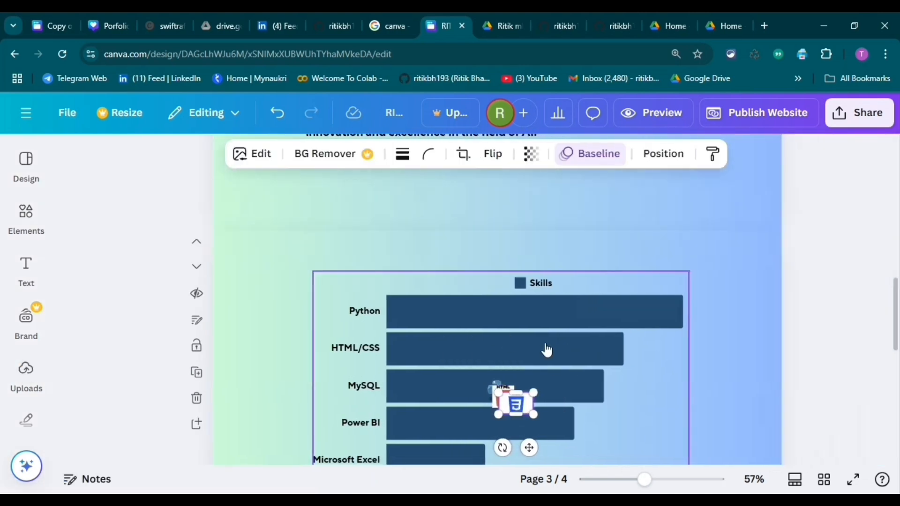
Separate the stacked logos and place the Python logo beside the end of the Python bar
scroll(609, 375, "down", 3)
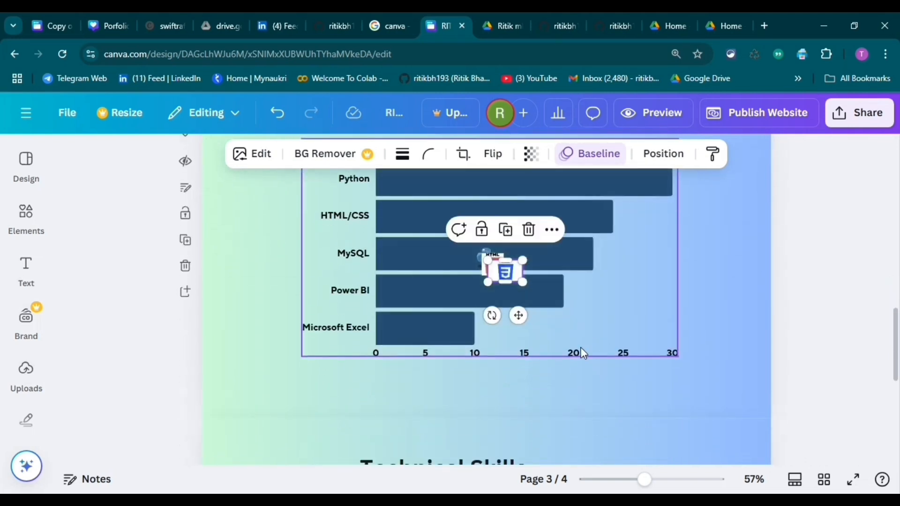
left_click(695, 294)
left_click_drag(511, 277, 526, 305)
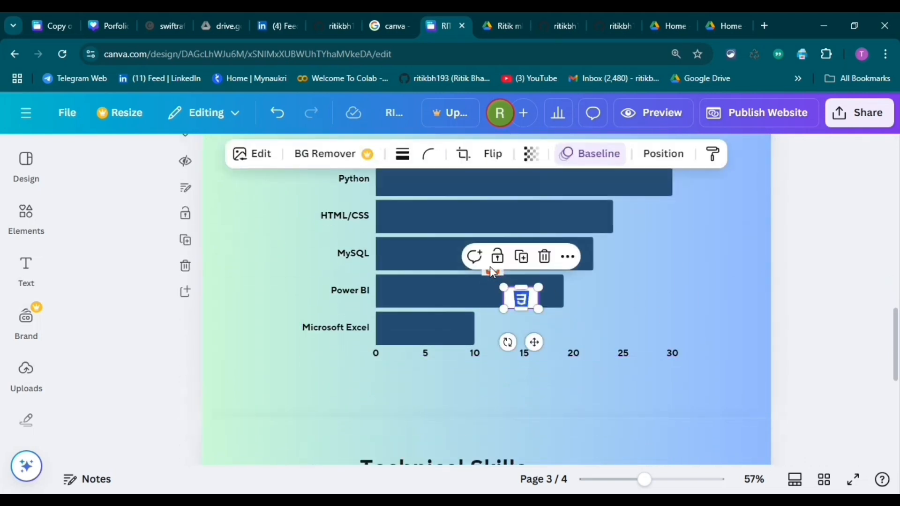
left_click(547, 304)
left_click_drag(491, 267, 496, 302)
left_click(635, 246)
left_click_drag(494, 257, 651, 234)
scroll(687, 237, "up", 2)
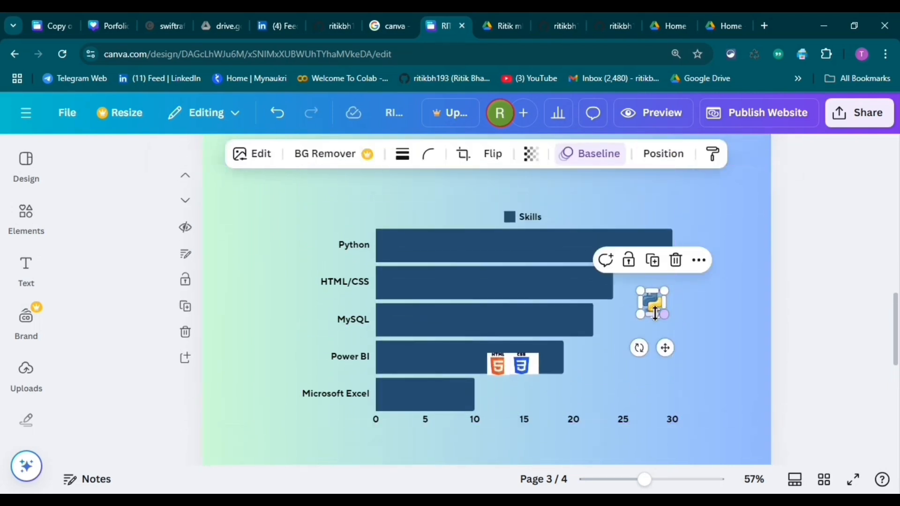
left_click_drag(656, 310, 692, 261)
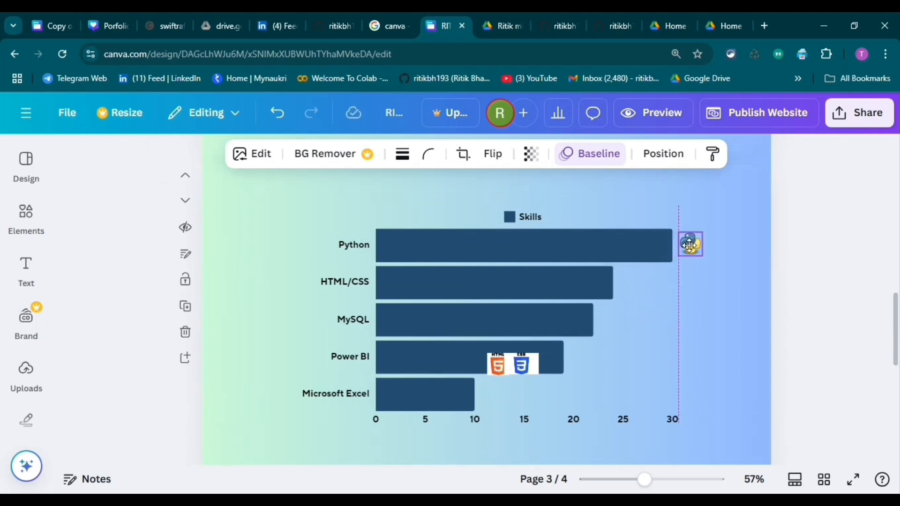
left_click_drag(689, 244, 689, 244)
Place the HTML logo followed by the CSS logo beside the end of the HTML/CSS bar
left_click(521, 365)
left_click_drag(521, 365, 636, 283)
left_click(498, 364)
left_click_drag(498, 364, 668, 289)
left_click_drag(625, 319, 681, 283)
left_click(692, 276)
left_click(686, 284)
left_click(707, 273)
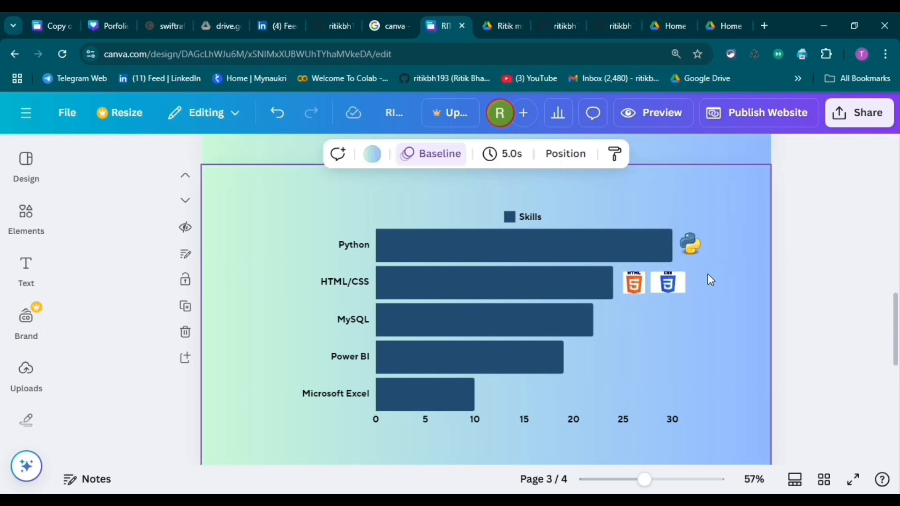
Nudge the Python logo slightly upward beside the Python bar
left_click(693, 252)
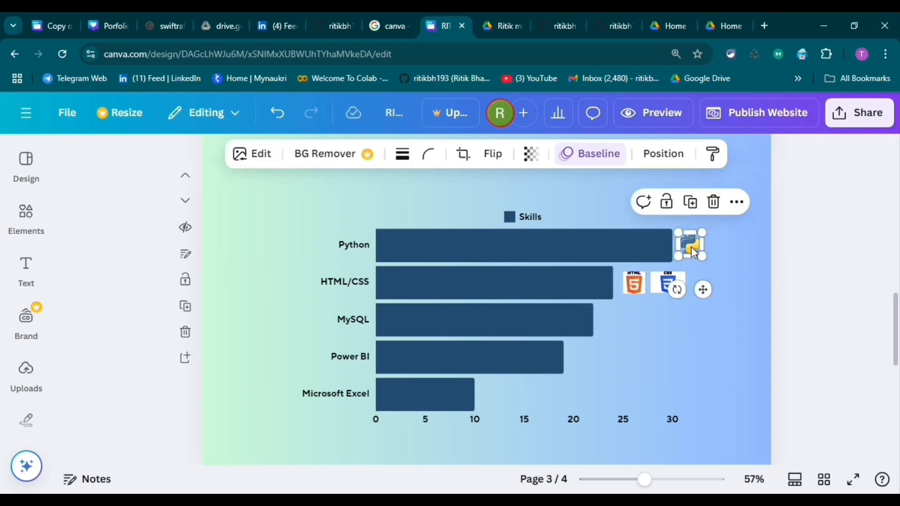
left_click_drag(693, 252, 692, 243)
left_click(730, 269)
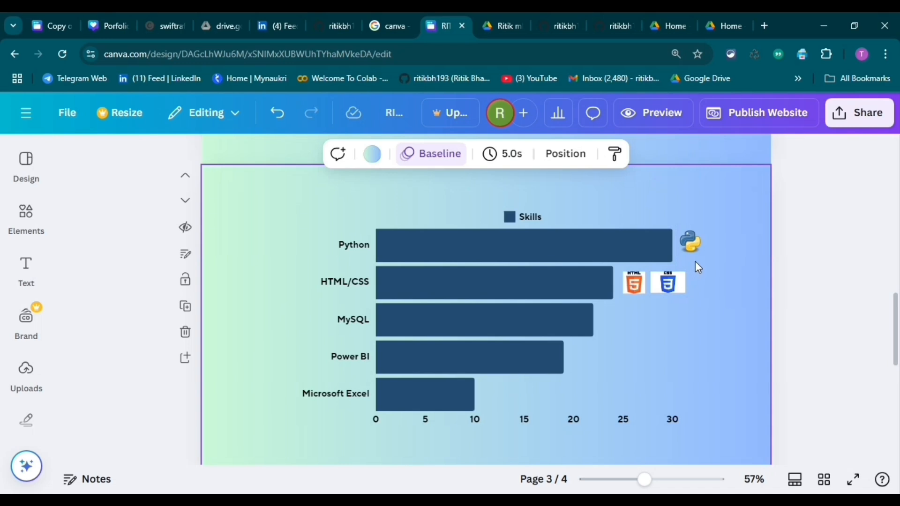
Check the logo layout in the two reference designs and slightly enlarge the CSS logo beside the HTML/CSS bar
left_click(53, 17)
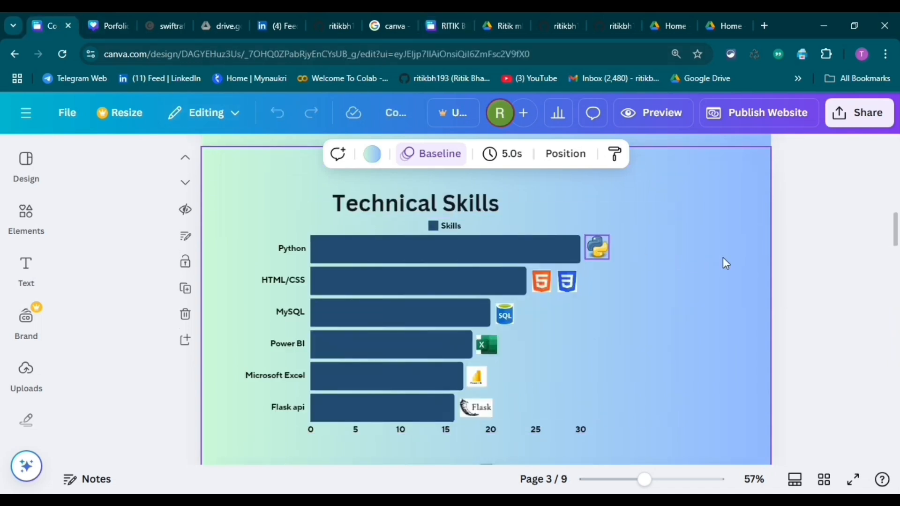
left_click(107, 27)
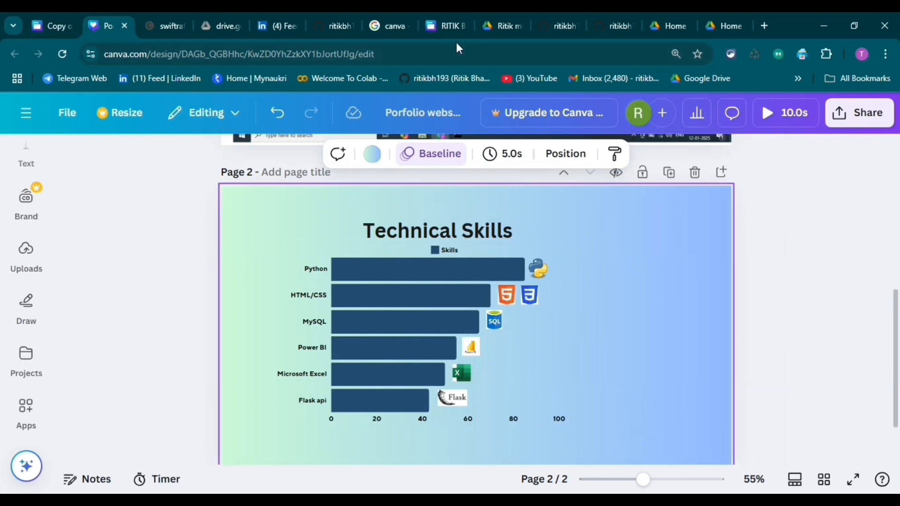
left_click(448, 26)
left_click(672, 285)
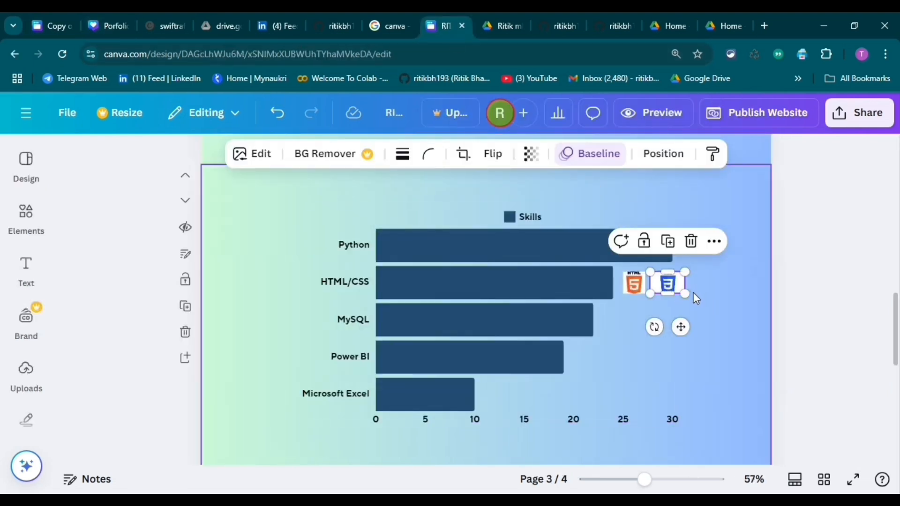
left_click_drag(685, 294, 685, 296)
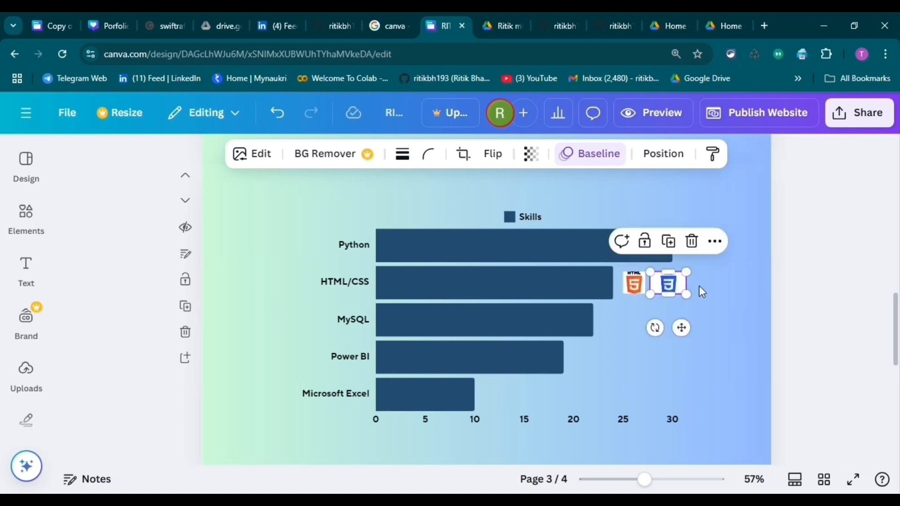
left_click(634, 313)
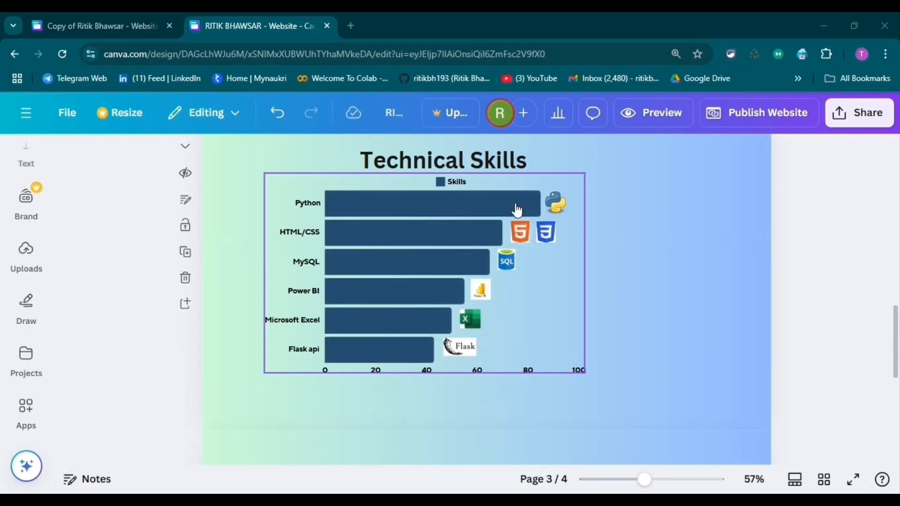
scroll(597, 255, "up", 3)
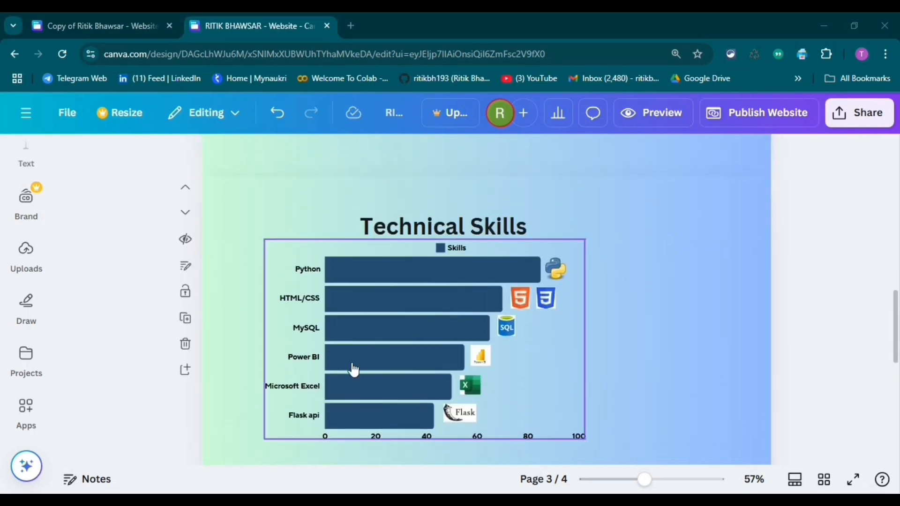
left_click(549, 303)
left_click_drag(549, 302, 585, 313)
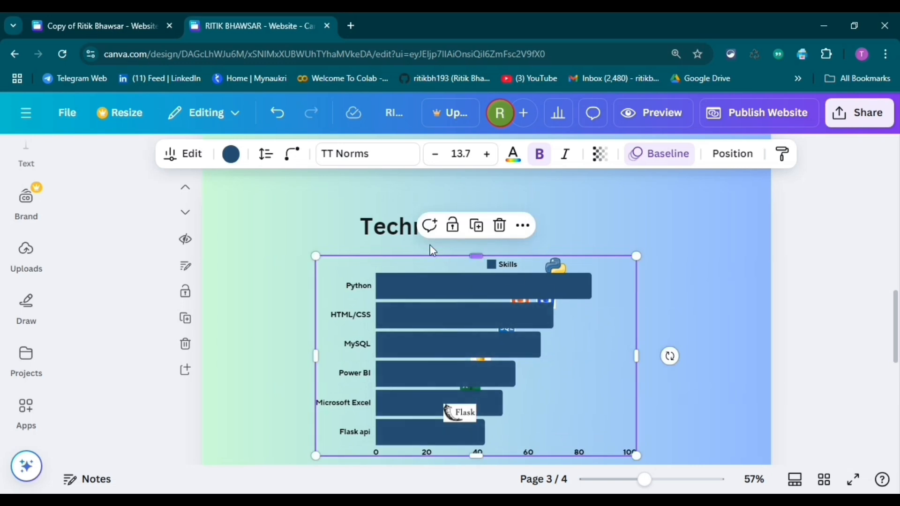
left_click_drag(395, 226, 437, 229)
left_click(671, 283)
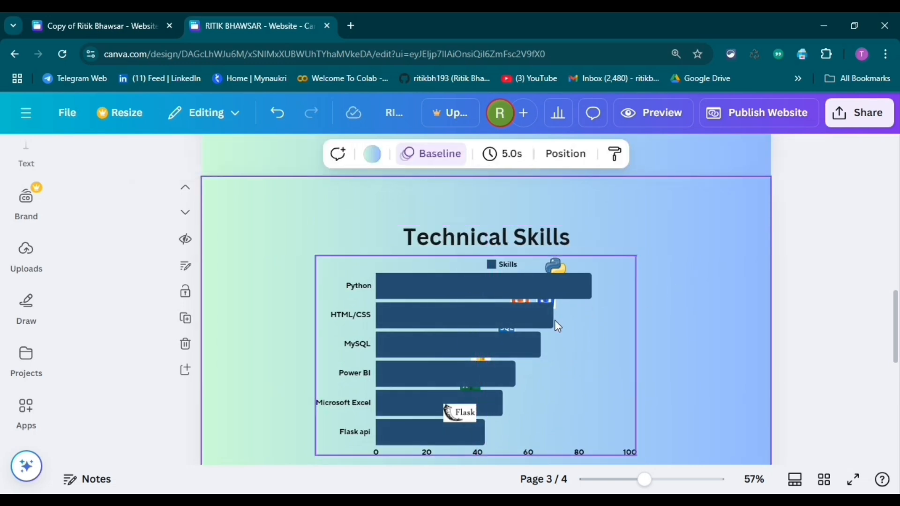
left_click_drag(541, 329, 490, 330)
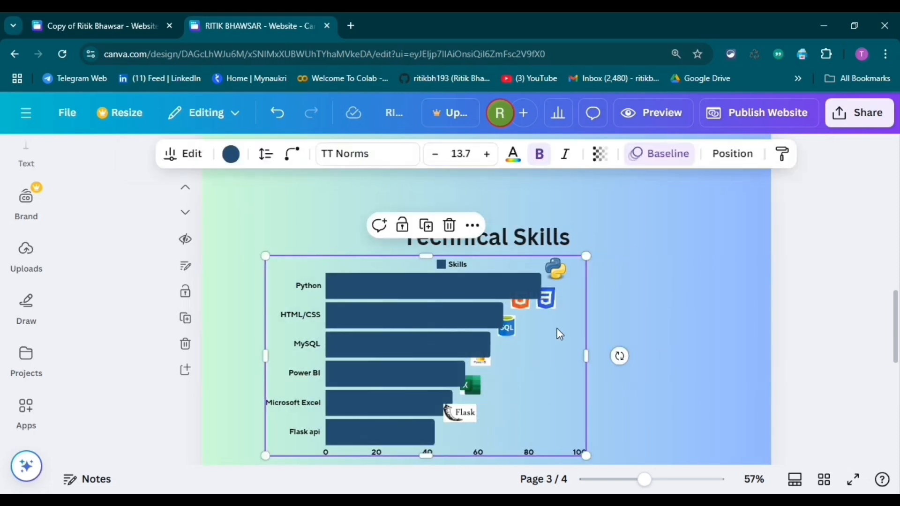
key("ctrl+z")
key("ctrl+z")
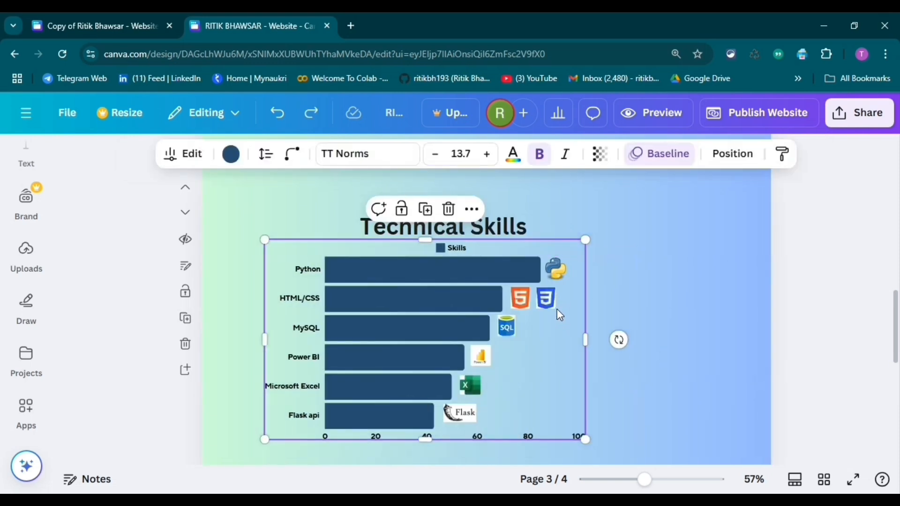
left_click(645, 285)
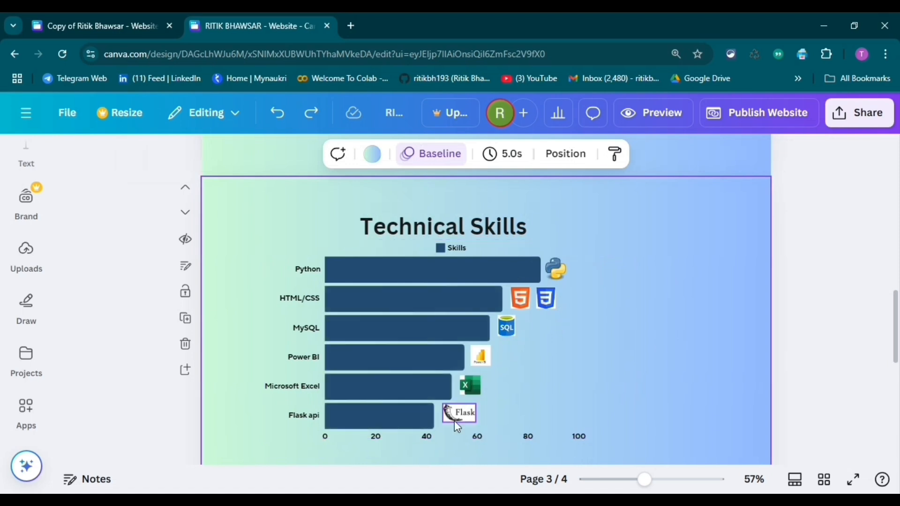
Review the website's header page, About section and Technical Skills section
scroll(628, 299, "up", 5)
scroll(623, 307, "down", 5)
scroll(631, 313, "up", 5)
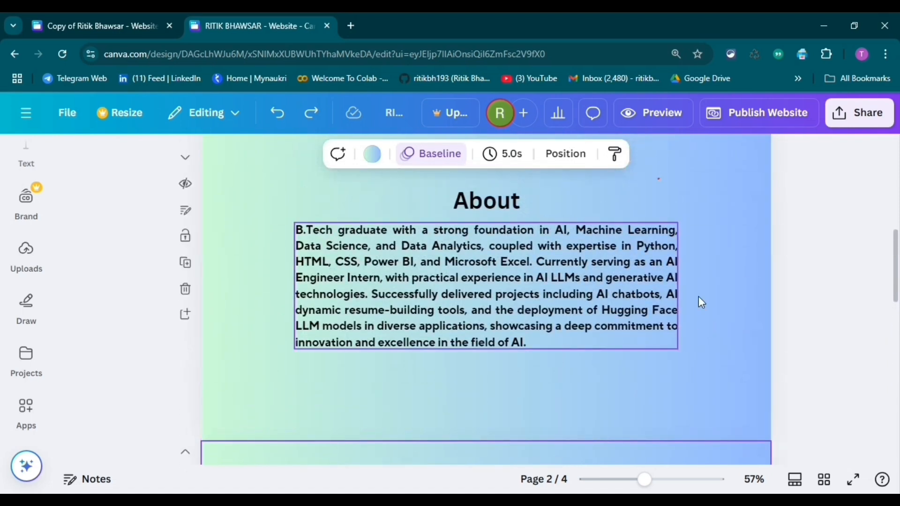
scroll(699, 300, "up", 10)
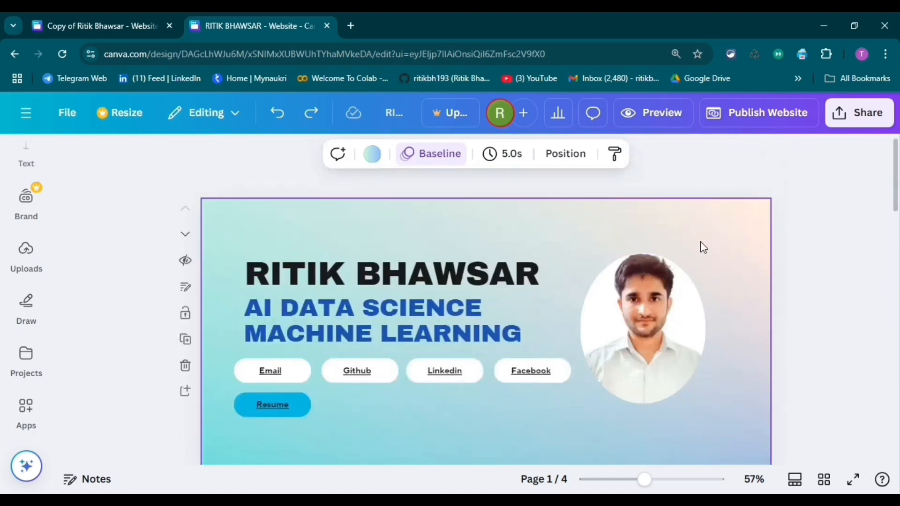
scroll(707, 235, "down", 4)
scroll(565, 322, "down", 8)
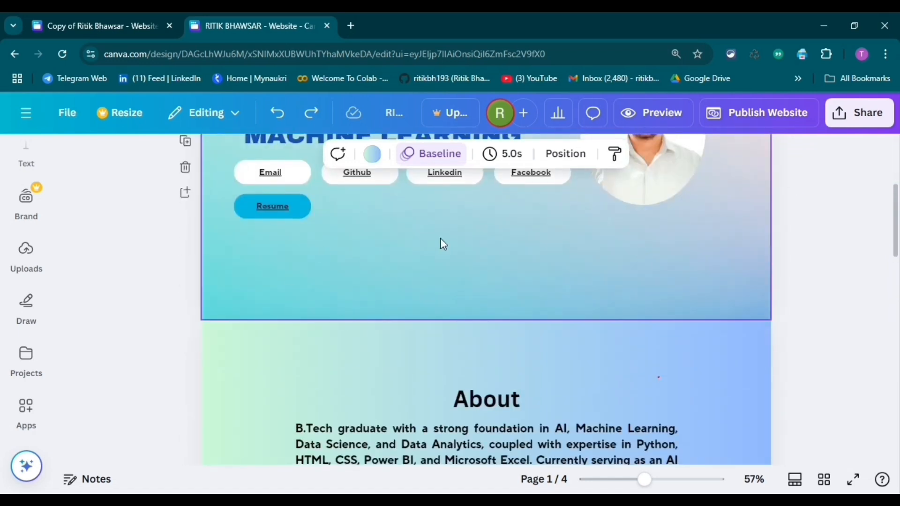
scroll(546, 294, "down", 4)
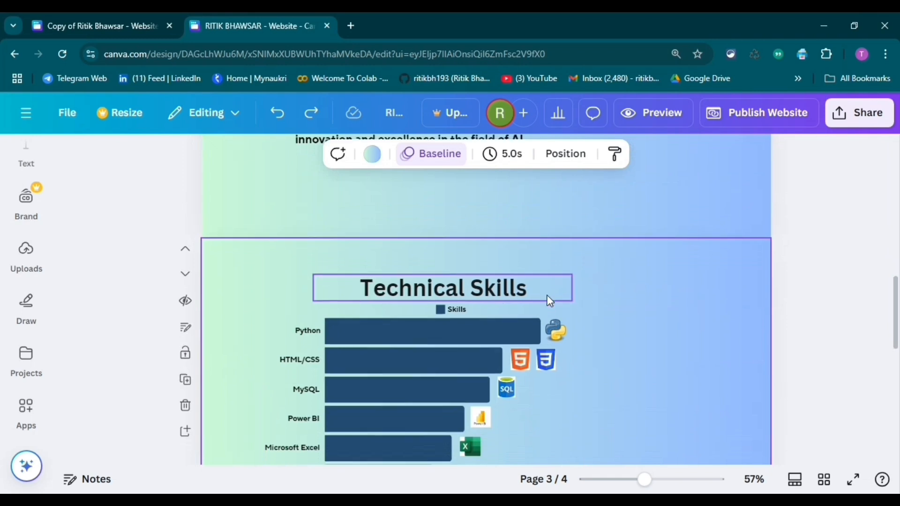
scroll(512, 281, "up", 6)
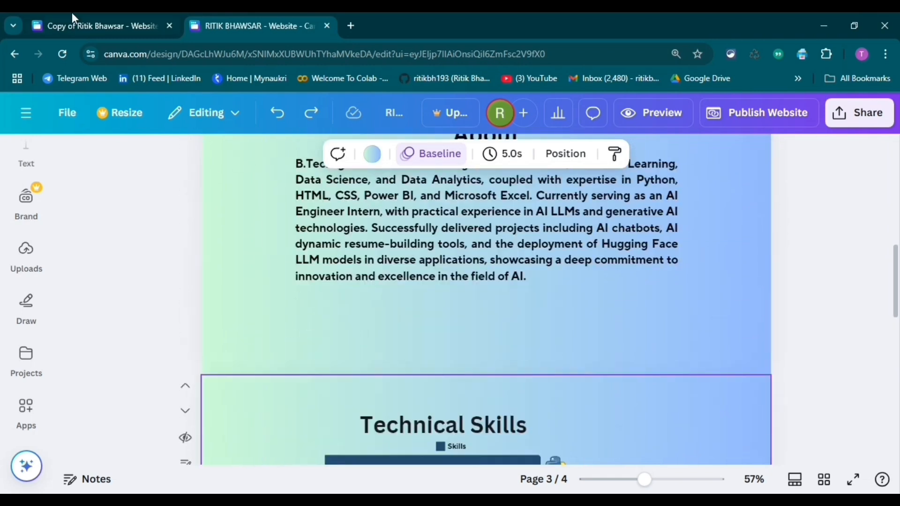
Examine the vertical AI skills bar chart on page 4 of the reference copy and return to the website's Technical Skills page
left_click(117, 29)
scroll(673, 315, "down", 1)
scroll(536, 301, "up", 1)
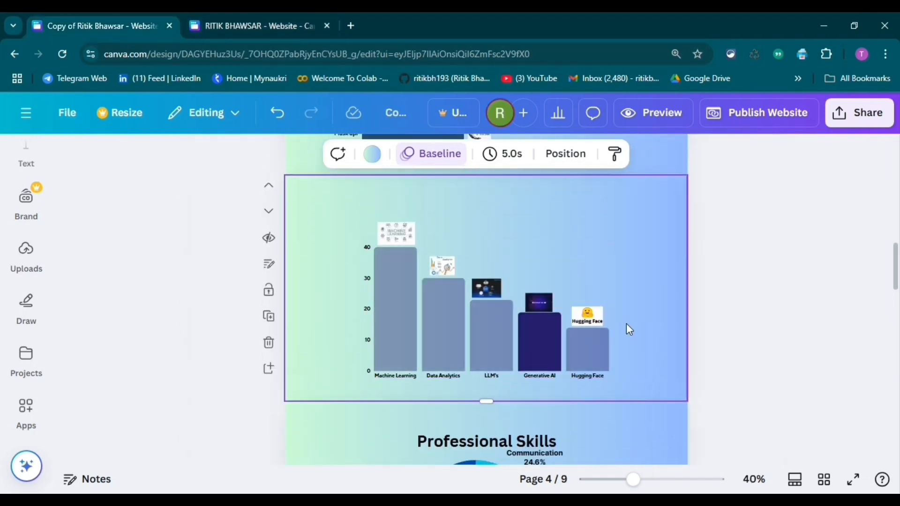
left_click(291, 14)
scroll(618, 310, "down", 3)
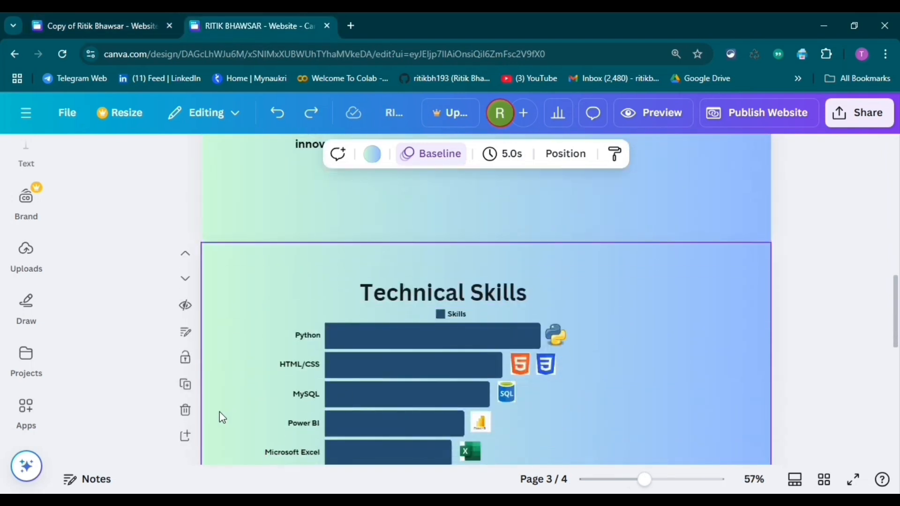
Add two blank pages after the Technical Skills page and insert a vertical bar chart on page 4
double_click(186, 437)
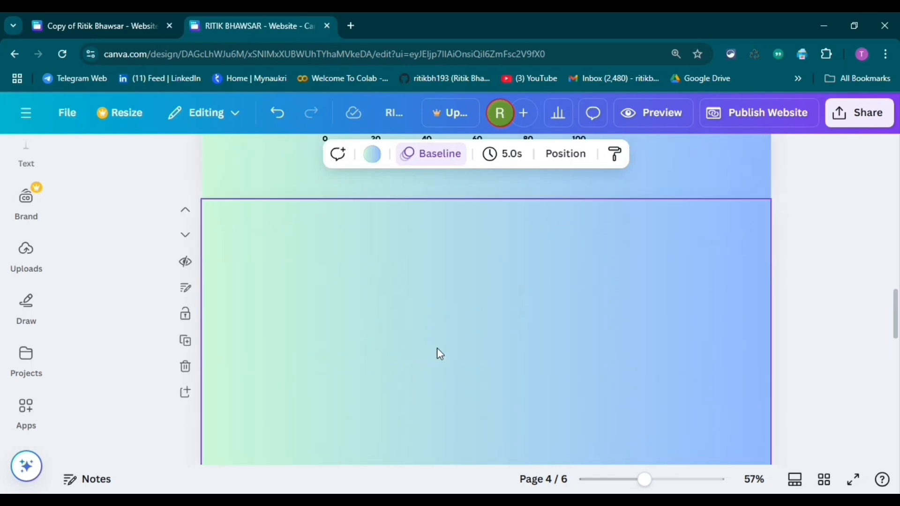
left_click(27, 307)
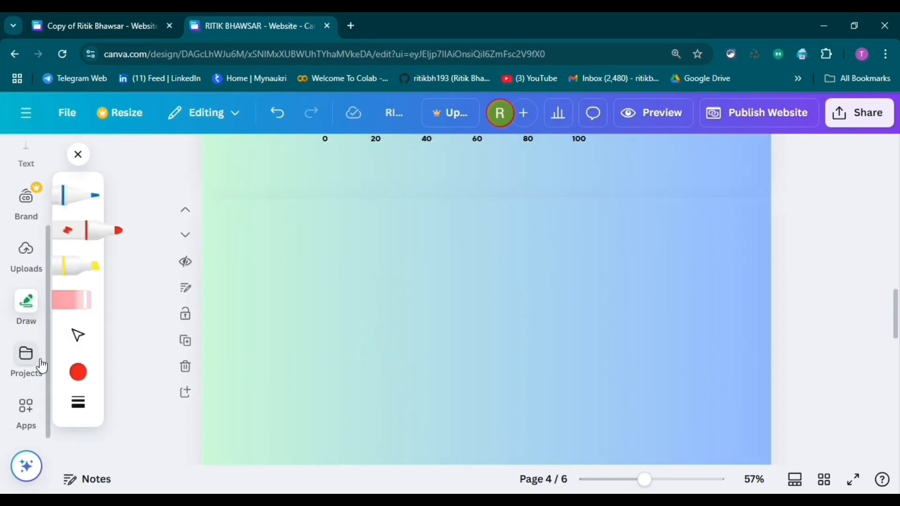
scroll(43, 253, "up", 3)
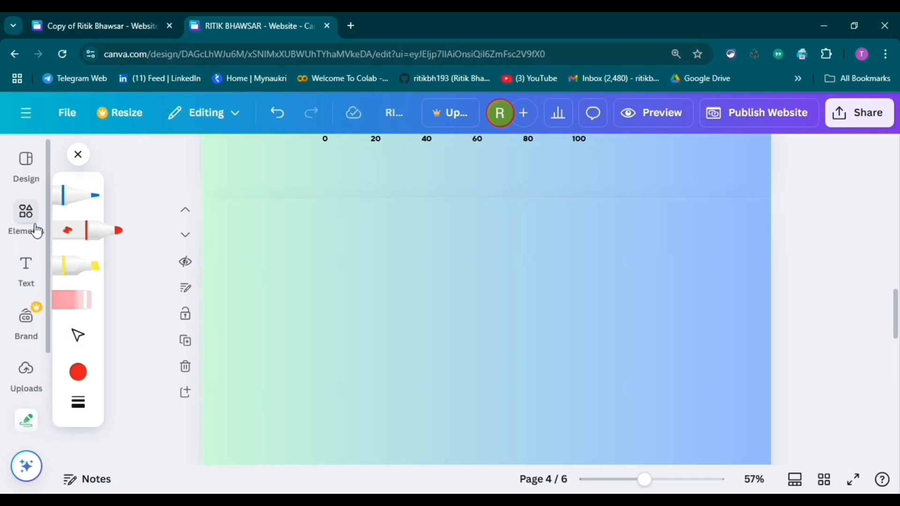
left_click(26, 214)
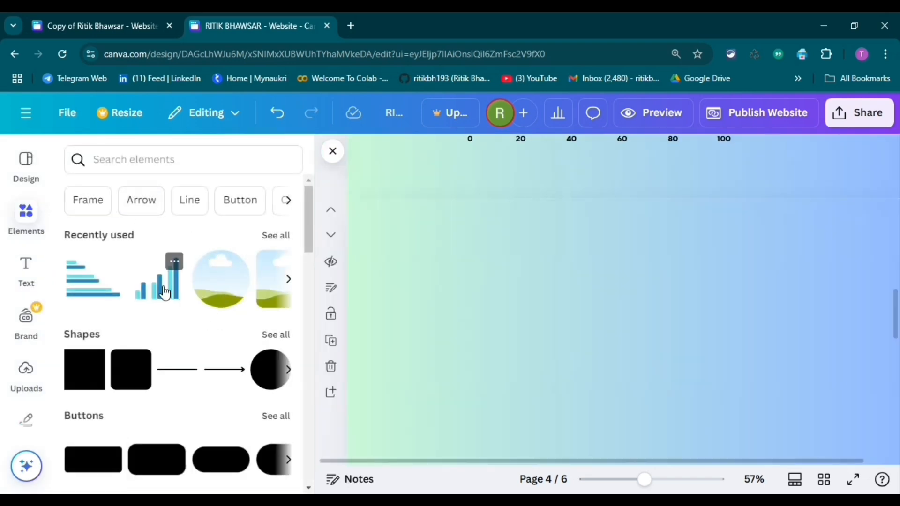
scroll(749, 307, "down", 3)
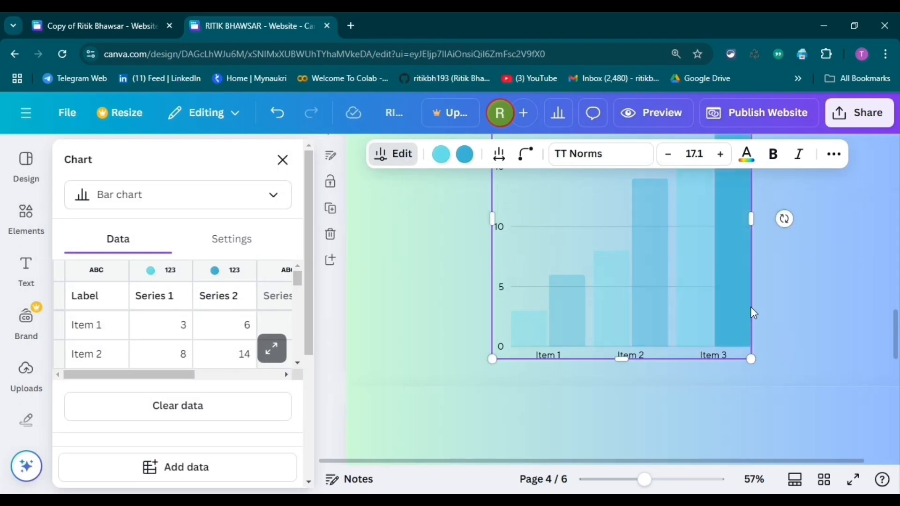
Enlarge the new bar chart and clear the Series 2 heading and all its values from the chart data
left_click_drag(751, 221, 813, 225)
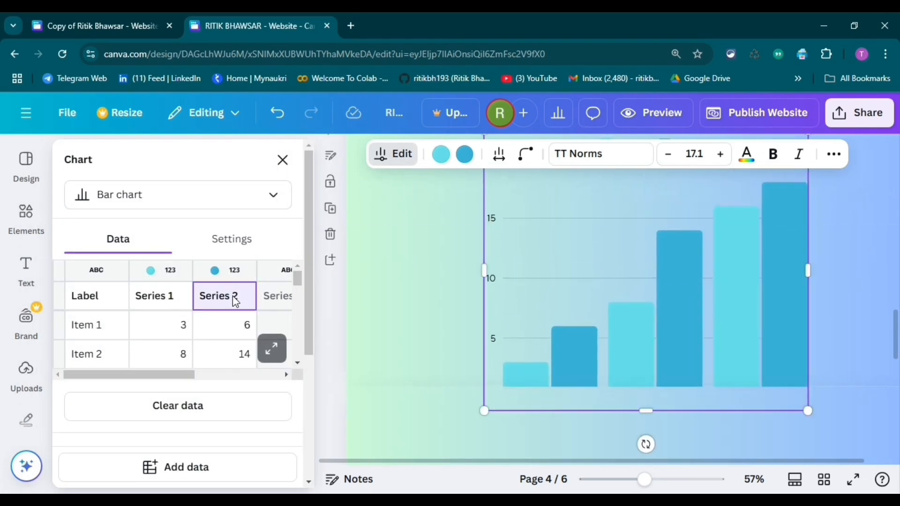
key("Delete")
left_click(237, 324)
key("Delete")
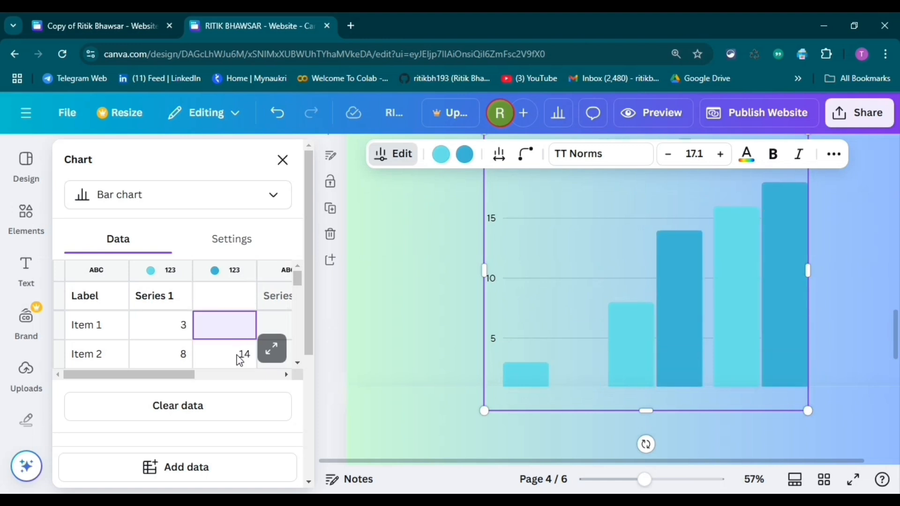
left_click(235, 352)
key("Delete")
scroll(246, 321, "down", 1)
scroll(243, 313, "up", 1)
scroll(227, 341, "down", 1)
scroll(227, 341, "down", 1)
left_click(228, 321)
key("Delete")
scroll(238, 330, "up", 2)
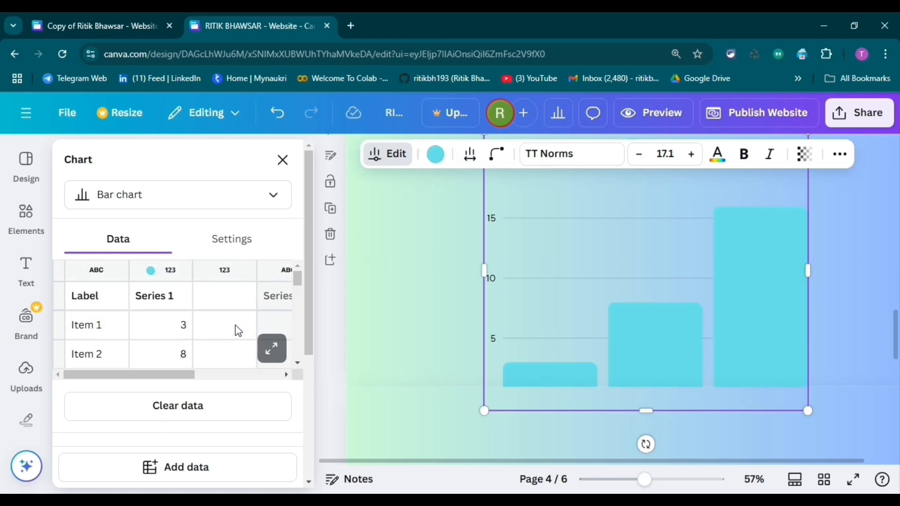
Compare with the reference design's vertical skills chart and clear the Series 1 heading in the website's chart data
left_click(111, 15)
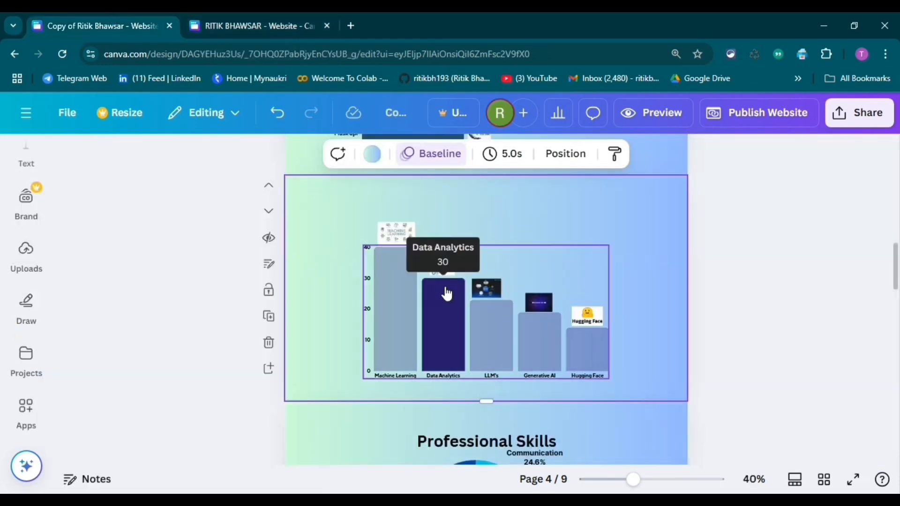
left_click(260, 26)
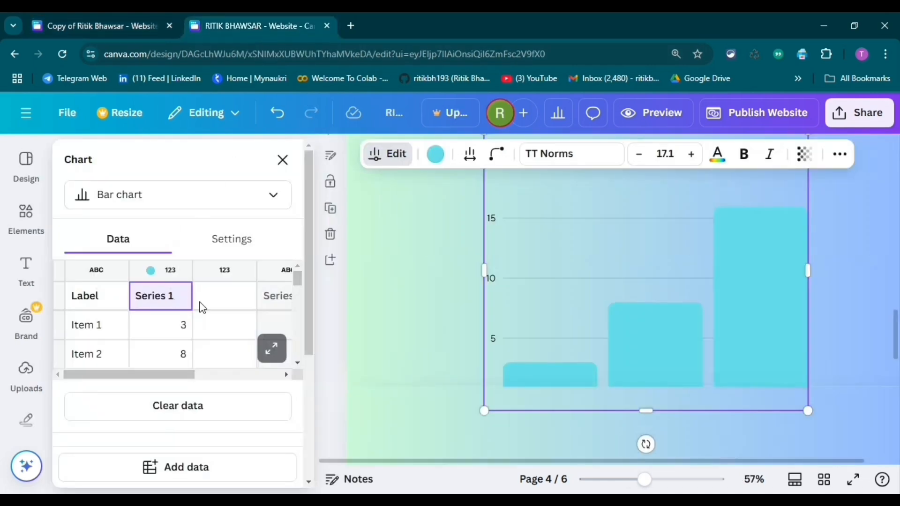
key("BackSpace")
Rename the chart's first two data labels as Machine learning and Data analytics, following the reference chart
left_click(100, 329)
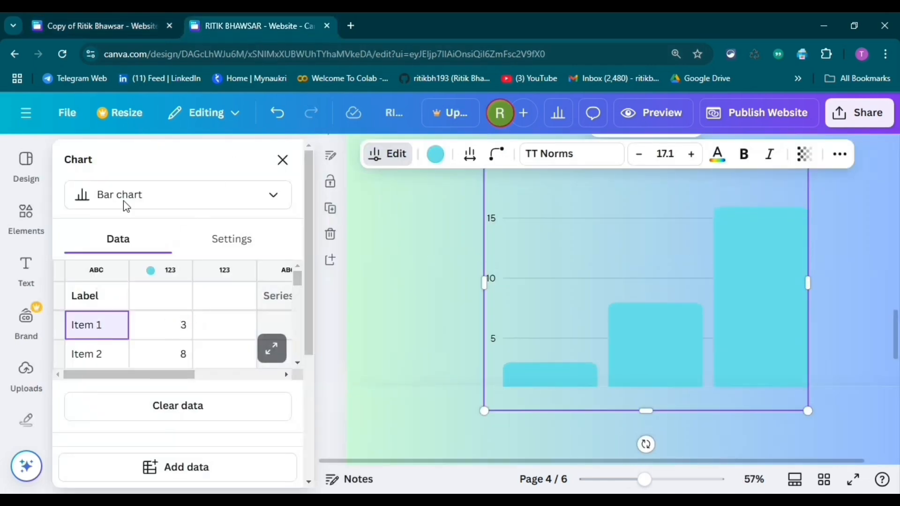
left_click(111, 27)
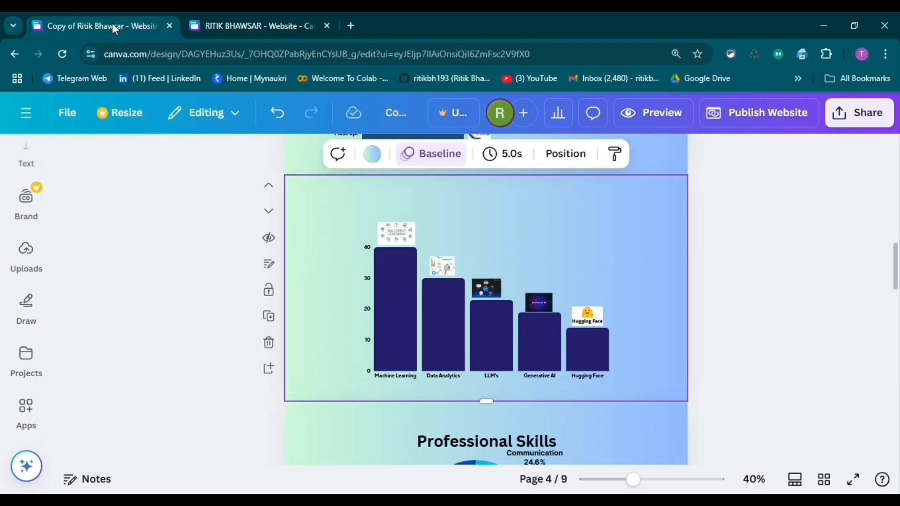
left_click(221, 21)
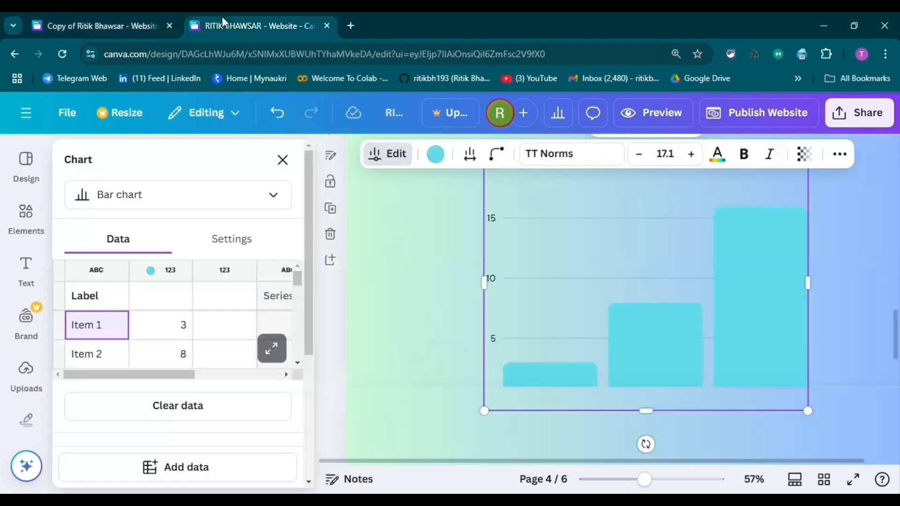
double_click(95, 317)
type("Machine learn")
left_click(106, 354)
type("Da")
type("ta analytics")
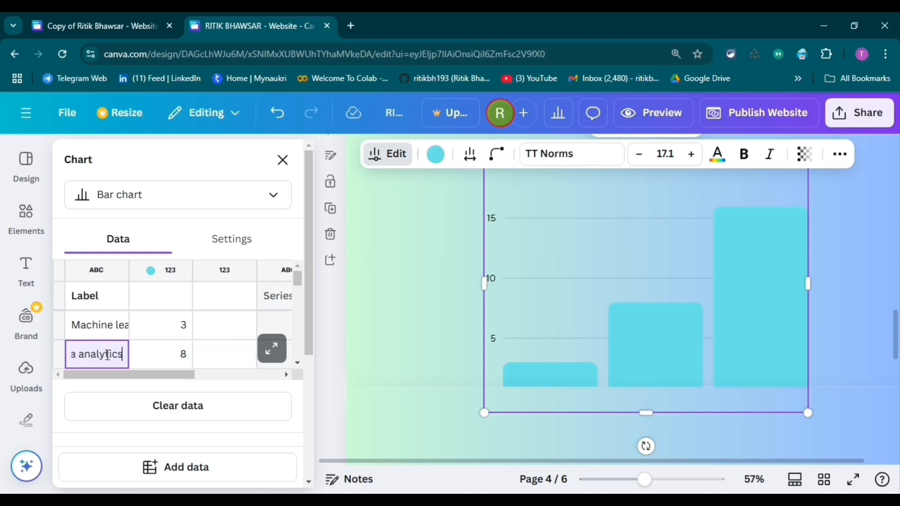
Check the reference chart and enter LLM's and Generative AI as the third and fourth data labels
scroll(108, 354, "down", 2)
left_click(110, 322)
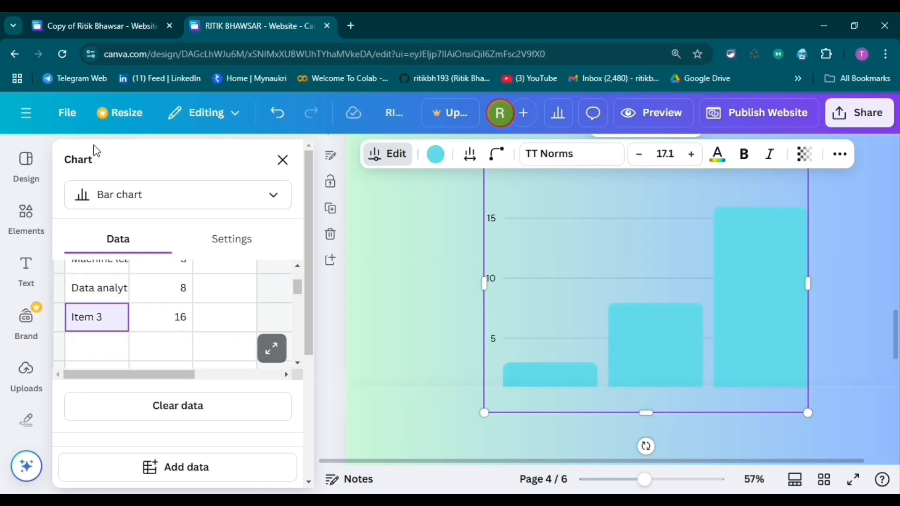
left_click(93, 14)
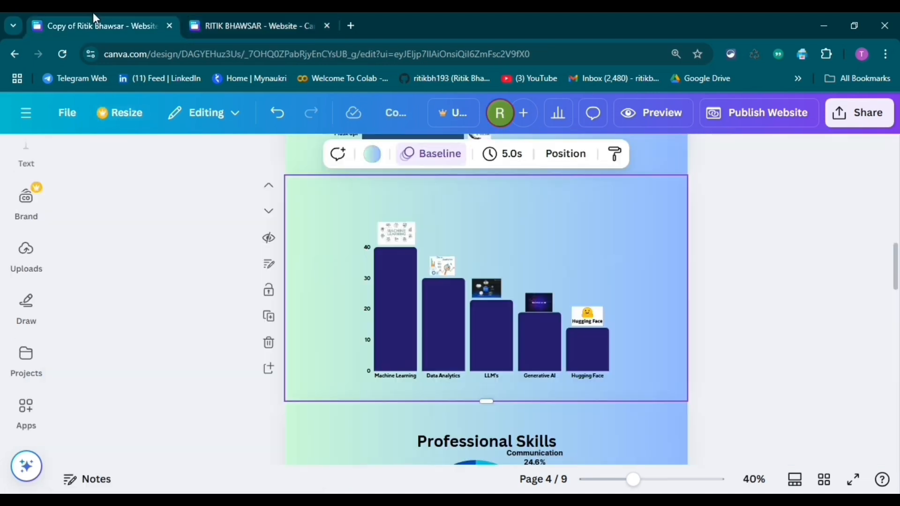
left_click(254, 14)
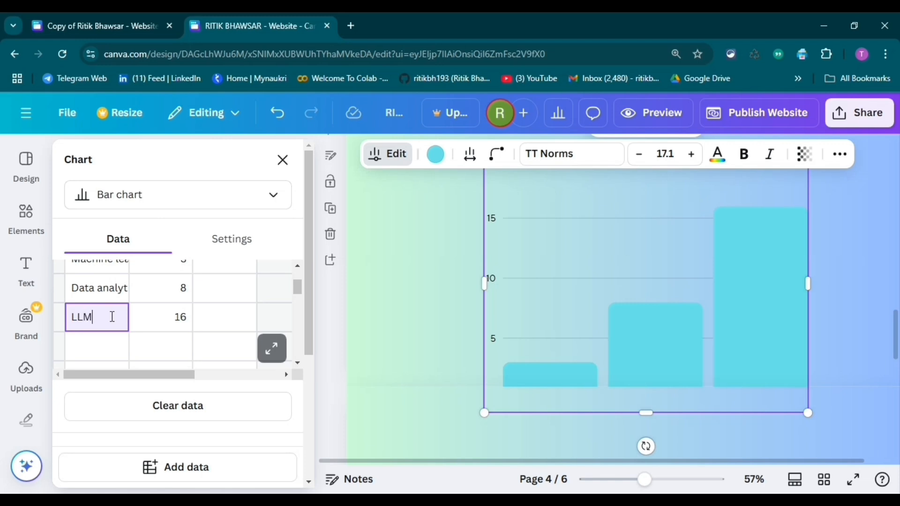
left_click(111, 357)
type("Generative AI")
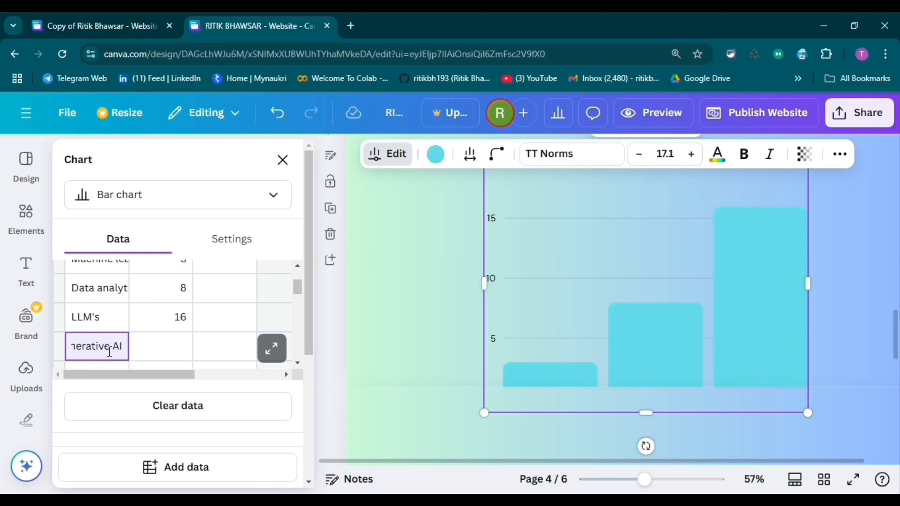
Check the last bar's name in the reference chart and add Hugging face as the fifth data label
scroll(133, 325, "down", 2)
left_click(88, 14)
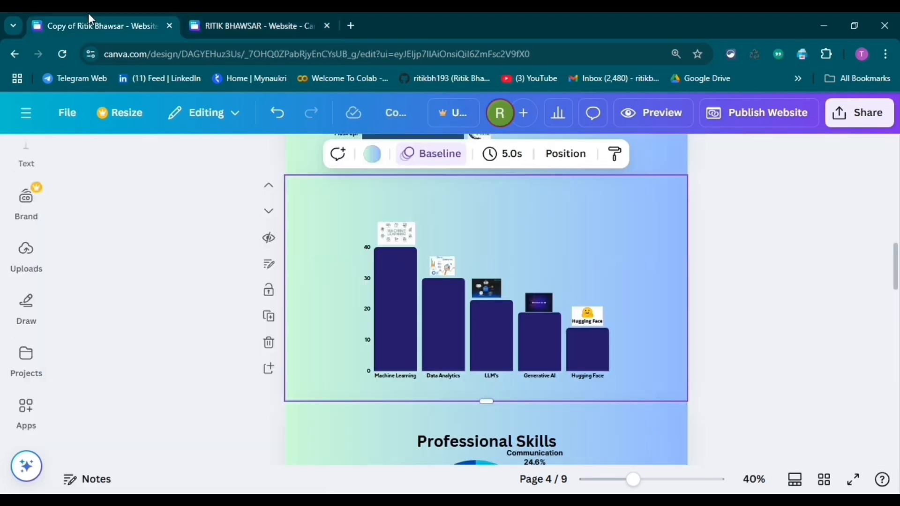
left_click(269, 13)
left_click(89, 319)
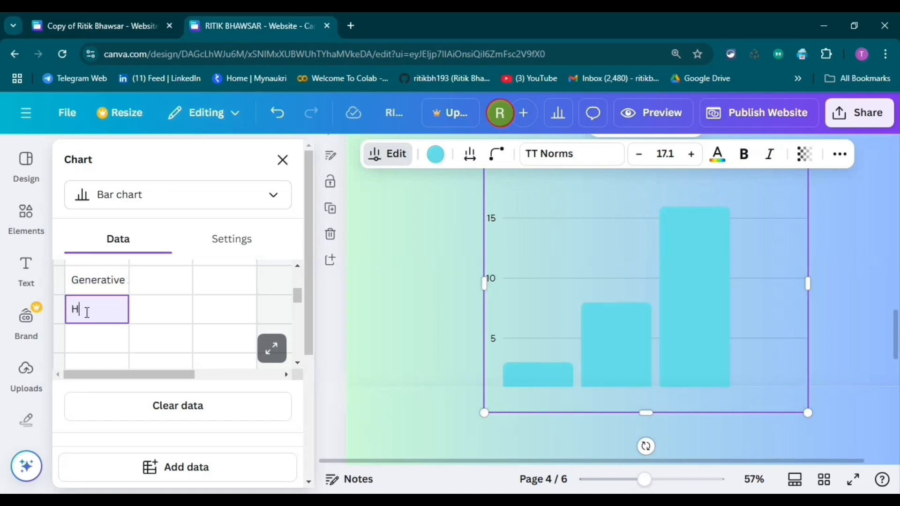
type("Hugging face")
left_click(148, 335)
Consult the reference bar heights and set Machine learning to 40 and Data analytics to 32
scroll(159, 313, "up", 5)
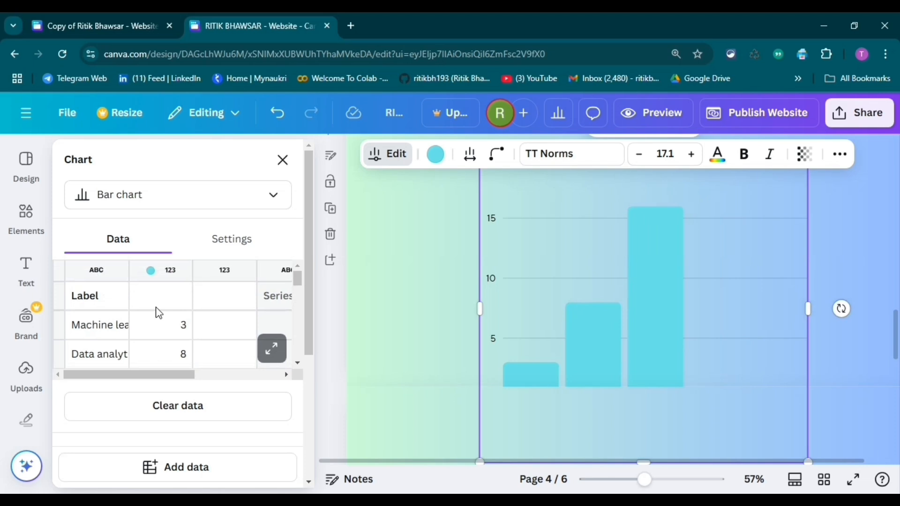
left_click(175, 322)
left_click(102, 19)
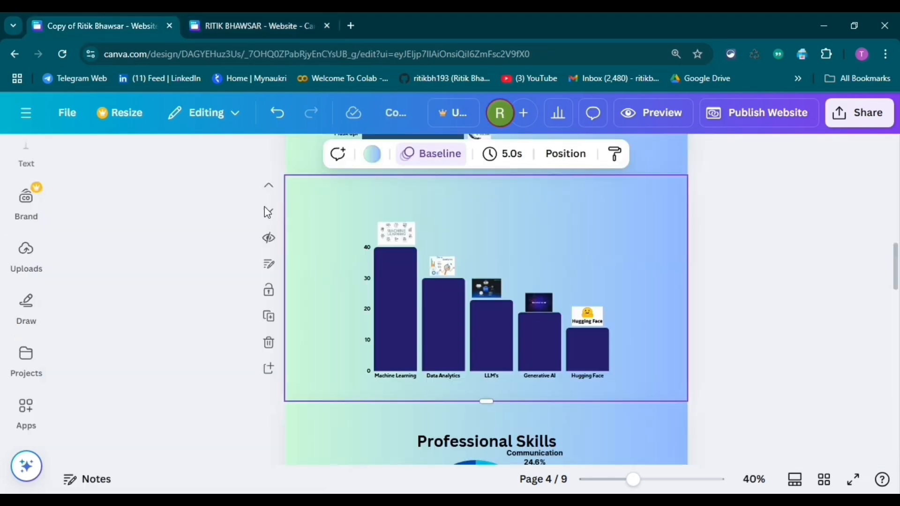
left_click(292, 28)
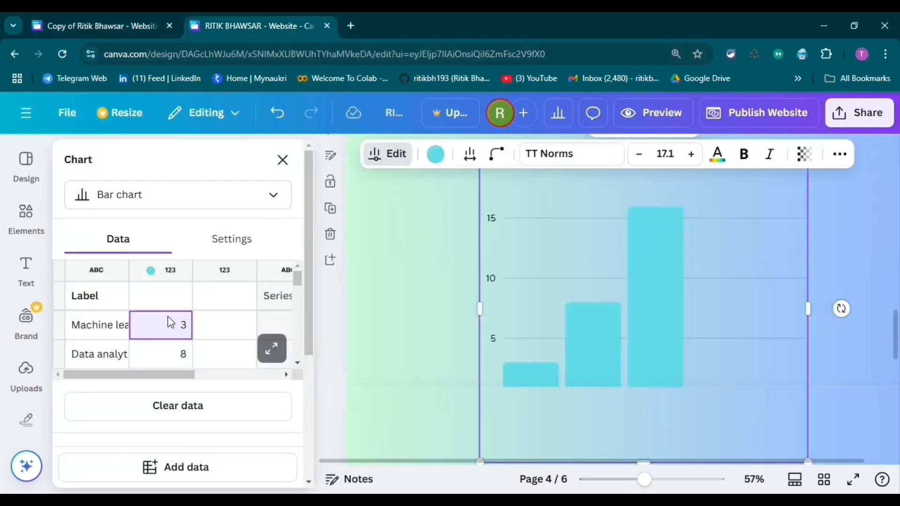
left_click(171, 353)
type("32")
scroll(172, 348, "down", 3)
scroll(173, 305, "up", 3)
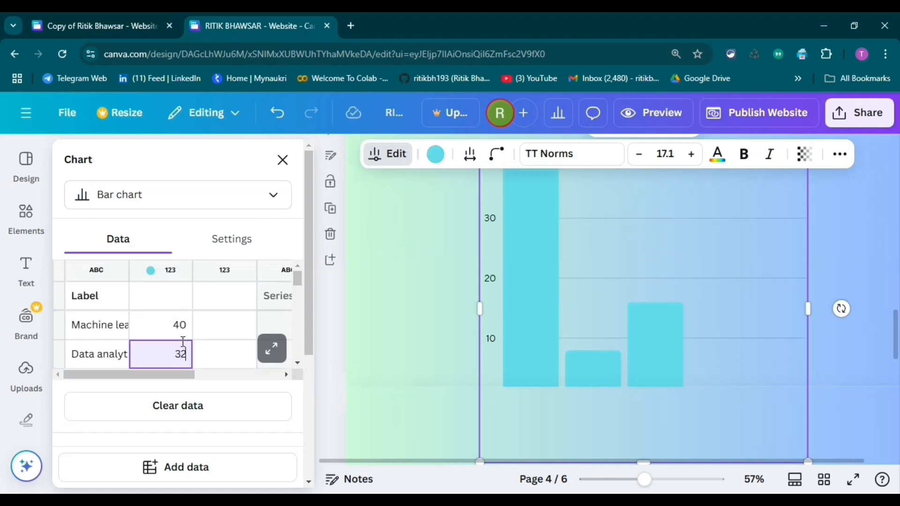
Set the chart values for LLM's to 29, Generative AI to 21 and Hugging face to 16
scroll(181, 341, "down", 1)
left_click(167, 316)
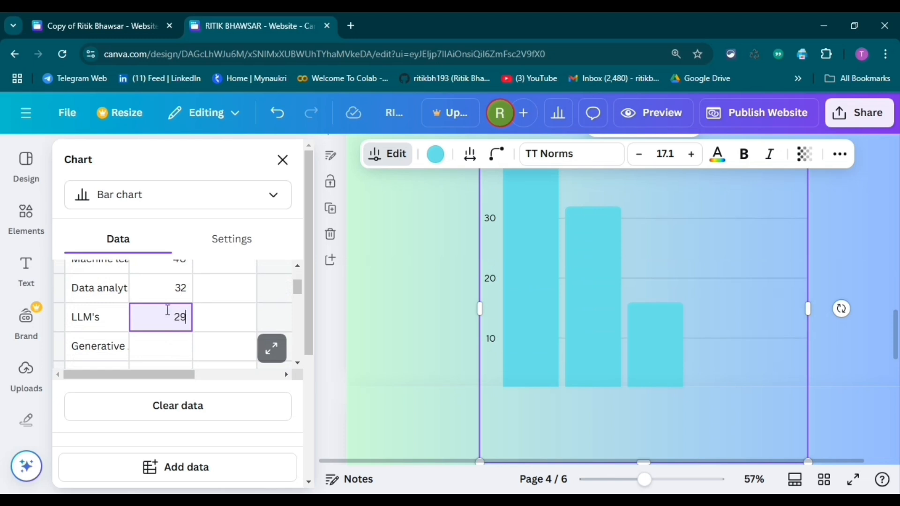
scroll(167, 309, "down", 2)
left_click(164, 284)
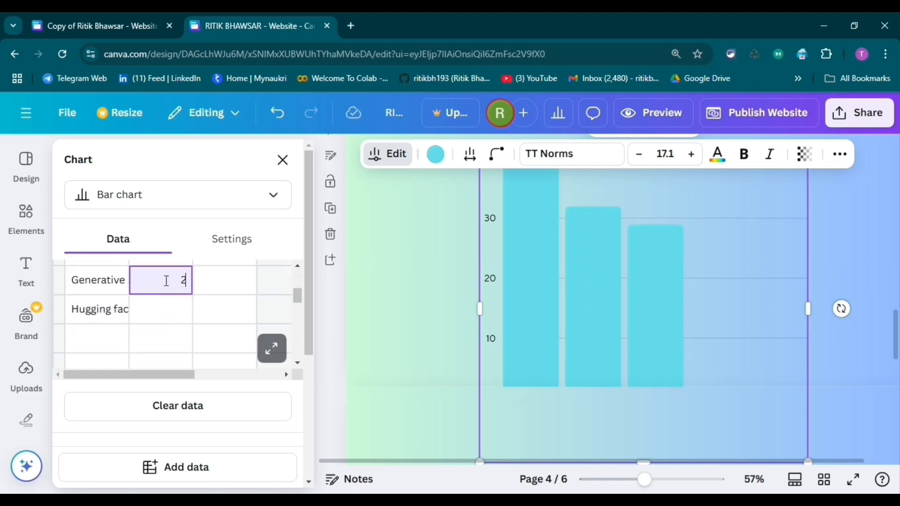
left_click(177, 315)
type("1")
left_click(201, 313)
Widen the five-bar chart on page 4 by extending its left edge outward
scroll(388, 309, "up", 1)
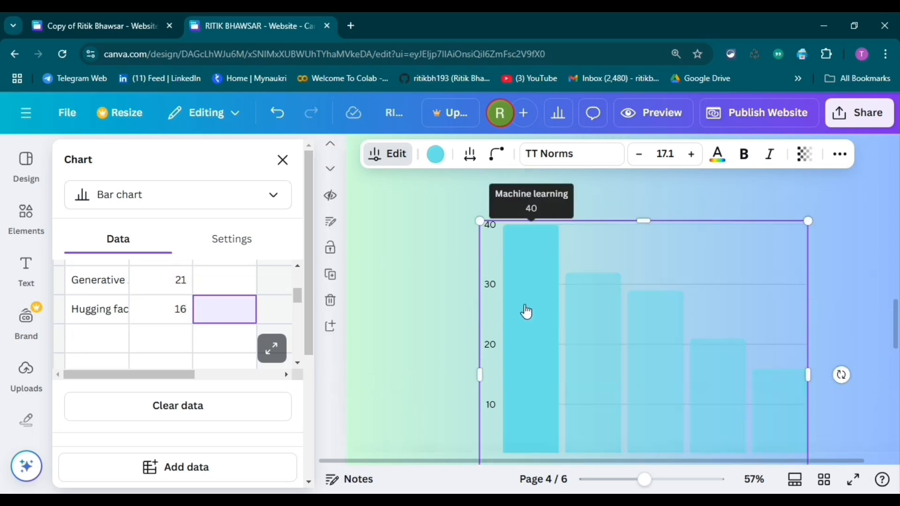
left_click_drag(425, 380, 410, 377)
scroll(540, 328, "down", 2)
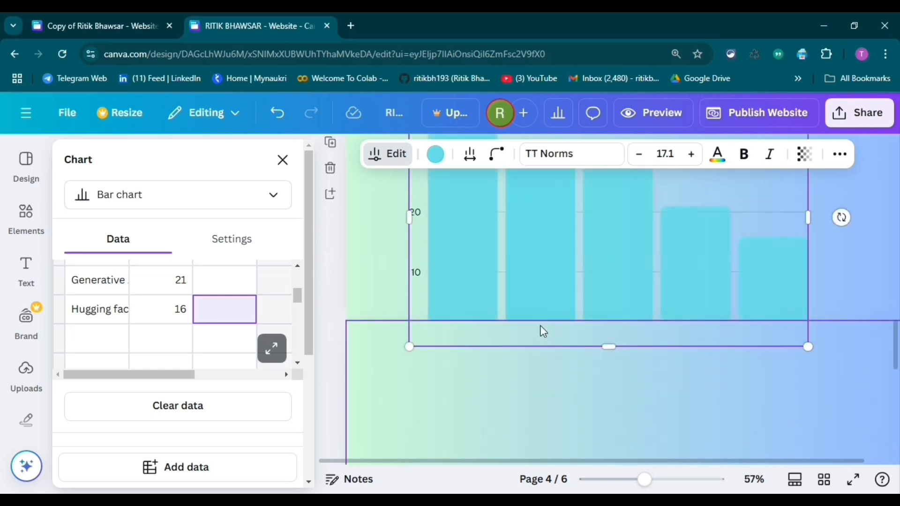
scroll(643, 253, "up", 2)
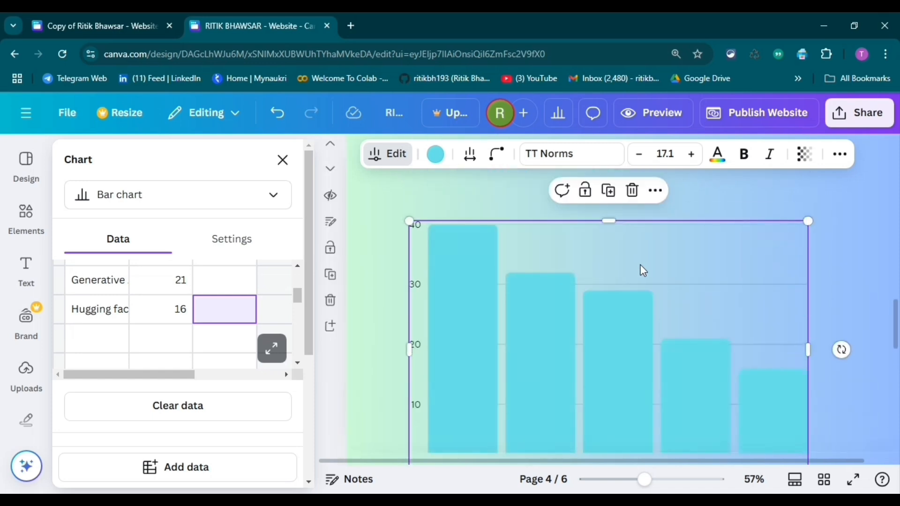
Turn off the chart's grid lines and recolor its bars with the dark navy document color
left_click(235, 257)
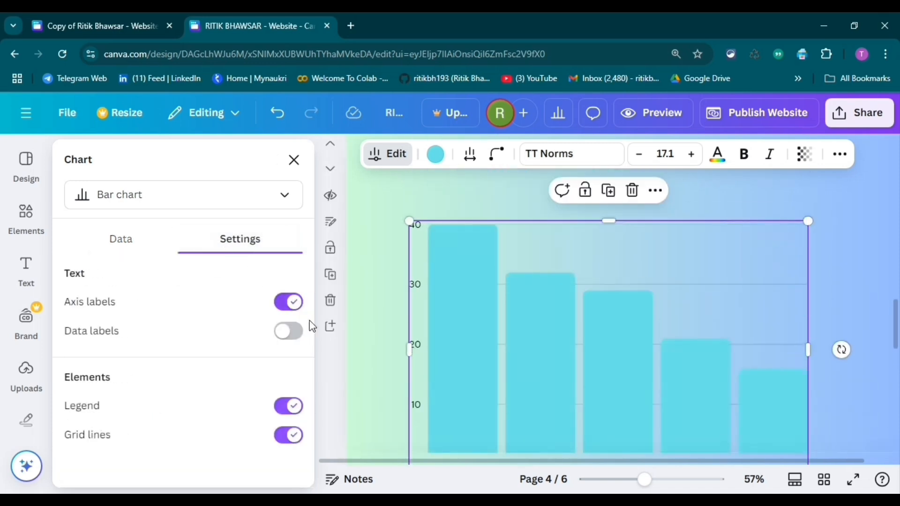
left_click(283, 438)
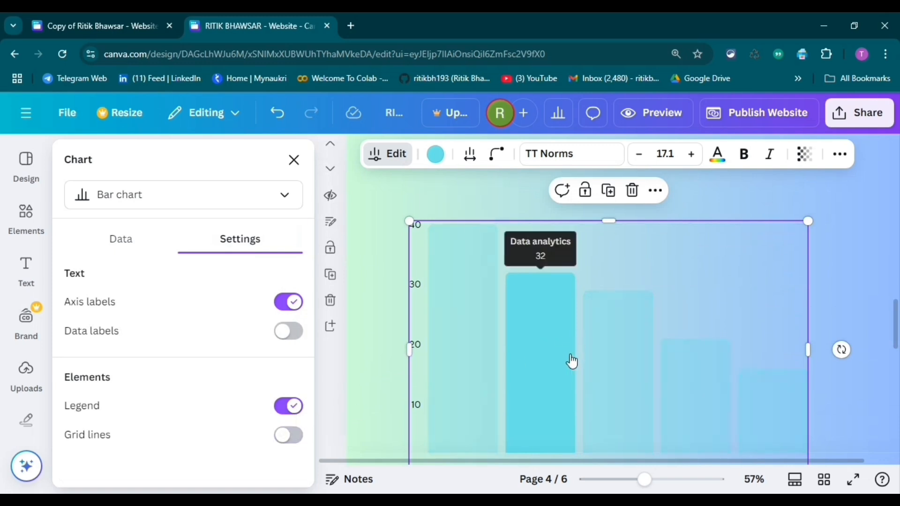
left_click(435, 153)
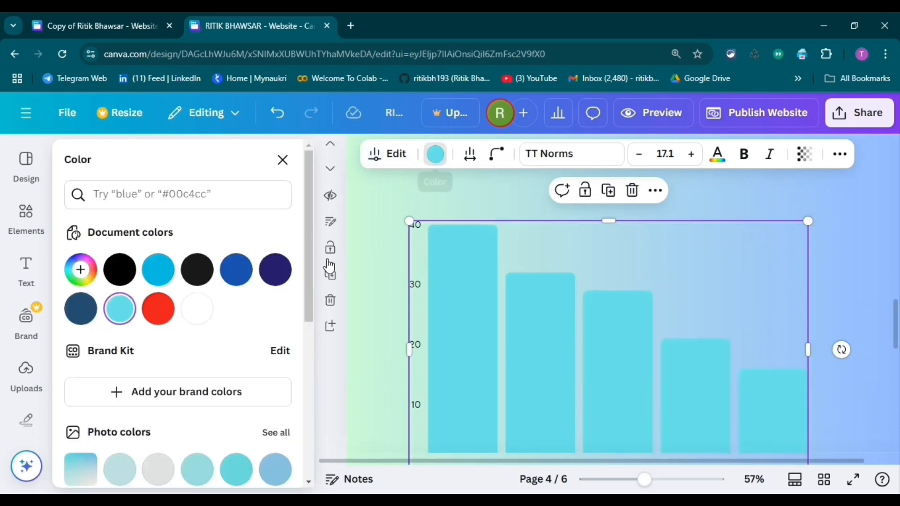
left_click(275, 270)
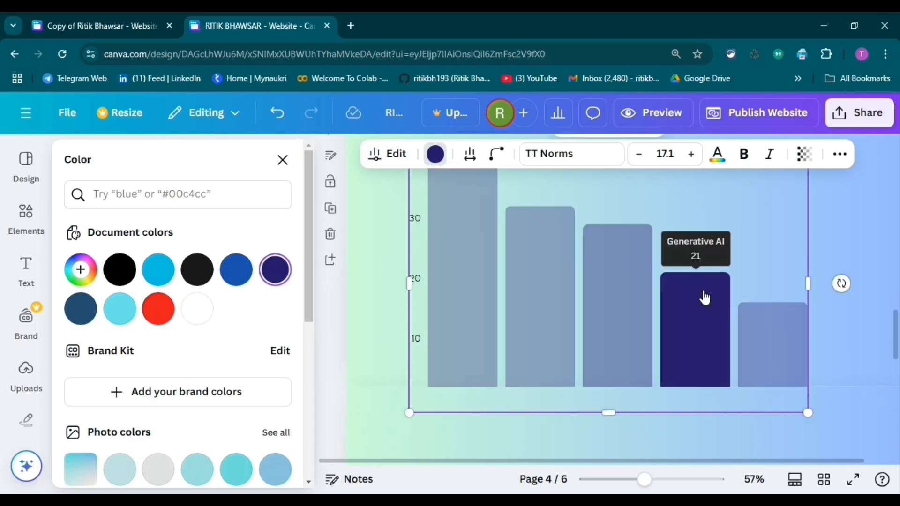
scroll(600, 316, "down", 2)
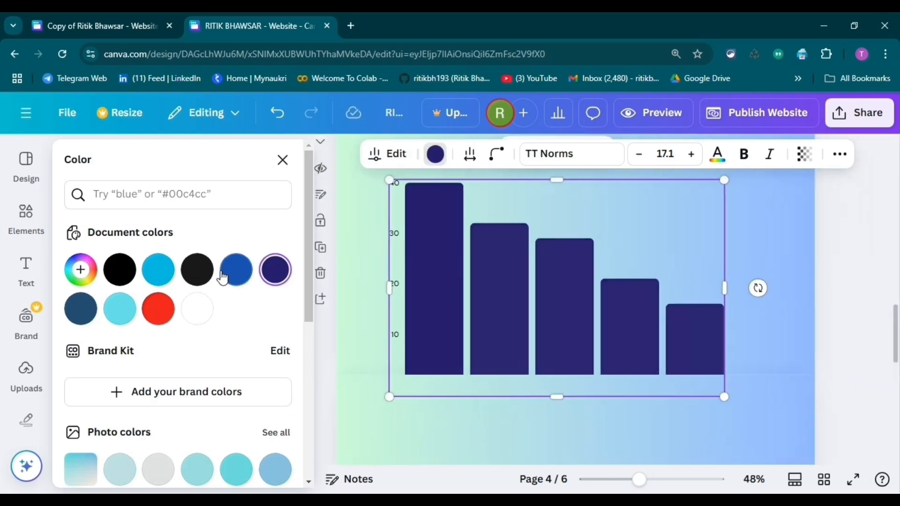
scroll(247, 285, "down", 4)
scroll(247, 285, "up", 4)
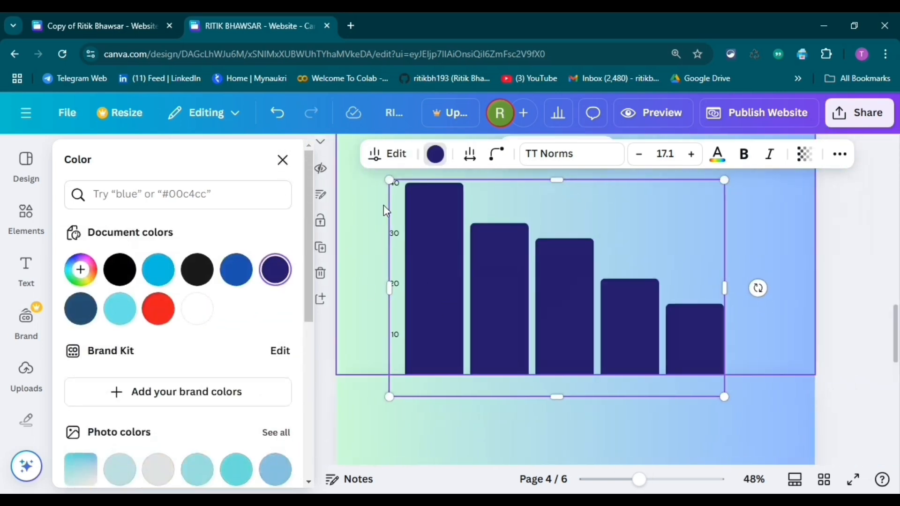
left_click(387, 155)
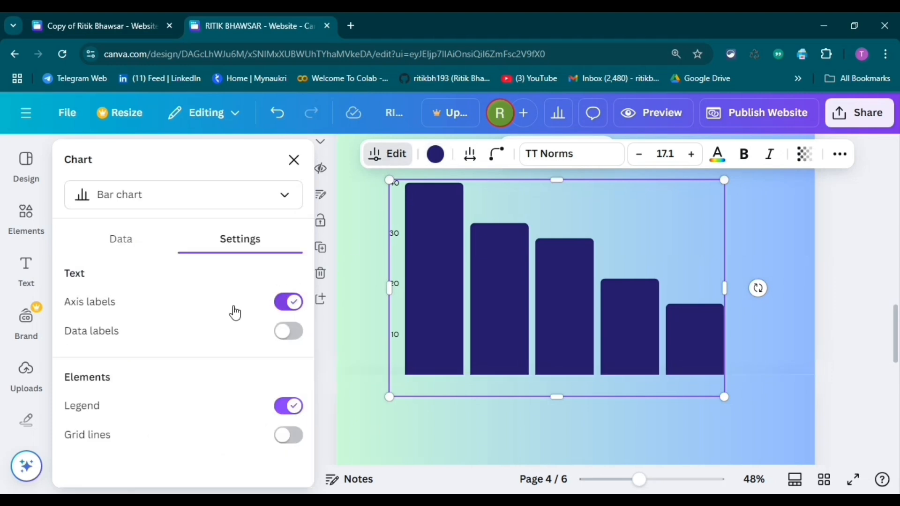
left_click(295, 336)
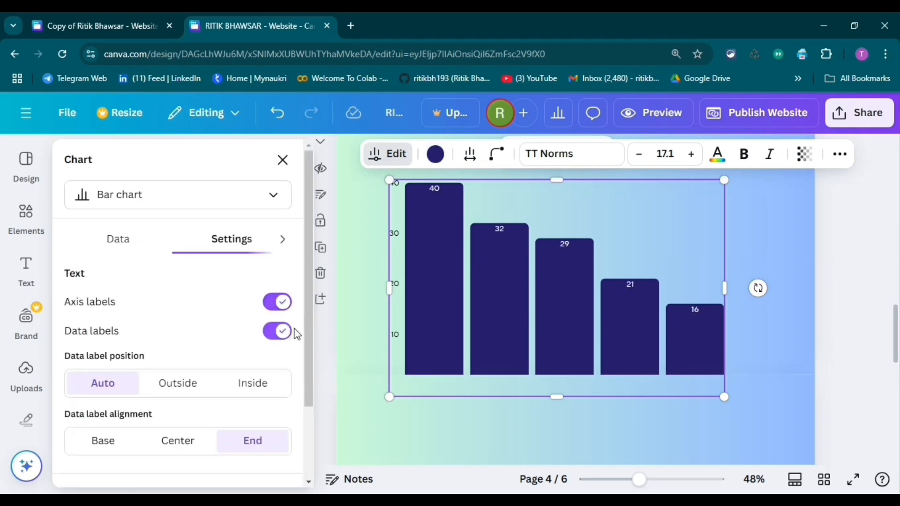
left_click(280, 337)
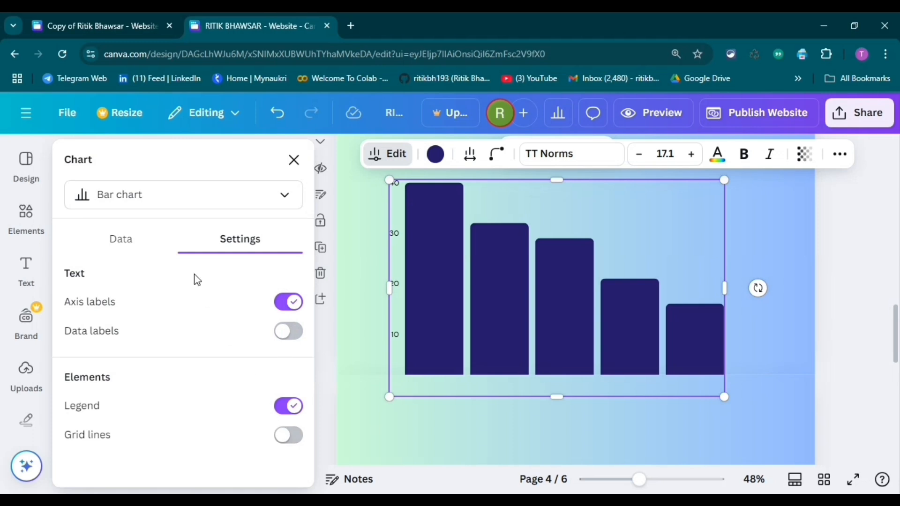
Name the value column of the chart's data table "skills"
left_click(123, 245)
scroll(181, 347, "up", 3)
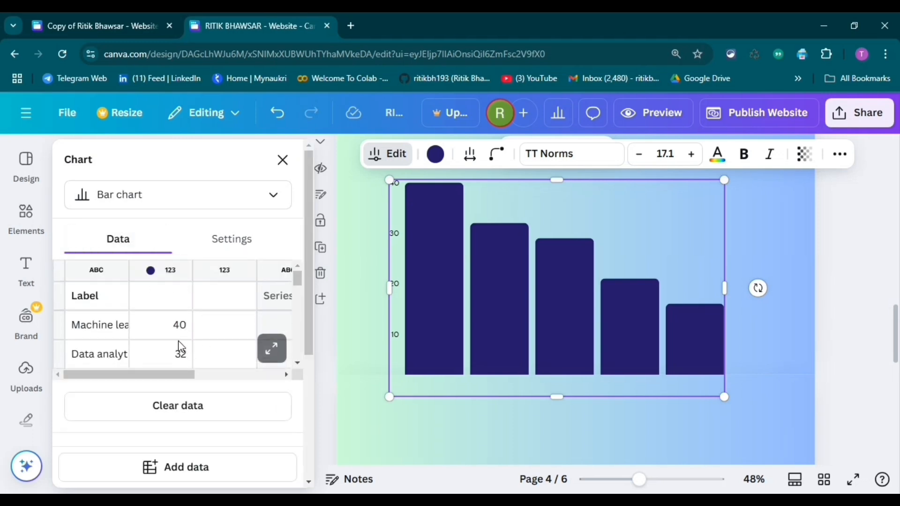
left_click(164, 299)
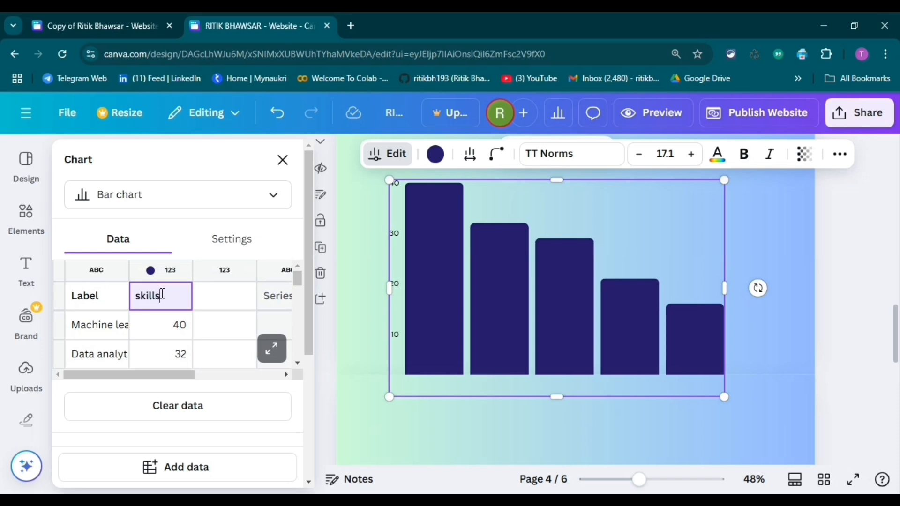
type("skills")
left_click(167, 327)
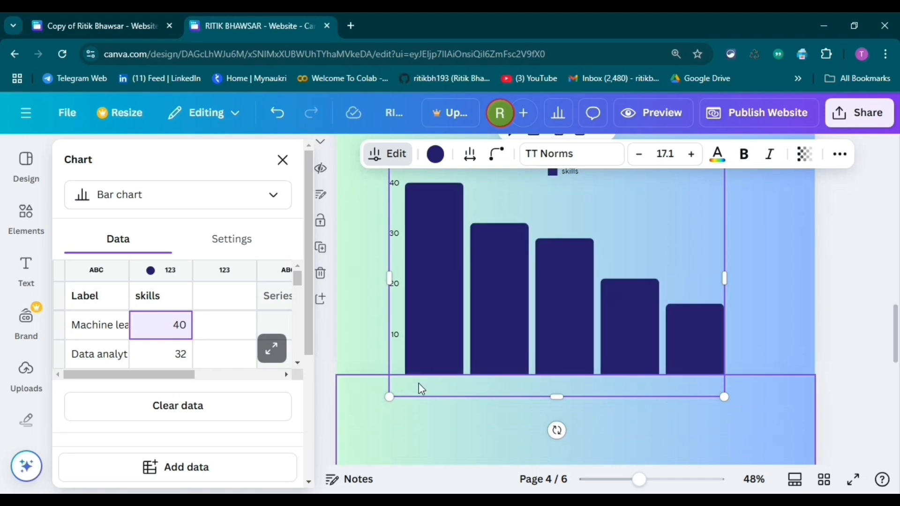
scroll(176, 348, "down", 5)
scroll(162, 343, "up", 5)
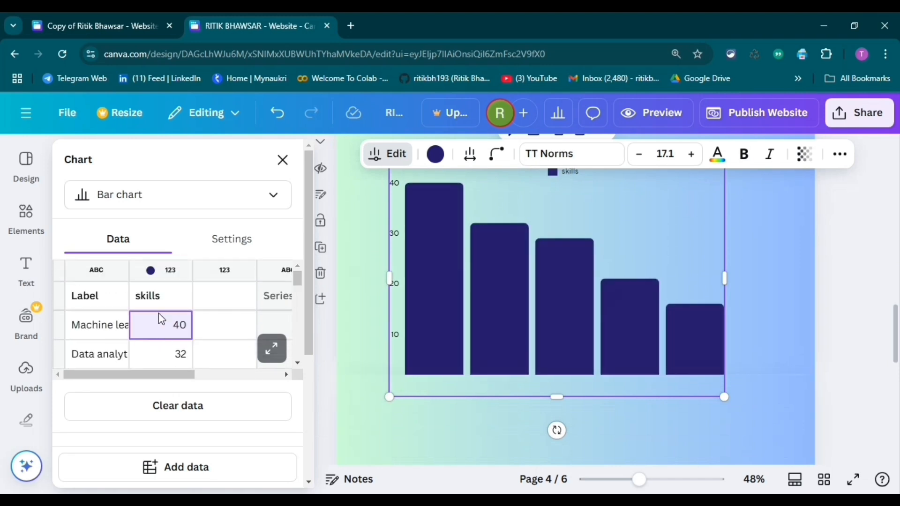
Clear the chart's label source in the data selection and assign the Label column to it again
left_click(96, 272)
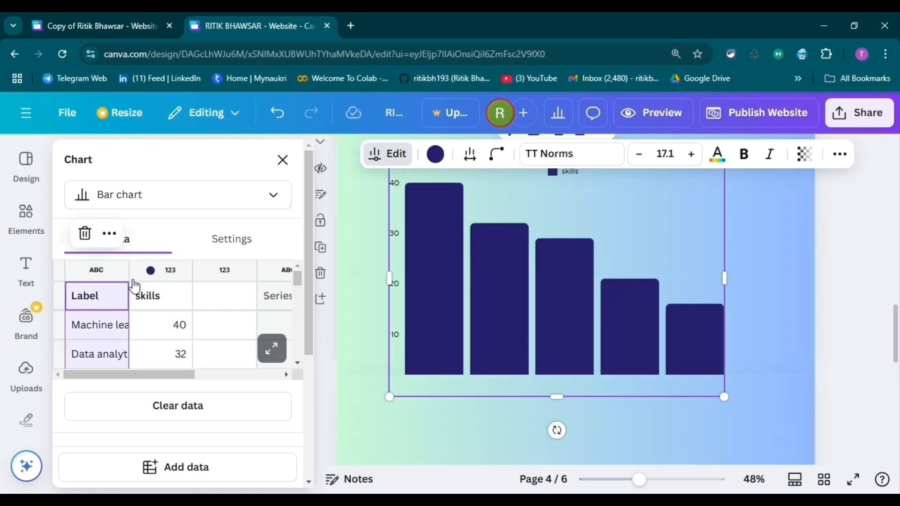
scroll(141, 290, "down", 3)
scroll(206, 300, "down", 3)
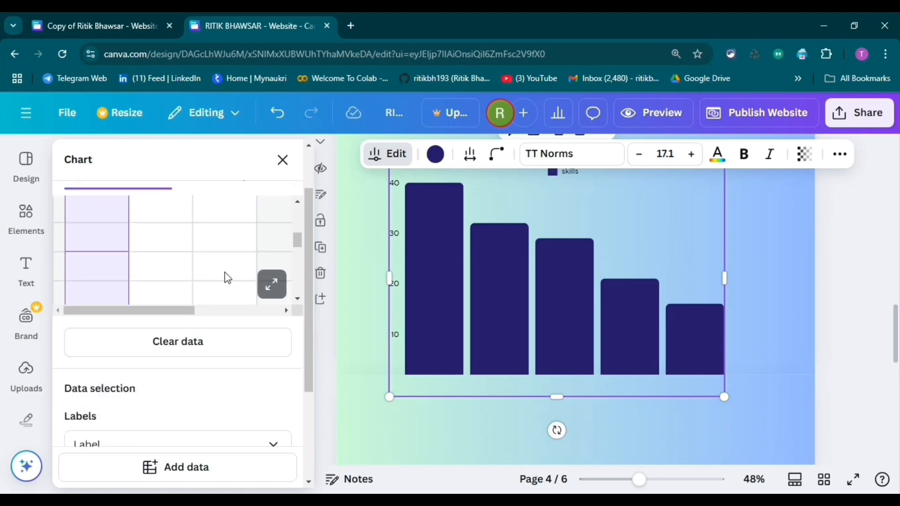
left_click(235, 443)
scroll(229, 403, "down", 1)
scroll(216, 299, "up", 1)
left_click(212, 279)
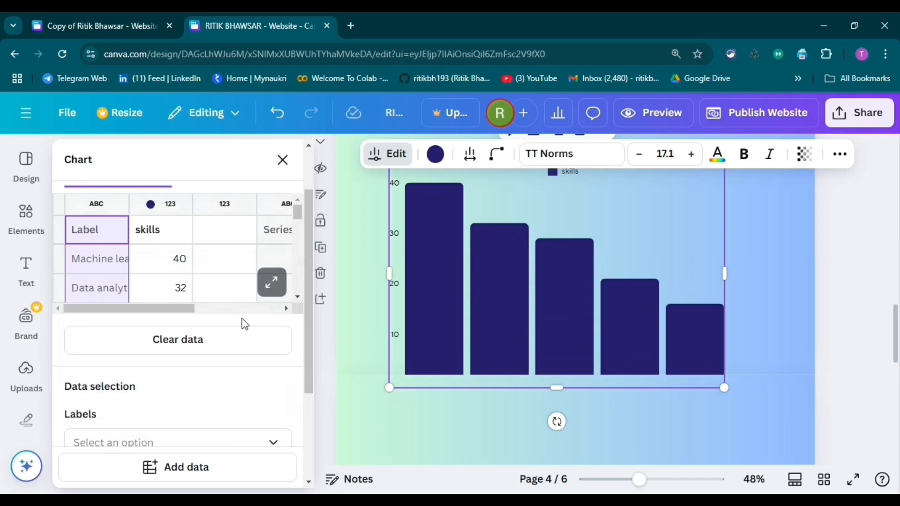
scroll(246, 335, "down", 3)
mouse_move(562, 400)
left_mouse_down()
mouse_move(564, 408)
mouse_move(564, 395)
left_mouse_up()
scroll(224, 370, "down", 1)
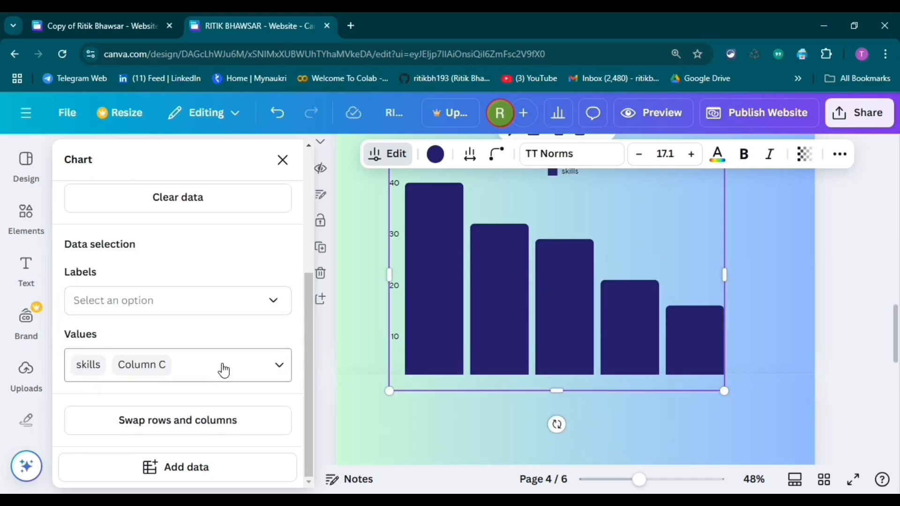
scroll(241, 322, "up", 2)
scroll(241, 337, "down", 2)
left_click(192, 306)
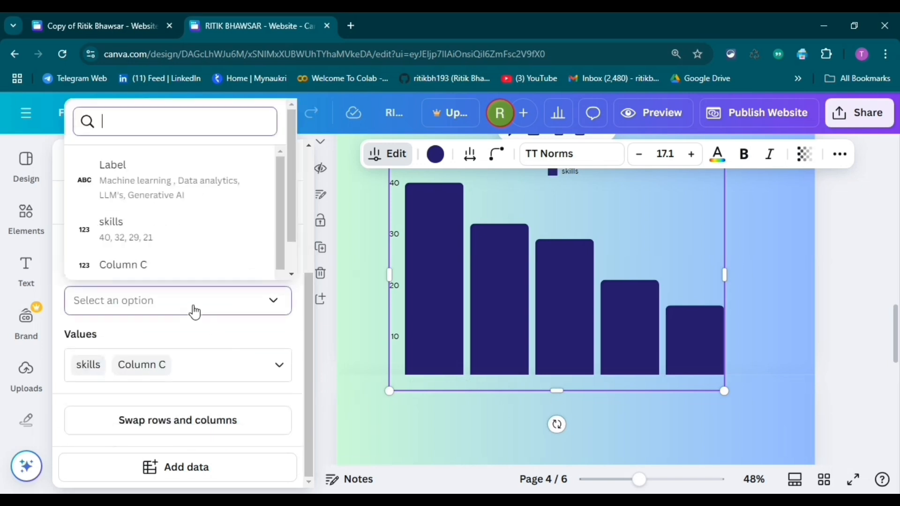
left_click(162, 183)
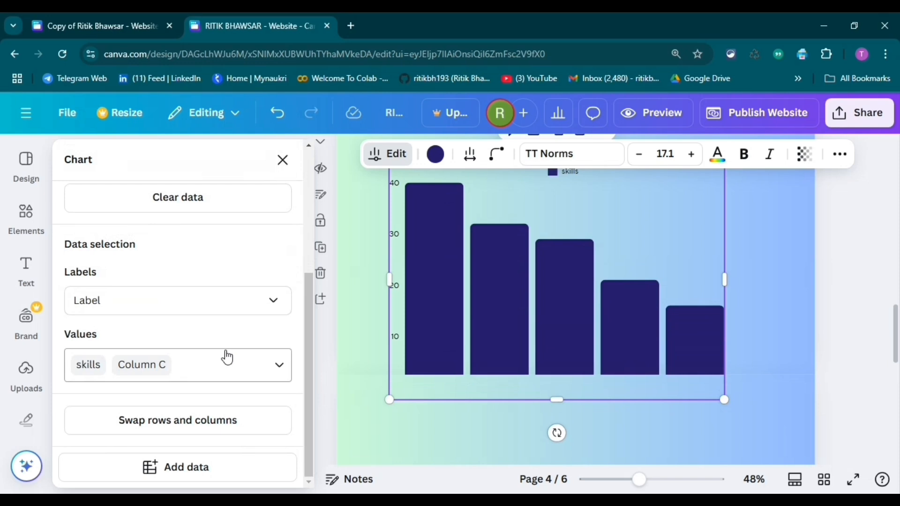
scroll(226, 357, "up", 4)
left_click_drag(175, 365, 72, 369)
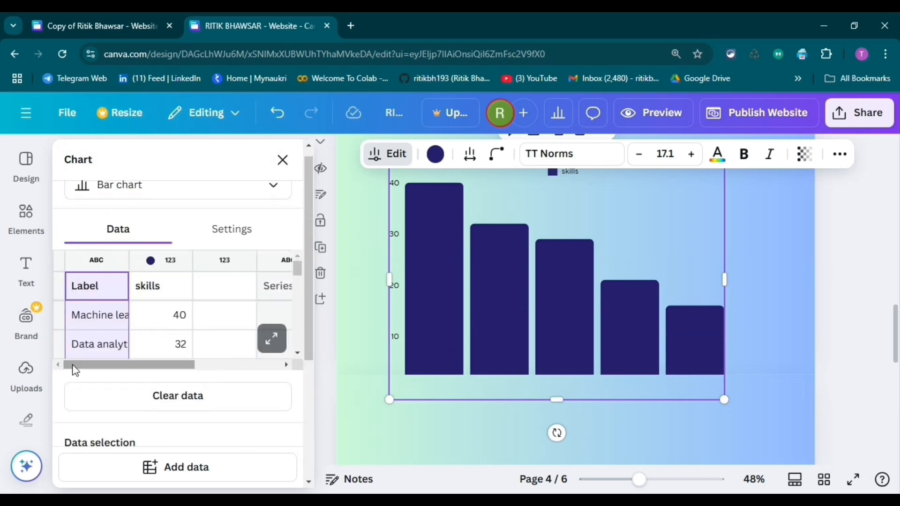
left_click(221, 232)
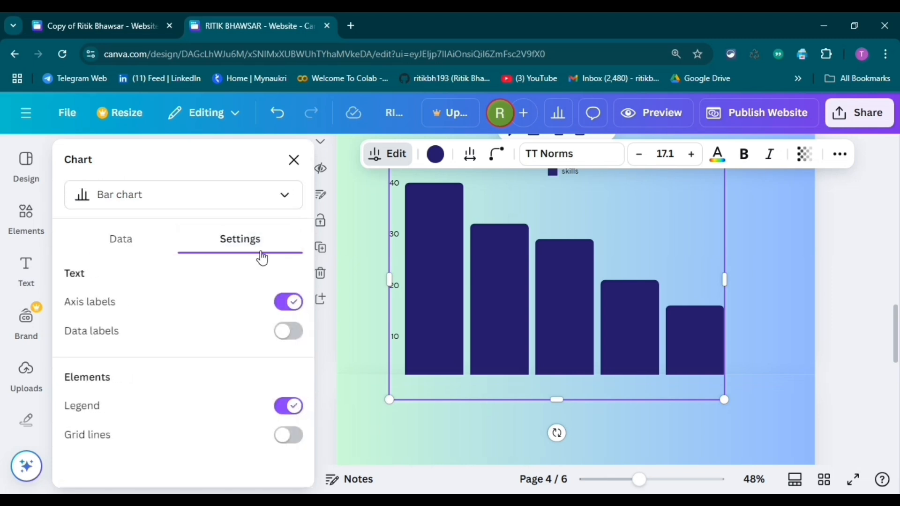
left_click(285, 331)
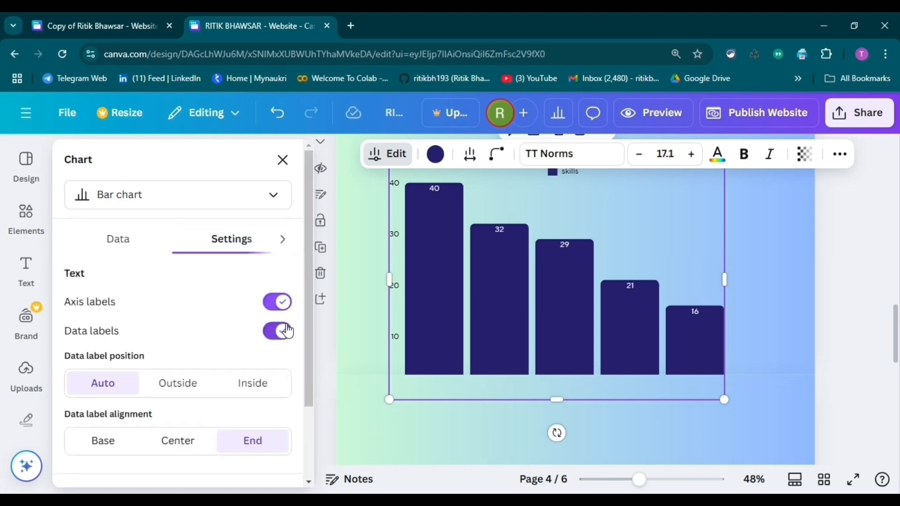
scroll(281, 323, "down", 2)
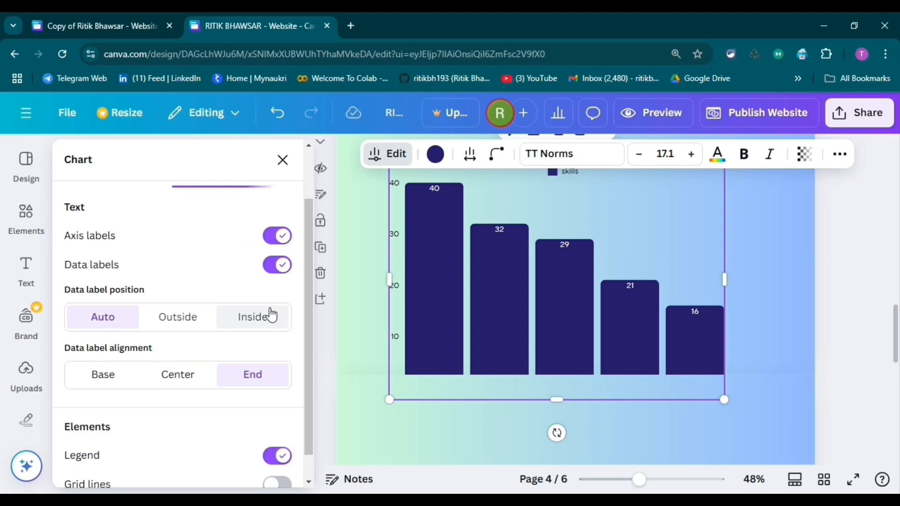
left_click(272, 265)
left_click(288, 302)
left_click(289, 301)
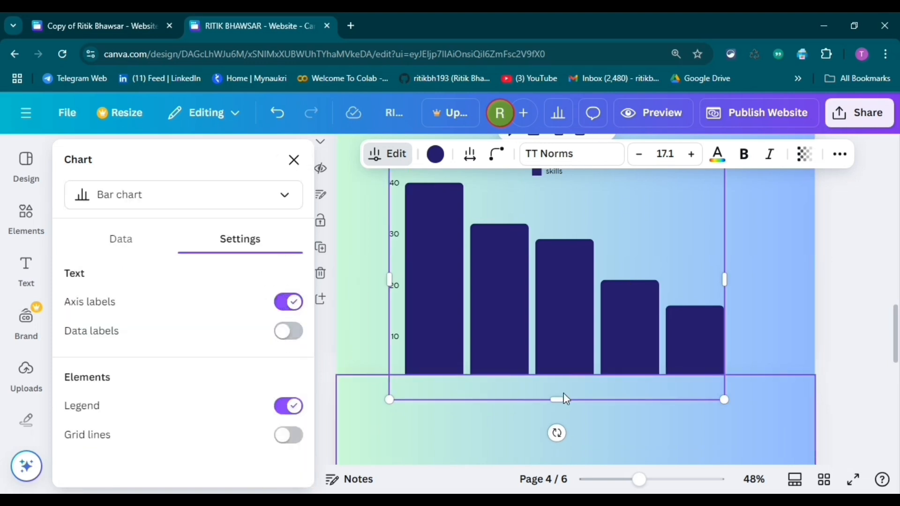
Stretch the skills bar chart wider and slightly taller, and make its text bold
left_click_drag(723, 281, 759, 280)
left_click_drag(582, 397, 577, 413)
left_click(743, 153)
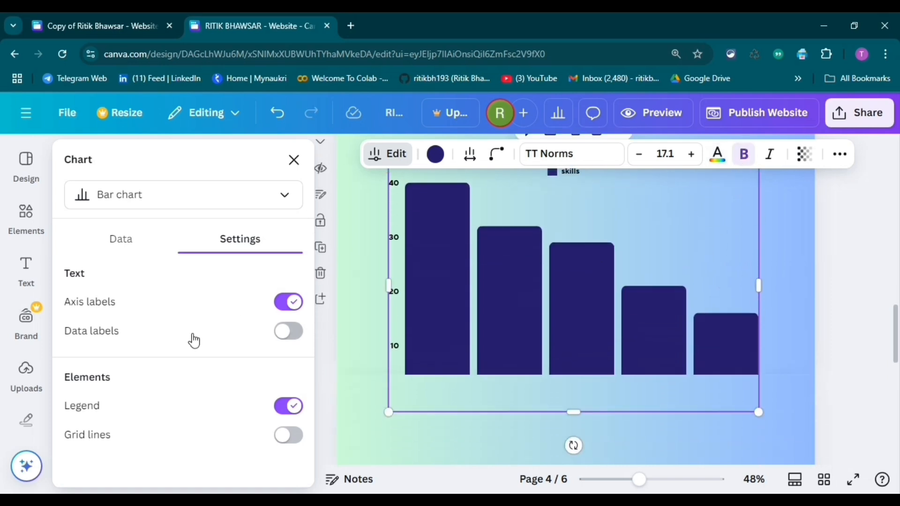
left_click(287, 435)
left_click(287, 434)
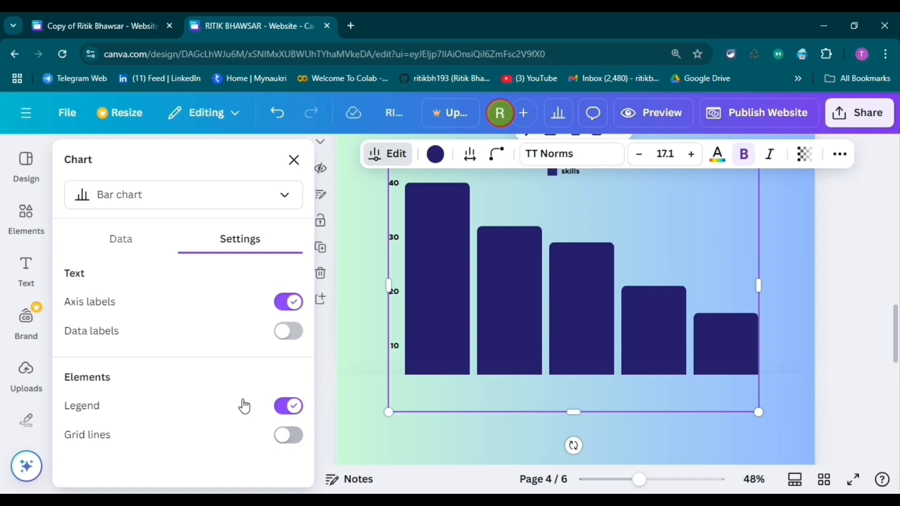
left_click(135, 244)
scroll(141, 328, "down", 5)
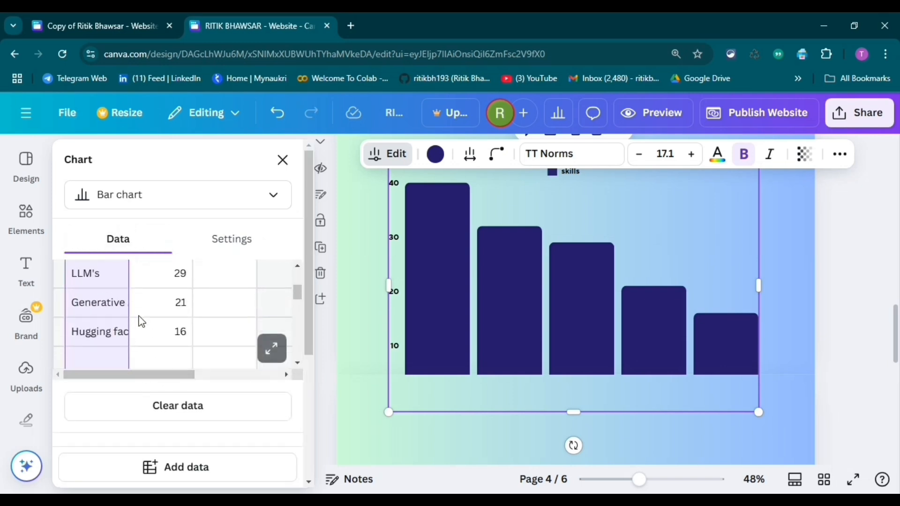
left_click(115, 307)
scroll(156, 323, "up", 5)
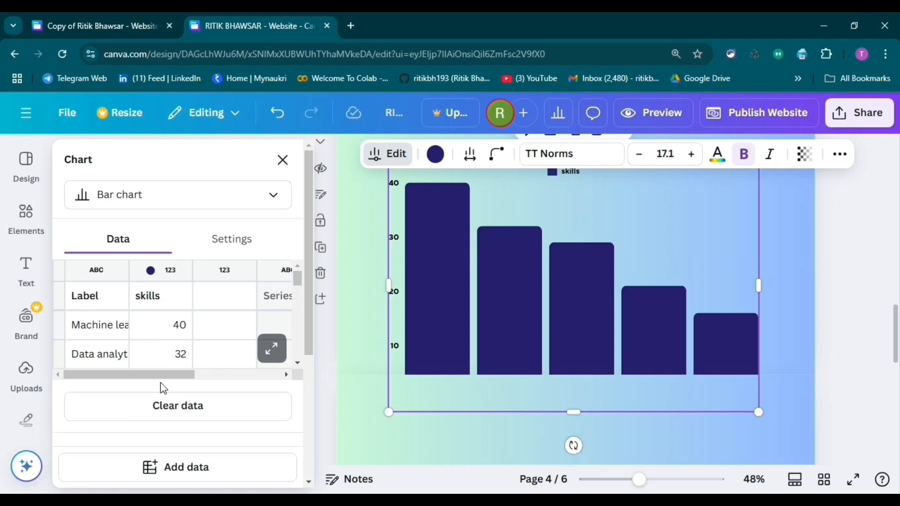
scroll(178, 332, "down", 5)
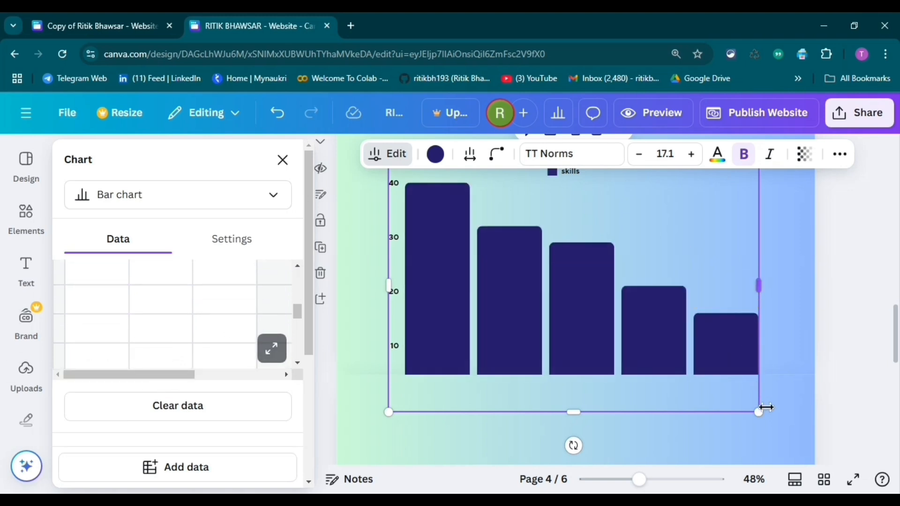
Widen the skills chart further toward the page's right edge and move it up so it fits entirely within page 4
left_click_drag(759, 289, 781, 287)
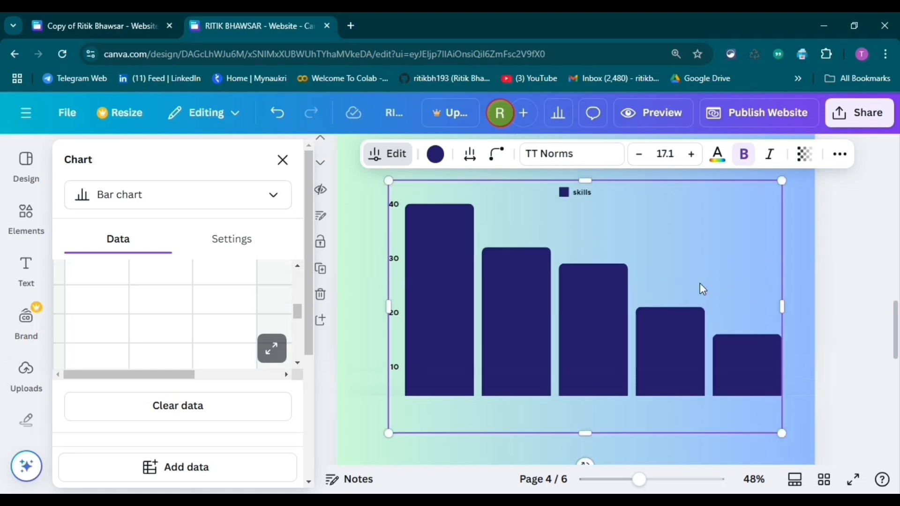
scroll(621, 275, "up", 3)
scroll(622, 276, "down", 1)
scroll(586, 302, "down", 3)
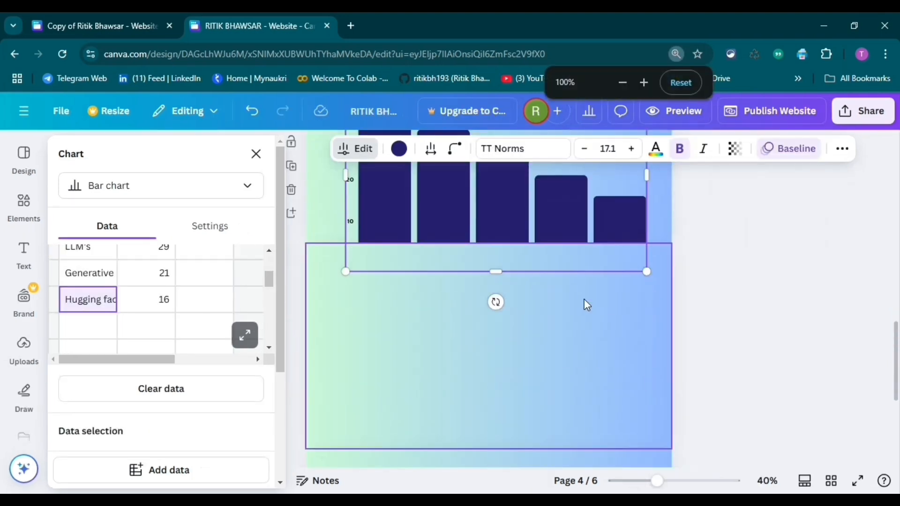
scroll(555, 298, "up", 3)
scroll(557, 282, "down", 2)
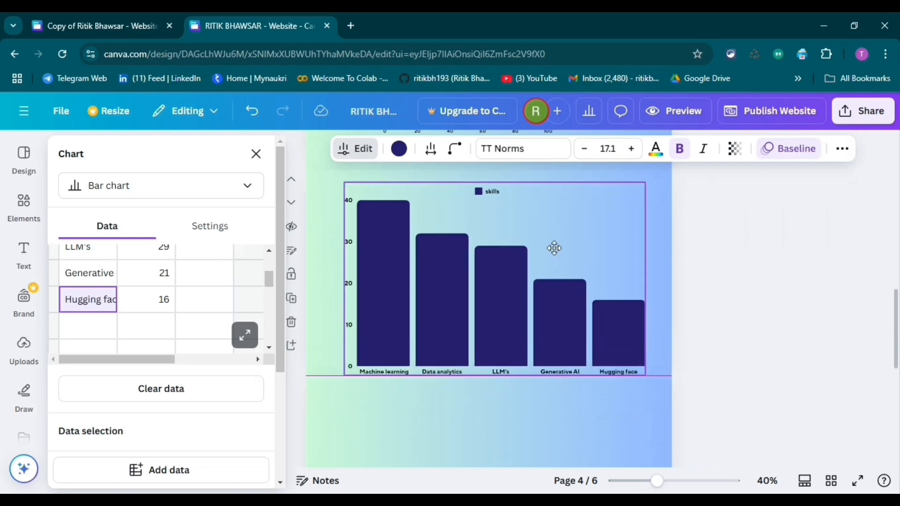
scroll(560, 288, "up", 5)
scroll(561, 292, "down", 3)
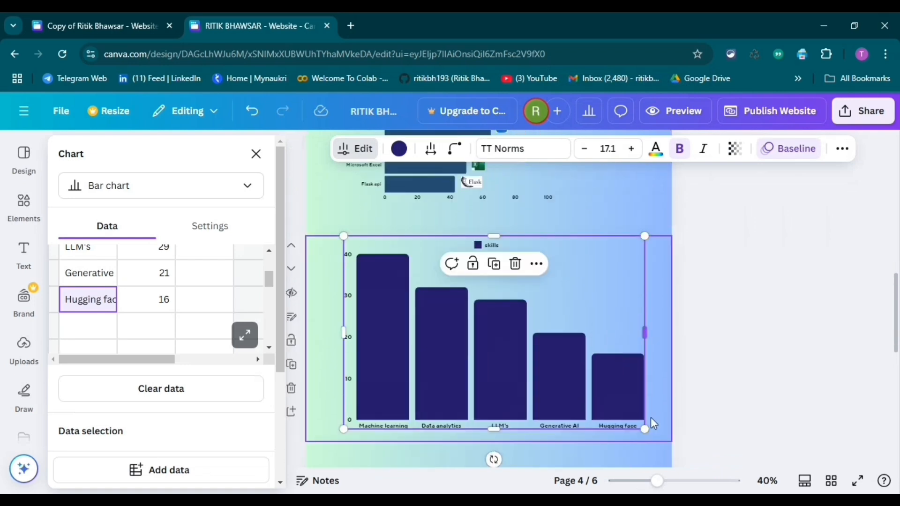
Scale the skills chart down proportionally from its corner and reposition it below the Technical Skills chart
left_click_drag(617, 413, 569, 378)
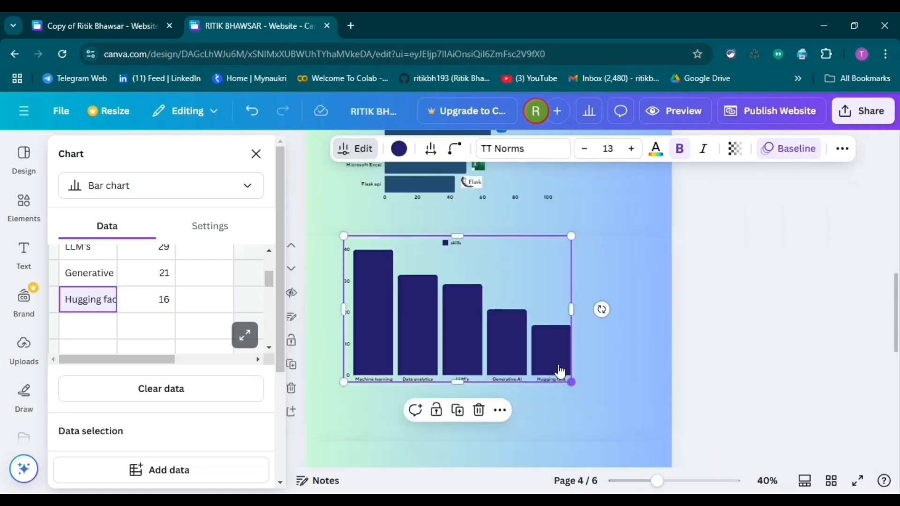
scroll(538, 287, "up", 2)
left_click_drag(552, 248, 583, 279)
left_click_drag(716, 428, 688, 412)
left_click_drag(629, 306, 628, 327)
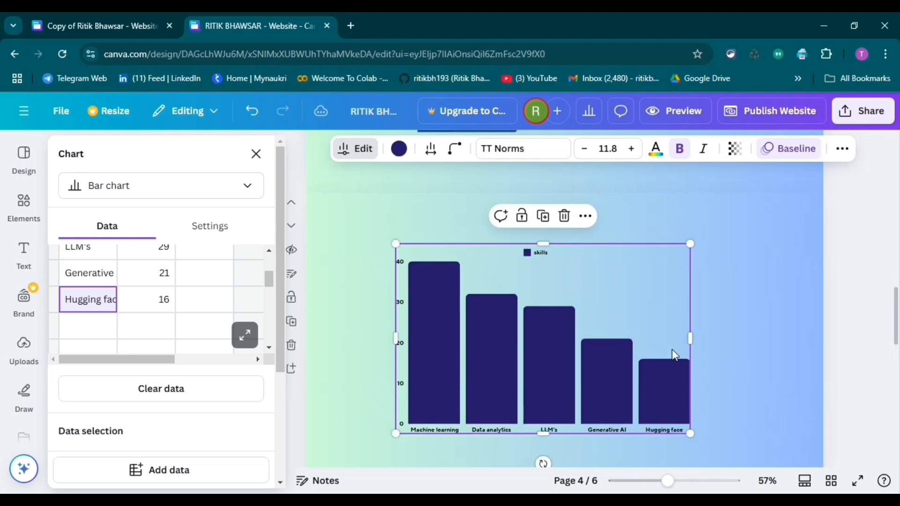
Increase the skills chart's text size to 14.8
scroll(671, 349, "up", 2)
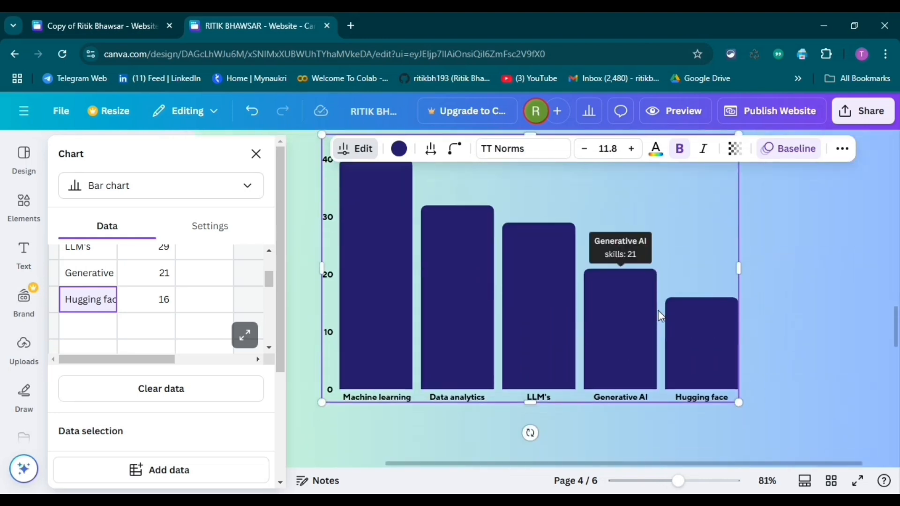
left_click(631, 148)
left_click(631, 149)
left_click(631, 149)
scroll(609, 267, "up", 1)
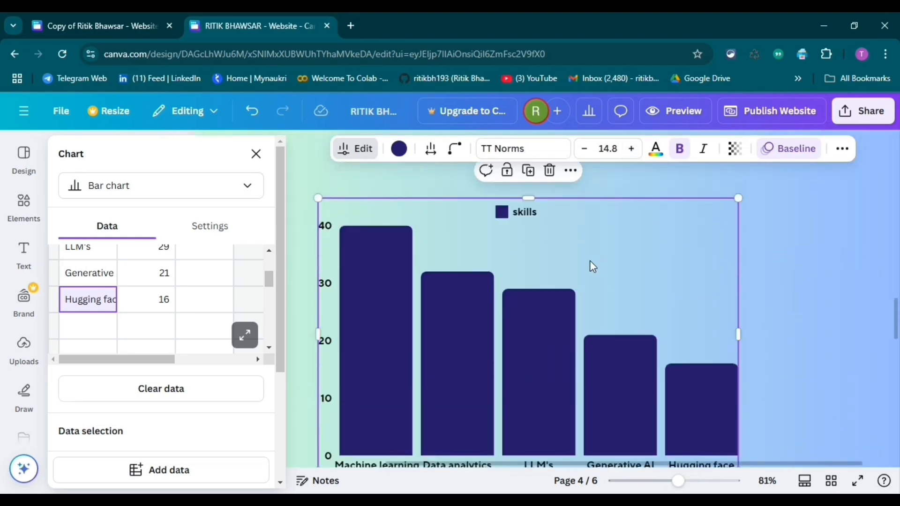
Close the side panel and shift the skills chart slightly right and down on page 4
left_click(257, 156)
scroll(573, 291, "up", 1)
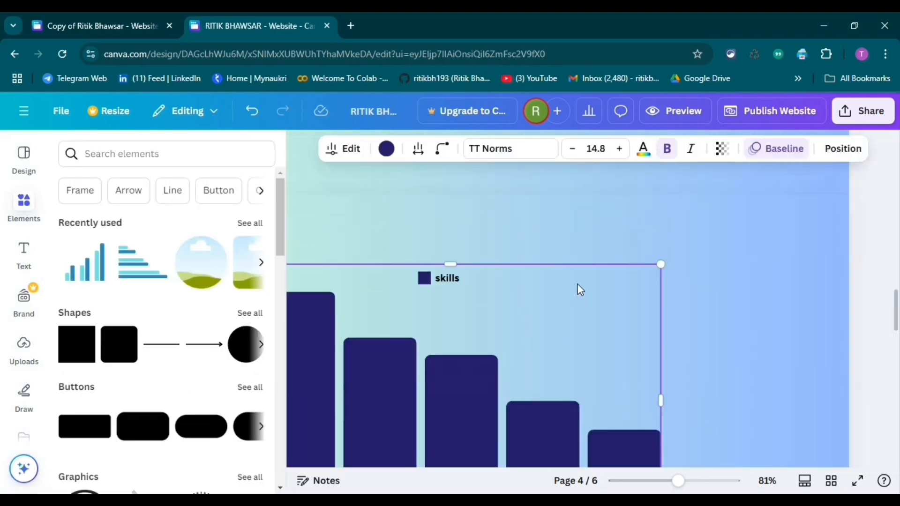
left_click(302, 146)
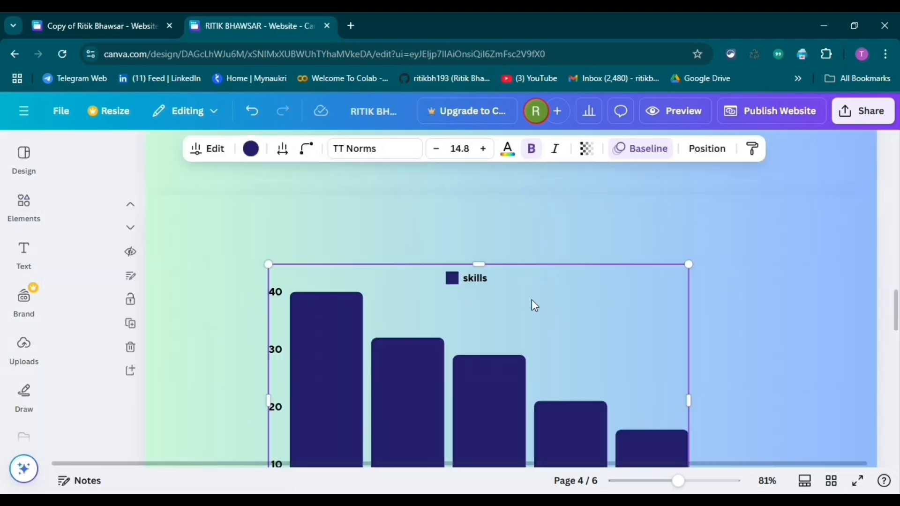
scroll(532, 302, "down", 2)
scroll(530, 304, "down", 2)
scroll(520, 301, "up", 1)
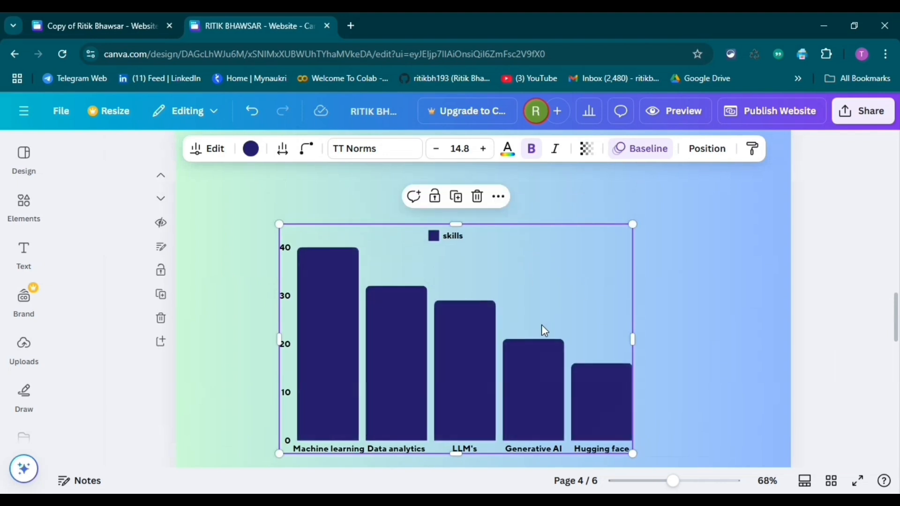
left_click_drag(521, 278, 543, 287)
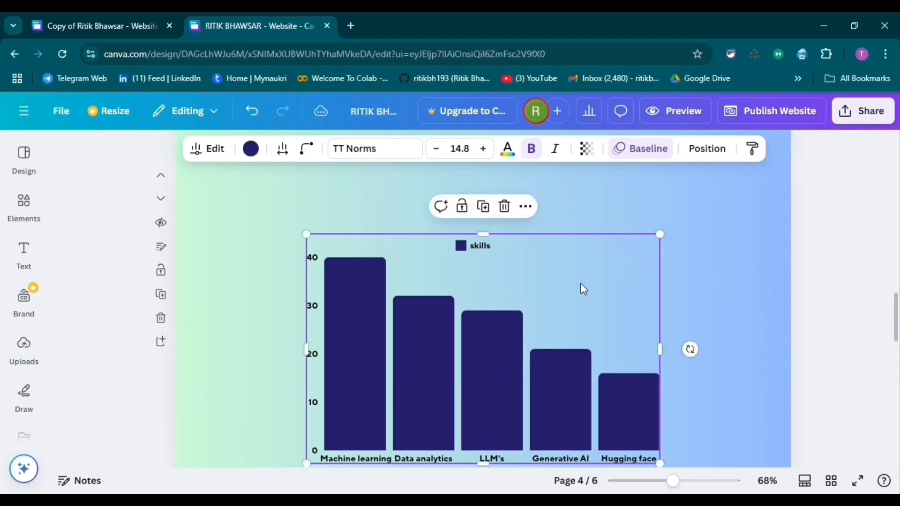
Place the uploaded Data Analytics image just above the Data analytics bar of the skills chart on page 4
left_click(705, 274)
scroll(703, 273, "down", 2)
scroll(701, 271, "up", 2)
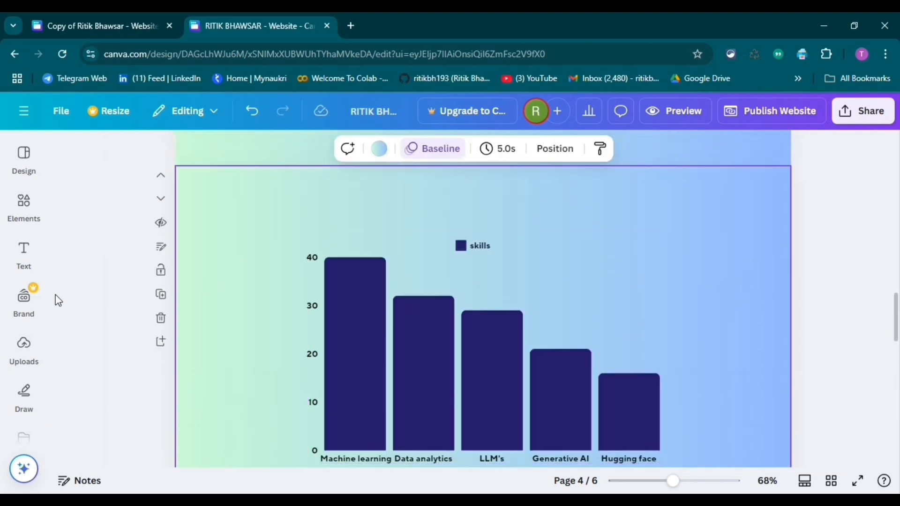
left_click(21, 347)
scroll(188, 349, "down", 10)
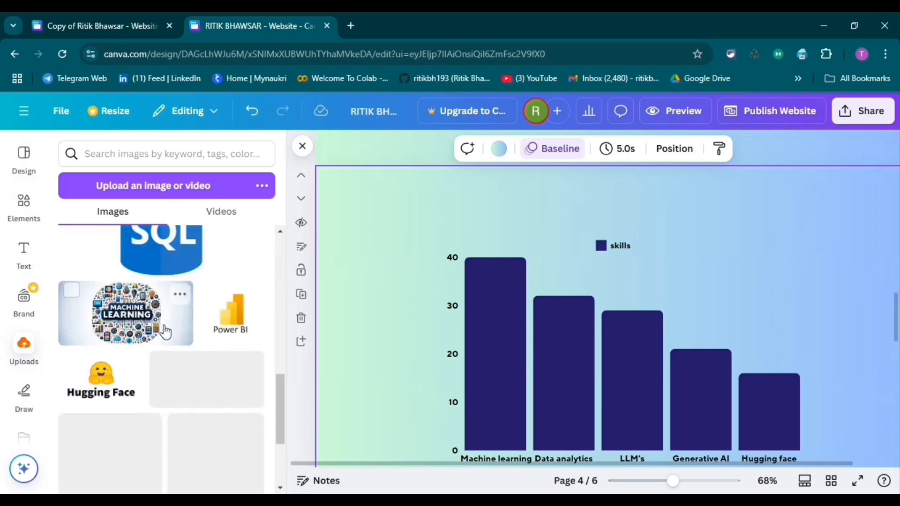
scroll(209, 349, "down", 3)
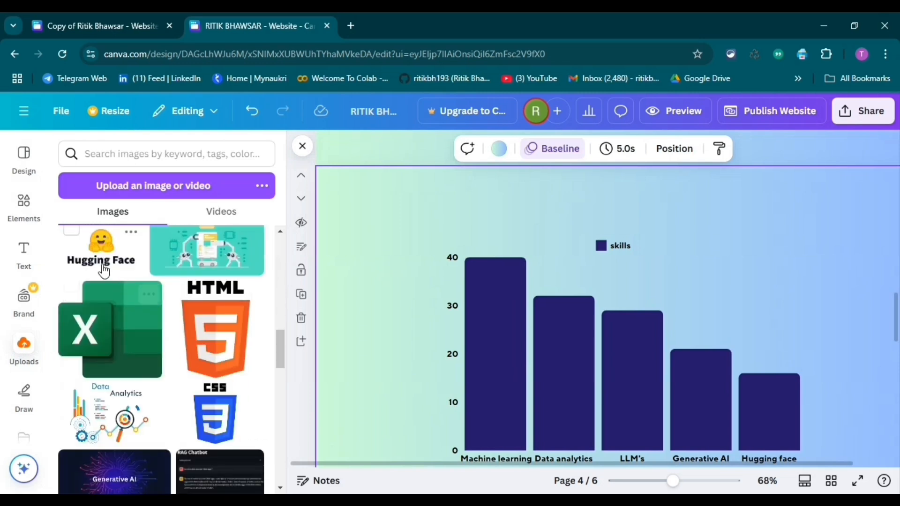
scroll(206, 322, "down", 3)
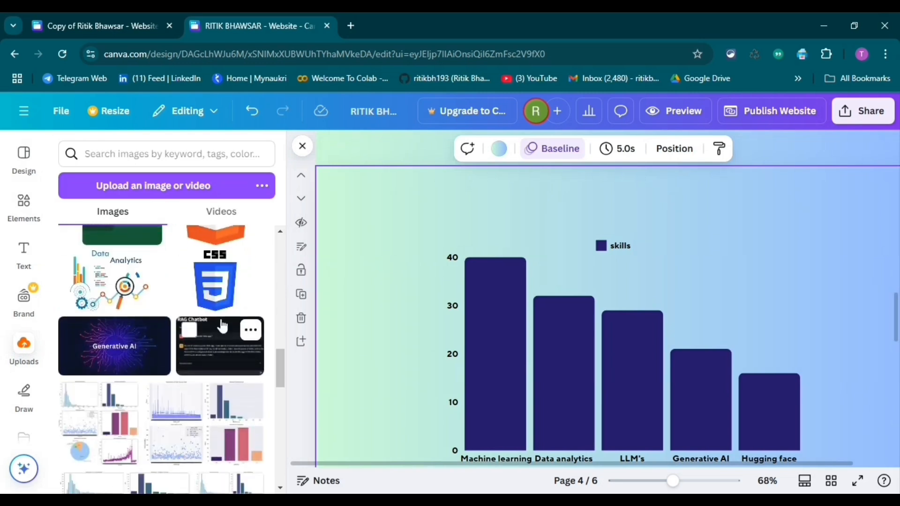
scroll(195, 312, "down", 3)
scroll(195, 312, "up", 3)
left_click_drag(108, 281, 565, 283)
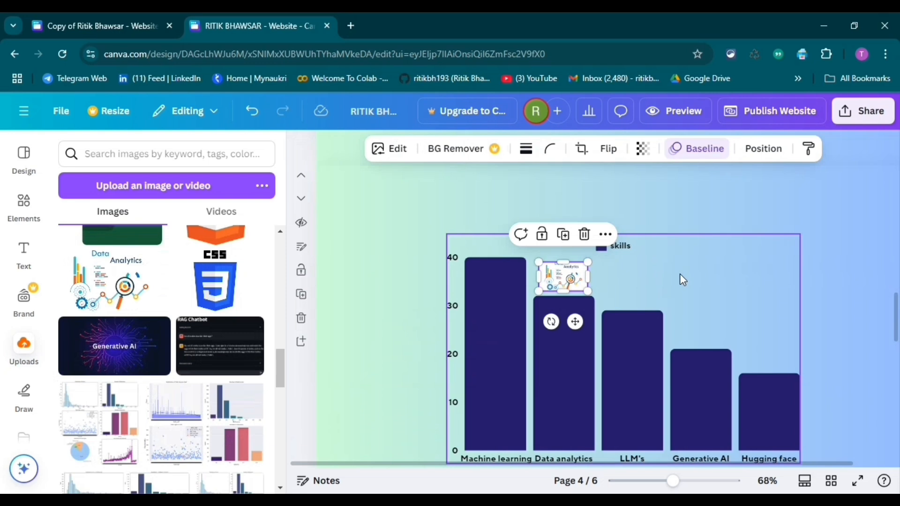
Look through the uploads for the remaining skill images and check which images sit above each bar in the reference design
scroll(230, 311, "down", 5)
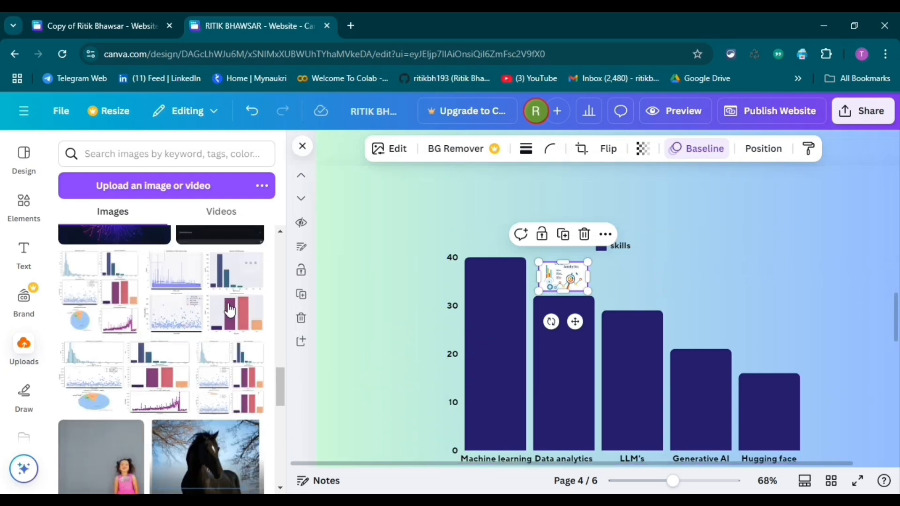
scroll(230, 310, "down", 3)
scroll(375, 368, "down", 4)
scroll(609, 312, "up", 3)
left_click(608, 312)
left_click(131, 27)
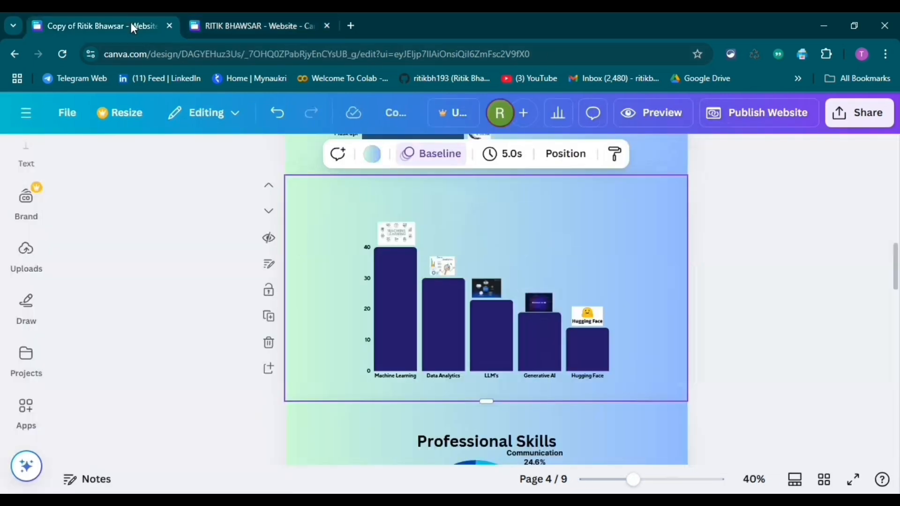
scroll(492, 309, "up", 2)
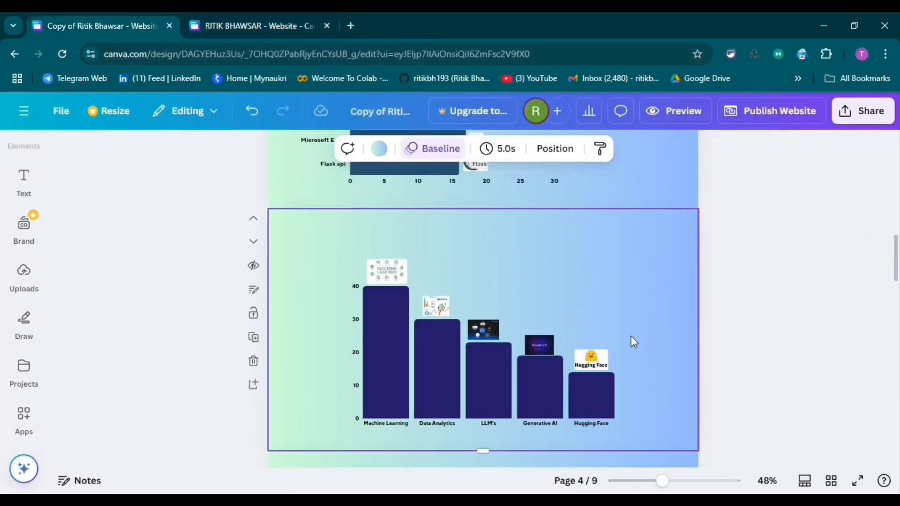
left_click(242, 27)
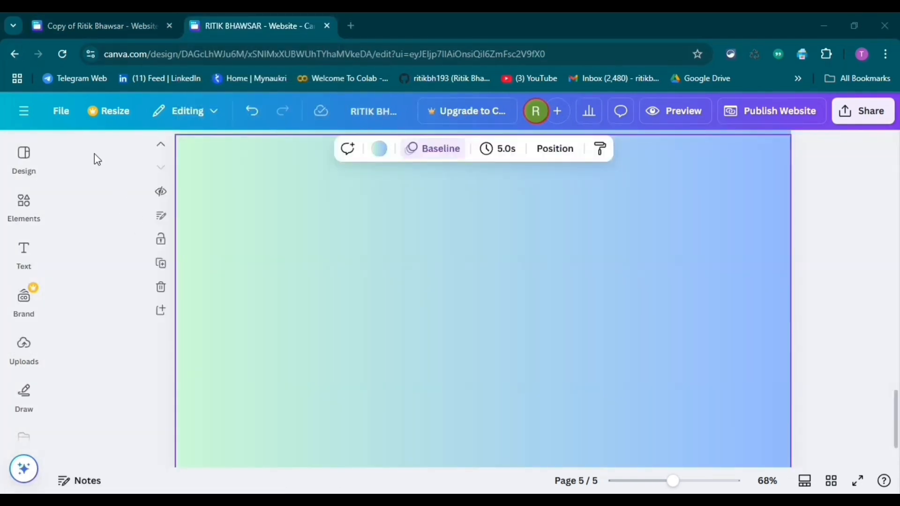
Examine the Professional Skills donut chart in the reference design, returning to the portfolio design
left_click(58, 17)
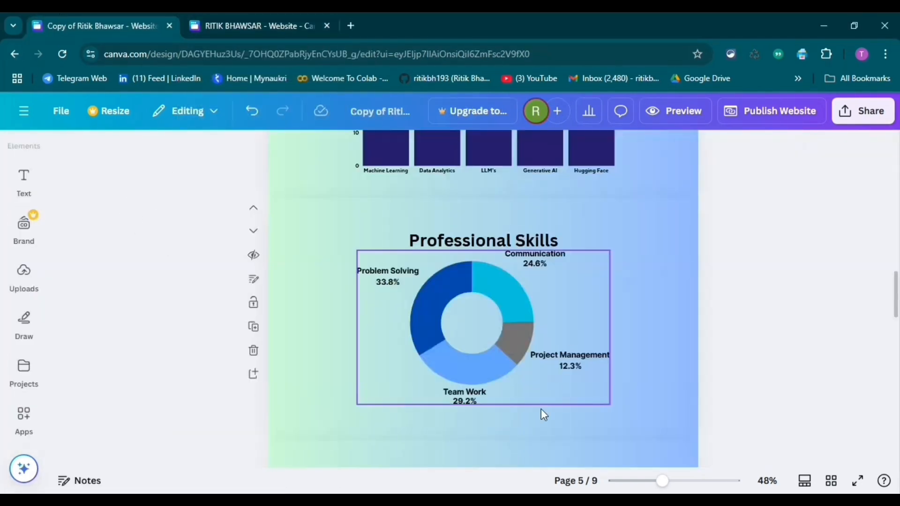
scroll(580, 319, "up", 3)
scroll(549, 245, "down", 3)
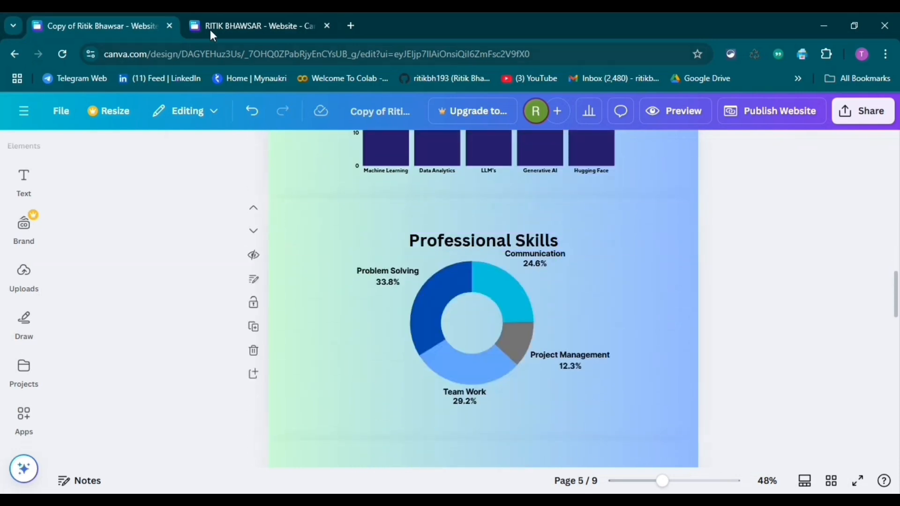
left_click(210, 30)
Add a donut chart from the recently used elements to the blank page 5
scroll(479, 285, "up", 5)
scroll(558, 307, "down", 2)
scroll(565, 310, "up", 10)
scroll(565, 309, "down", 15)
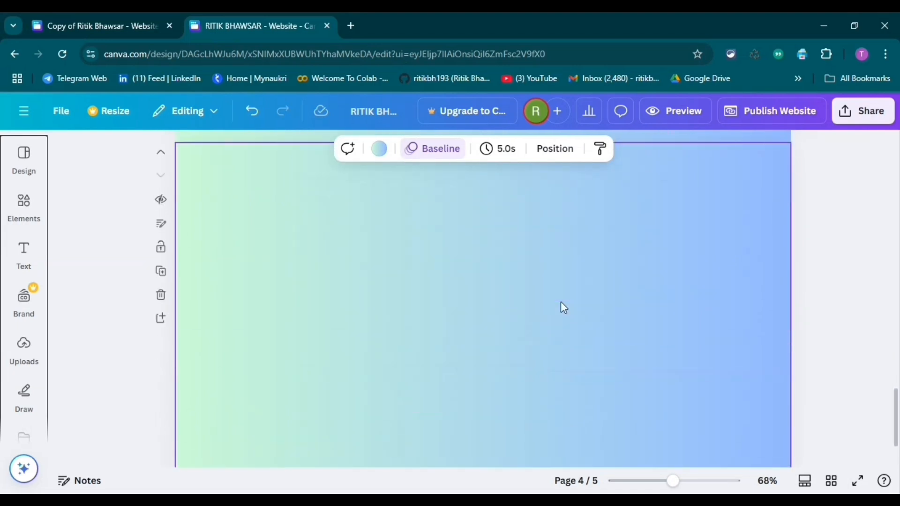
scroll(563, 308, "up", 2)
left_click(25, 253)
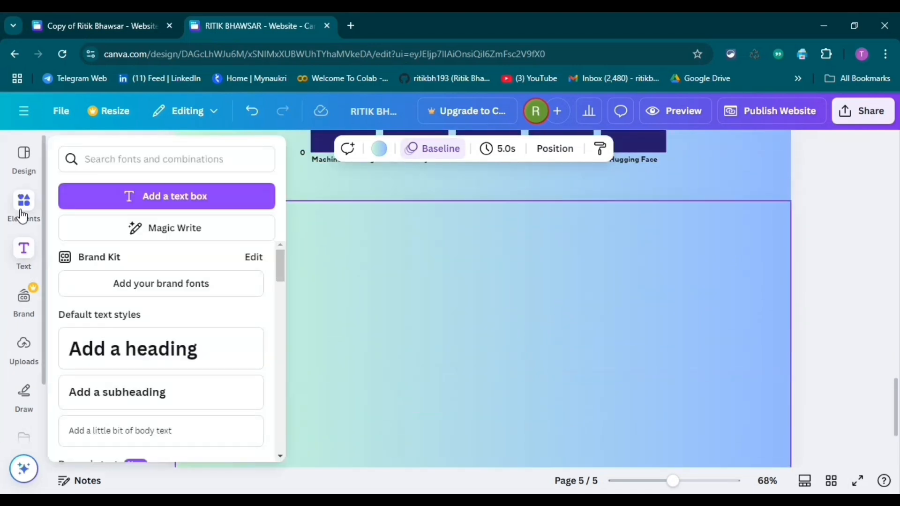
left_click(24, 206)
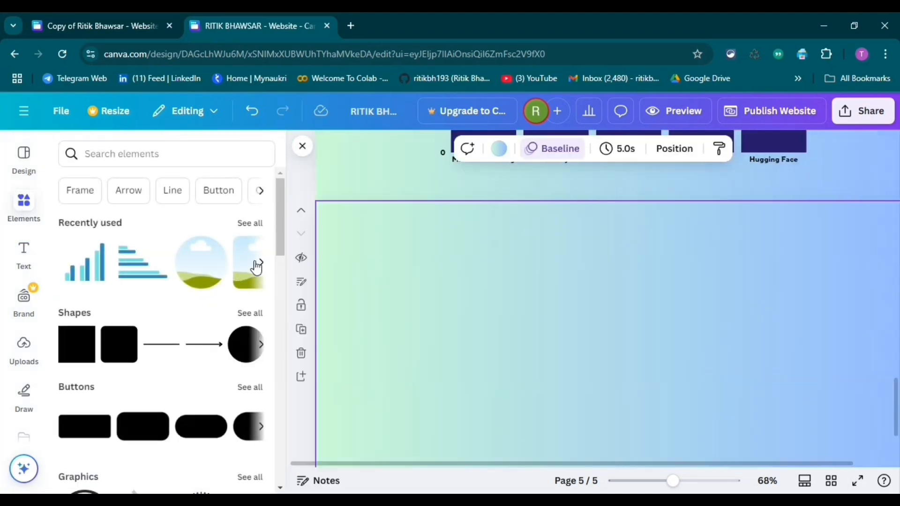
left_click(257, 264)
left_click(208, 271)
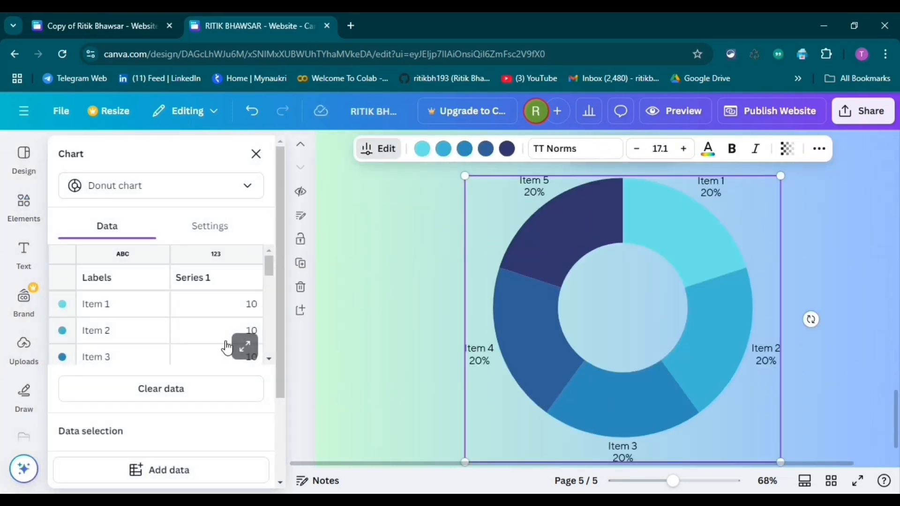
Select the donut chart's first data label and check the category names in the reference design's Professional Skills chart
left_click(119, 311)
left_click(101, 16)
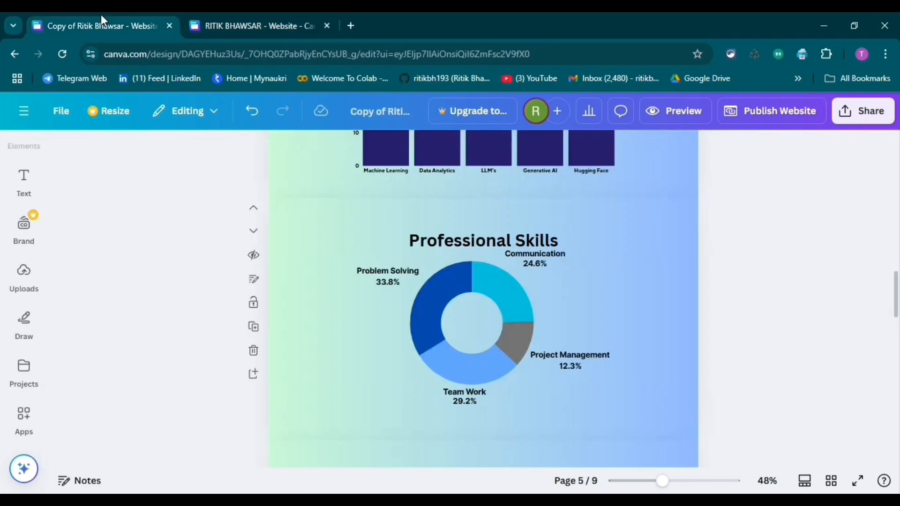
left_click(220, 27)
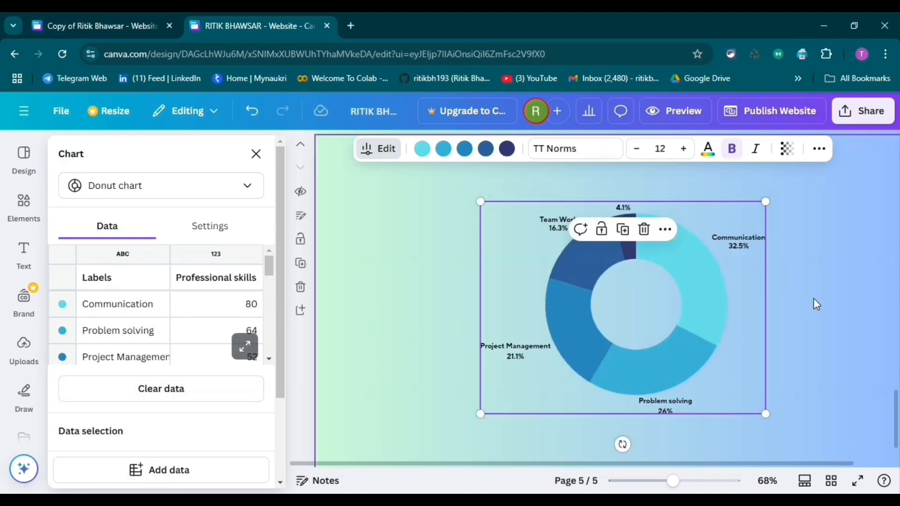
Clear the value in the unlabelled row below Team Work in the donut chart's data and deselect the chart
left_click(420, 261)
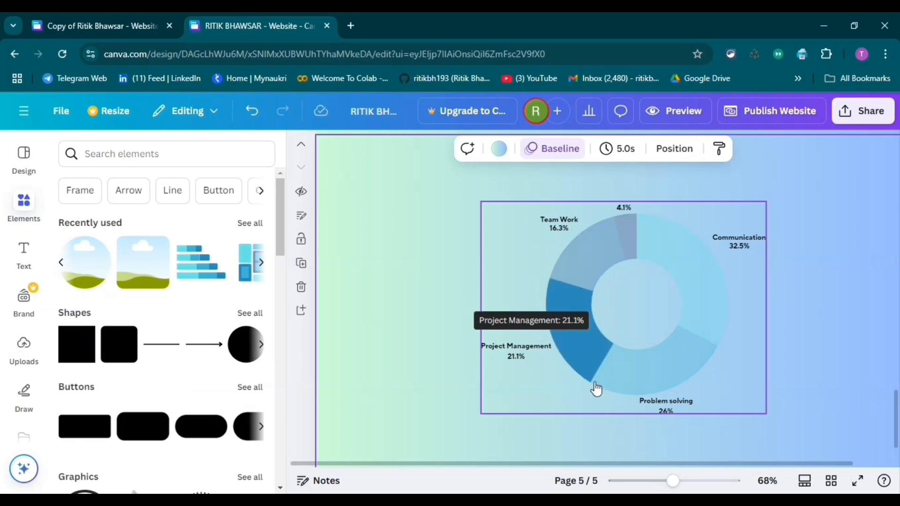
left_click(731, 284)
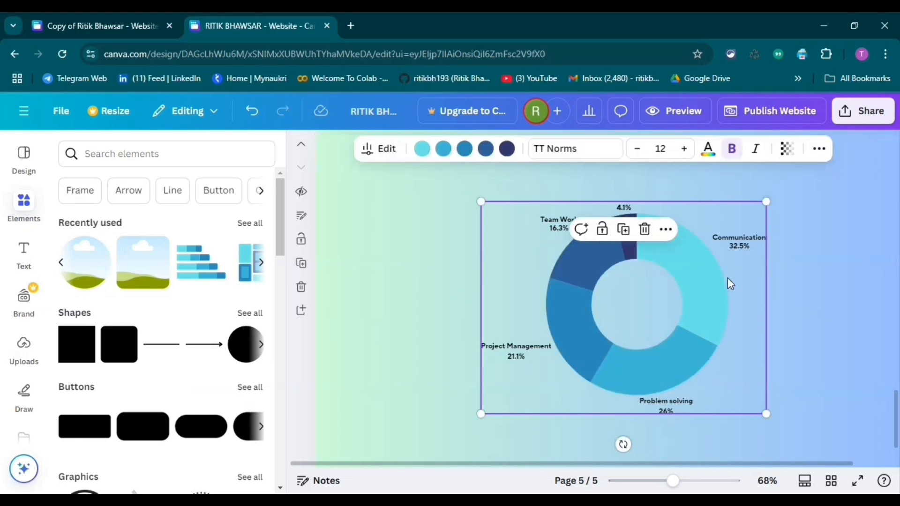
left_click(379, 148)
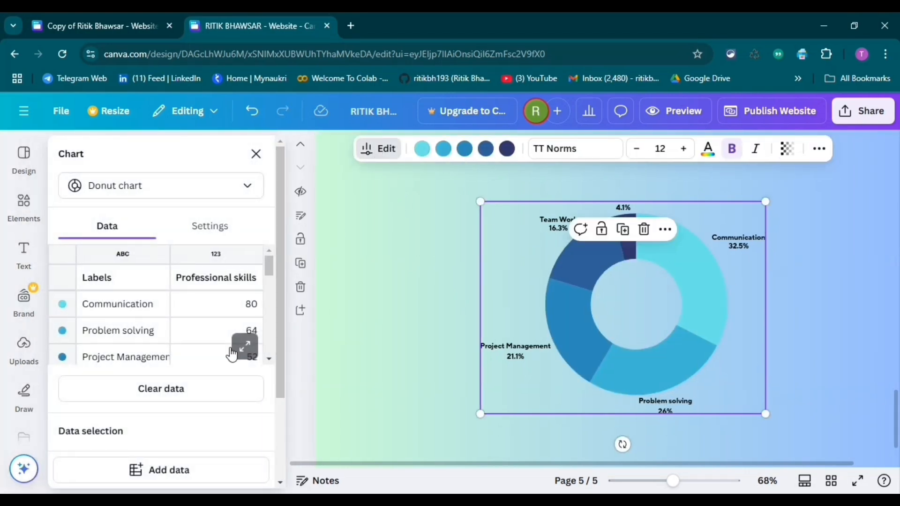
scroll(178, 297, "down", 3)
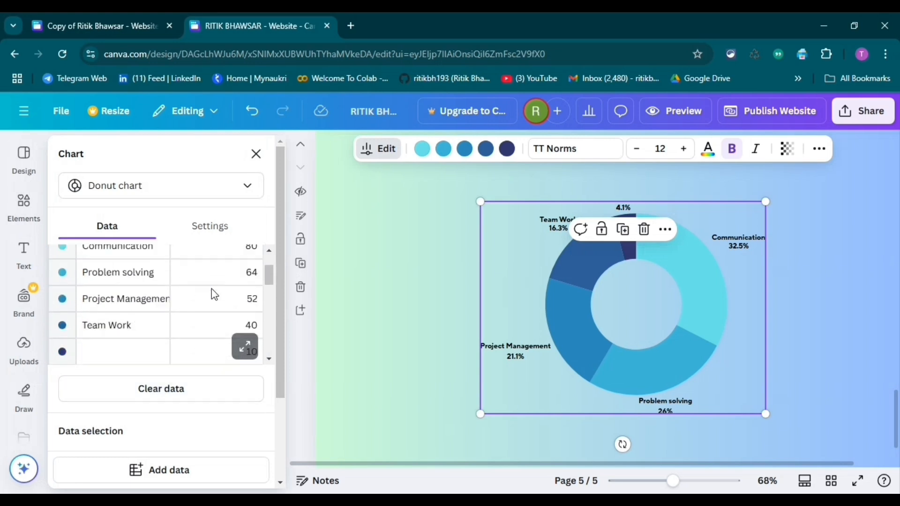
scroll(242, 283, "down", 2)
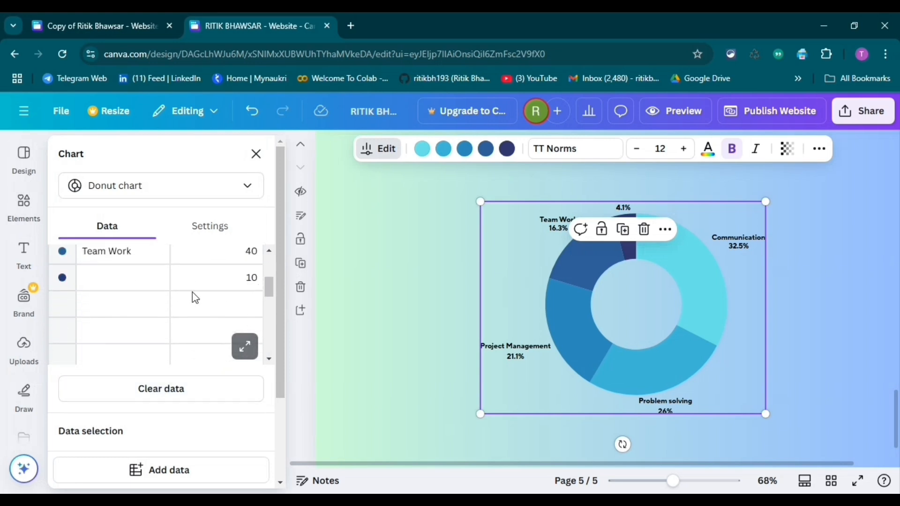
left_click(225, 285)
key("BackSpace")
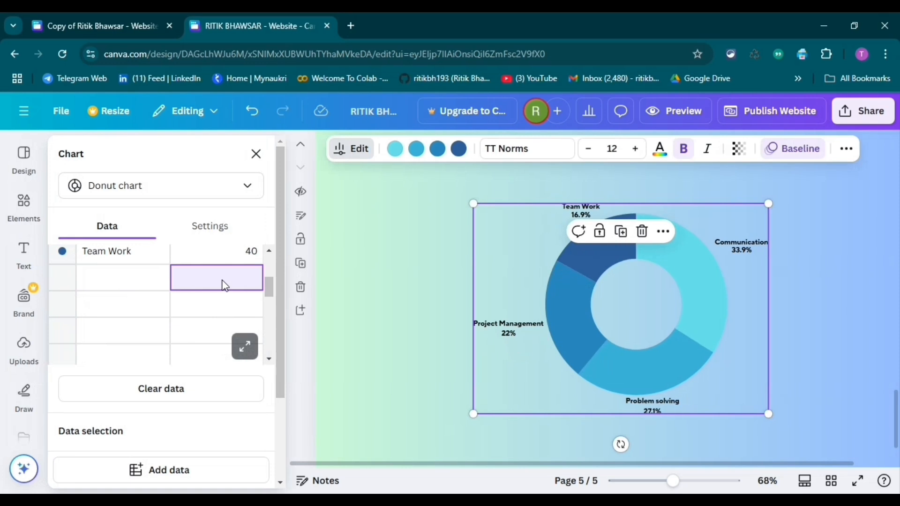
left_click(804, 304)
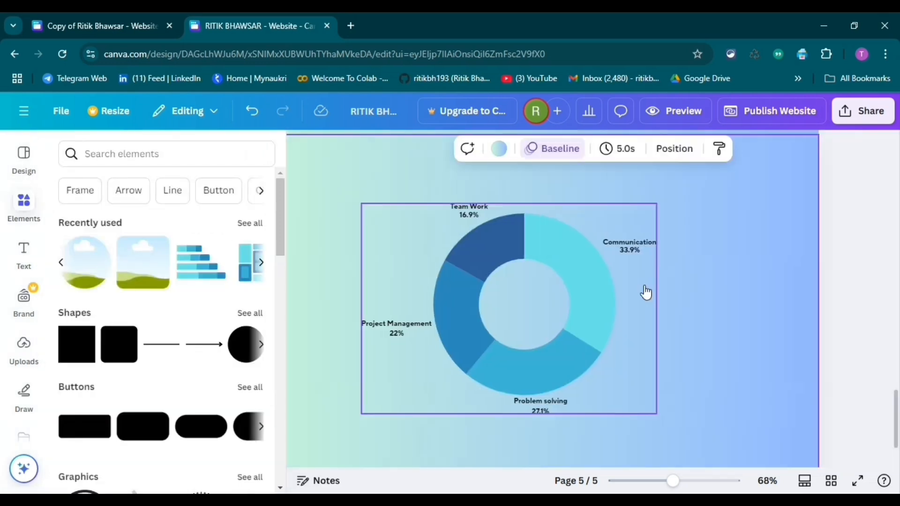
Try the colour #2d8bba on the donut chart's Team Work slice and set it back to #2f5f98
left_click(590, 301)
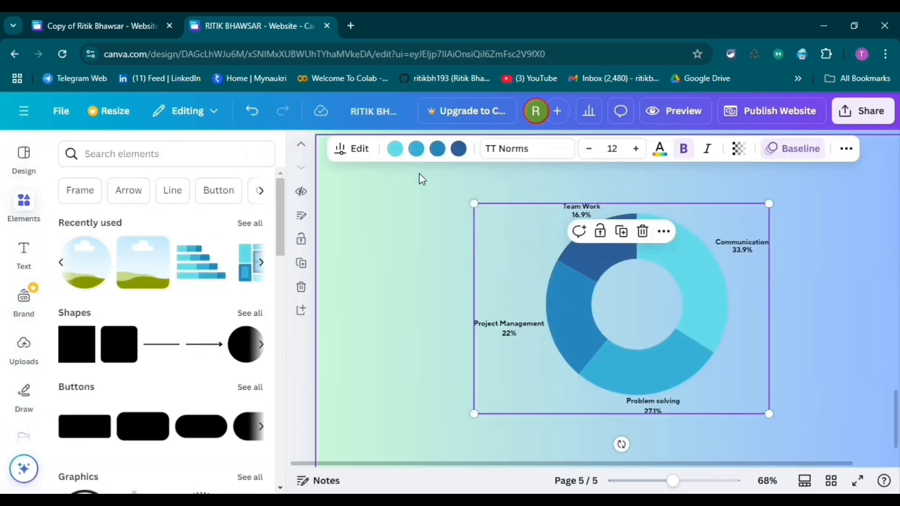
left_click(458, 149)
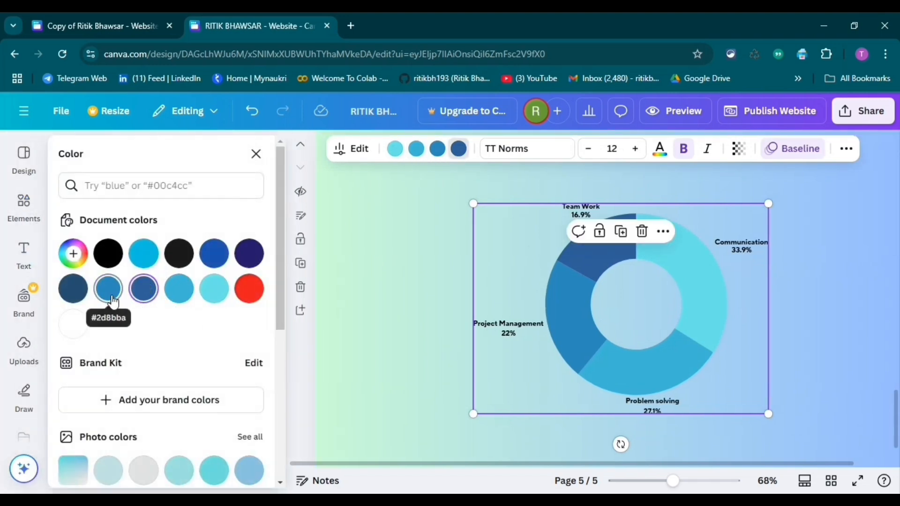
left_click(112, 298)
left_click(140, 297)
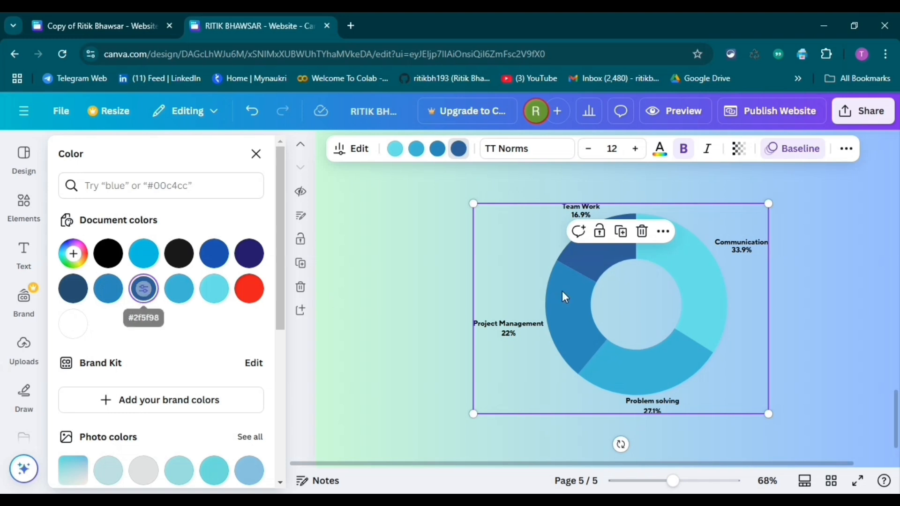
left_click(359, 149)
scroll(247, 333, "down", 3)
scroll(175, 327, "up", 3)
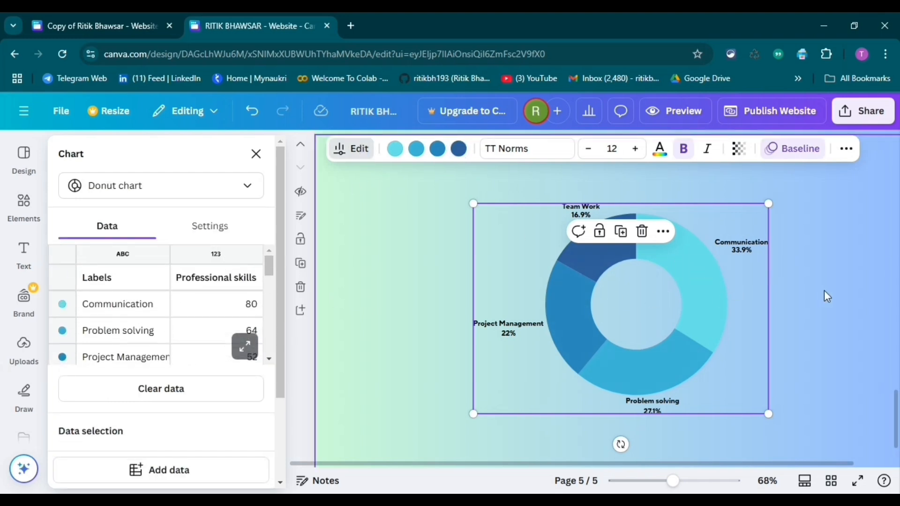
scroll(799, 323, "down", 1)
left_click(798, 279)
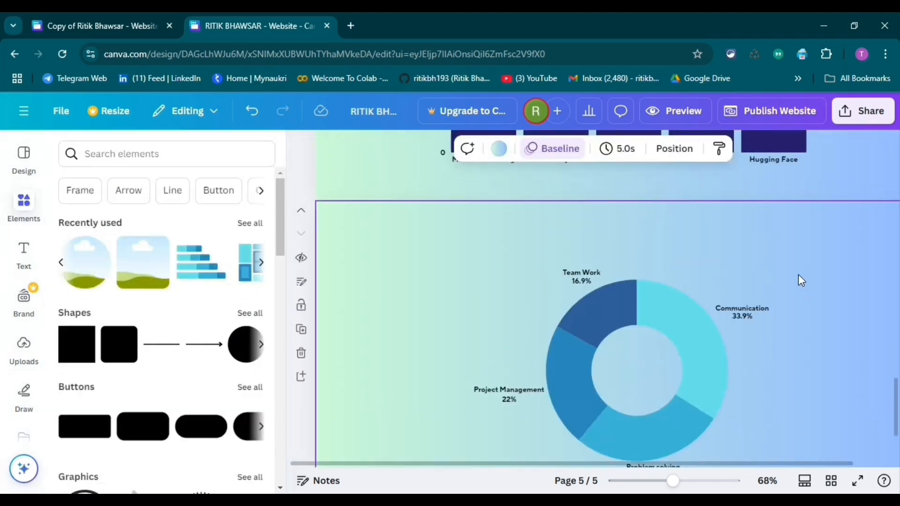
scroll(794, 281, "up", 1)
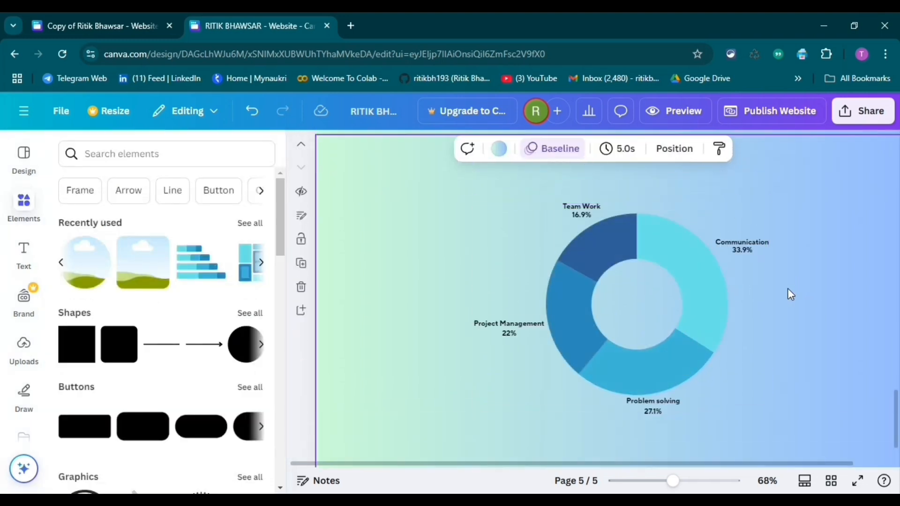
Add a heading reading "Professional Skills" to page 5
left_click(23, 250)
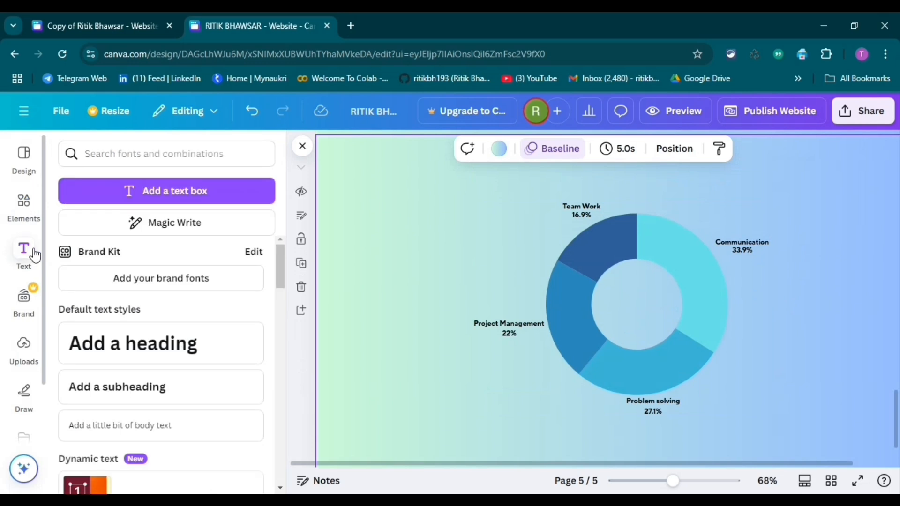
left_click(182, 345)
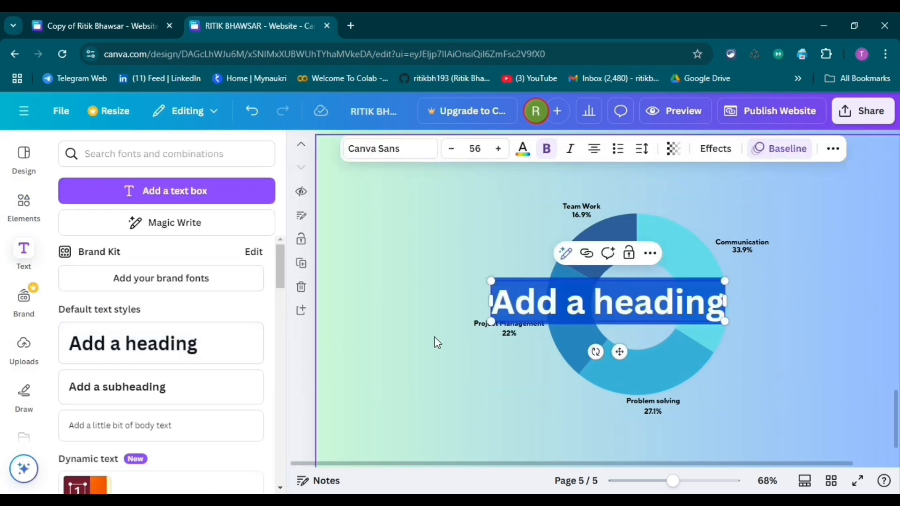
type("Professional Skills")
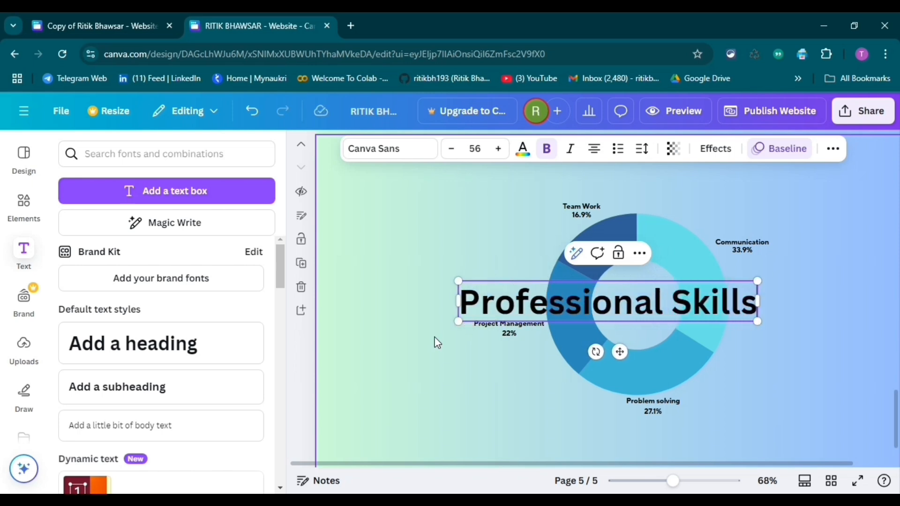
key("shift+Left")
key("shift+Left")
key("shift+Left")
key("shift+Left")
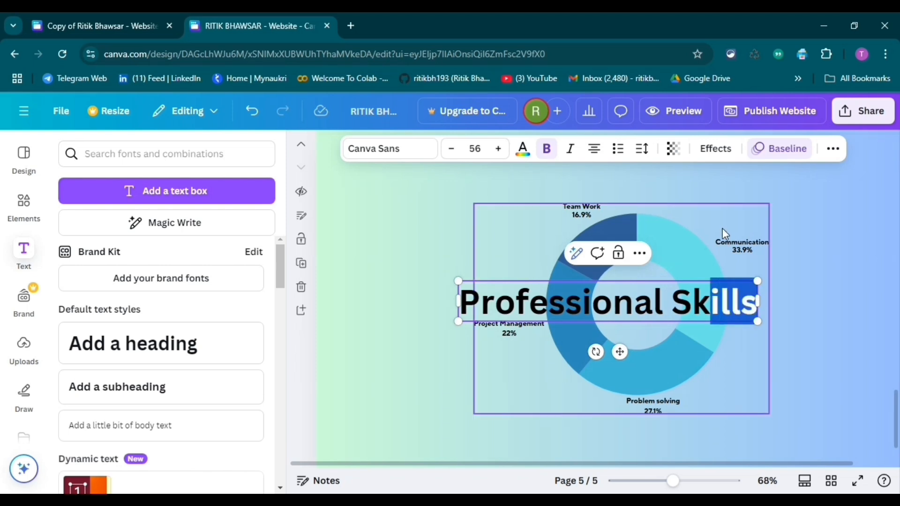
Move the Professional Skills heading above the donut chart and scale it down to a text size of about 50.3
left_click(821, 291)
left_click_drag(671, 299, 686, 178)
left_click_drag(771, 200, 742, 196)
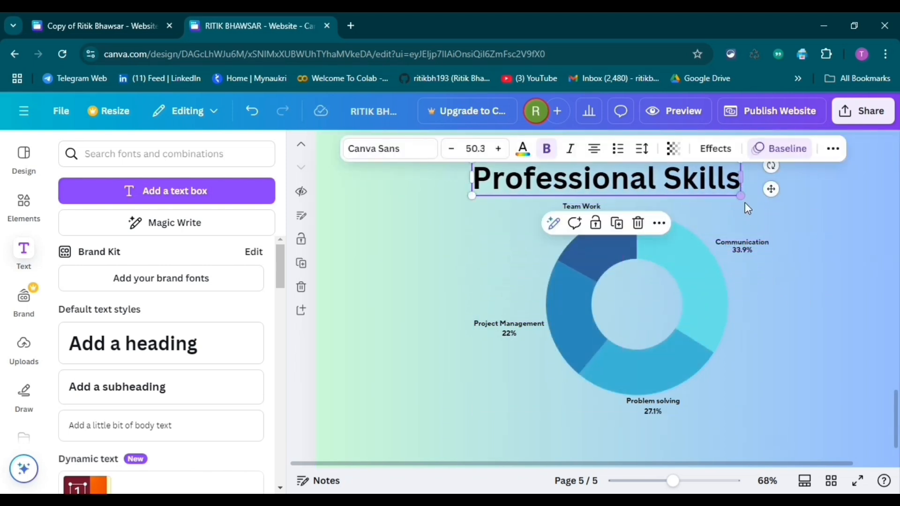
Shift the donut chart slightly left beneath the Professional Skills heading, then scale the heading down and centre it above the chart
mouse_move(700, 279)
left_mouse_down()
mouse_move(688, 277)
mouse_move(707, 285)
mouse_move(687, 282)
left_mouse_up()
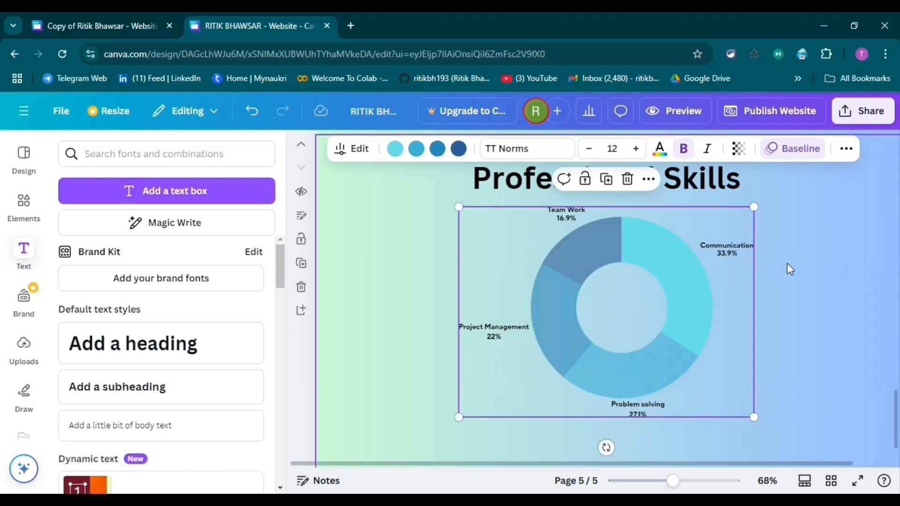
left_click(809, 261)
scroll(692, 289, "up", 3)
left_click_drag(686, 318, 684, 328)
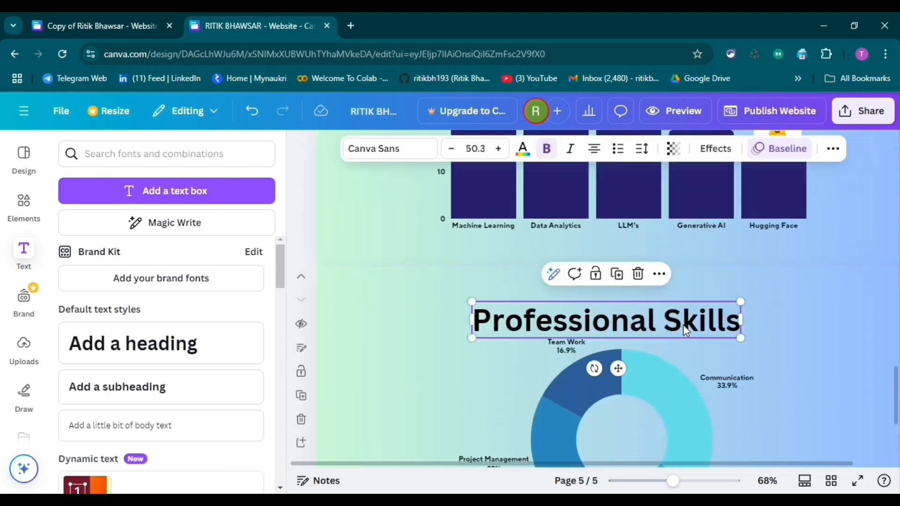
left_click_drag(741, 341, 718, 334)
left_click_drag(640, 311, 652, 317)
left_click_drag(732, 340, 717, 338)
left_click_drag(637, 321, 651, 317)
scroll(798, 319, "down", 5)
left_click(741, 316)
Set the donut chart's label text size to 13
scroll(741, 319, "up", 3)
left_click(738, 351)
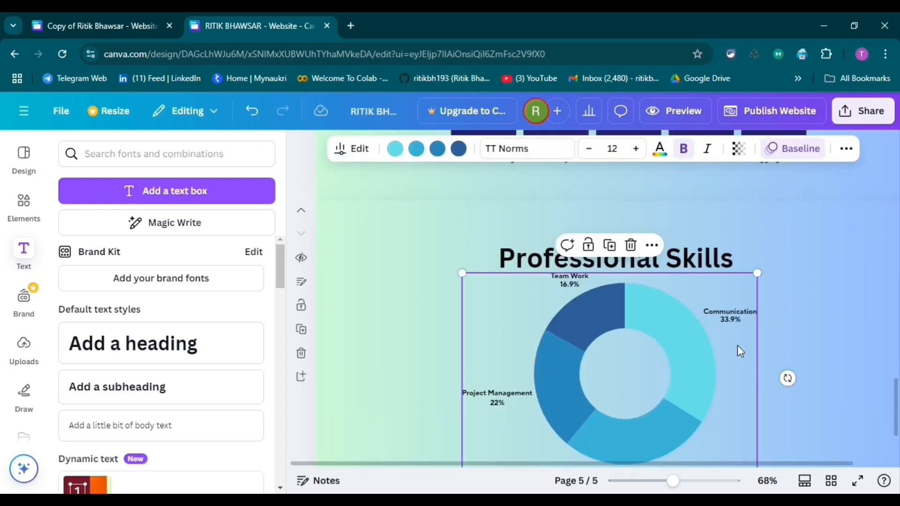
left_click(636, 149)
left_click(635, 149)
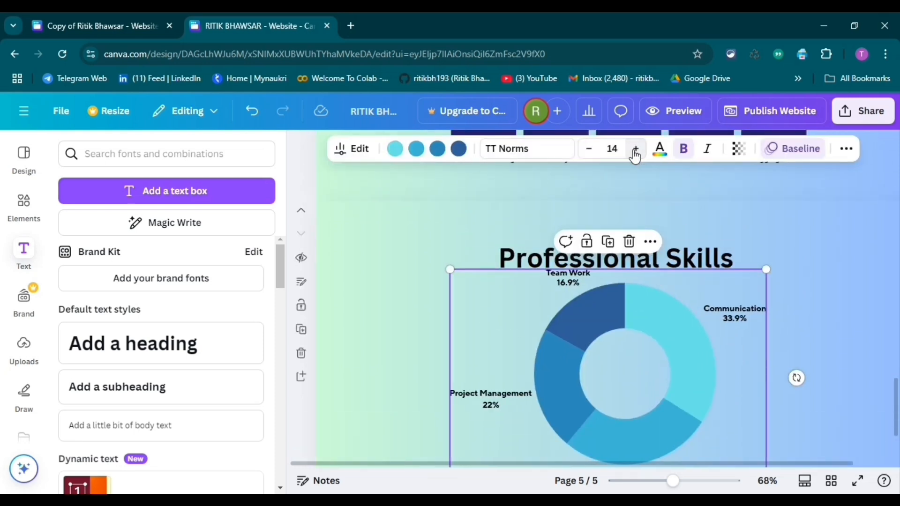
left_click(589, 149)
left_click(828, 300)
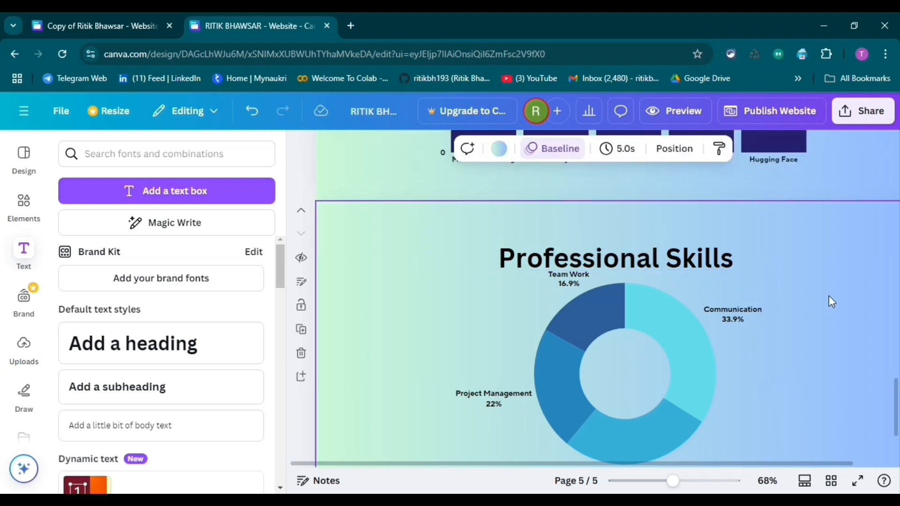
Nudge the Professional Skills heading and the donut chart slightly to the right on page 5
scroll(828, 295, "down", 2)
left_click(720, 277)
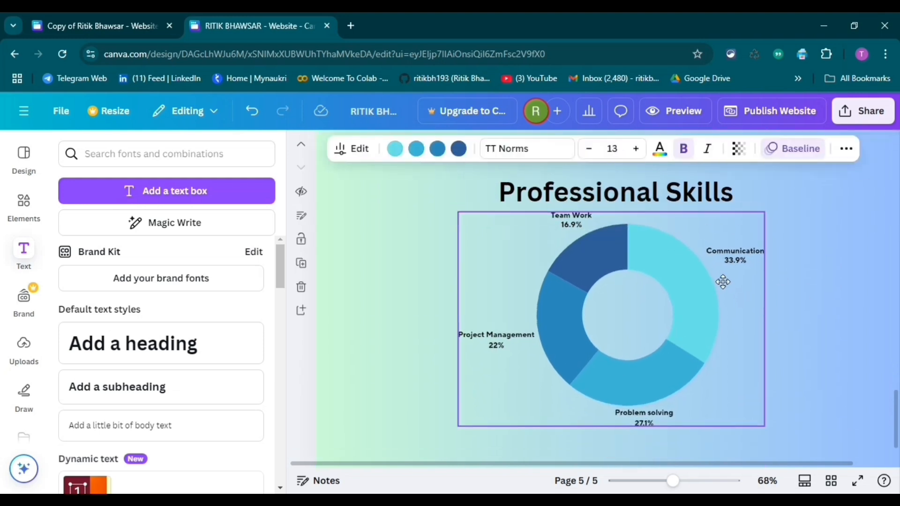
left_click(838, 285)
left_click_drag(649, 197, 657, 196)
left_click(803, 220)
left_click_drag(645, 338, 655, 338)
left_click(843, 335)
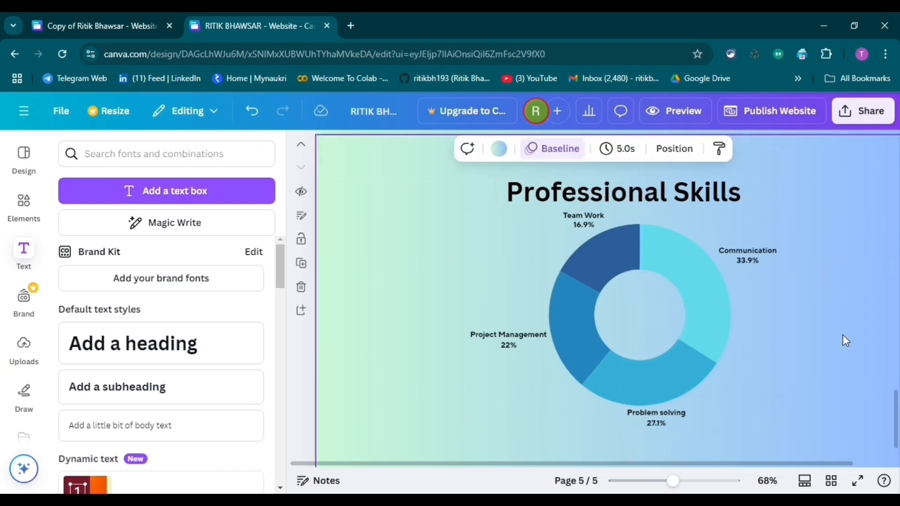
Compare the donut chart page with the reference design and examine the layout of its Projects page
scroll(839, 325, "down", 1)
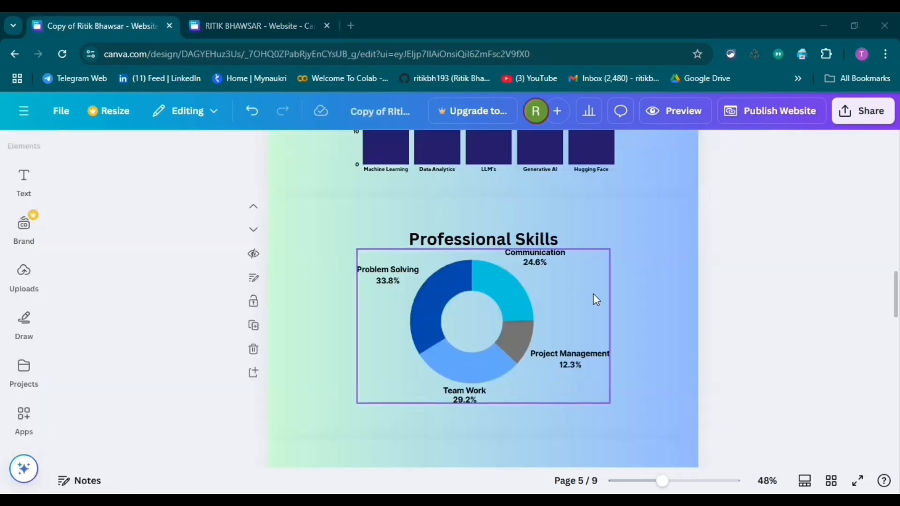
scroll(576, 297, "down", 3)
scroll(559, 299, "up", 3)
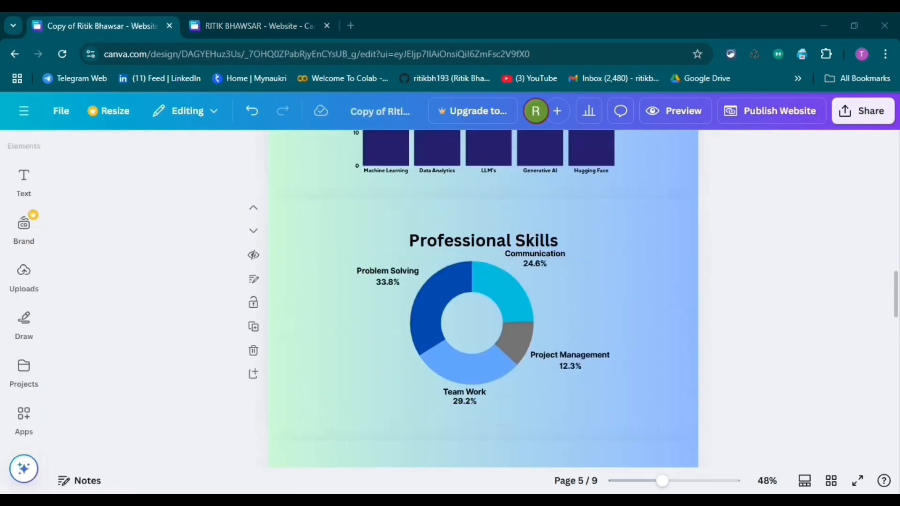
scroll(751, 395, "down", 3)
scroll(592, 373, "up", 1)
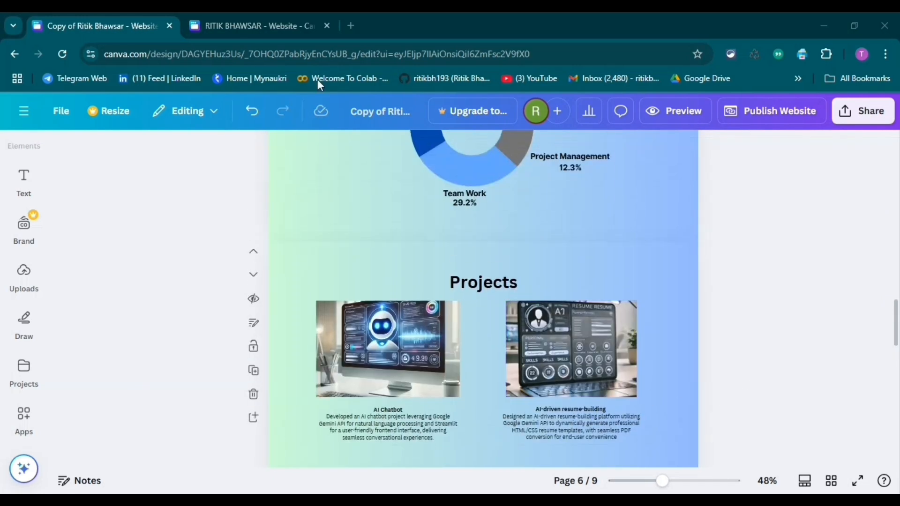
left_click(315, 26)
scroll(797, 305, "up", 2)
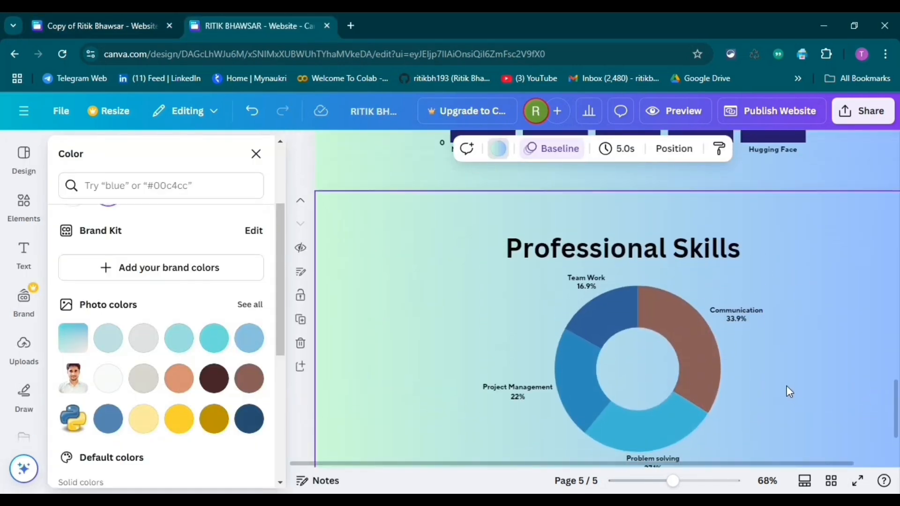
scroll(788, 389, "down", 1)
left_click(65, 24)
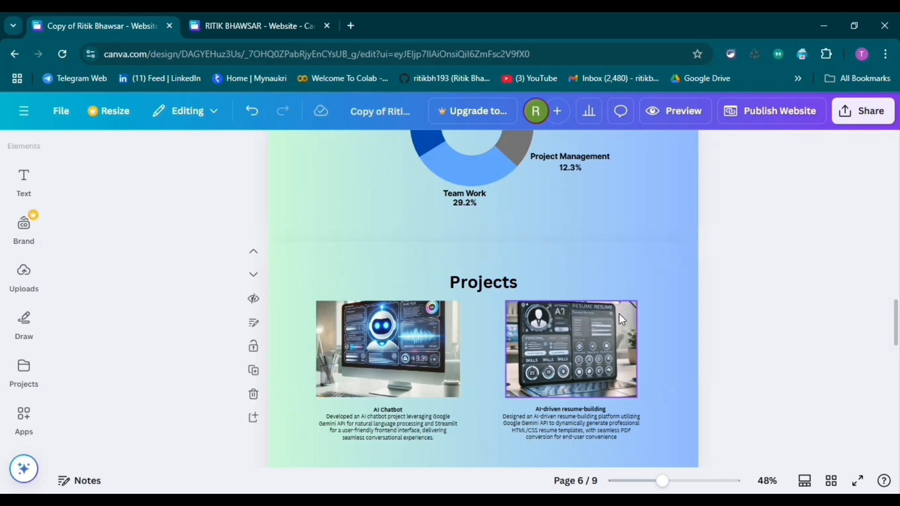
scroll(618, 313, "down", 2)
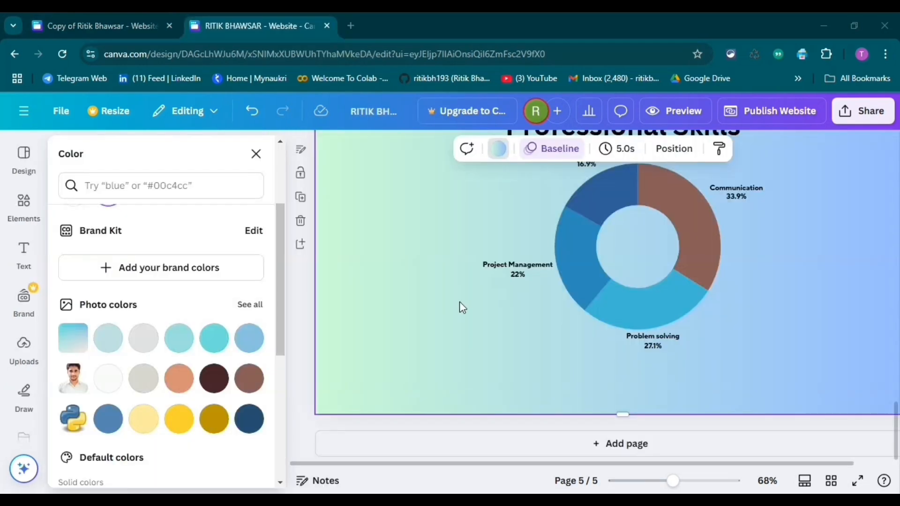
Add a new page after the Professional Skills page and insert a heading reading "Projects"
scroll(524, 354, "up", 3)
left_click(256, 155)
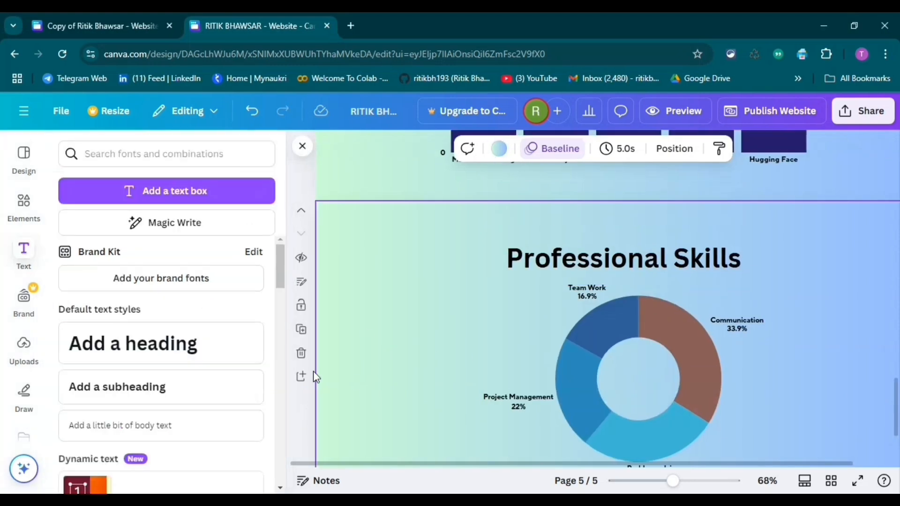
left_click(302, 377)
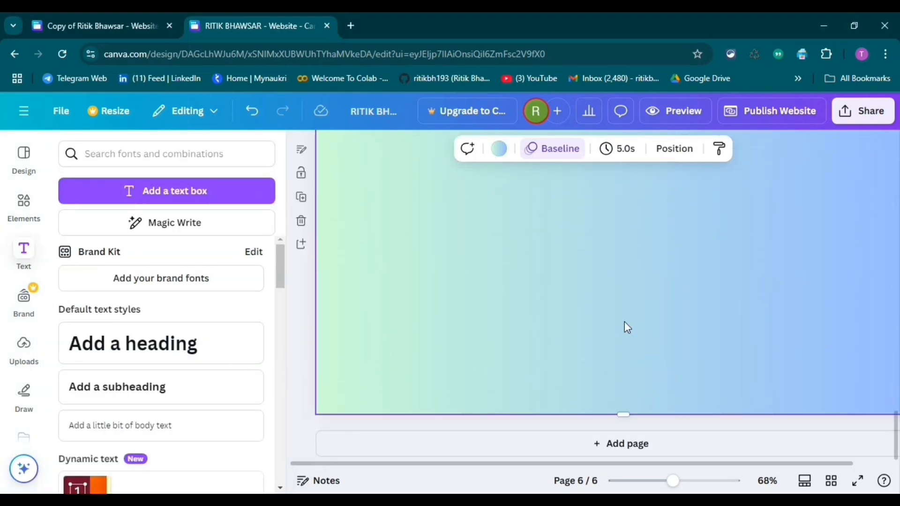
left_click(141, 343)
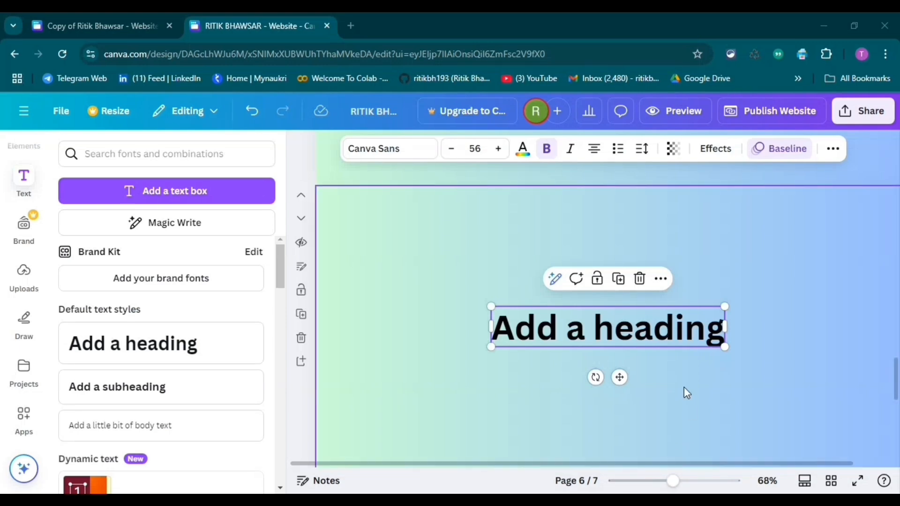
double_click(670, 334)
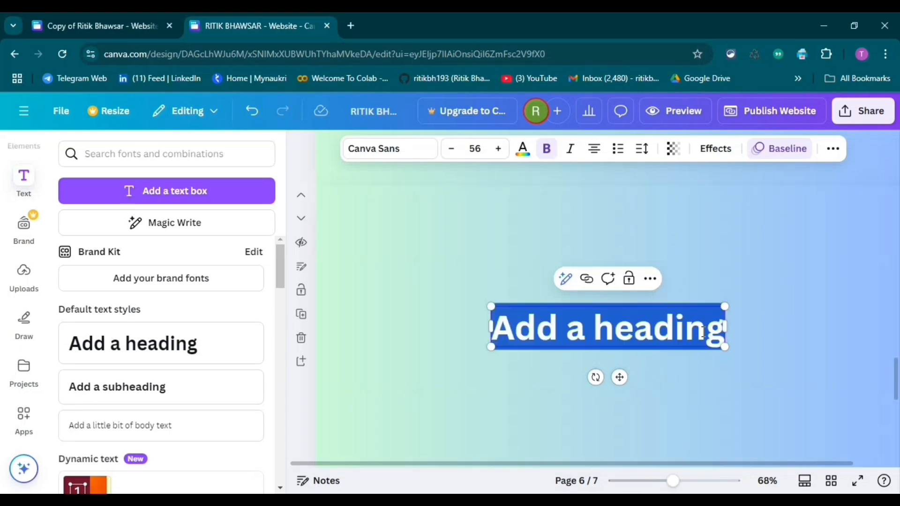
type("Projects")
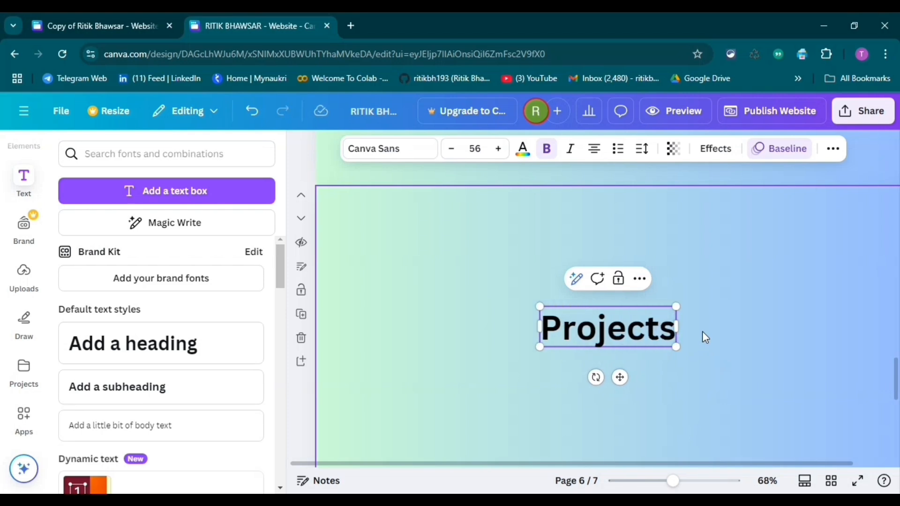
Move the Projects heading up near the page's upper edge and narrow its text box
left_click_drag(678, 331, 631, 293)
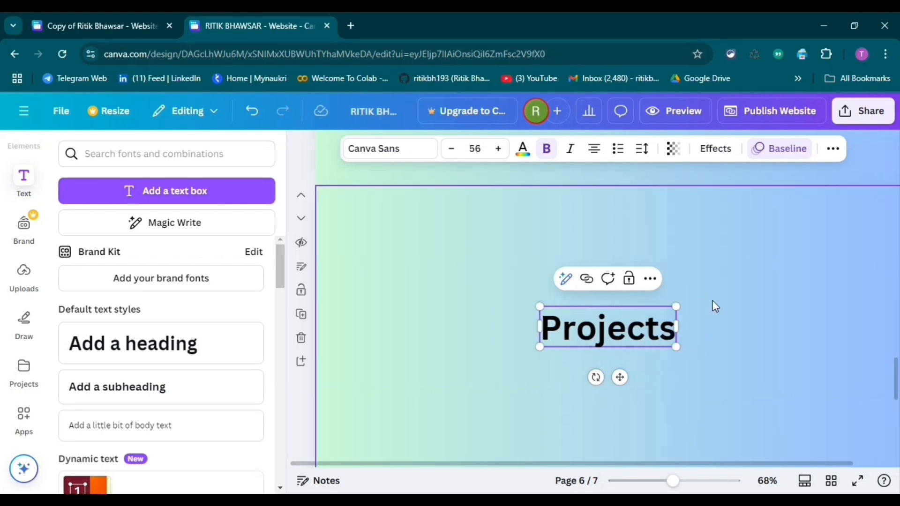
left_click_drag(605, 335, 604, 245)
mouse_move(677, 261)
left_mouse_down()
mouse_move(641, 257)
mouse_move(661, 262)
left_mouse_up()
left_click(706, 255)
Insert the uploaded image of a robot chatbot on a monitor into page 6, as in the reference design
scroll(580, 289, "down", 3)
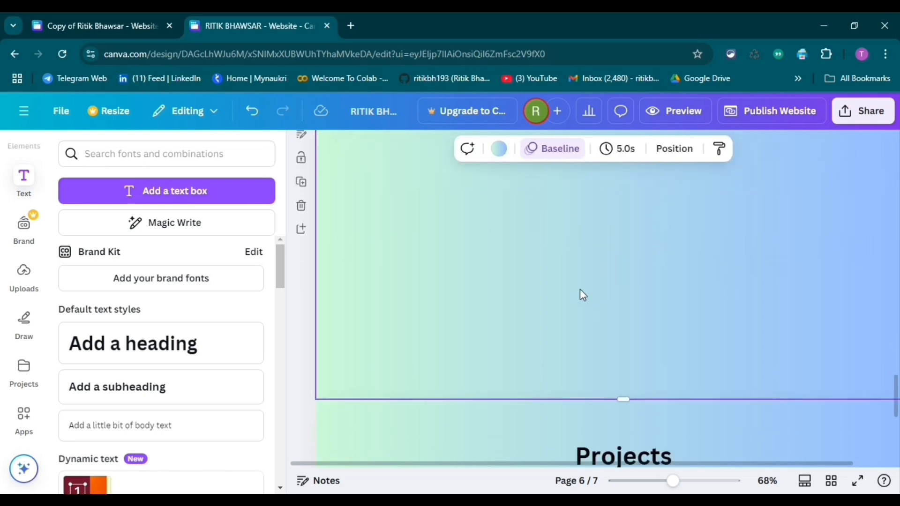
left_click(26, 274)
scroll(201, 300, "down", 5)
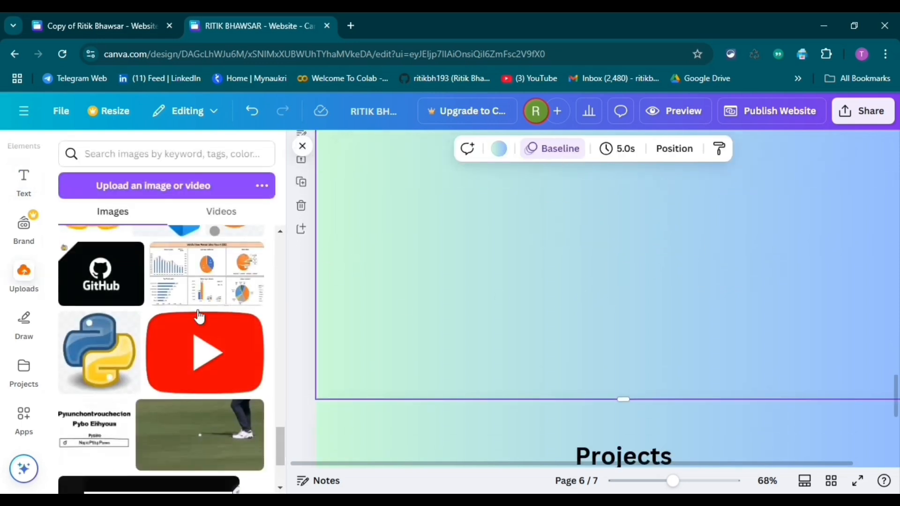
scroll(192, 313, "up", 3)
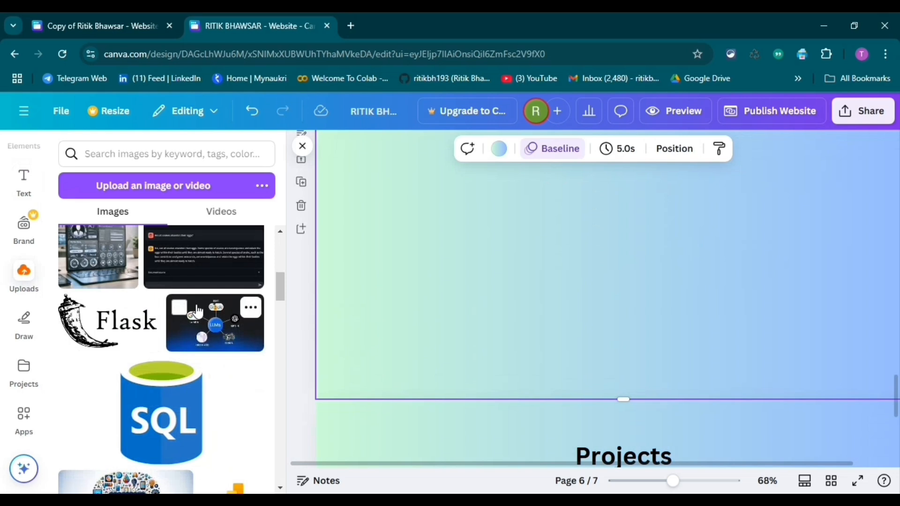
scroll(199, 310, "up", 3)
left_click(133, 19)
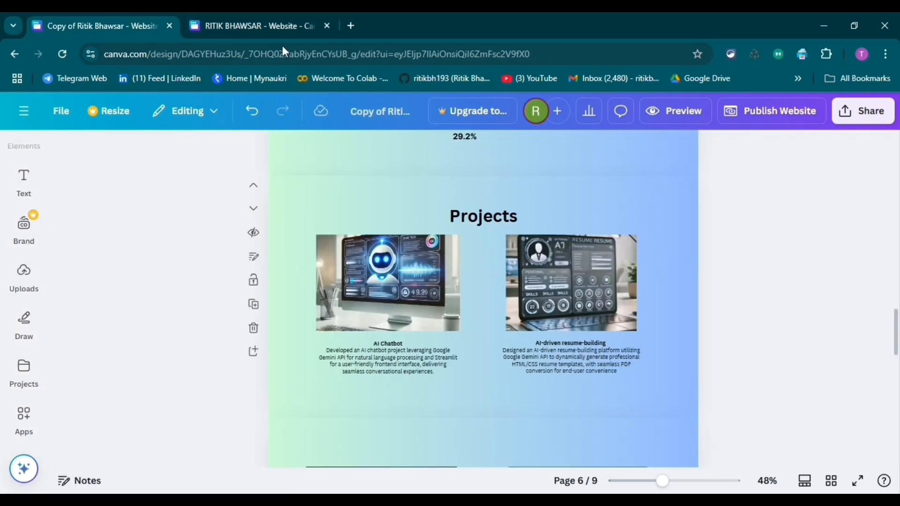
left_click(255, 25)
scroll(207, 349, "down", 3)
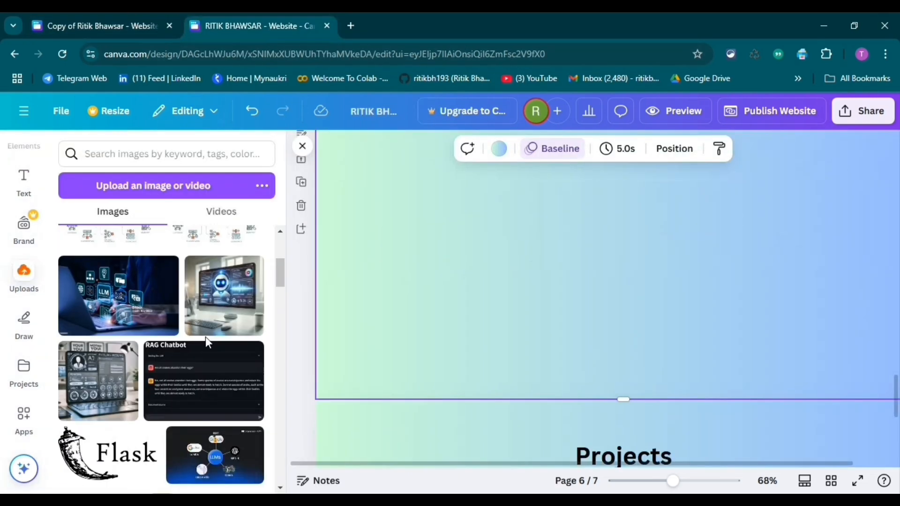
left_click(223, 311)
Widen the chatbot image, scale it down and place it below and to the left of the Projects heading
left_click_drag(625, 249, 481, 270)
scroll(580, 279, "up", 3)
scroll(580, 280, "down", 1)
left_click_drag(458, 304, 470, 271)
left_click_drag(560, 281, 586, 282)
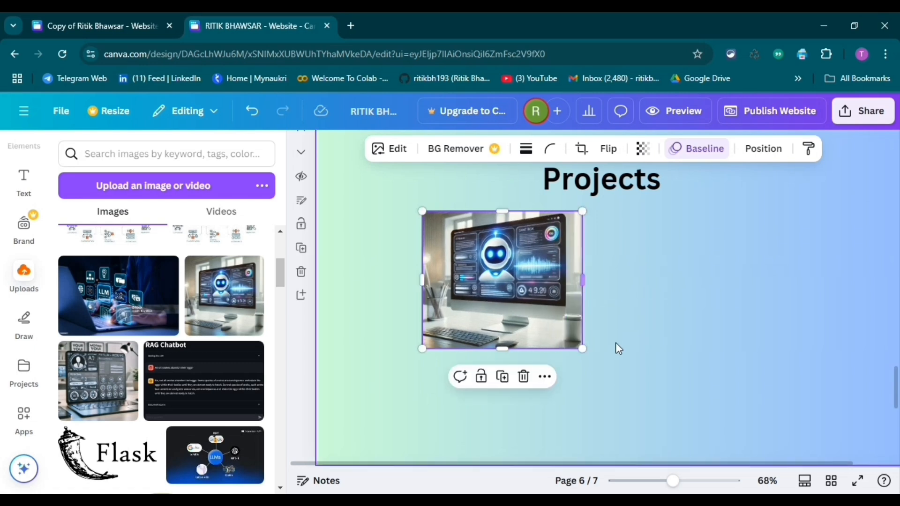
left_click_drag(583, 349, 564, 332)
left_click_drag(505, 299, 451, 289)
left_click(598, 296)
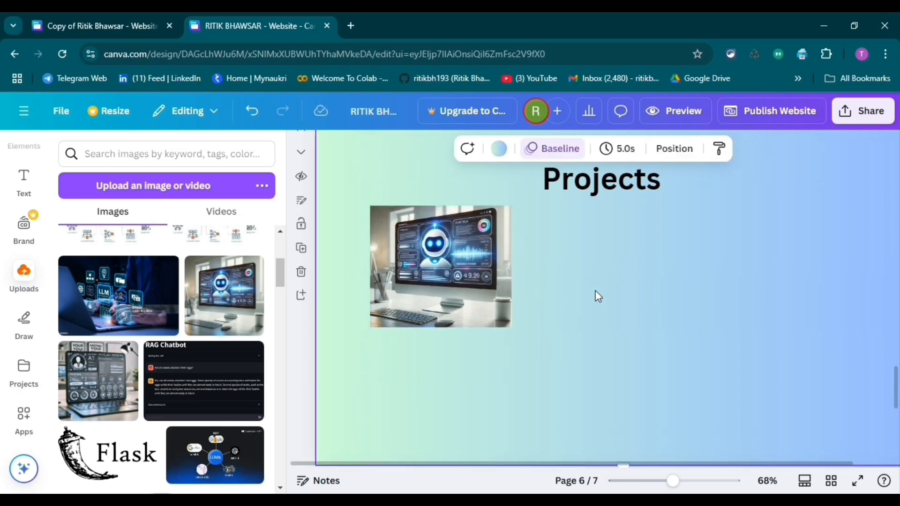
Check the project description in the reference design and add a text box to page 6
left_click(127, 25)
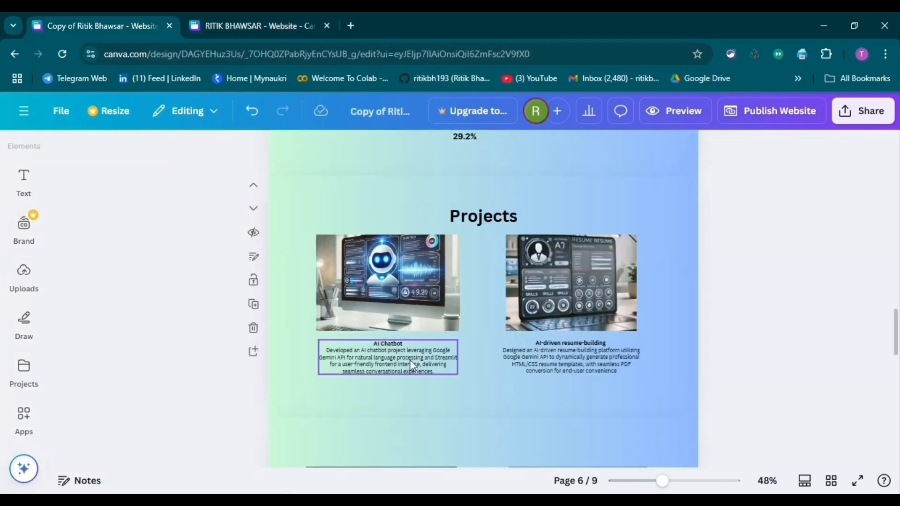
left_click(217, 26)
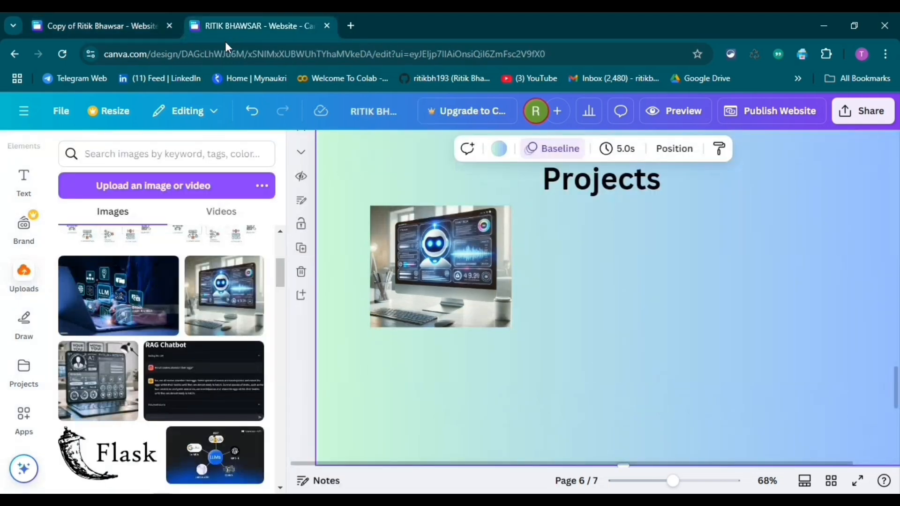
left_click(24, 184)
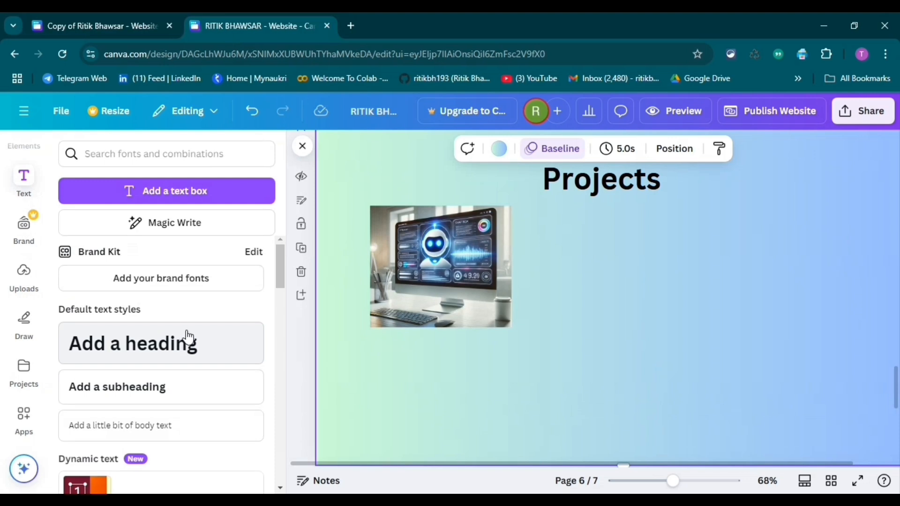
left_click(203, 193)
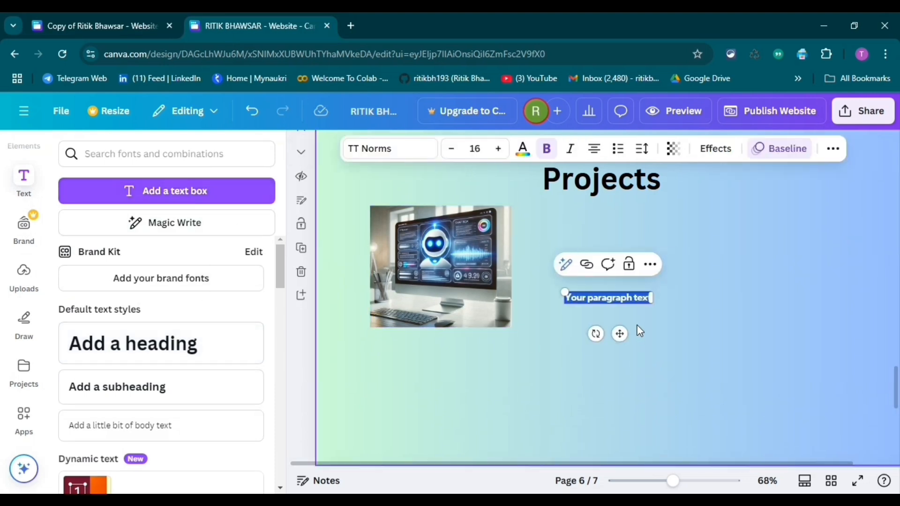
scroll(515, 304, "down", 3)
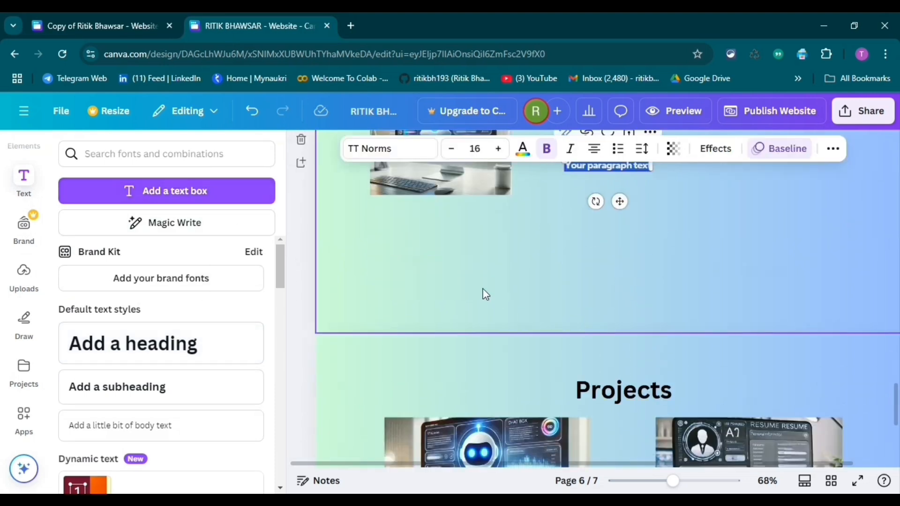
Copy the AI Chatbot title and description from the reference design into the new text box on page 6
left_click(74, 31)
left_click(418, 358)
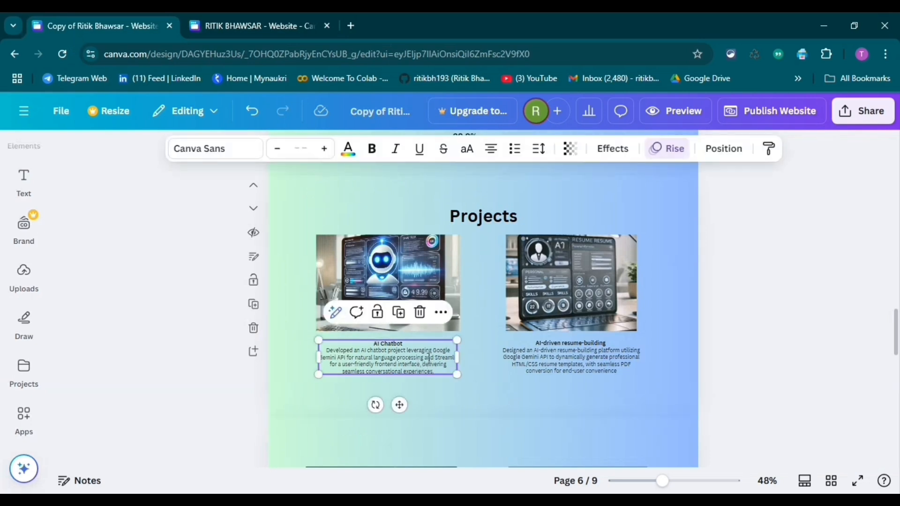
left_click(439, 366)
key("ctrl+c")
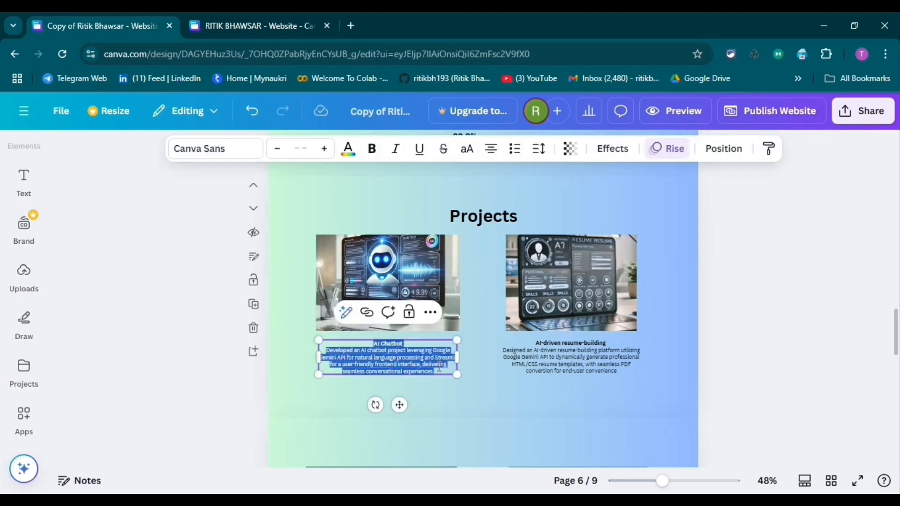
left_click(274, 32)
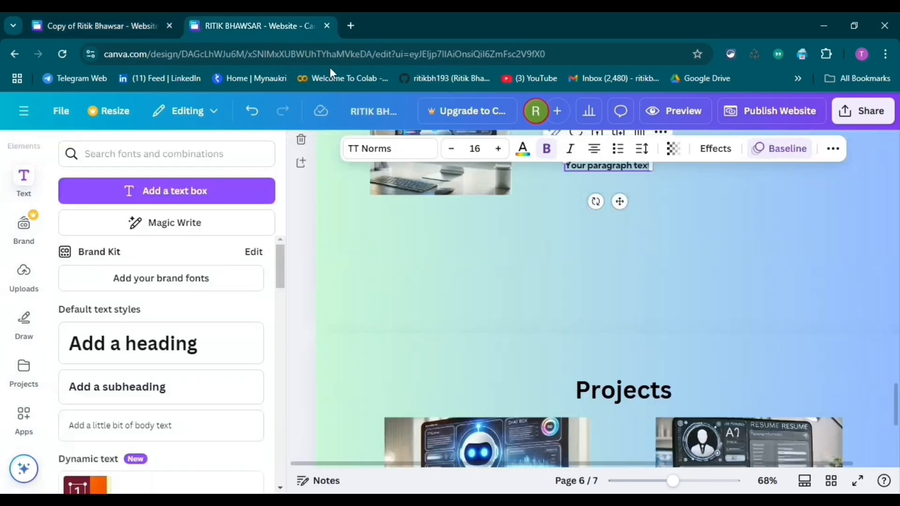
scroll(567, 341, "down", 4)
left_click(621, 302)
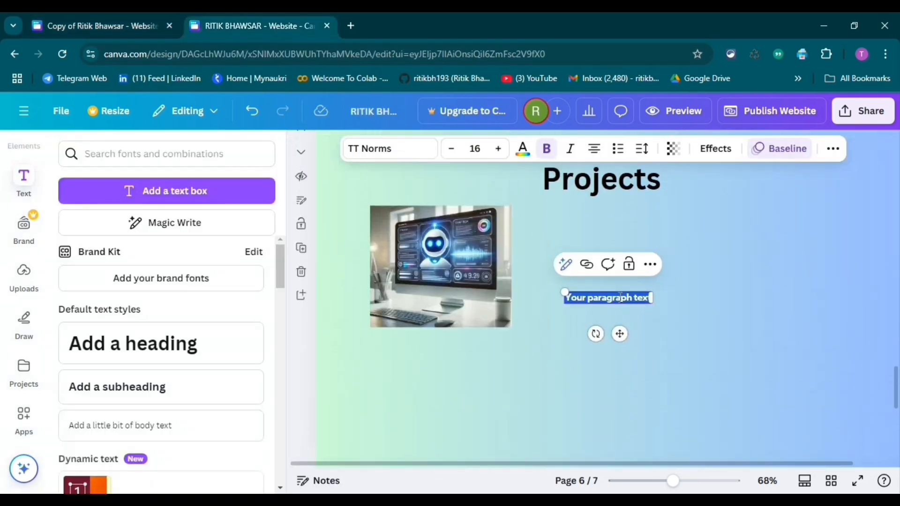
key("ctrl+v")
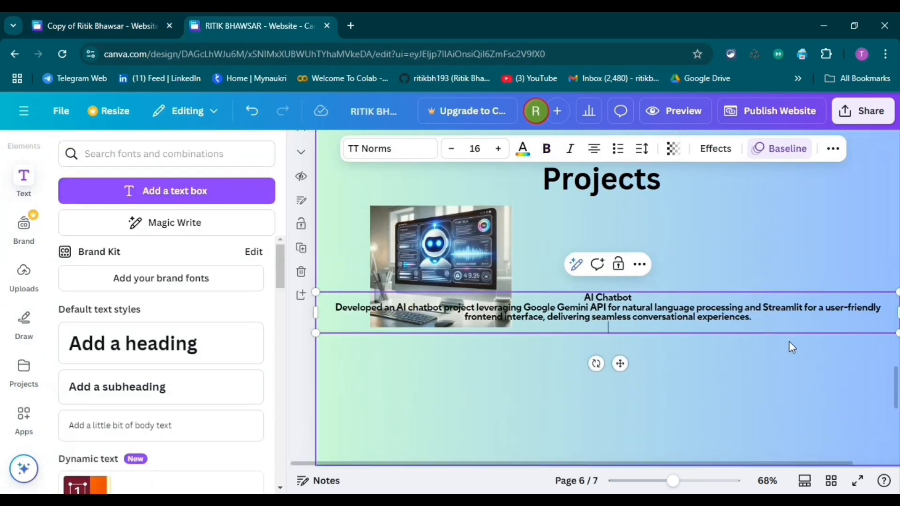
Remove the bold from the AI Chatbot description paragraph and place its narrowed text box below the chatbot image
left_click_drag(760, 319, 336, 304)
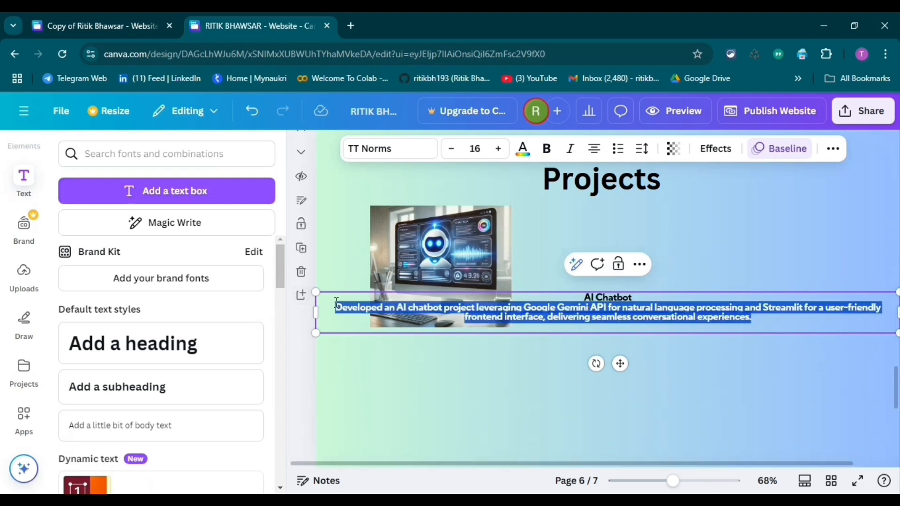
left_click(551, 156)
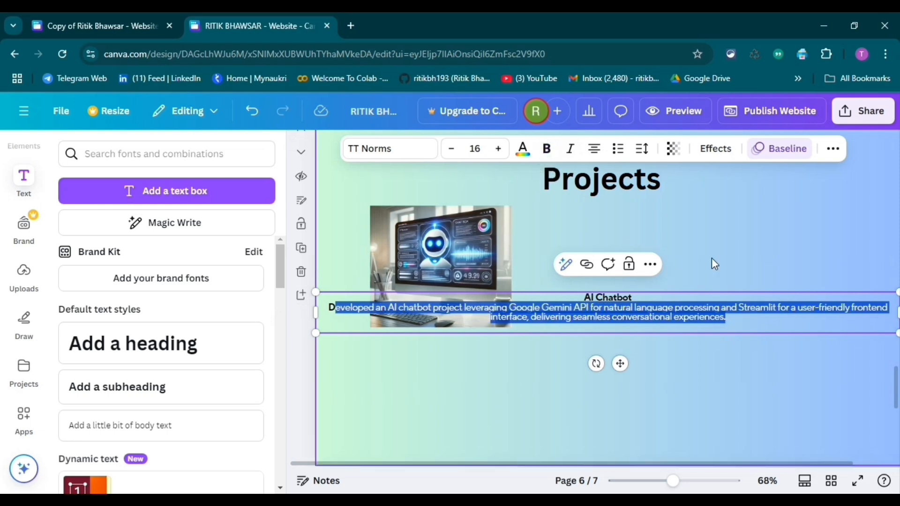
left_click(786, 307)
left_click_drag(791, 316, 696, 330)
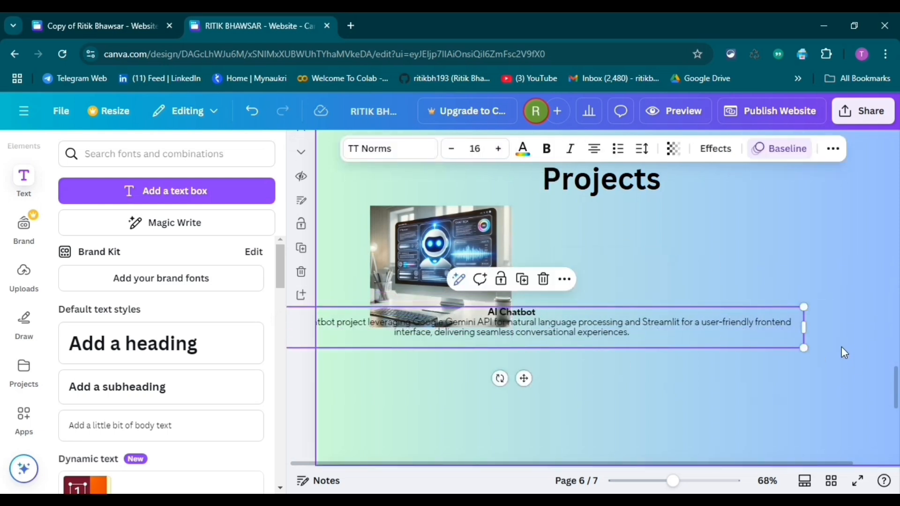
left_click_drag(796, 333, 516, 386)
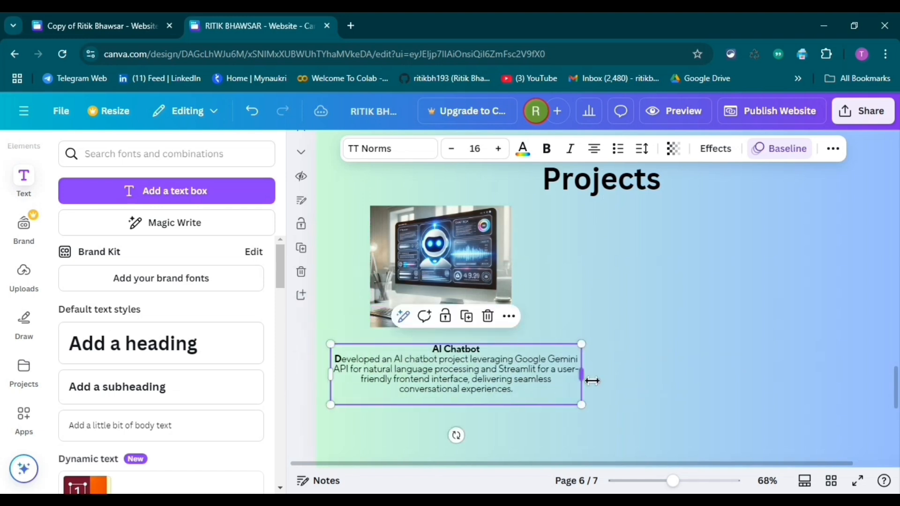
left_click_drag(575, 378, 542, 377)
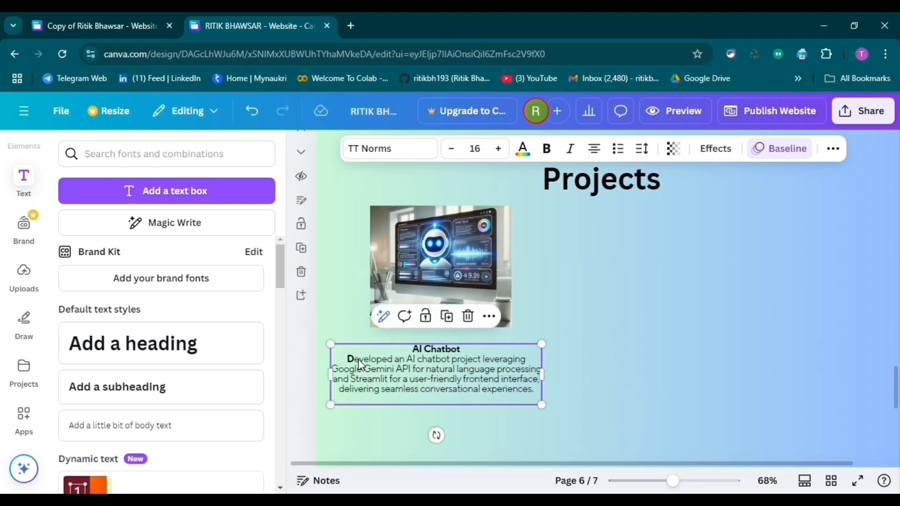
Replace the bold initial D of "Developed" with a regular-weight D
left_click(394, 368)
key("BackSpace")
type("D")
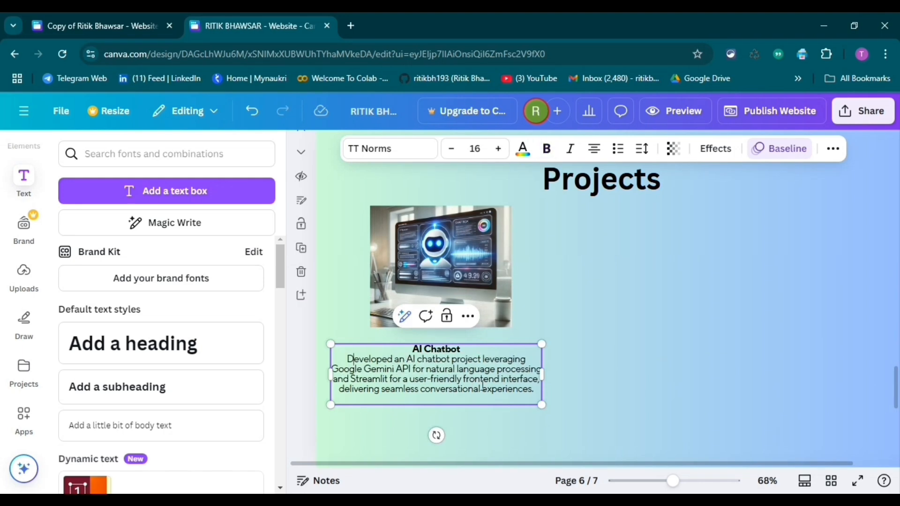
Scale the AI Chatbot text box down to font size 12.5 and align it beneath the chatbot image
left_click_drag(542, 406, 516, 397)
left_click(574, 382)
left_click_drag(422, 381, 446, 373)
left_click_drag(542, 390, 521, 385)
left_click_drag(425, 375, 432, 382)
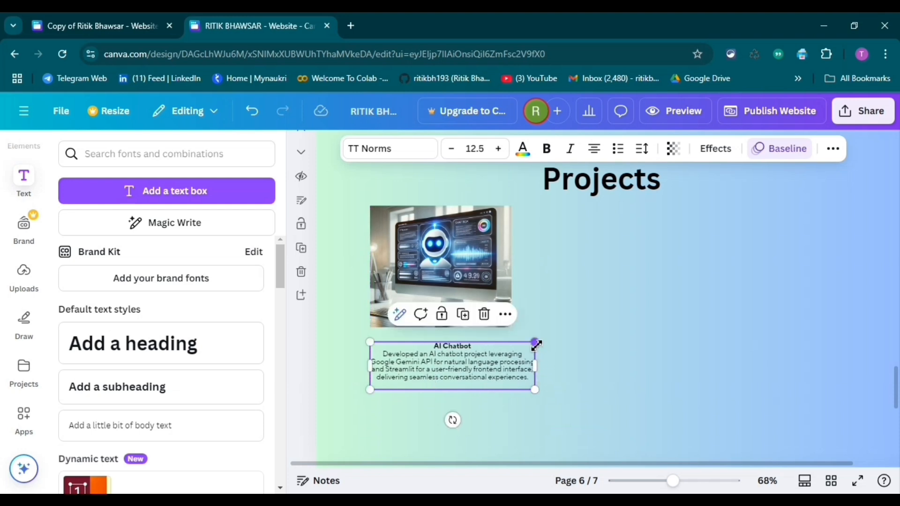
Enlarge the chatbot image slightly and increase the AI Chatbot description's font size to 13.7
mouse_move(536, 344)
left_mouse_down()
mouse_move(516, 329)
mouse_move(524, 336)
left_mouse_up()
left_click(542, 319)
left_click(508, 297)
left_click(514, 366)
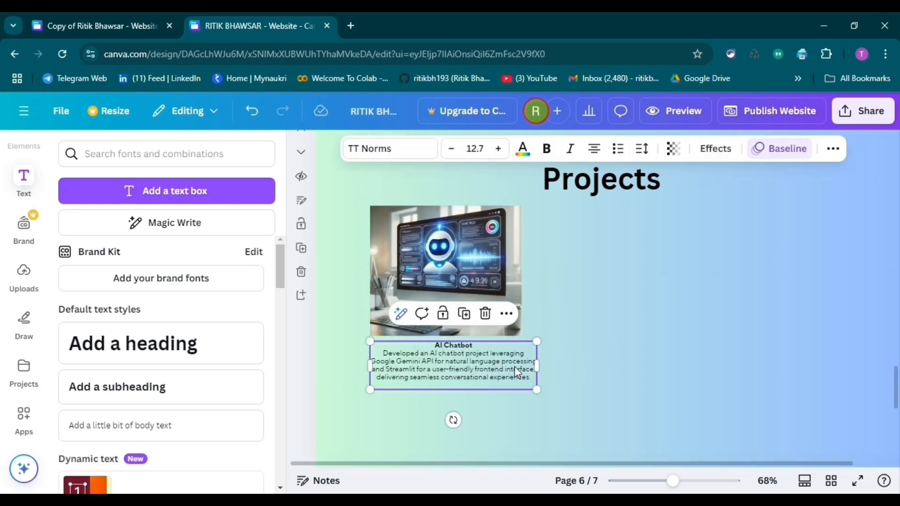
left_click(498, 149)
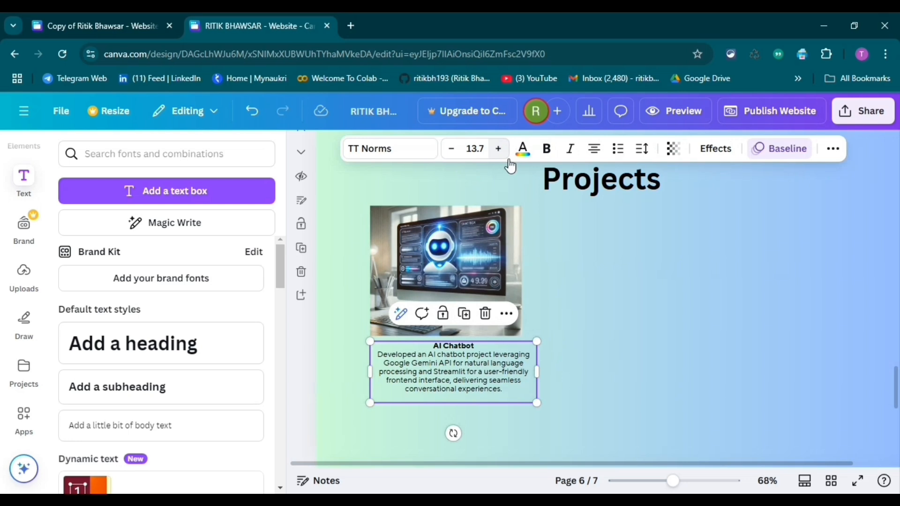
Centre the chatbot image over its description
left_click(586, 312)
left_click_drag(488, 277, 496, 277)
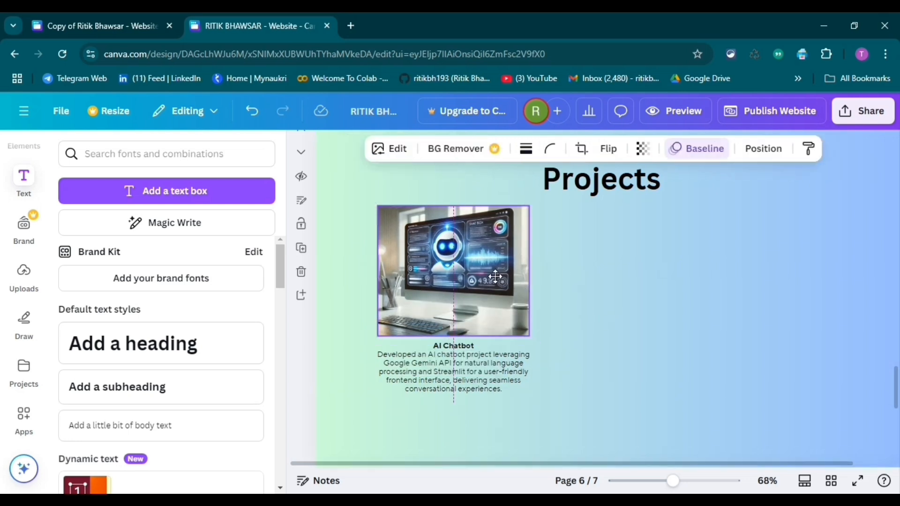
left_click_drag(449, 380, 448, 380)
left_click(641, 349)
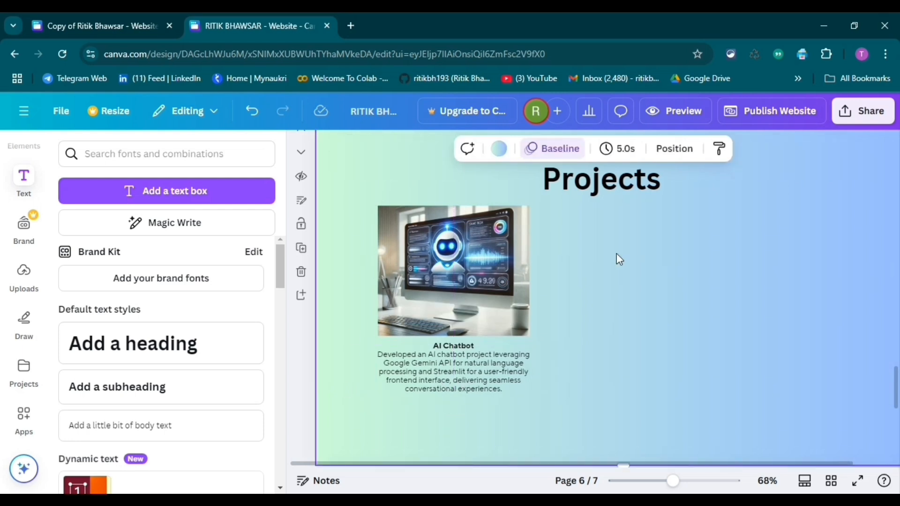
Check how the second project is laid out on page 7 and in the reference design
scroll(643, 280, "down", 2)
scroll(642, 279, "down", 5)
scroll(609, 263, "up", 7)
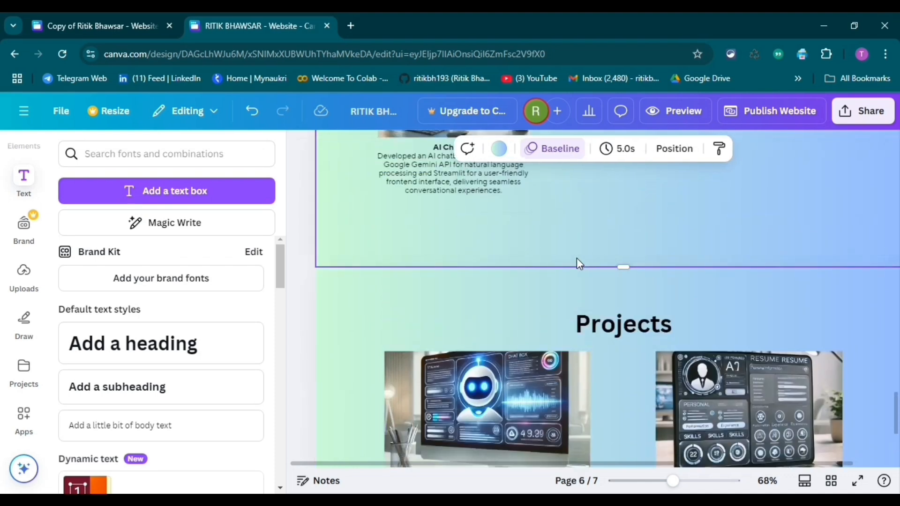
left_click(98, 27)
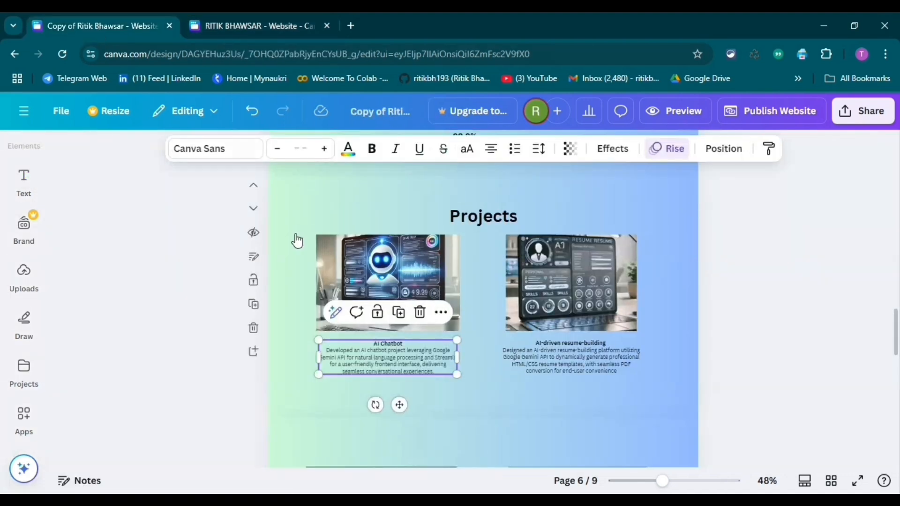
left_click(227, 22)
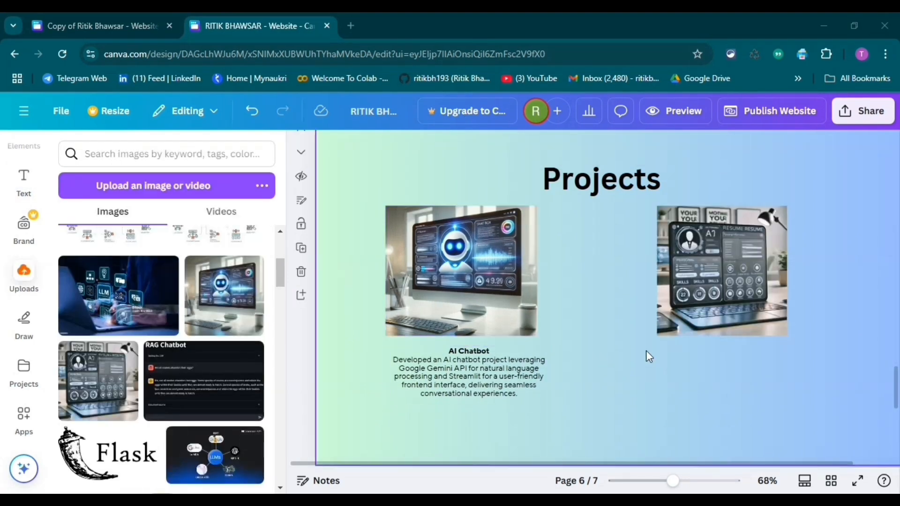
Duplicate the AI Chatbot text box and place the copy beneath the resume-builder laptop image
left_click(499, 379)
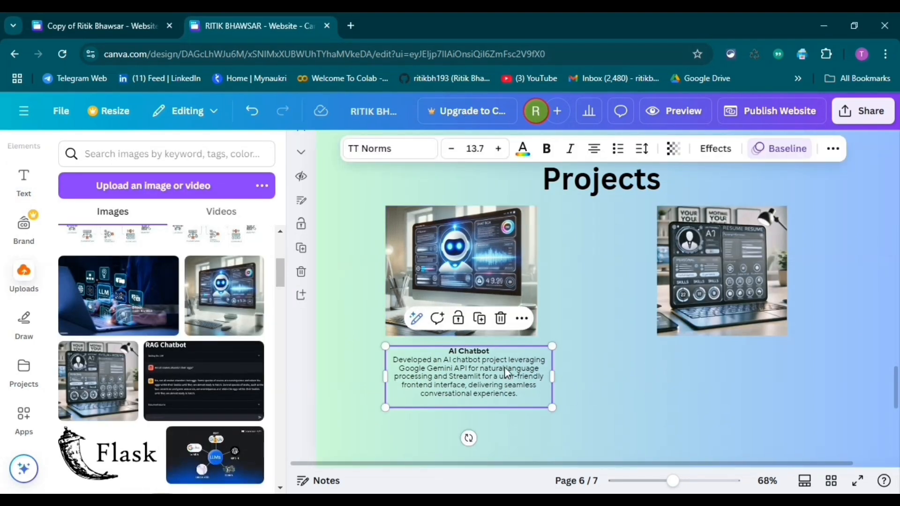
left_click(478, 319)
left_click_drag(473, 375, 731, 390)
Replace the duplicated text with the AI-driven resume-building title and description copied from the reference design
left_click(101, 26)
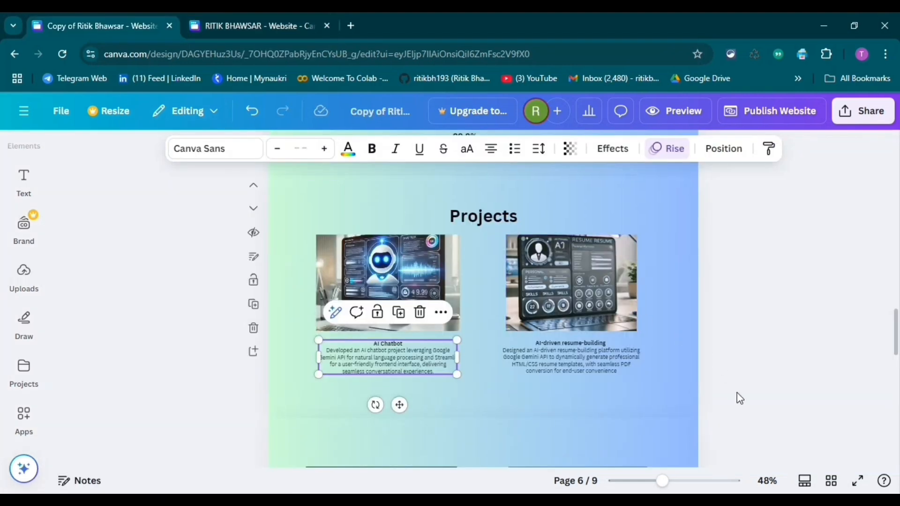
left_click(583, 356)
double_click(582, 350)
key("ctrl+a")
key("ctrl+c")
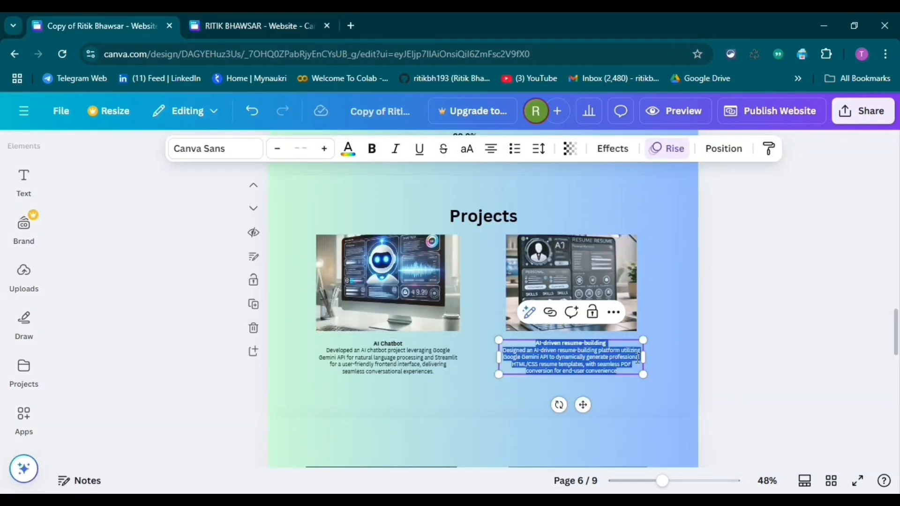
left_click(268, 27)
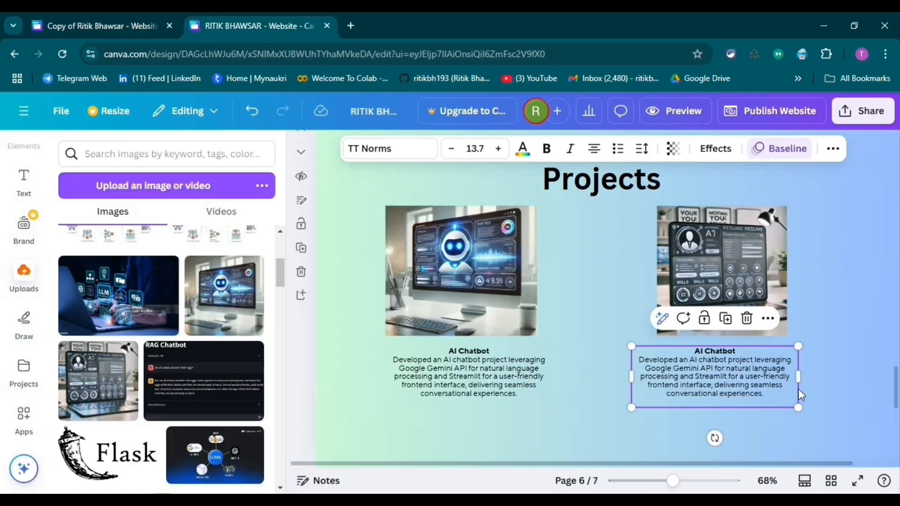
double_click(769, 391)
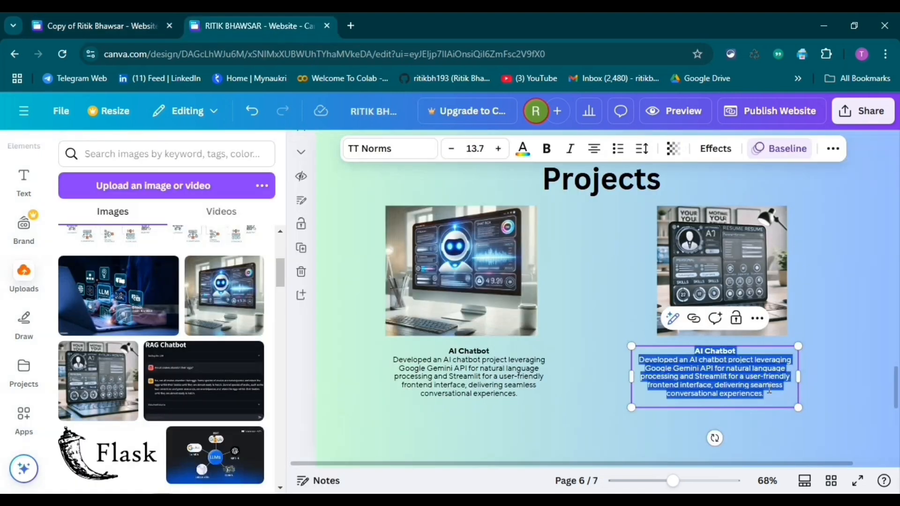
key("ctrl+v")
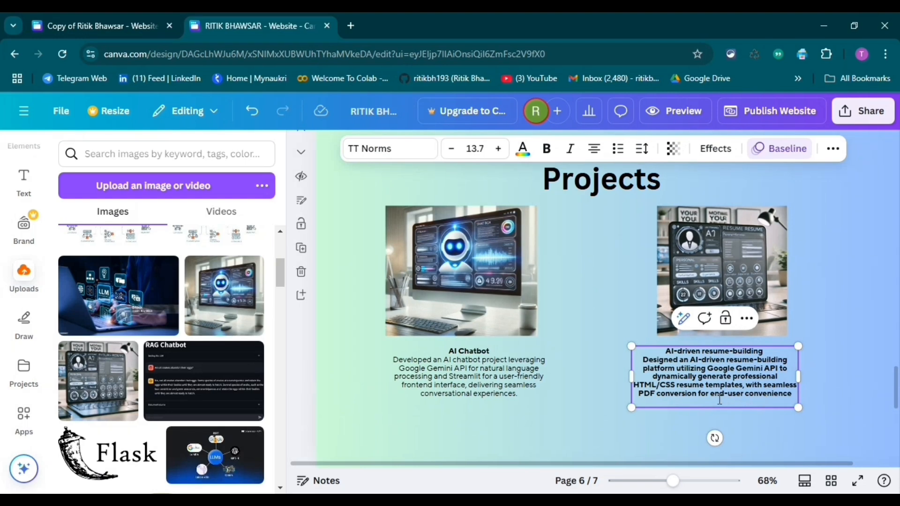
Remove the bold from the resume-building description, scale its text box to font size 13.3 and position it beneath the laptop image
left_click_drag(795, 397, 641, 360)
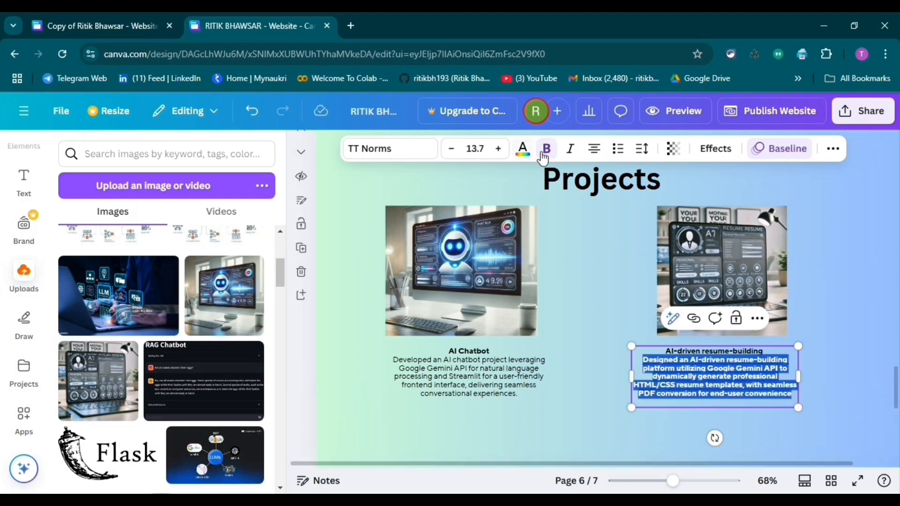
left_click(547, 149)
left_click(824, 341)
left_click_drag(723, 382, 736, 382)
left_click_drag(813, 412, 808, 404)
left_click_drag(736, 382, 733, 378)
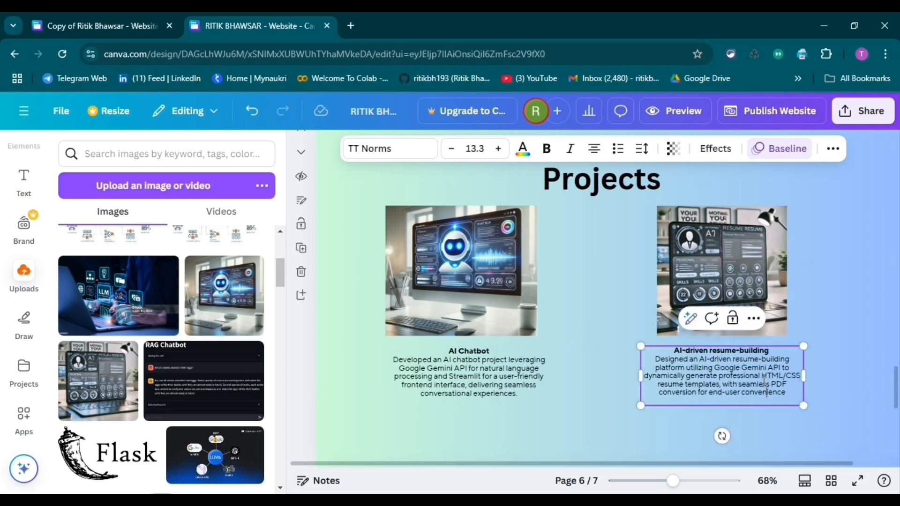
left_click(479, 377)
left_click(722, 375)
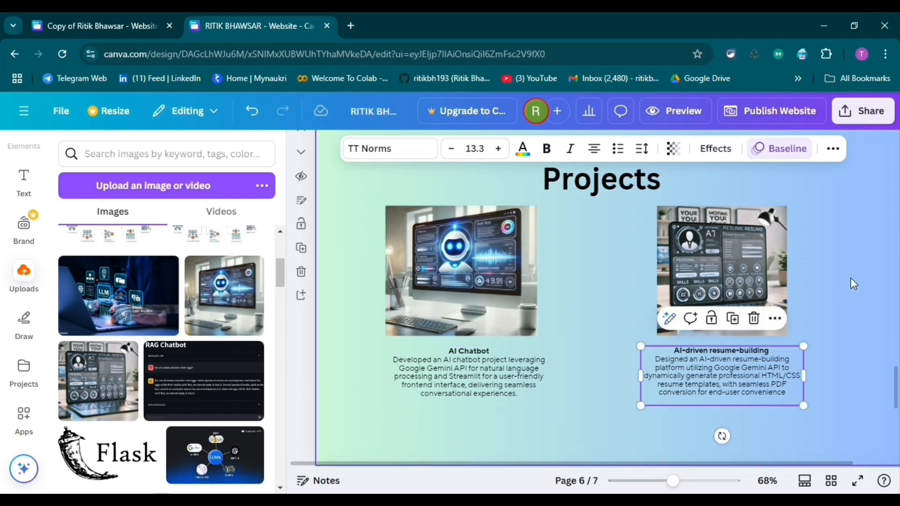
Enlarge the resume-builder laptop image slightly and centre it over its description
left_click(752, 281)
left_click_drag(788, 336, 794, 336)
left_click_drag(794, 275, 787, 272)
left_click_drag(660, 273, 651, 273)
left_click(815, 257)
left_click_drag(733, 271, 734, 276)
left_click(836, 241)
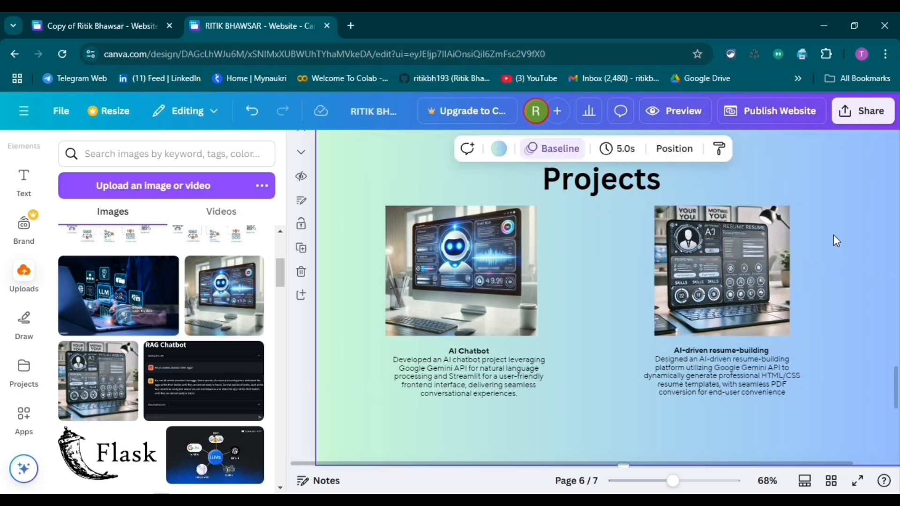
Fine-tune the positions of the Projects heading, the chatbot image and the project descriptions on page 6
left_click_drag(599, 181, 622, 184)
left_click_drag(470, 327, 485, 328)
left_click_drag(413, 371, 427, 370)
left_click_drag(453, 274, 460, 273)
left_click(731, 294)
left_click_drag(784, 389, 778, 383)
left_click(589, 313)
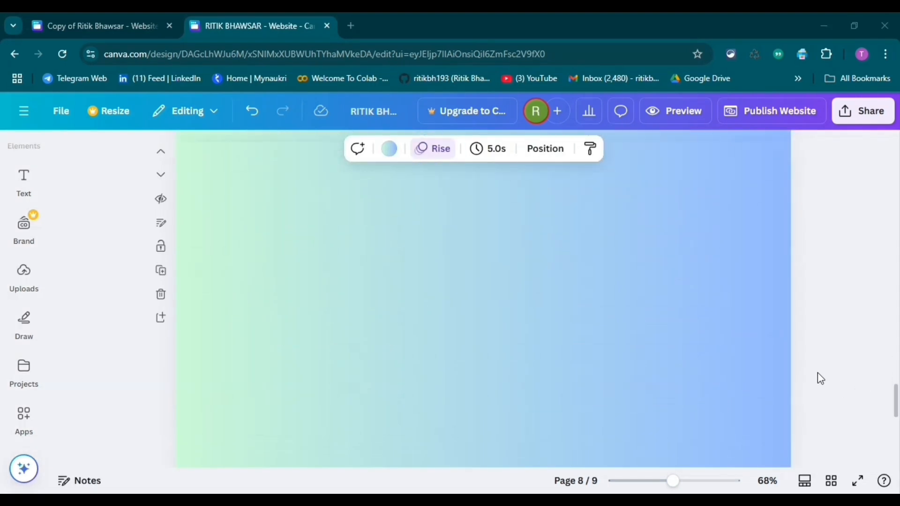
Review the skills and project pages of the portfolio and compare them with the reference design
scroll(641, 346, "up", 3)
scroll(647, 341, "down", 3)
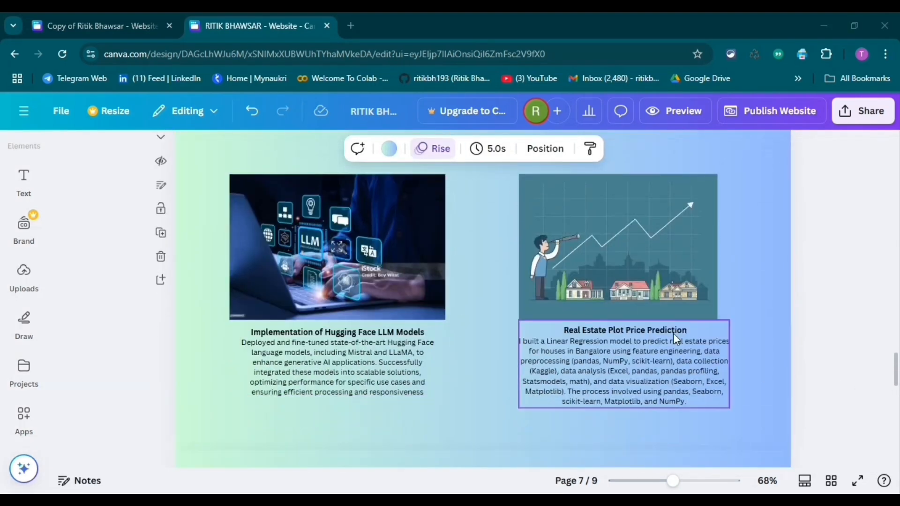
scroll(658, 300, "up", 10)
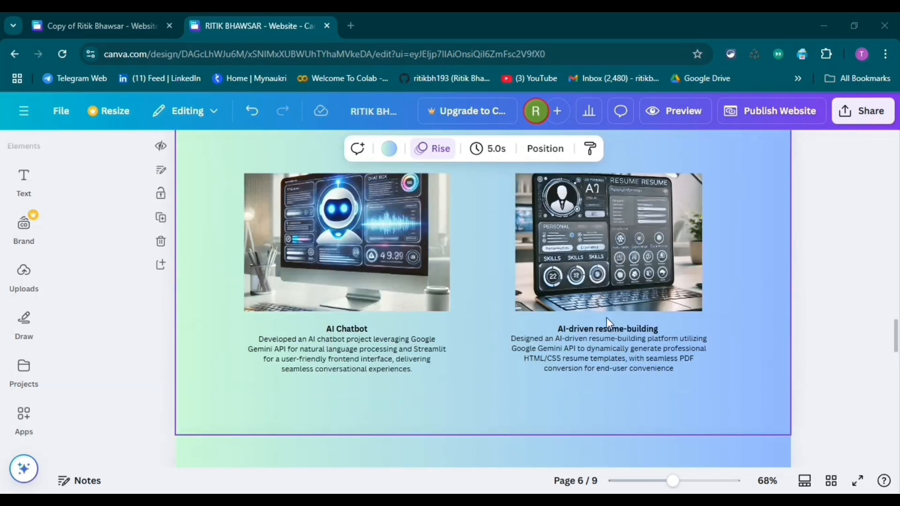
scroll(630, 314, "up", 15)
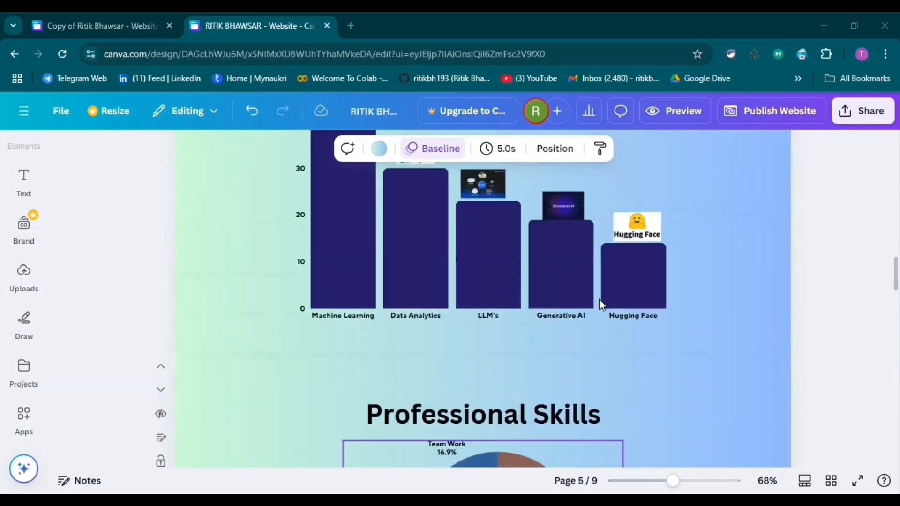
scroll(543, 306, "up", 15)
scroll(557, 264, "down", 15)
scroll(563, 269, "down", 20)
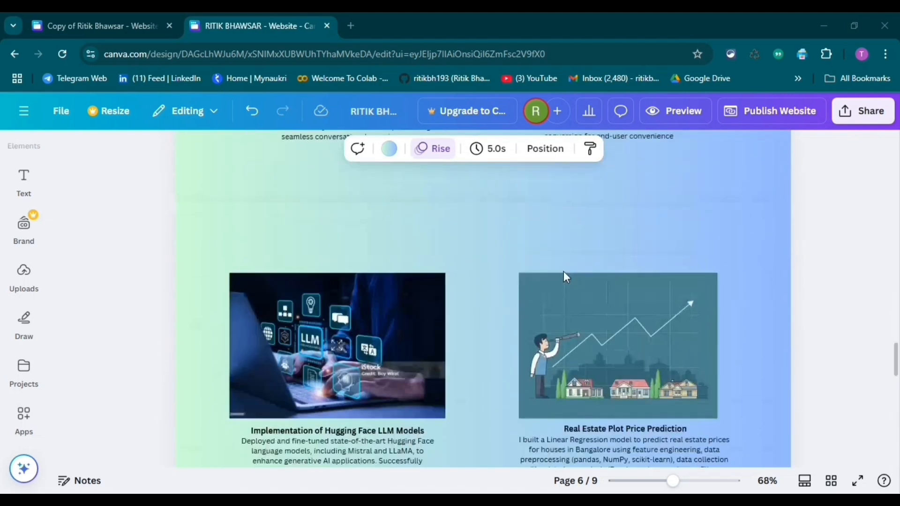
left_click(109, 27)
scroll(495, 263, "down", 5)
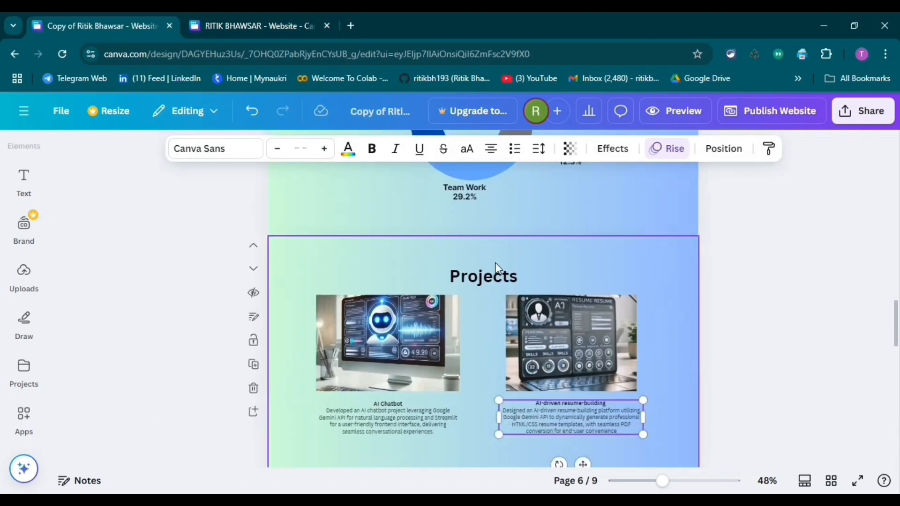
Insert a plain outlined table with three columns and four rows on page 8 of the portfolio design
scroll(615, 310, "down", 10)
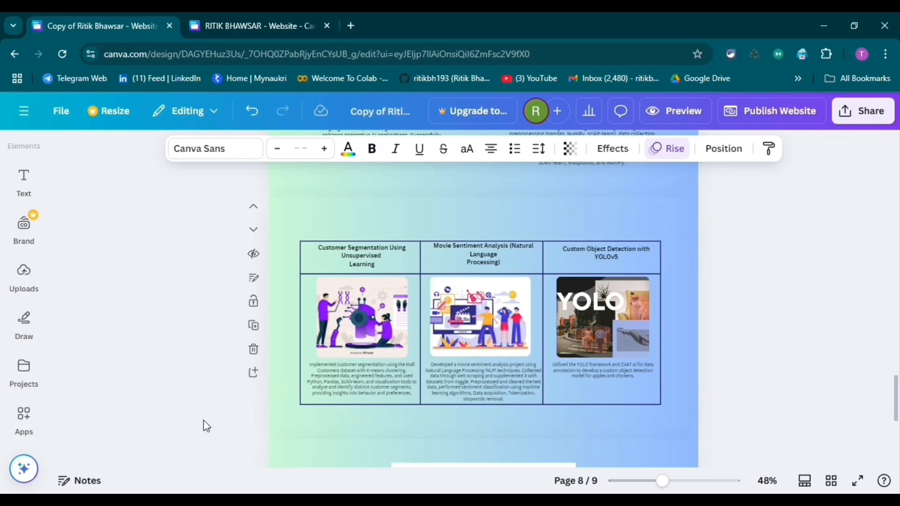
key("ctrl+Tab")
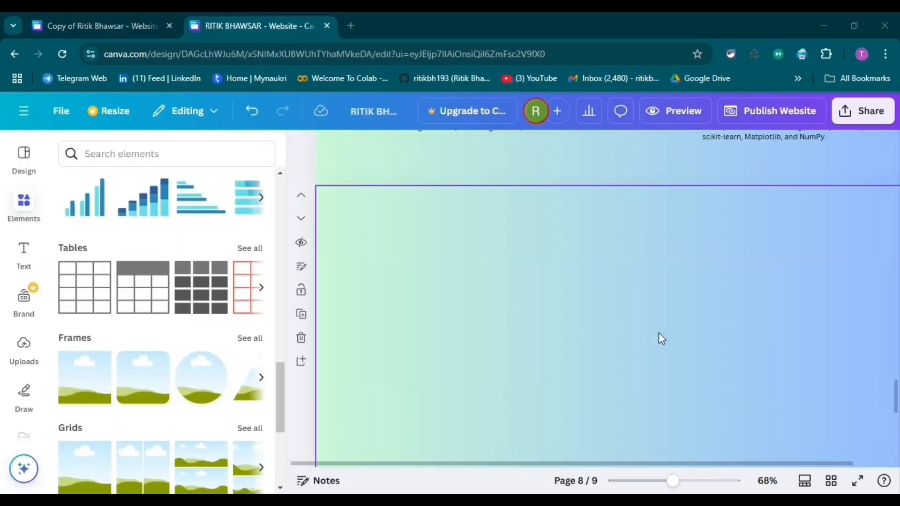
scroll(116, 306, "up", 7)
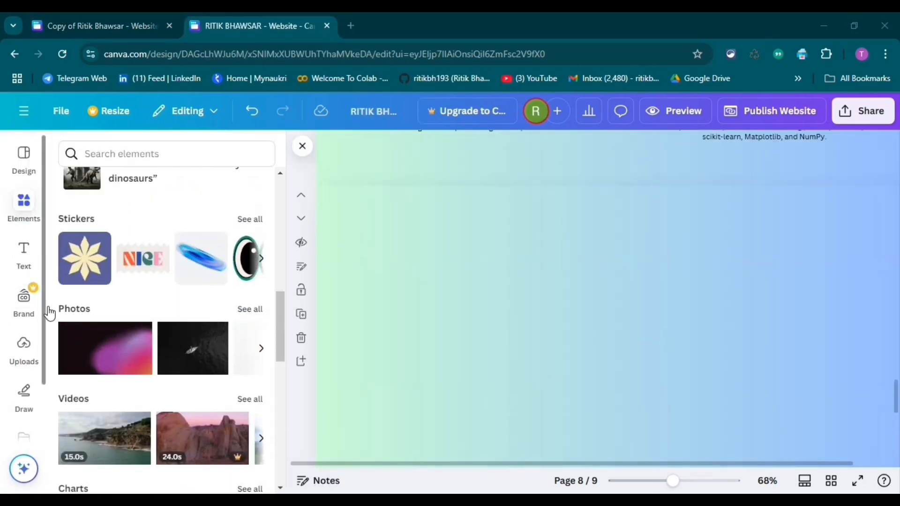
scroll(156, 307, "down", 4)
scroll(156, 307, "down", 2)
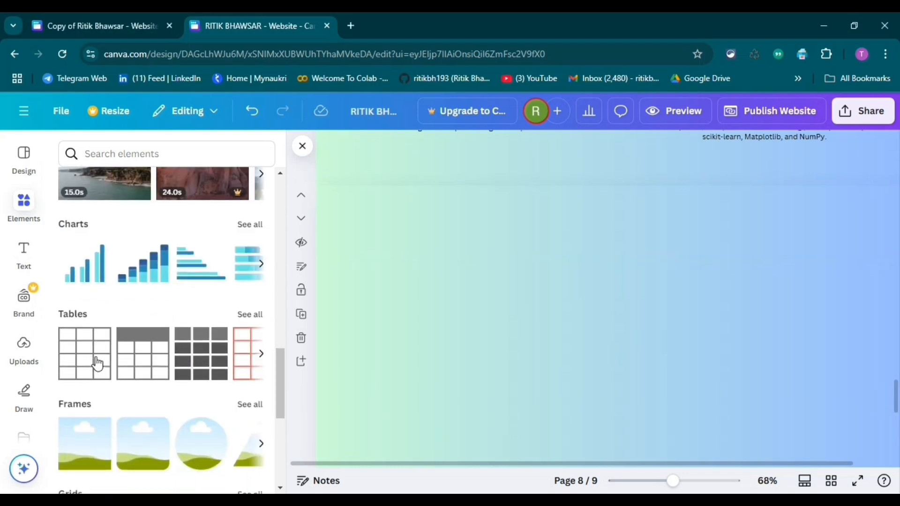
left_click(97, 363)
scroll(693, 335, "down", 2)
left_click(859, 313)
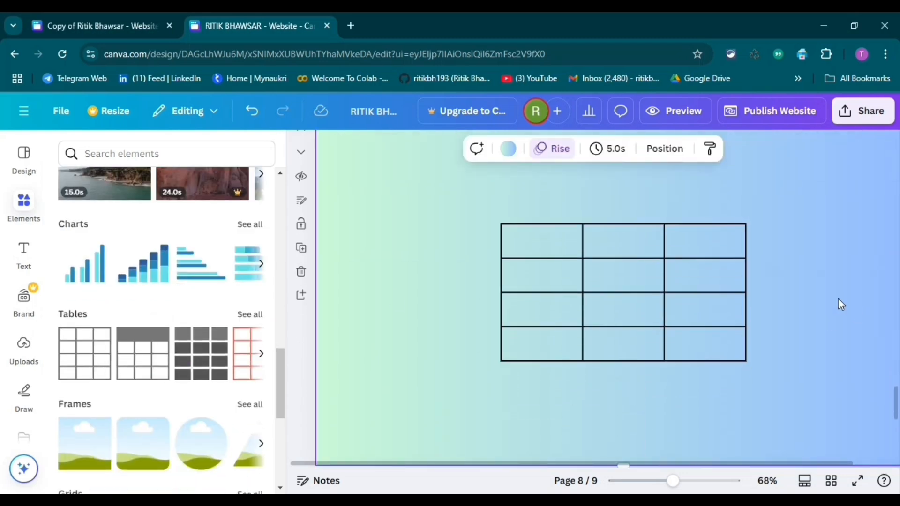
Delete the bottom two rows of the new table, matching the two-row projects table in the reference design
left_click(93, 26)
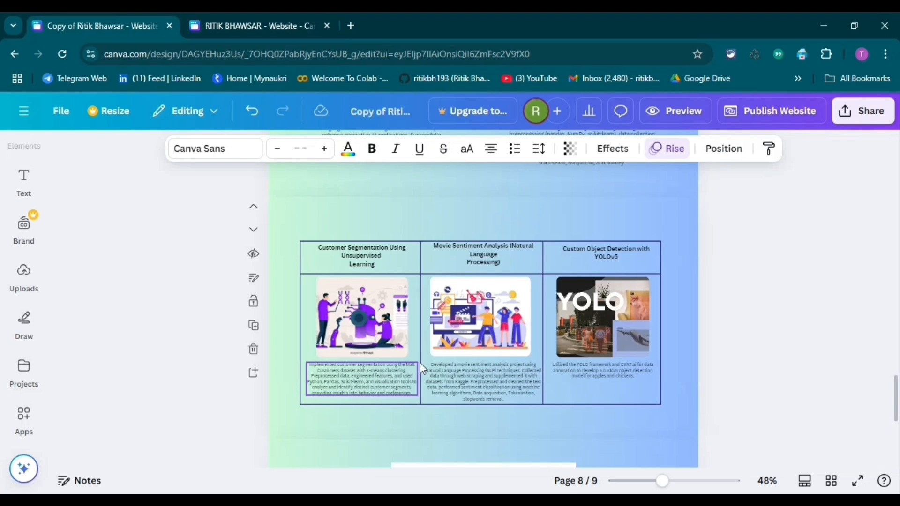
left_click(279, 14)
left_click(645, 337)
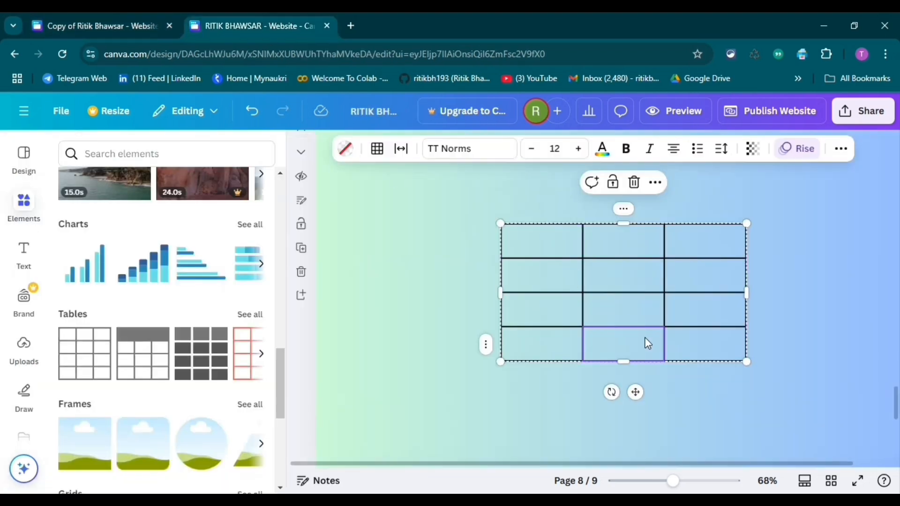
right_click(645, 341)
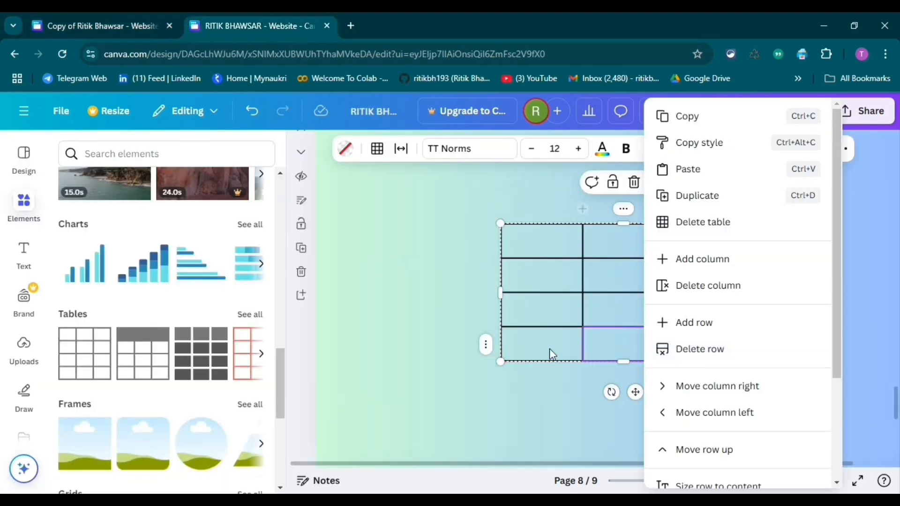
left_click(693, 349)
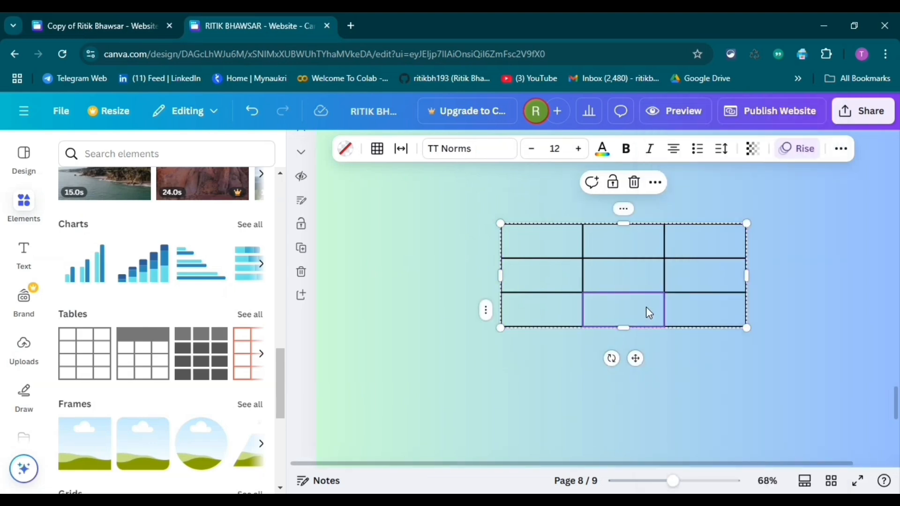
right_click(647, 307)
left_click(705, 348)
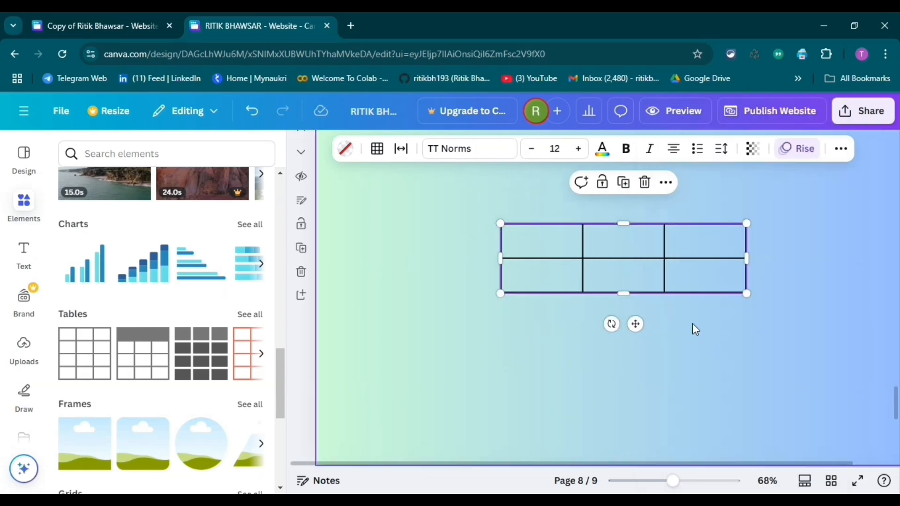
Enlarge the table and extend it on both sides so it fills the middle of page 8 like the reference
left_click(134, 26)
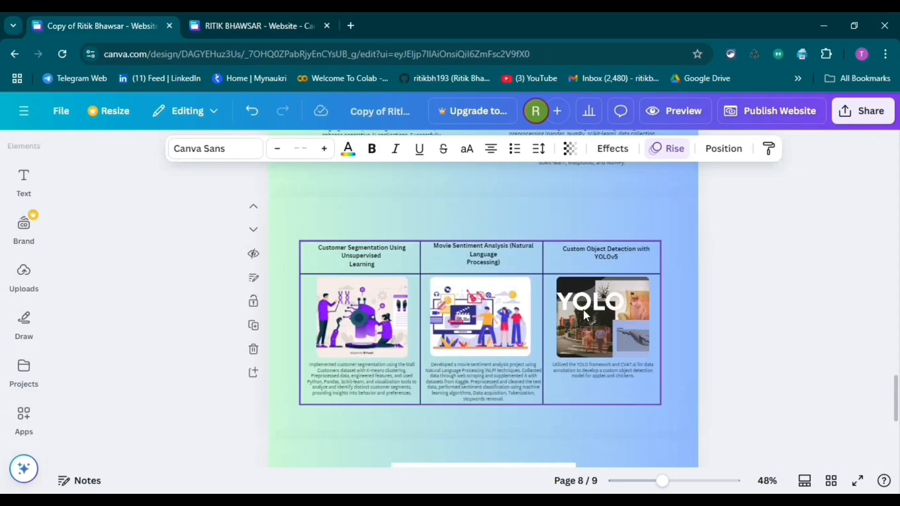
left_click(248, 24)
left_click_drag(747, 294, 806, 370)
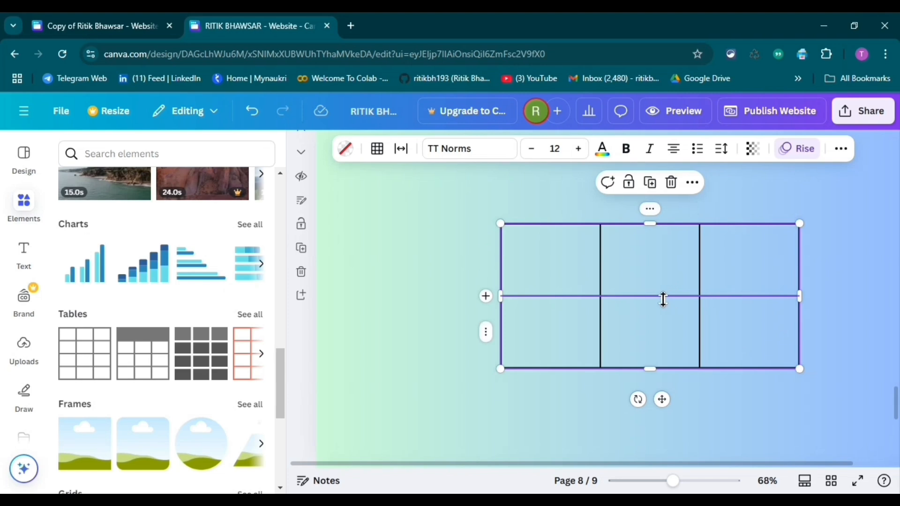
left_click_drag(656, 368, 655, 406)
left_click_drag(665, 346, 620, 318)
left_click_drag(763, 296, 839, 293)
left_click_drag(459, 296, 407, 293)
Shorten the table's header row, make its second row taller and even out the three column widths
left_click_drag(561, 324, 541, 321)
left_click_drag(658, 311, 675, 313)
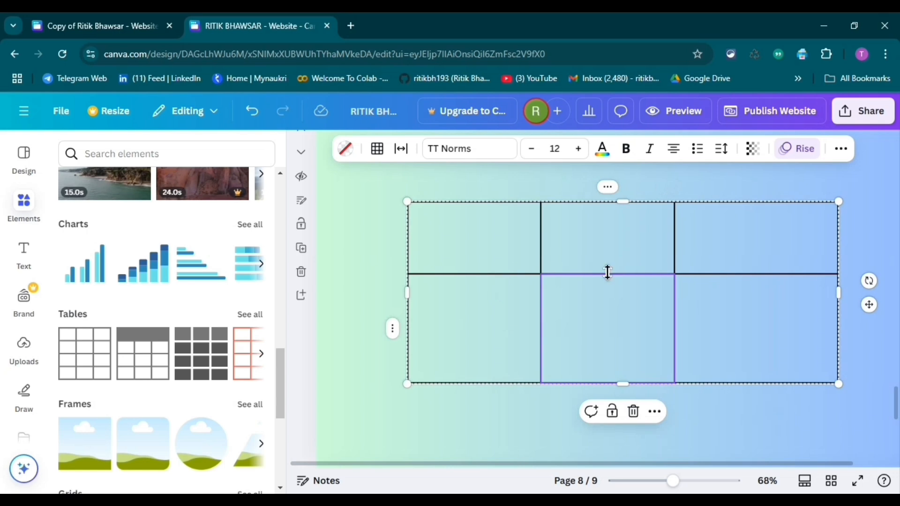
left_click_drag(614, 277, 610, 245)
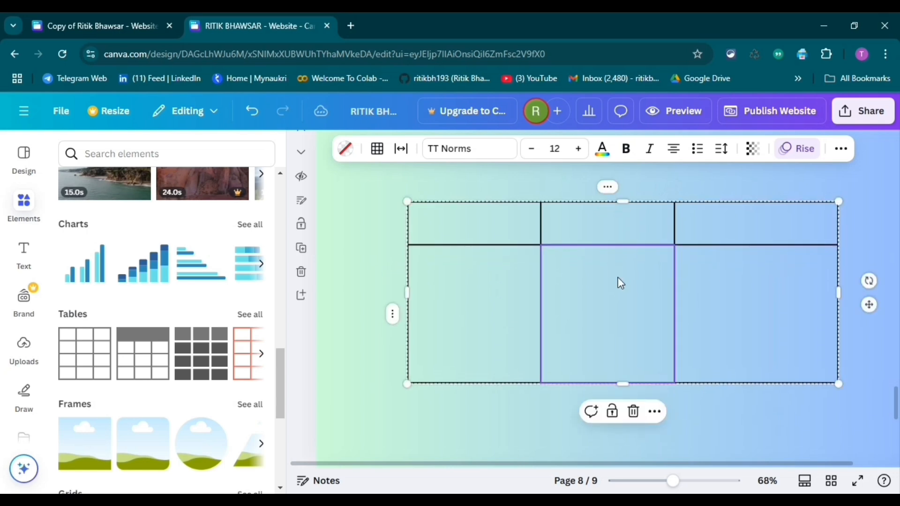
left_click_drag(632, 386, 629, 400)
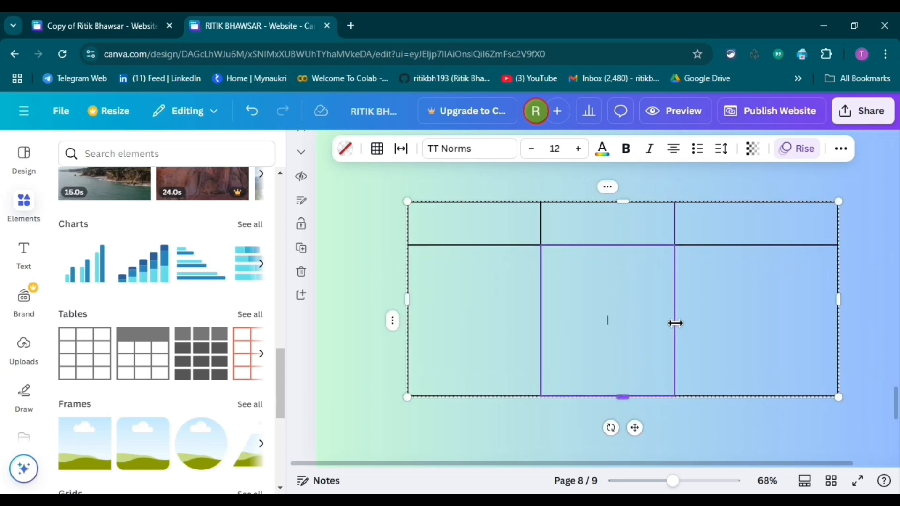
left_click_drag(675, 317, 686, 314)
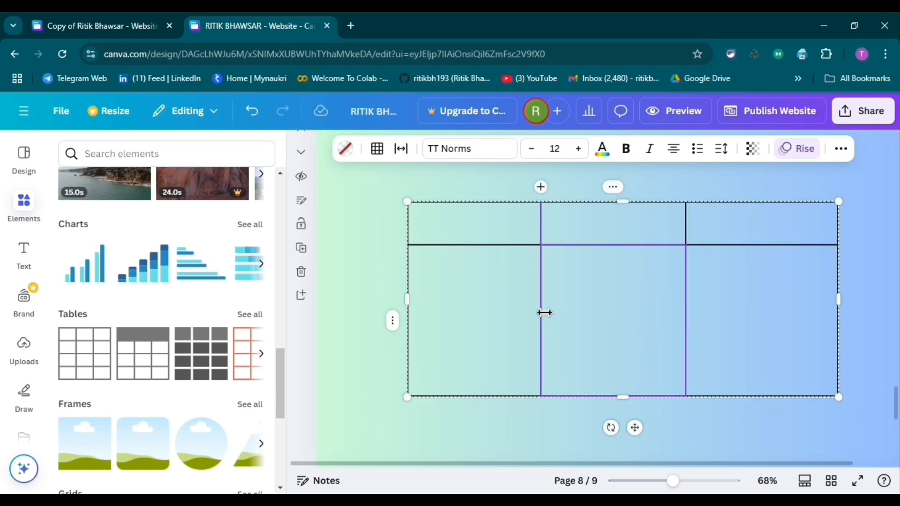
left_click_drag(547, 311, 547, 310)
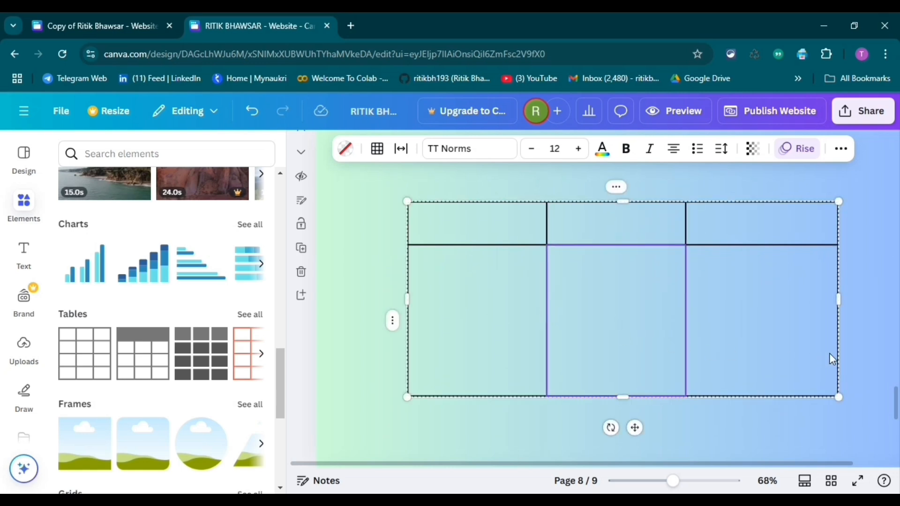
left_click_drag(688, 304, 696, 304)
left_click_drag(551, 306, 553, 306)
Reposition the table on page 8 so it sits balanced within the page
left_click_drag(749, 353, 738, 338)
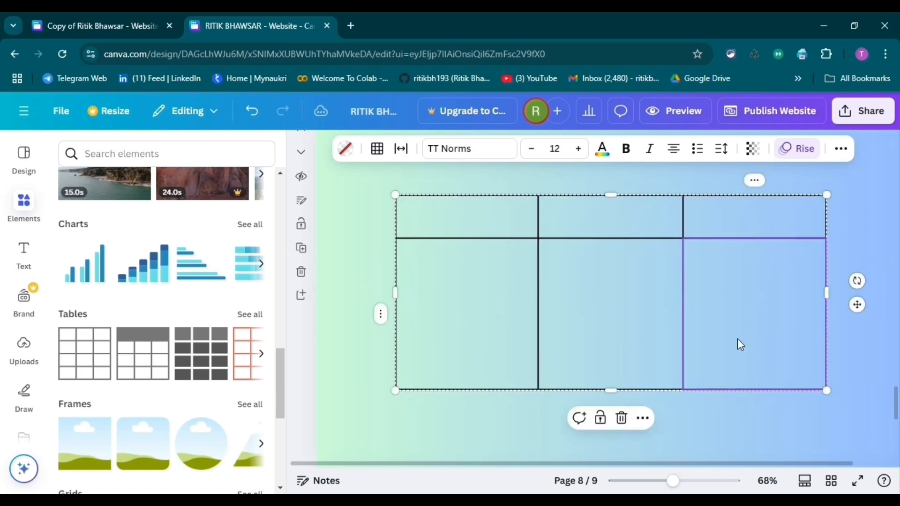
left_click(843, 228)
scroll(635, 312, "down", 2)
scroll(654, 313, "up", 3)
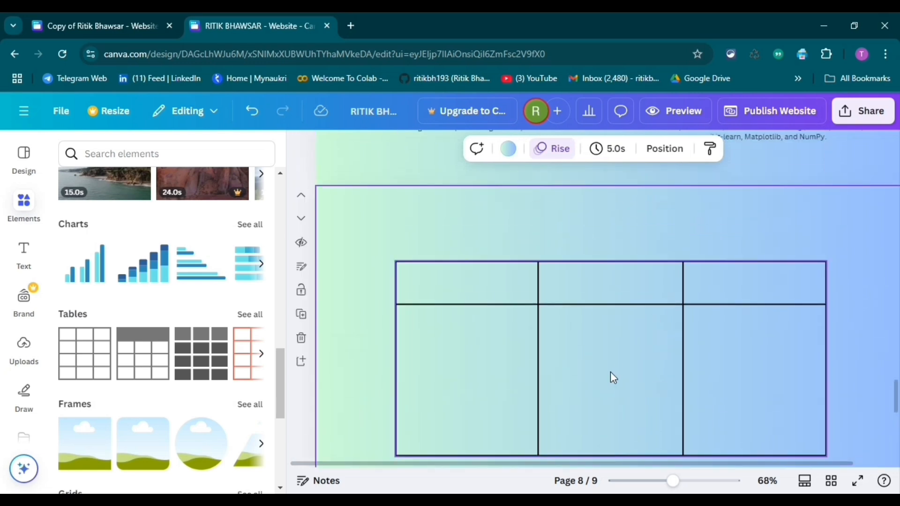
left_click(611, 370)
left_click_drag(611, 354, 601, 373)
left_click(651, 241)
scroll(706, 253, "down", 2)
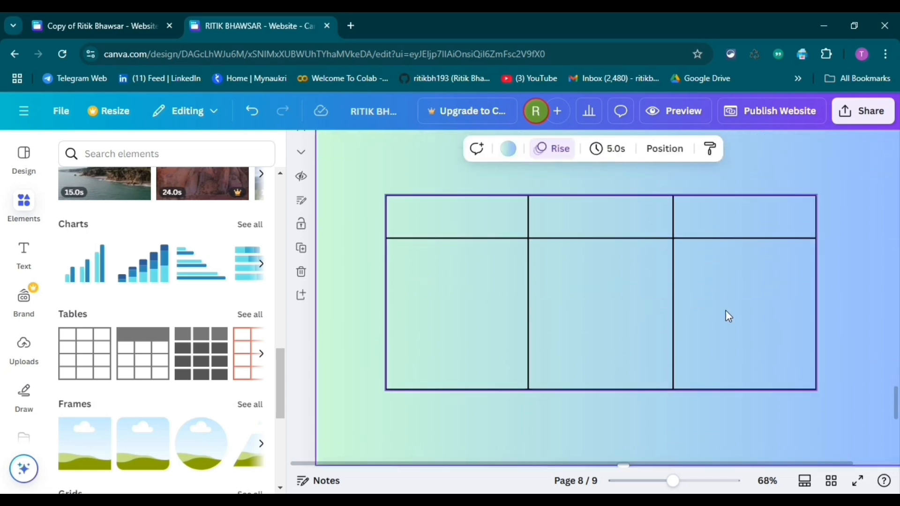
Copy the heading "Customer Segmentation Using Unsupervised Learning" from the reference design into the table's first header cell
left_click(115, 26)
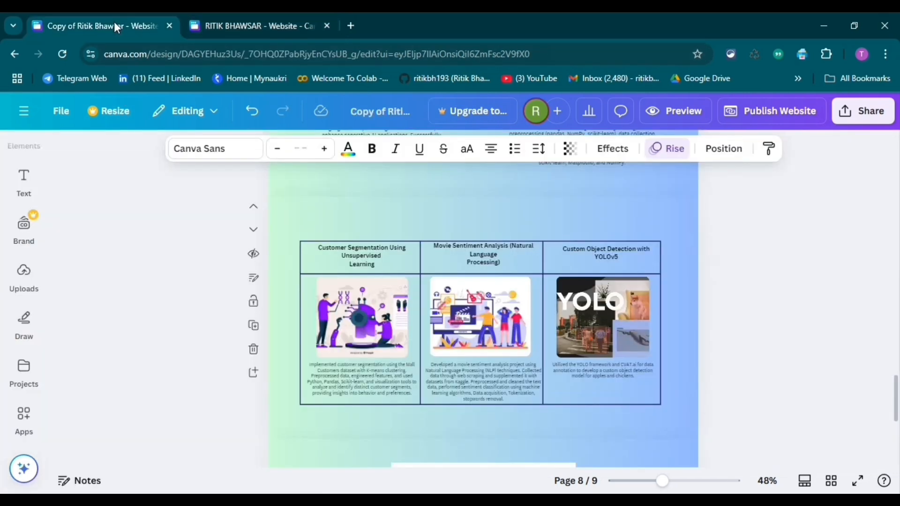
left_click(358, 262)
double_click(359, 259)
left_click_drag(380, 266, 316, 247)
key("ctrl+c")
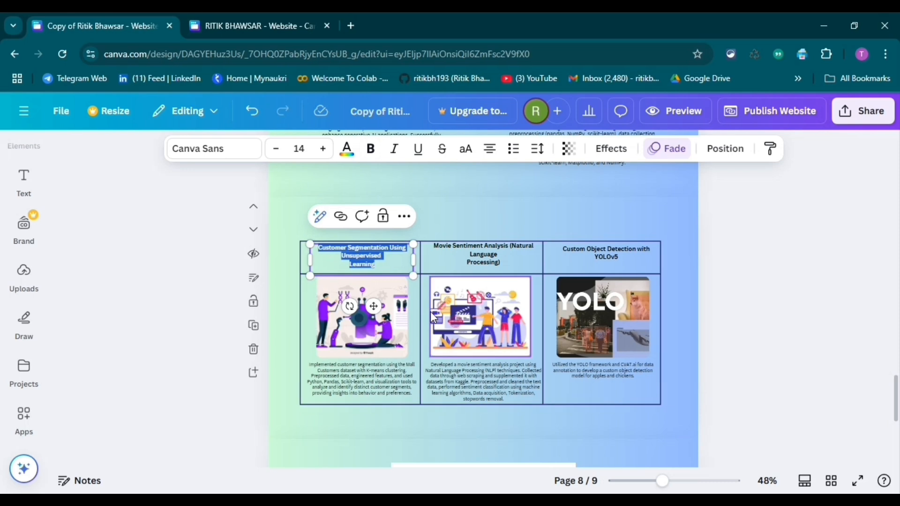
left_click(243, 23)
left_click(437, 218)
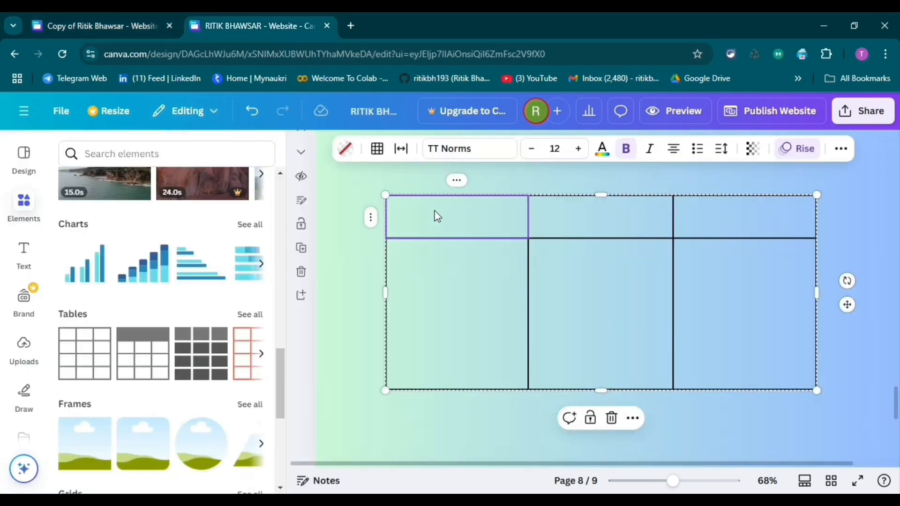
key("ctrl+v")
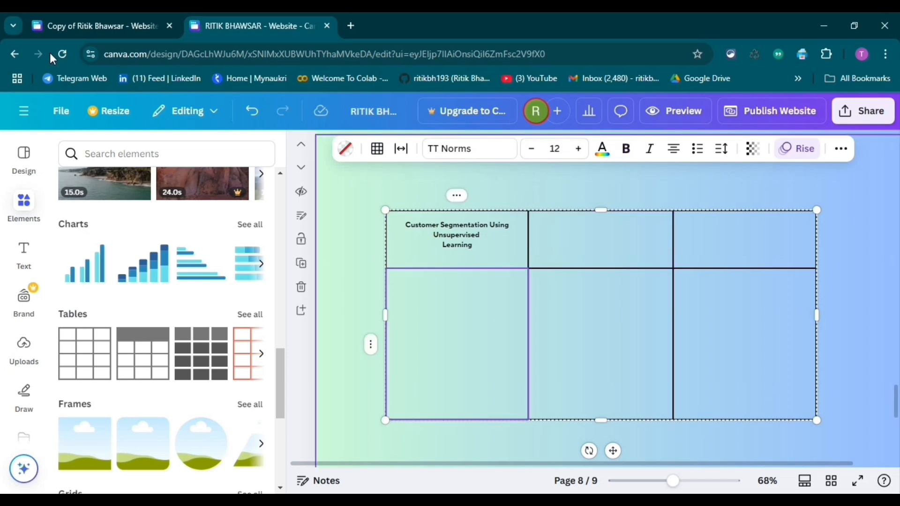
Find the purple AI illustration among the uploaded images and add it to page 8 for the customer segmentation project
left_click(75, 26)
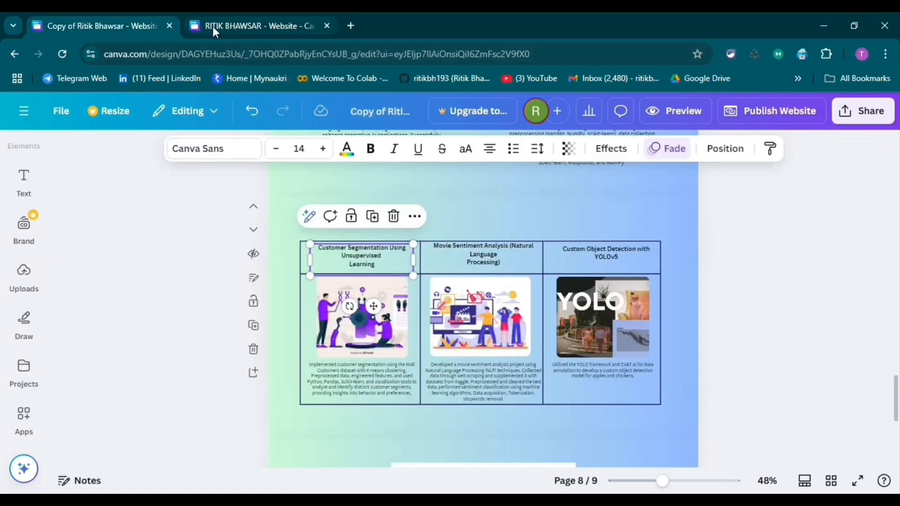
left_click(213, 27)
left_click(32, 360)
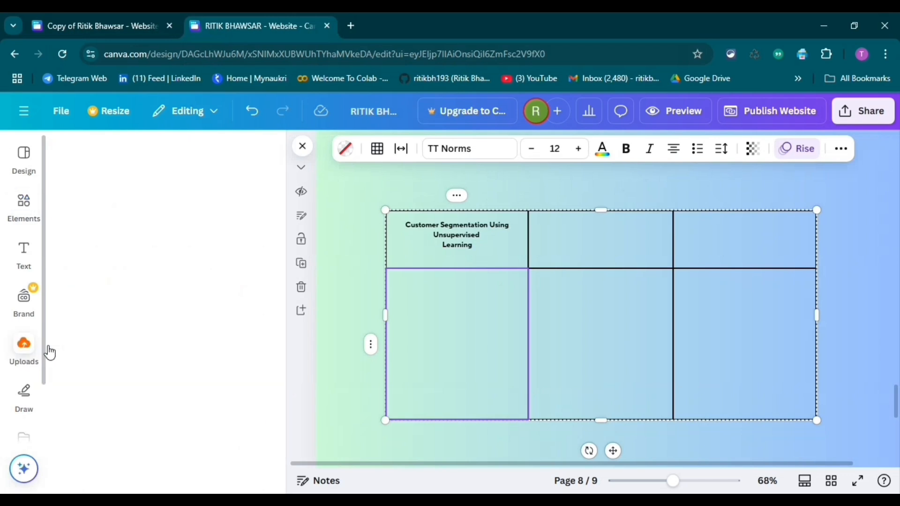
scroll(251, 307, "down", 10)
scroll(248, 326, "down", 15)
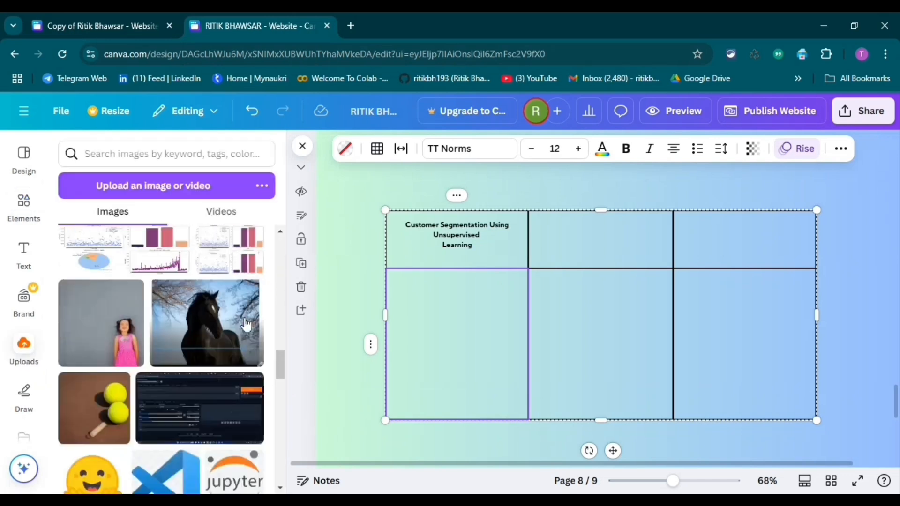
scroll(216, 331, "down", 5)
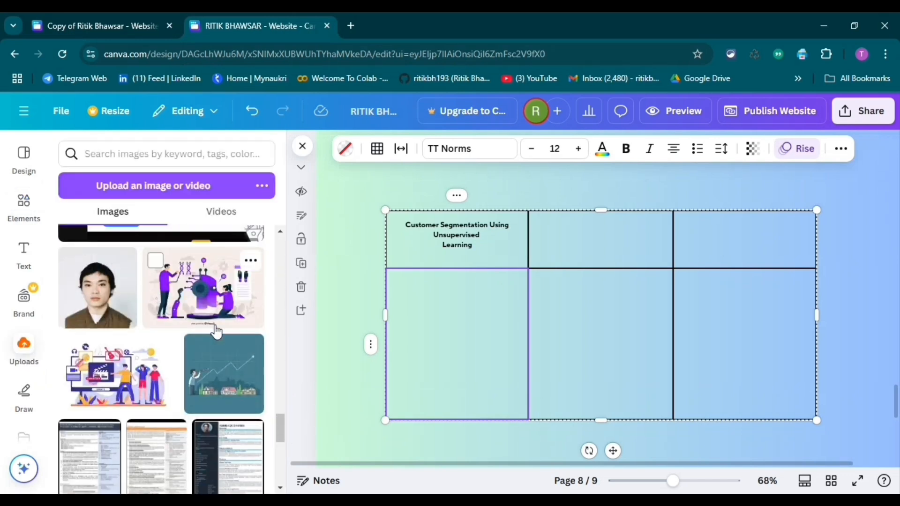
left_click(125, 27)
left_click(239, 20)
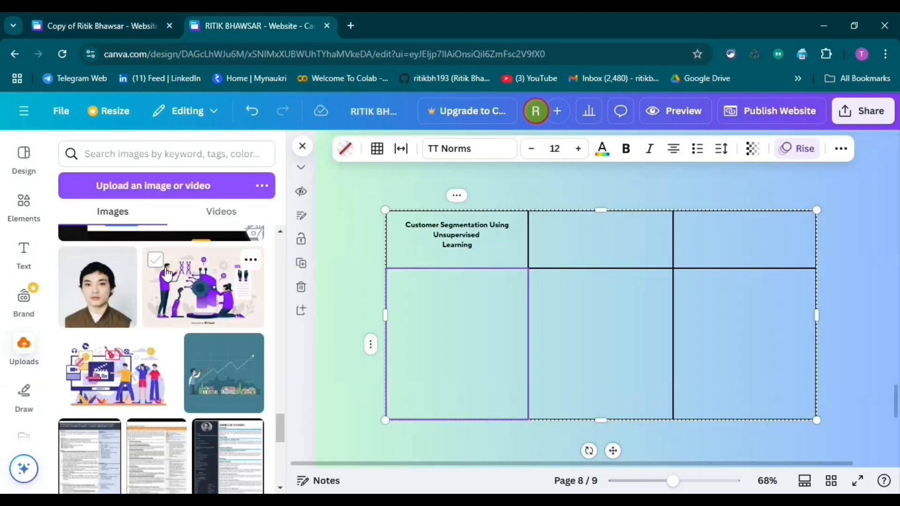
left_click(158, 260)
left_click_drag(152, 289, 328, 300)
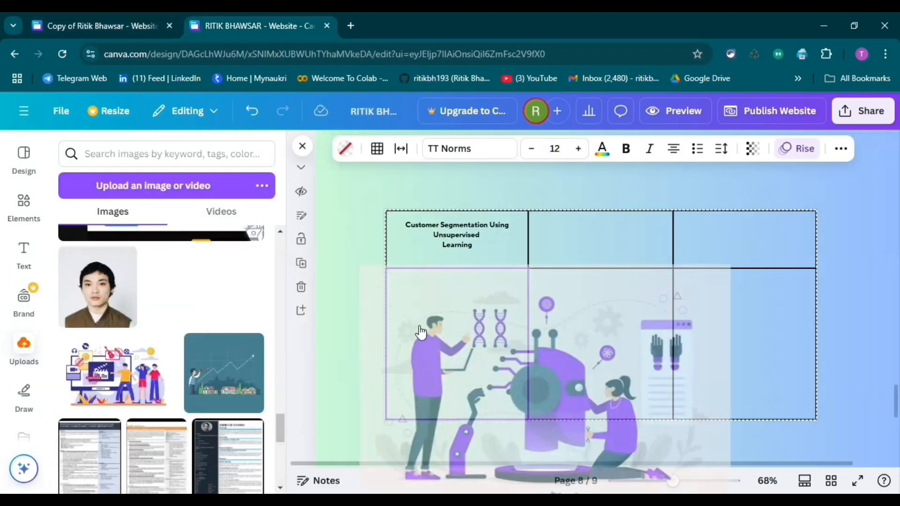
Scale down the purple AI illustration and place it in the upper part of the cell below the customer segmentation heading
scroll(721, 389, "down", 3)
left_click_drag(693, 334, 548, 210)
scroll(487, 230, "up", 1)
left_click_drag(441, 233, 466, 254)
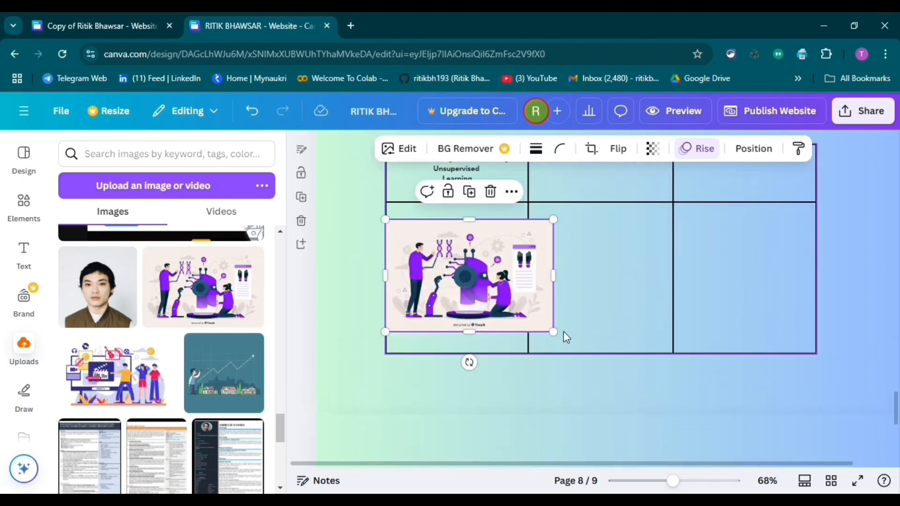
left_click_drag(552, 331, 514, 289)
left_click_drag(434, 273, 441, 262)
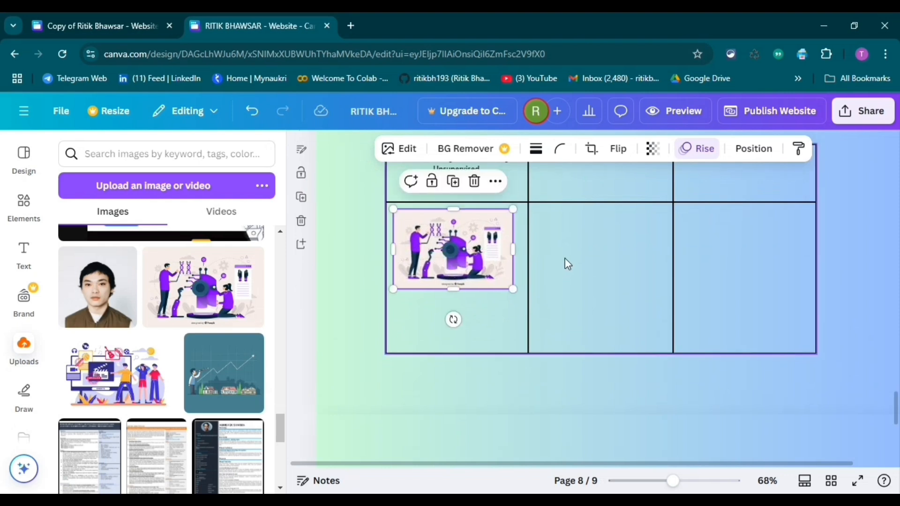
Add the uploaded movie illustration to page 8, shrink it and centre it near the top of the middle column's lower cell
left_click(563, 260)
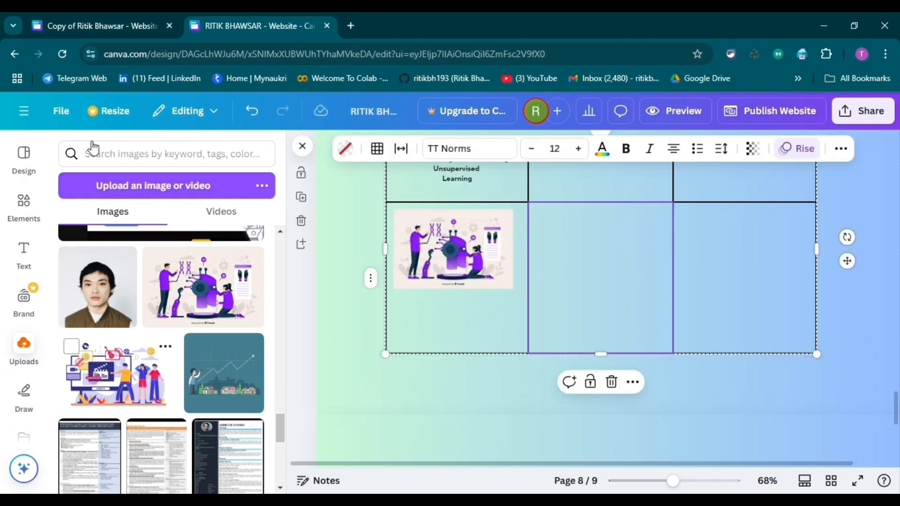
left_click(88, 19)
left_click(234, 21)
left_click_drag(104, 363, 590, 251)
left_click_drag(820, 426, 603, 272)
left_click_drag(505, 231, 567, 264)
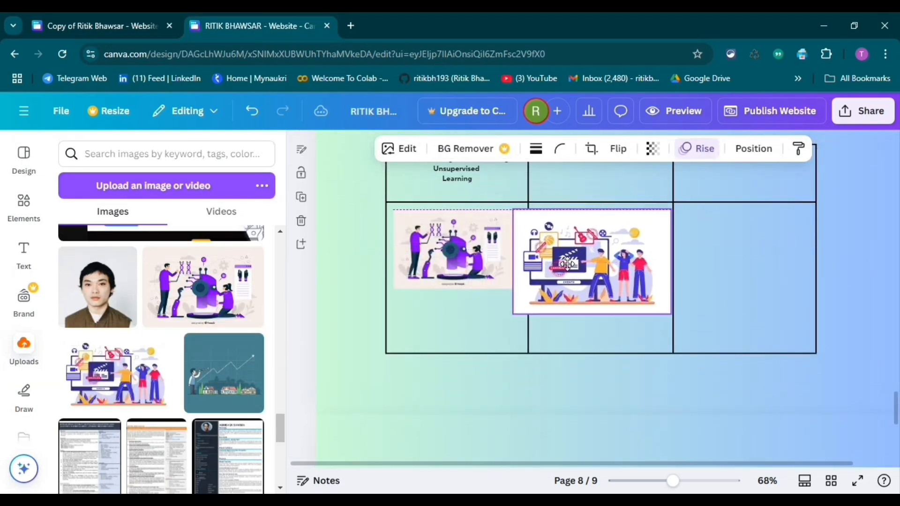
left_click_drag(671, 313, 638, 293)
left_click_drag(571, 272, 597, 272)
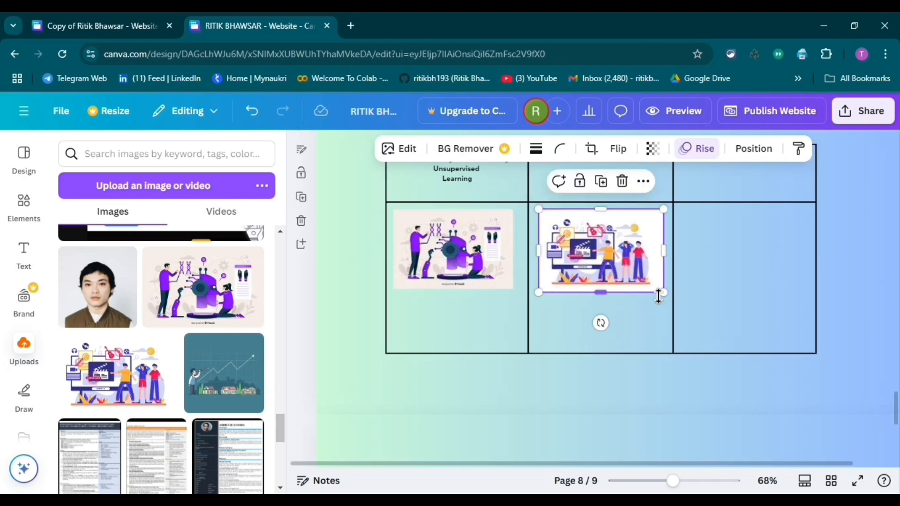
Shrink the movie illustration slightly and re-centre it near the top of the middle column's lower cell
left_click_drag(665, 296, 657, 288)
left_click_drag(602, 254, 607, 257)
left_click(701, 250)
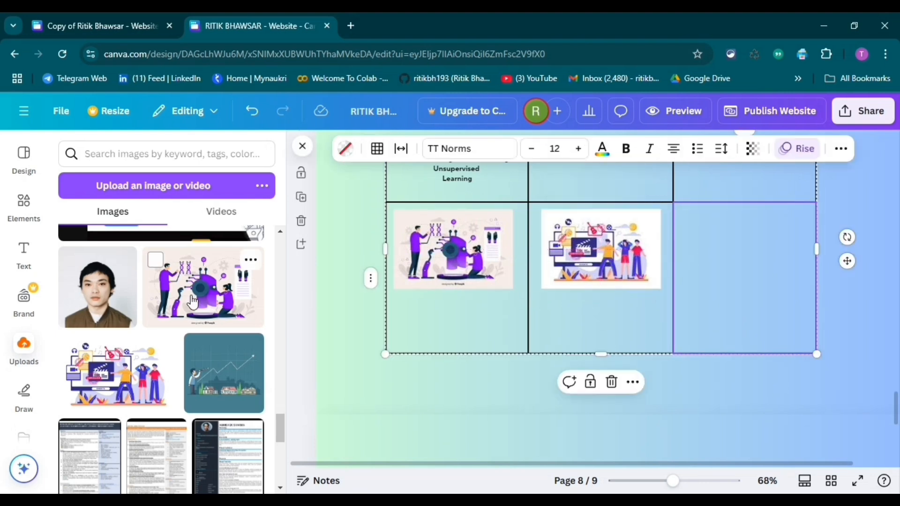
Add the uploaded YOLO image to page 8, shrink it and align it near the top of the third column's lower cell
scroll(192, 328, "down", 10)
left_click(108, 265)
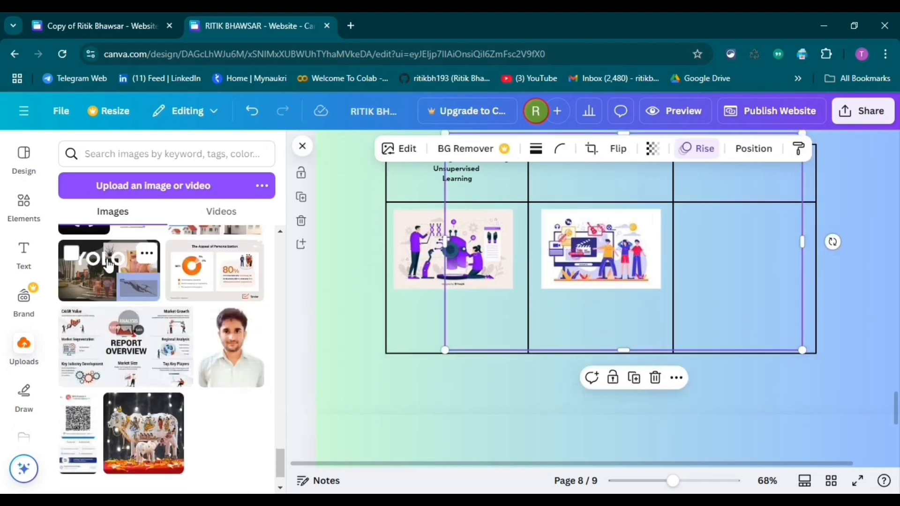
left_click_drag(788, 356, 739, 249)
left_click_drag(684, 216, 678, 212)
left_click_drag(688, 237, 694, 237)
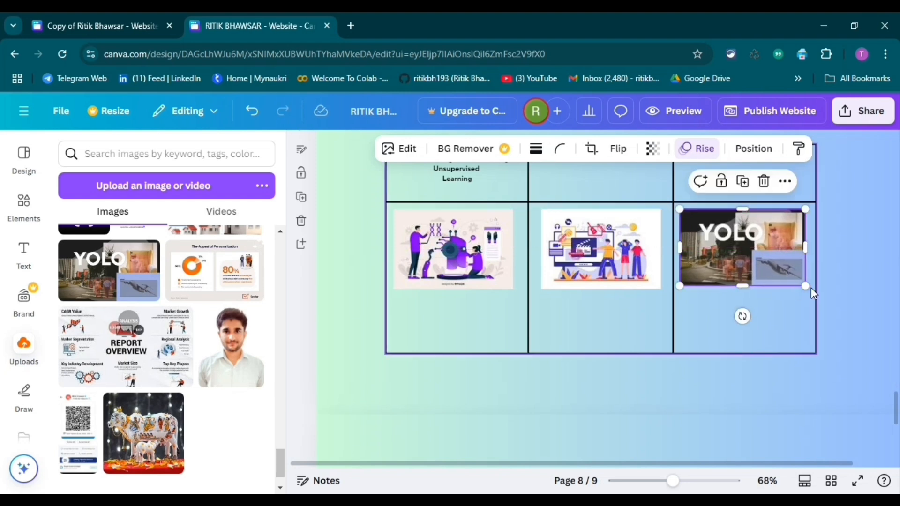
left_click_drag(805, 286, 800, 282)
left_click_drag(759, 261, 757, 258)
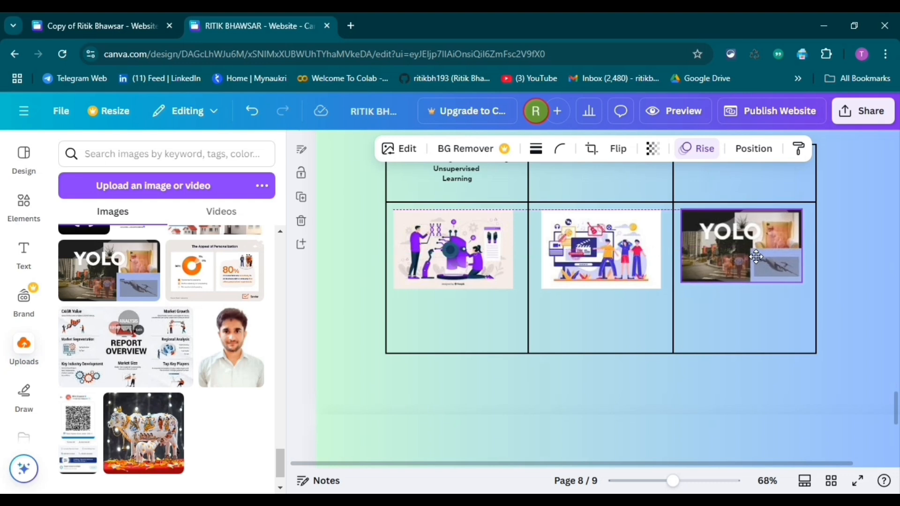
left_click(595, 259)
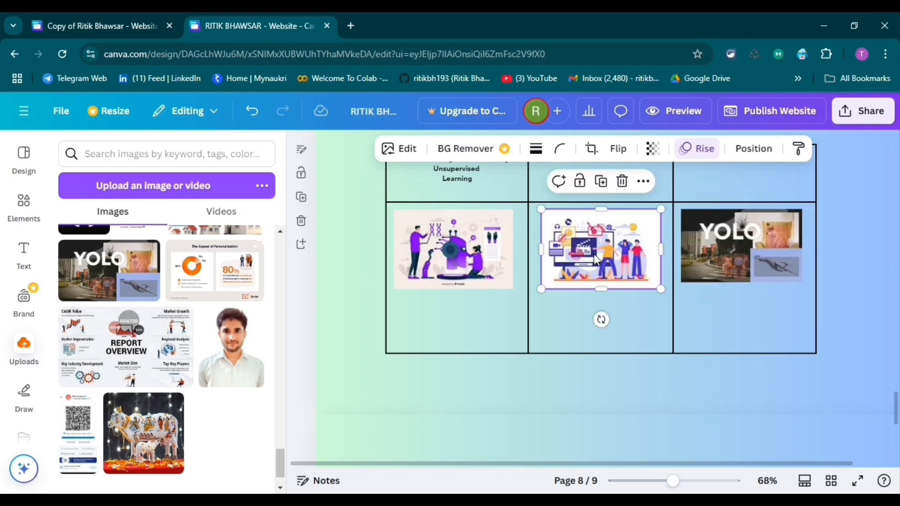
left_click(472, 312)
left_click(657, 286)
left_click_drag(662, 289, 661, 289)
left_click(757, 296)
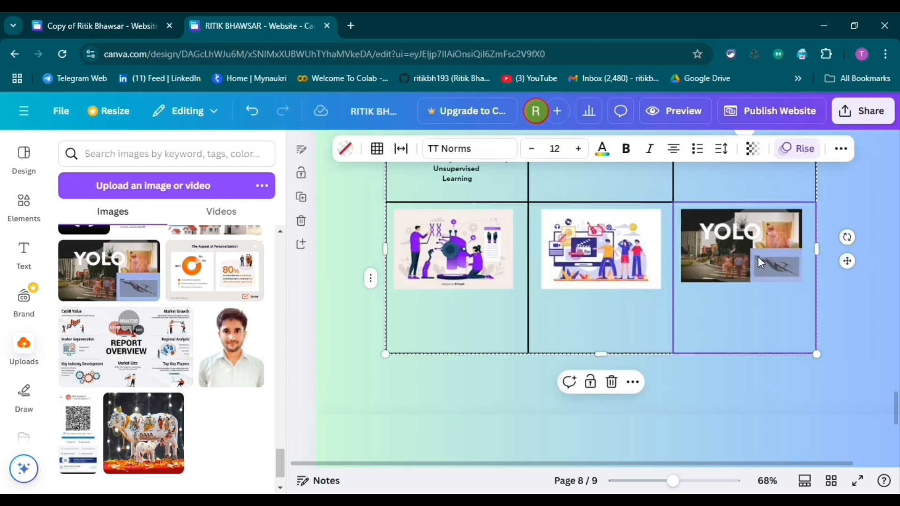
left_click(489, 328)
scroll(156, 347, "down", 1)
scroll(263, 388, "up", 2)
scroll(207, 362, "down", 2)
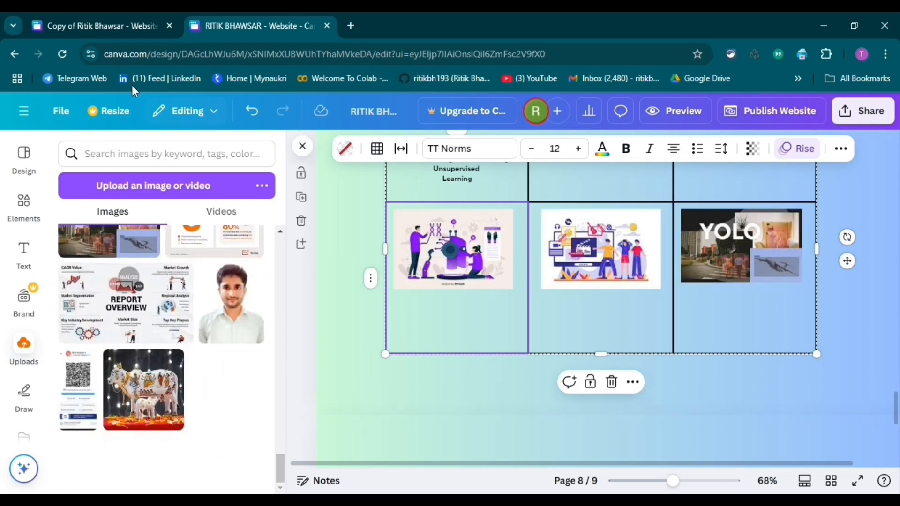
Copy the customer segmentation project description from the table in the reference design and return to the portfolio design
left_click(70, 21)
left_click(376, 379)
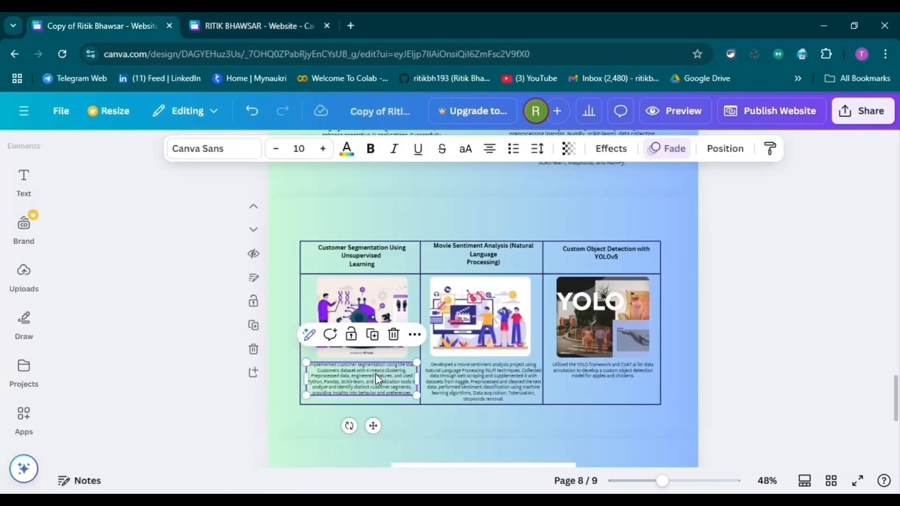
double_click(376, 376)
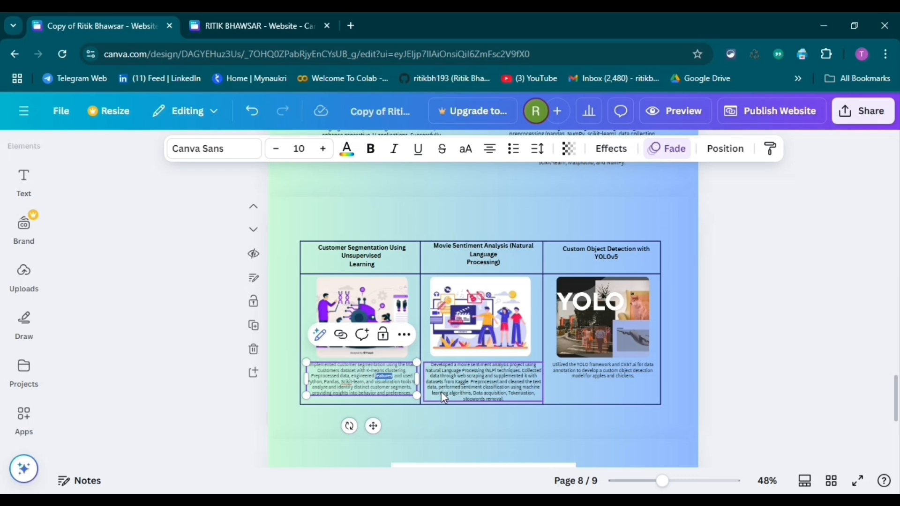
key("ctrl+a")
left_click(263, 26)
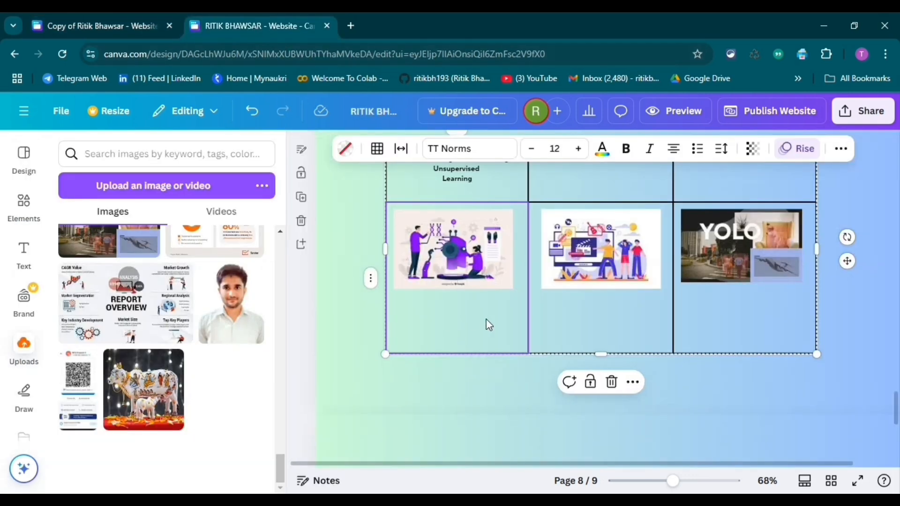
Add a text box to page 8 and replace its placeholder with the copied description of customer segmentation using the Mall Customers dataset
left_click(23, 253)
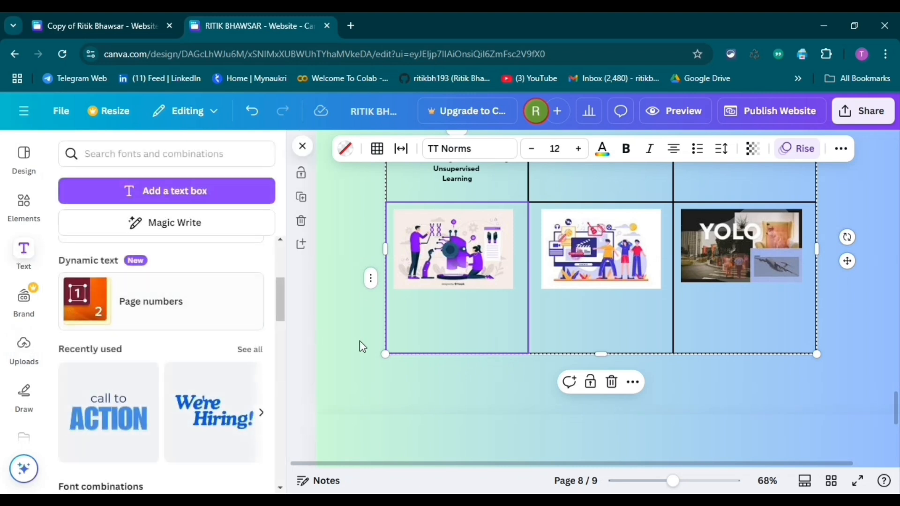
left_click(208, 201)
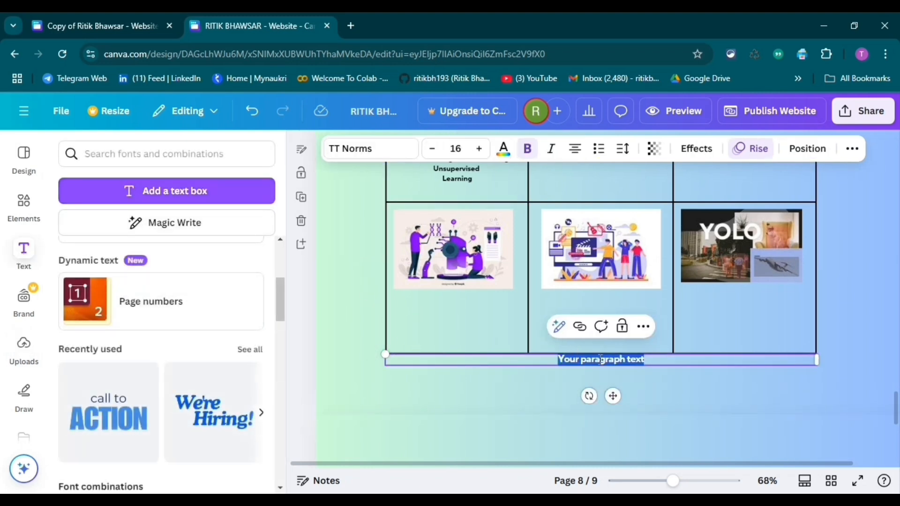
left_click(539, 360)
left_click_drag(577, 352, 519, 332)
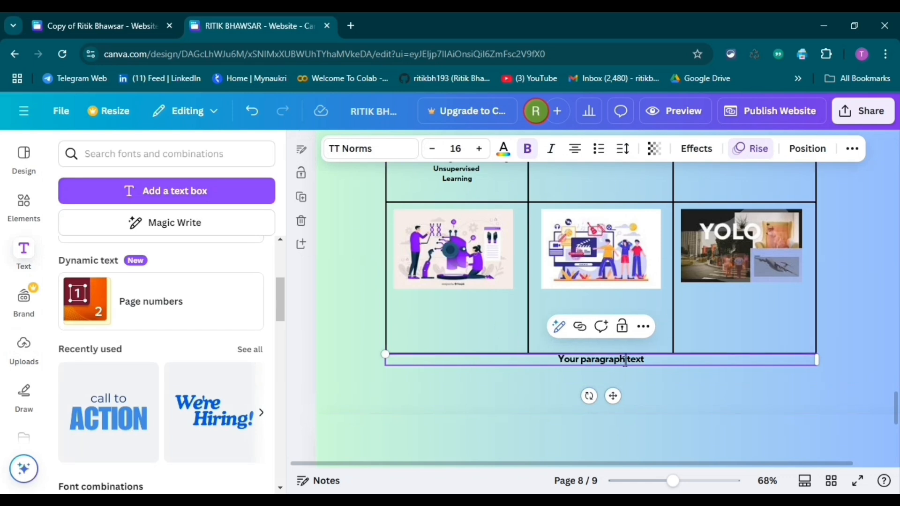
left_click(655, 373)
left_click(632, 363)
left_click(621, 361)
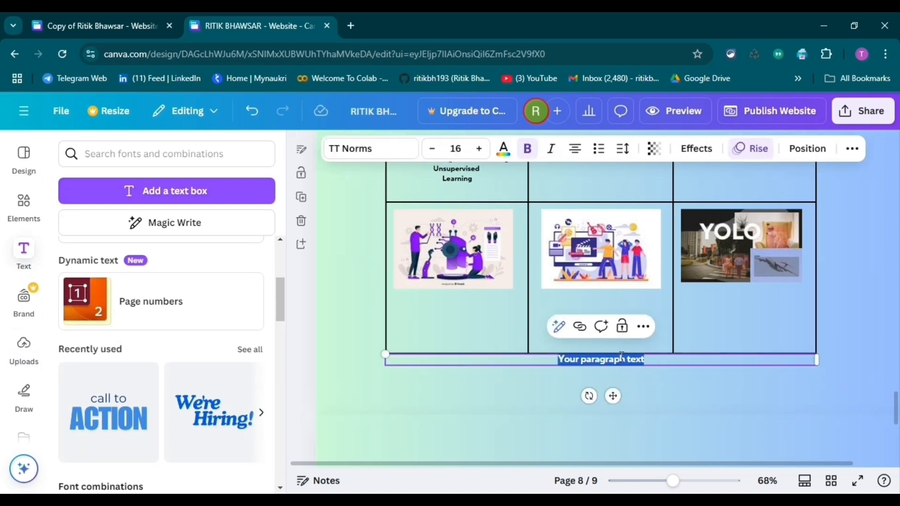
type("Implemented customer segmentation using the Mall Customers dataset with K-means clustering. Preprocessed data, engineered features, and used Python, Pandas, Scikit-learn, and visualization tools to analyze and identify distinct customer segments, providing insights into behavior and preferences.")
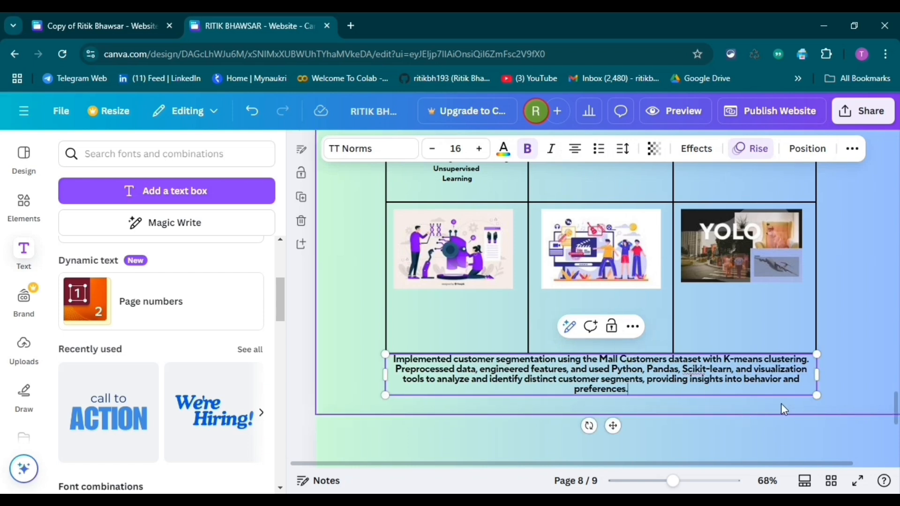
Scale the description text to size 8.4 and narrow its box to fit directly below the purple AI illustration
left_click_drag(816, 395, 492, 318)
left_click(526, 382)
left_click_drag(560, 317, 535, 328)
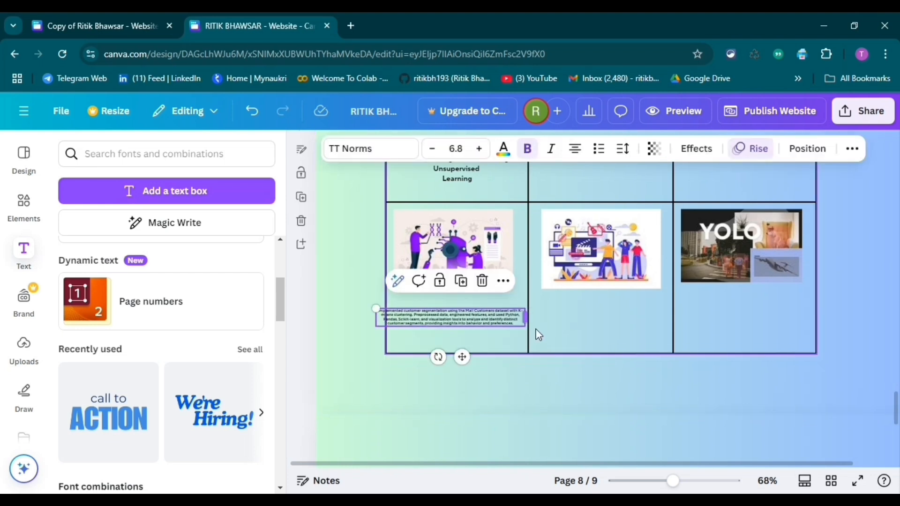
scroll(530, 379, "up", 4)
left_click_drag(424, 303, 447, 304)
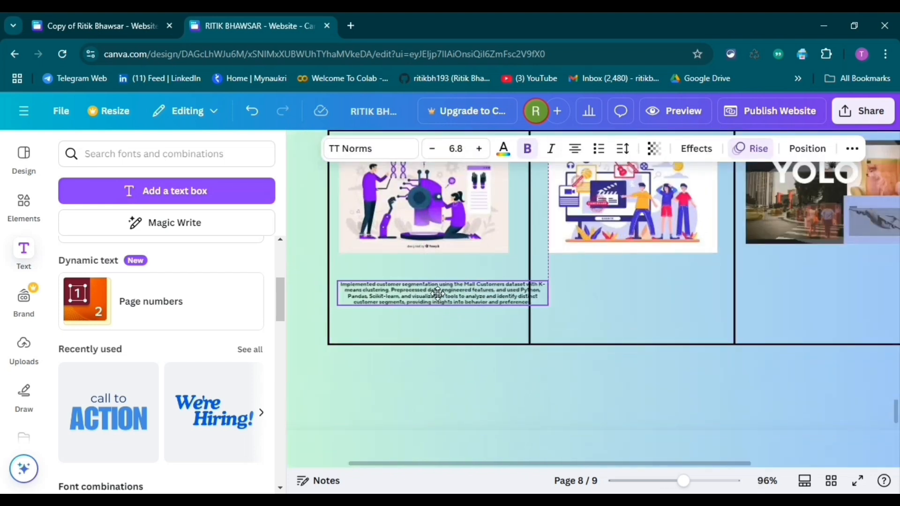
left_click_drag(548, 305, 589, 358)
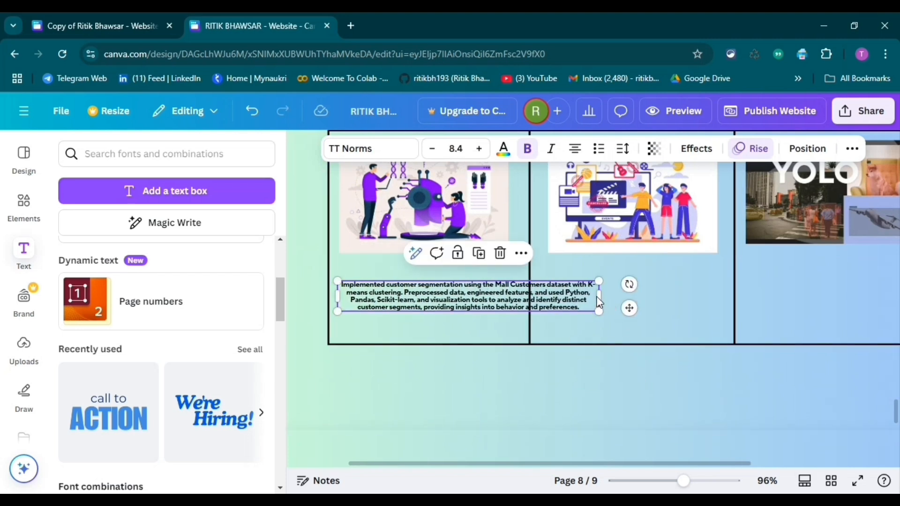
left_click_drag(603, 294, 465, 271)
left_click(473, 291)
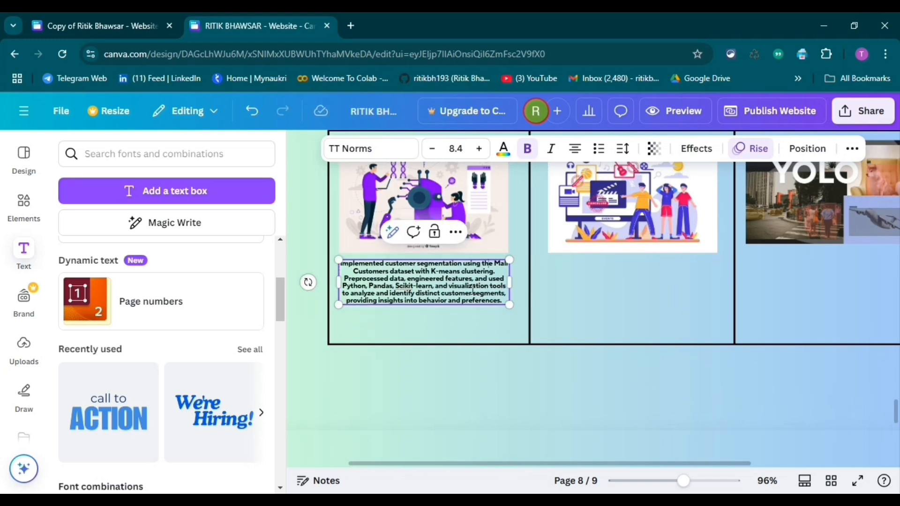
scroll(530, 286, "up", 3)
left_click(568, 394)
scroll(560, 390, "down", 1)
scroll(607, 384, "up", 1)
scroll(591, 384, "down", 1)
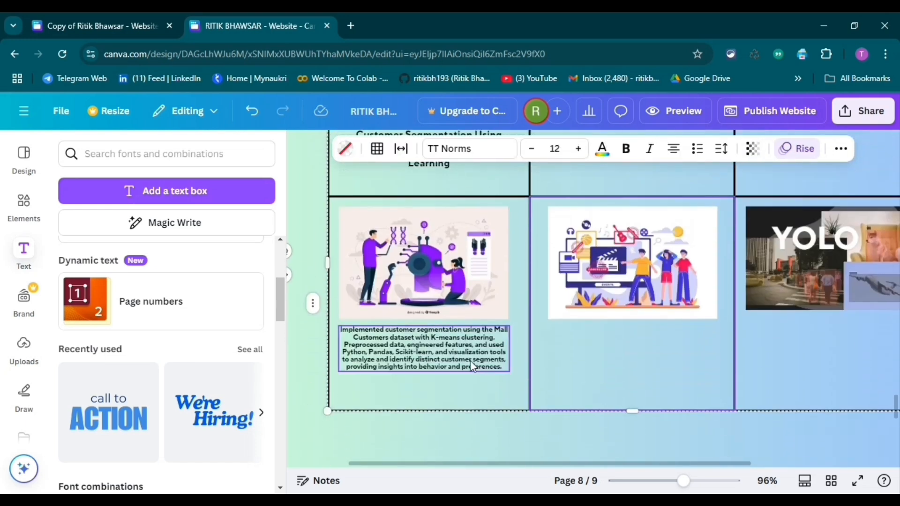
scroll(687, 358, "up", 2)
scroll(686, 356, "down", 3)
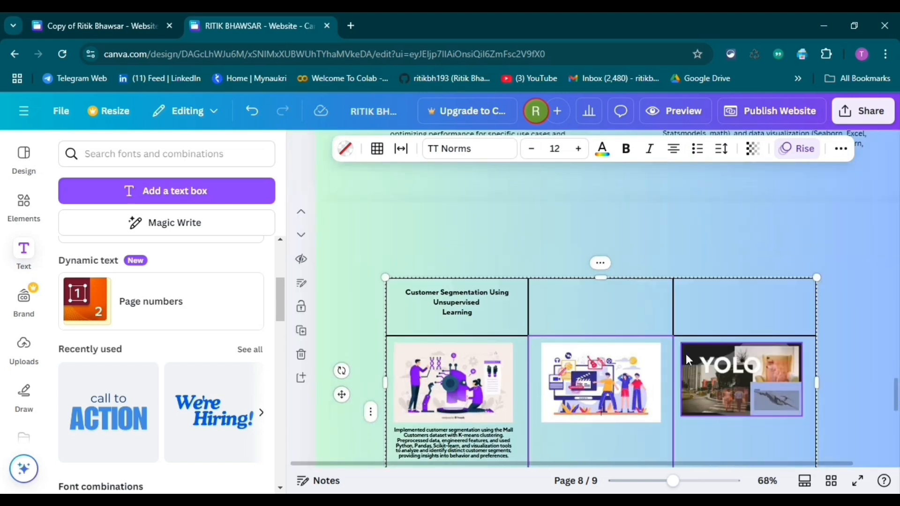
Delete page 8 containing the partly filled projects table
left_click(699, 256)
scroll(703, 290, "down", 2)
scroll(705, 321, "up", 1)
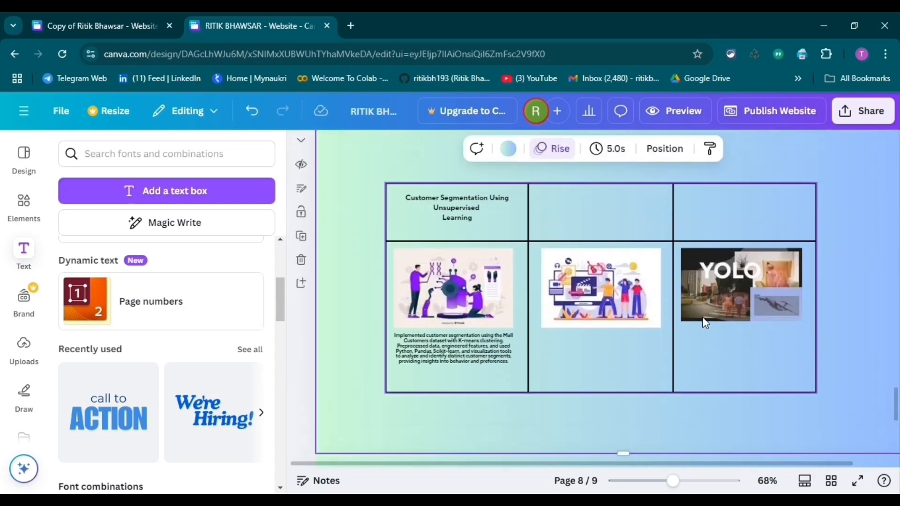
key("Delete")
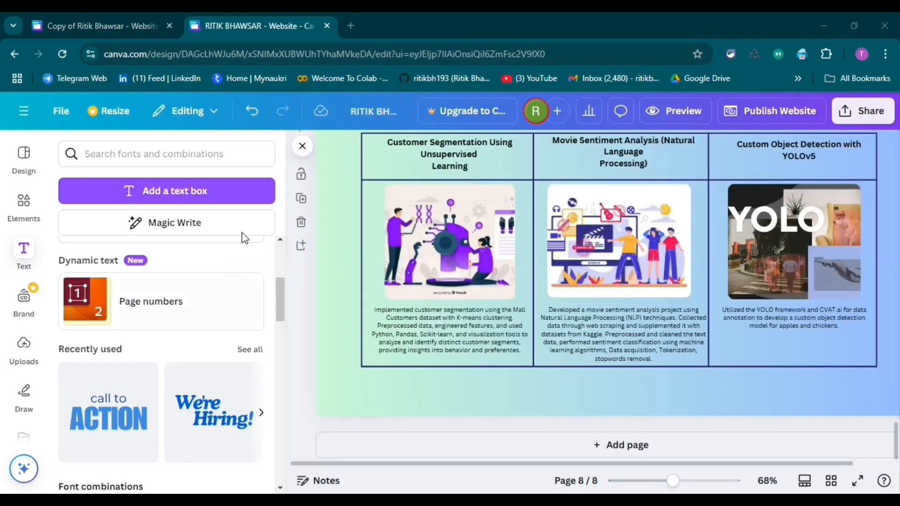
Review the website's pages, from the completed projects table back through the project descriptions and the skills charts
left_click(302, 146)
scroll(689, 271, "up", 4)
scroll(744, 298, "down", 4)
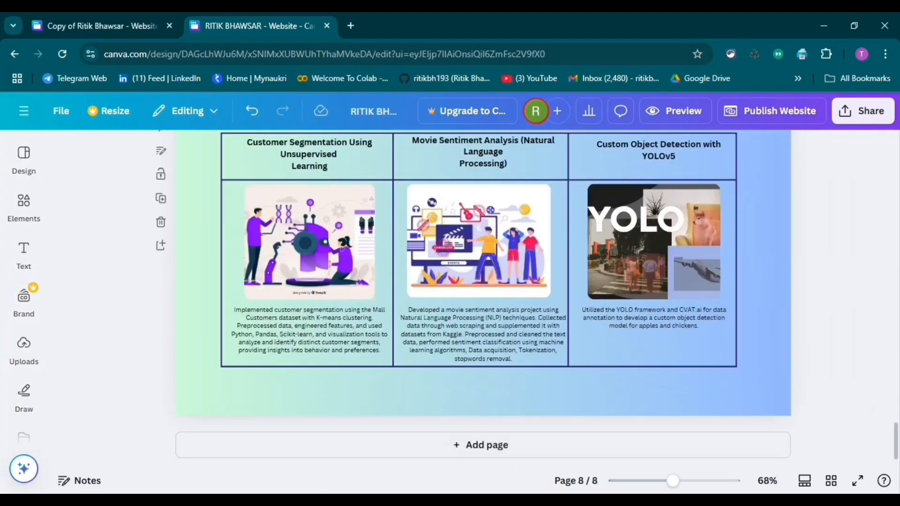
scroll(713, 410, "up", 4)
scroll(720, 366, "down", 4)
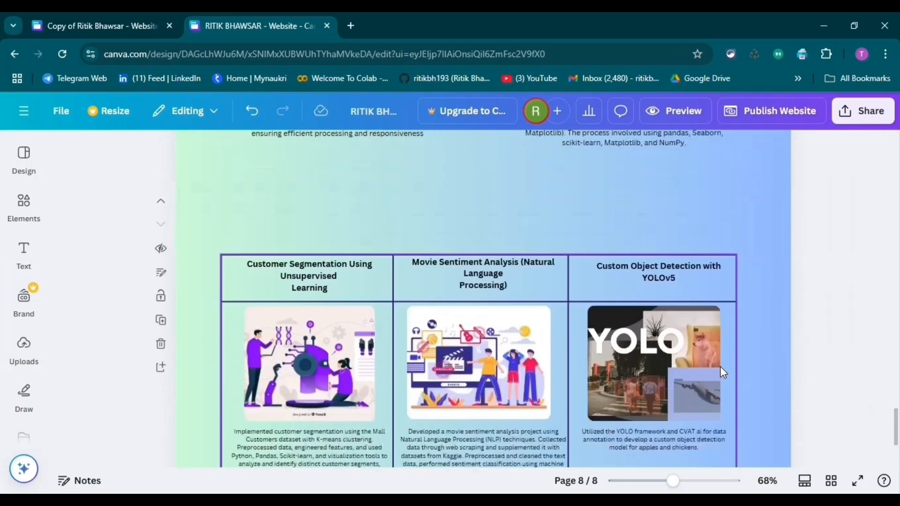
scroll(518, 319, "up", 8)
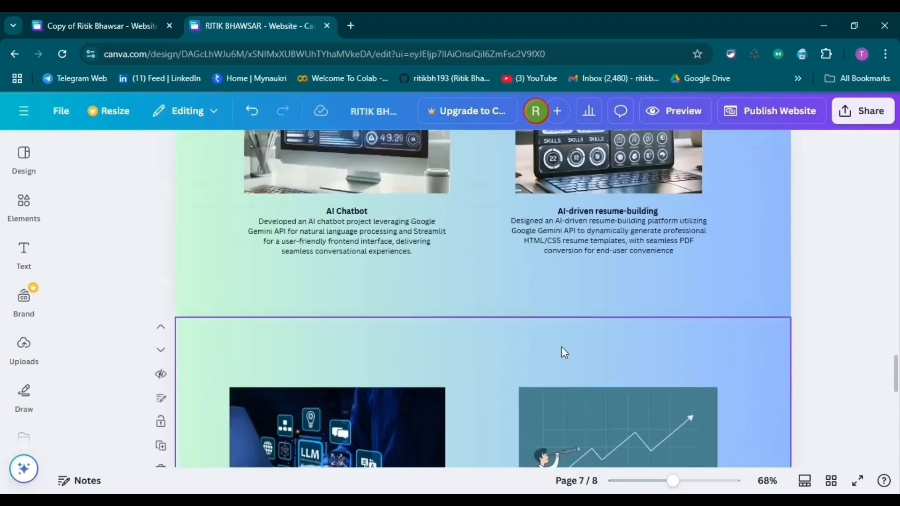
scroll(542, 330, "up", 10)
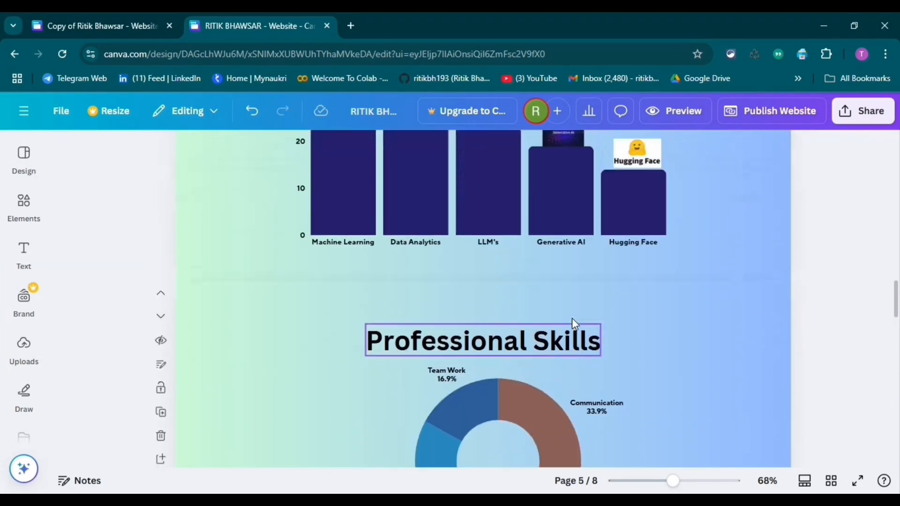
scroll(619, 356, "down", 1)
scroll(581, 303, "up", 8)
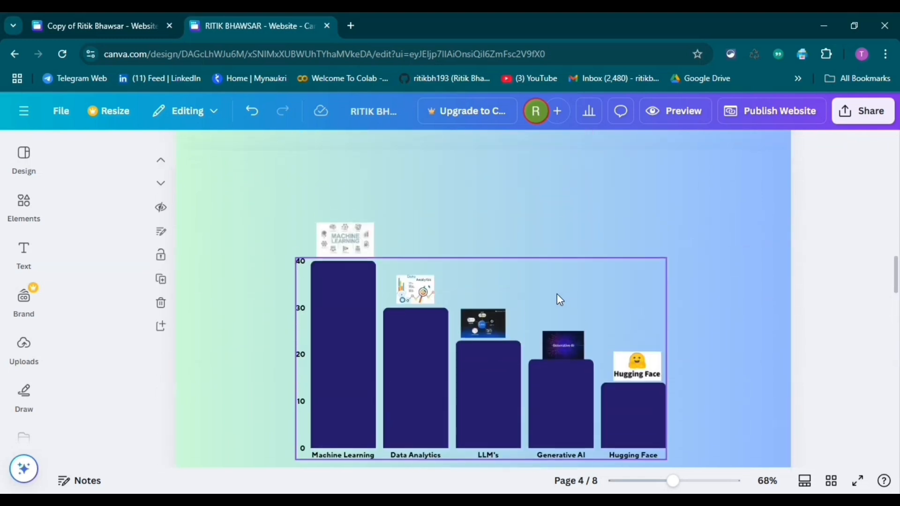
scroll(669, 301, "up", 12)
scroll(660, 305, "down", 3)
scroll(653, 306, "down", 20)
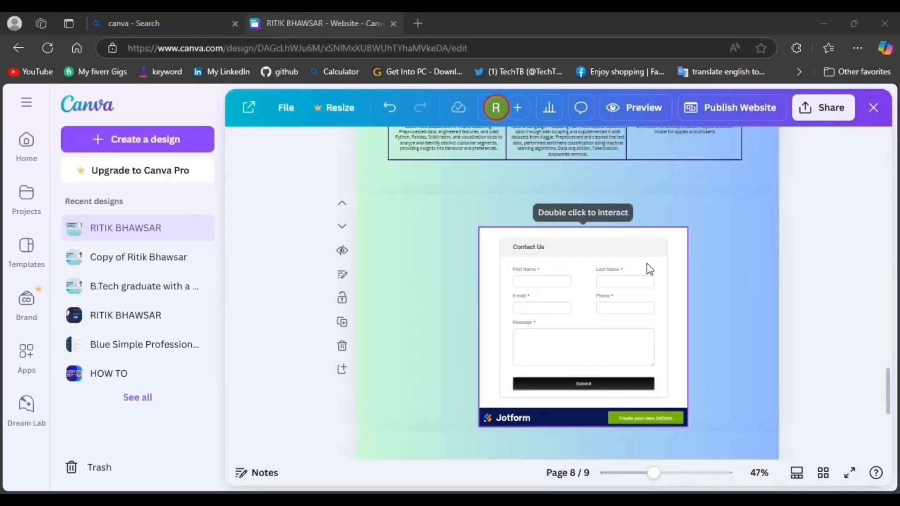
Examine the embedded Jotform "Contact Us" form on the page below the projects table
scroll(646, 264, "up", 2)
scroll(680, 258, "down", 3)
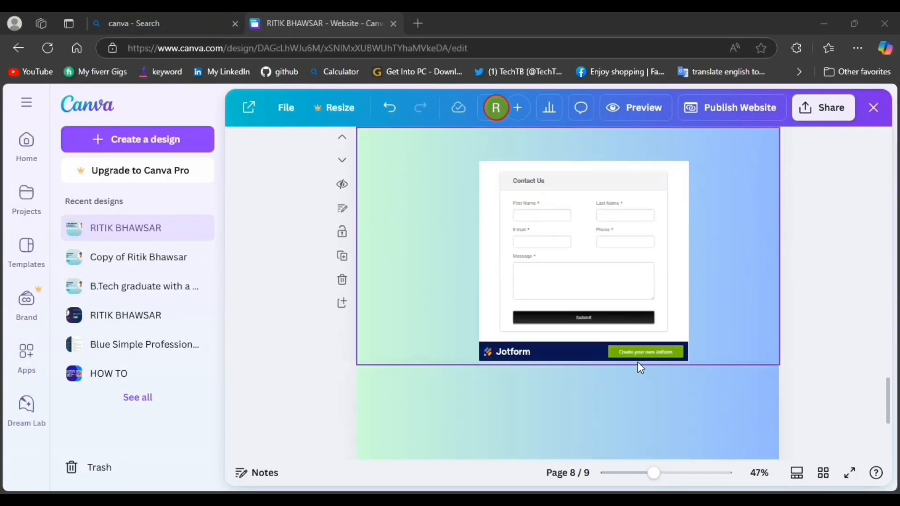
scroll(730, 276, "up", 3)
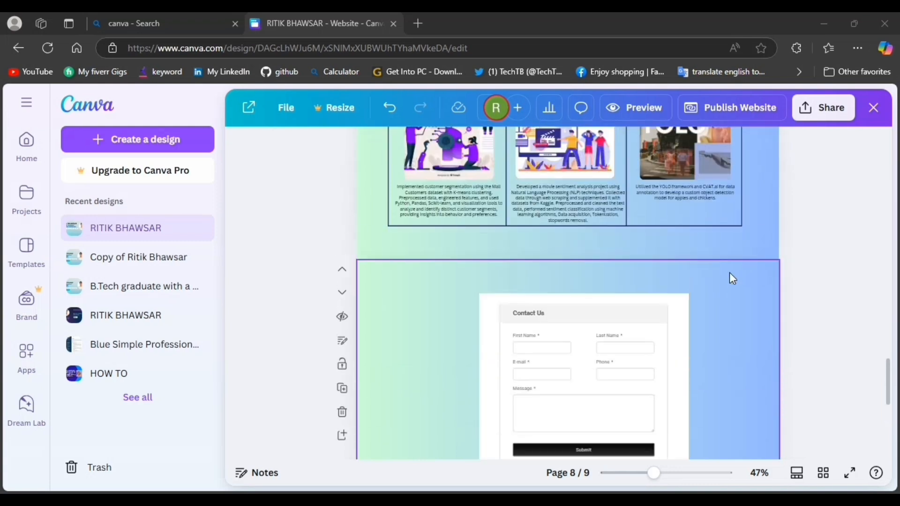
scroll(729, 276, "down", 2)
left_click(679, 314)
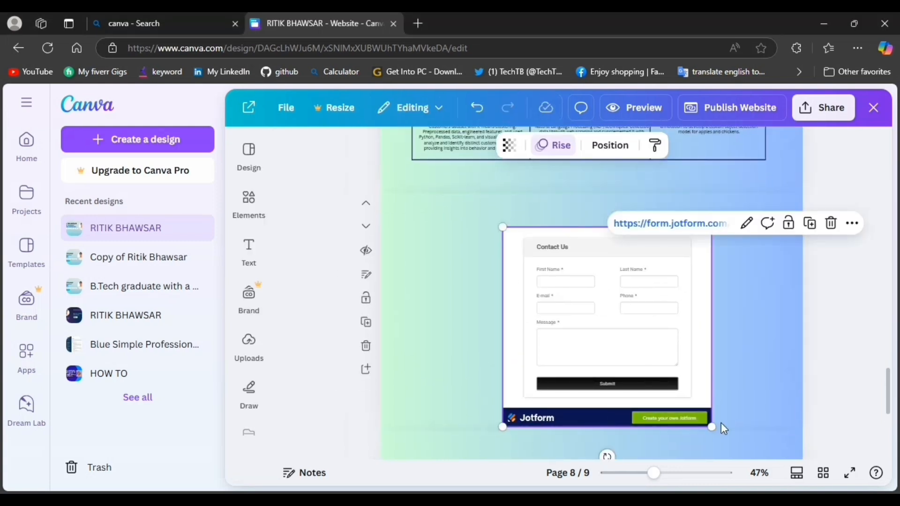
left_click(647, 418)
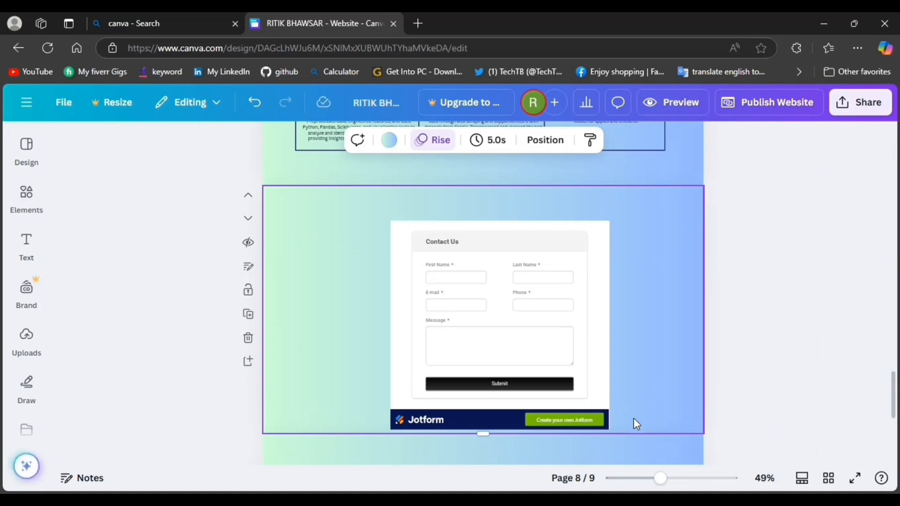
Search the web for "jotform" in a new browser tab and open the Jotform website from the results
left_click(416, 24)
type("jo")
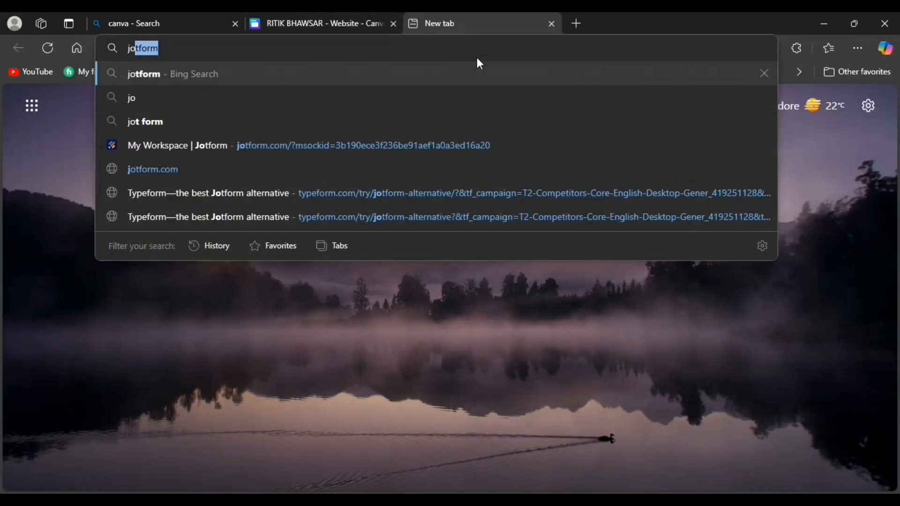
type("tform")
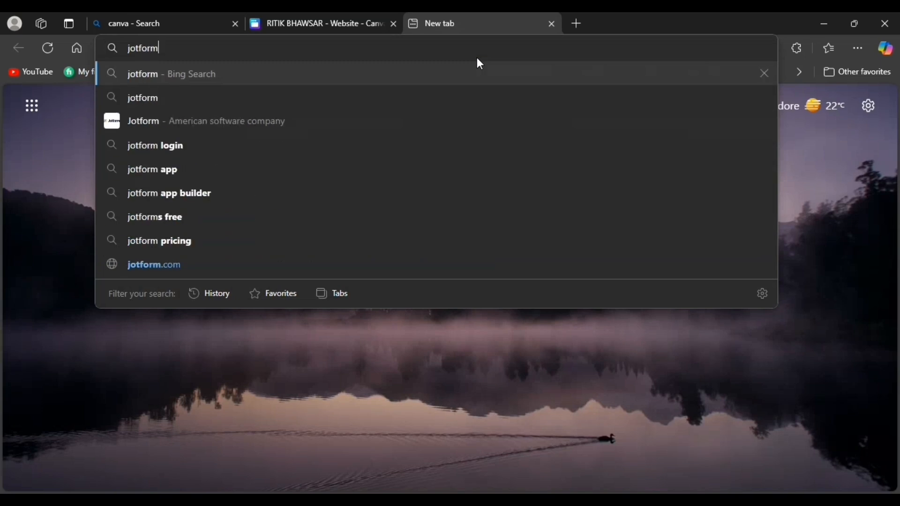
key("Return")
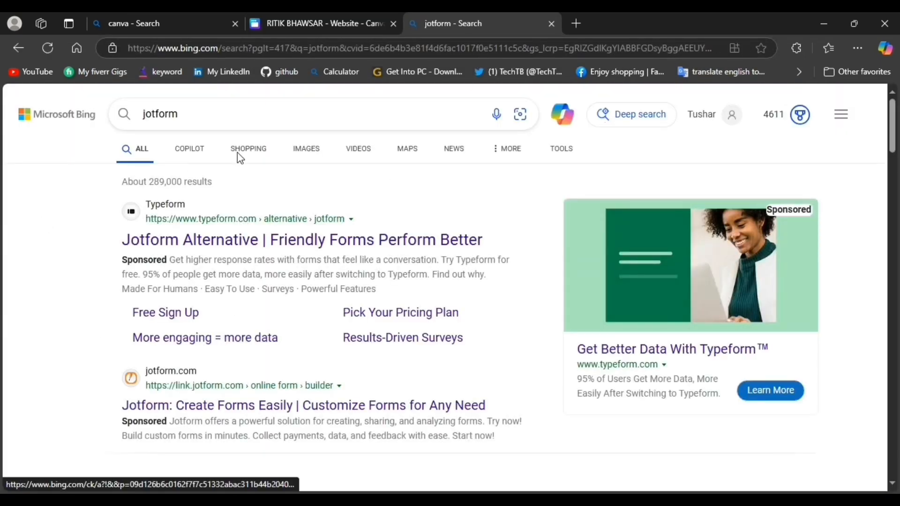
scroll(220, 155, "down", 3)
scroll(279, 231, "down", 3)
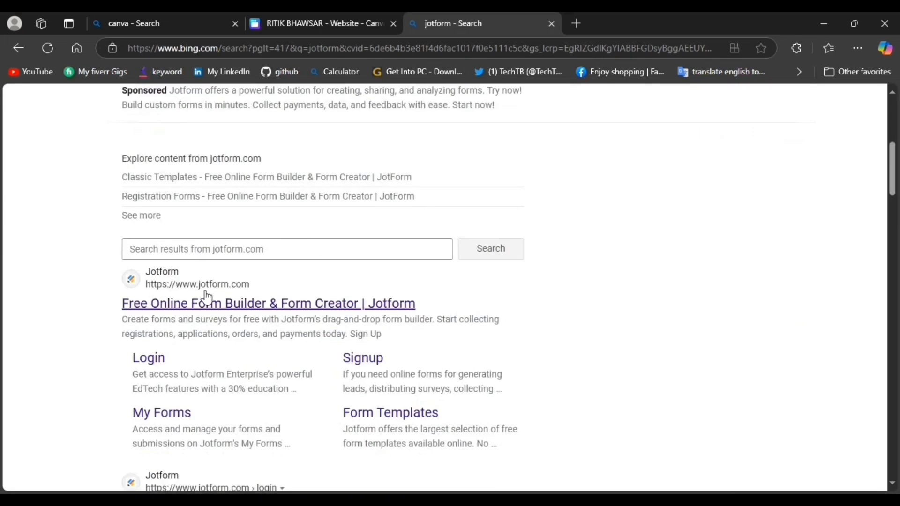
left_click(170, 315)
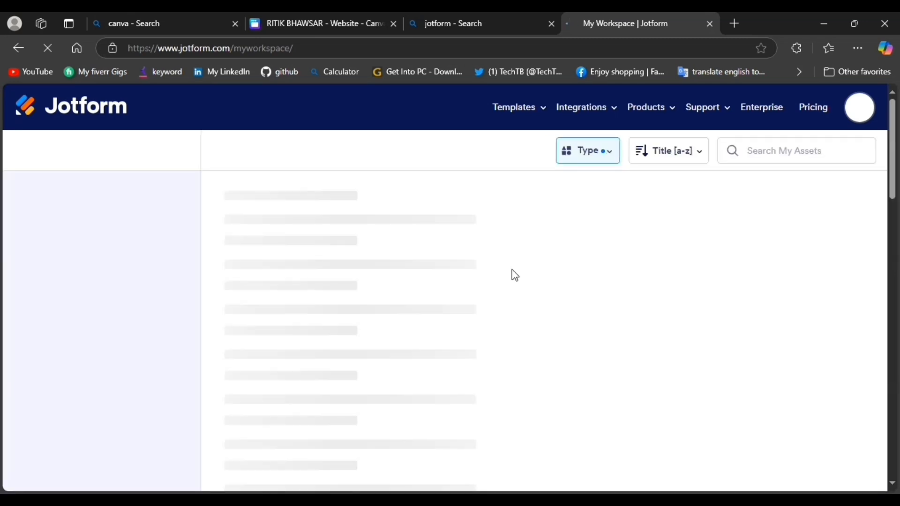
Open Jotform's form templates and search them for "contact"
mouse_move(582, 109)
mouse_move(520, 114)
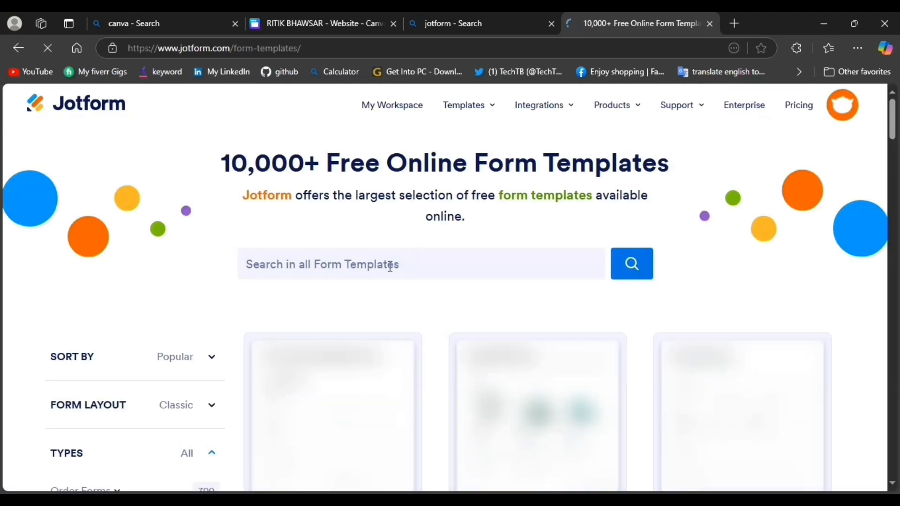
left_click(389, 264)
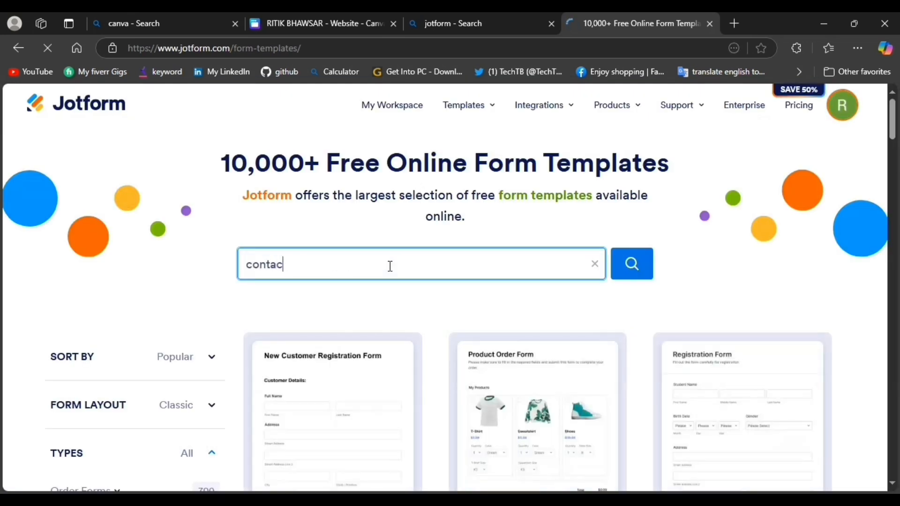
left_click(634, 270)
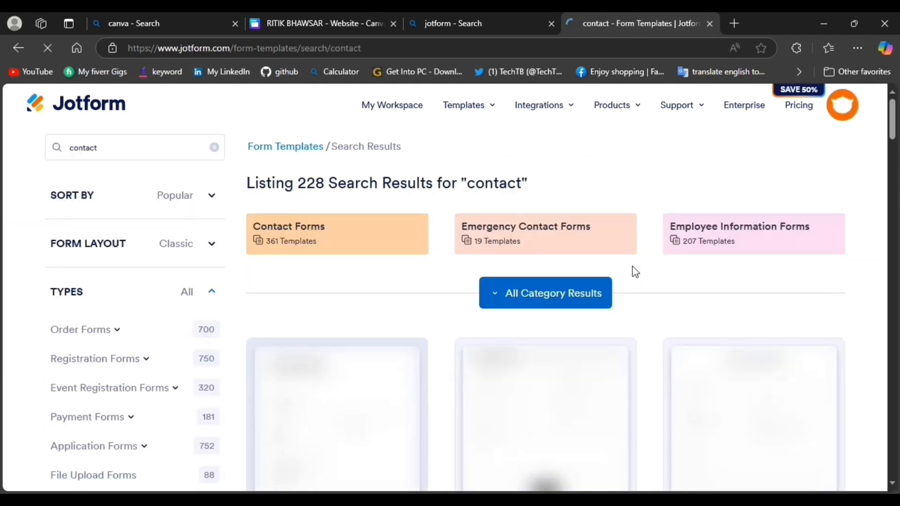
Compare the contact form templates and create a form from the General Inquiry Contact Form template
scroll(407, 257, "down", 7)
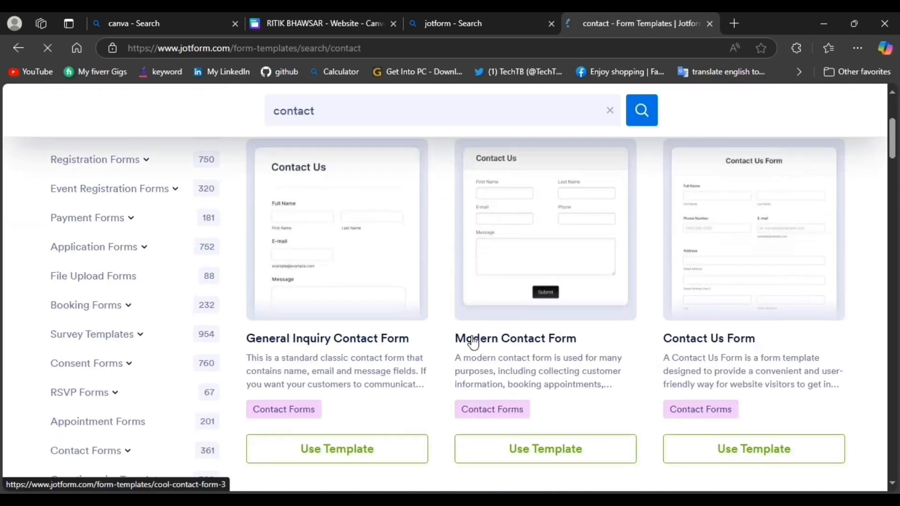
scroll(699, 360, "down", 1)
scroll(693, 345, "up", 2)
scroll(693, 347, "down", 7)
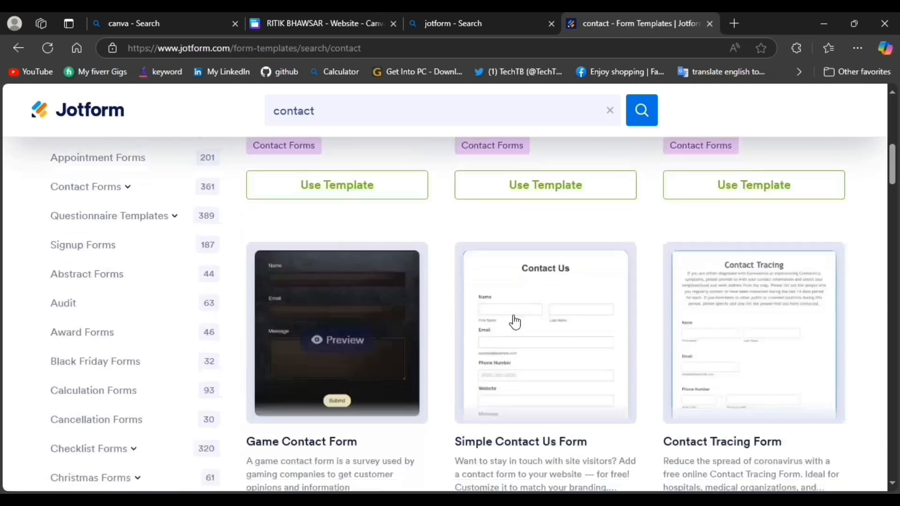
scroll(452, 431, "down", 1)
scroll(717, 327, "up", 10)
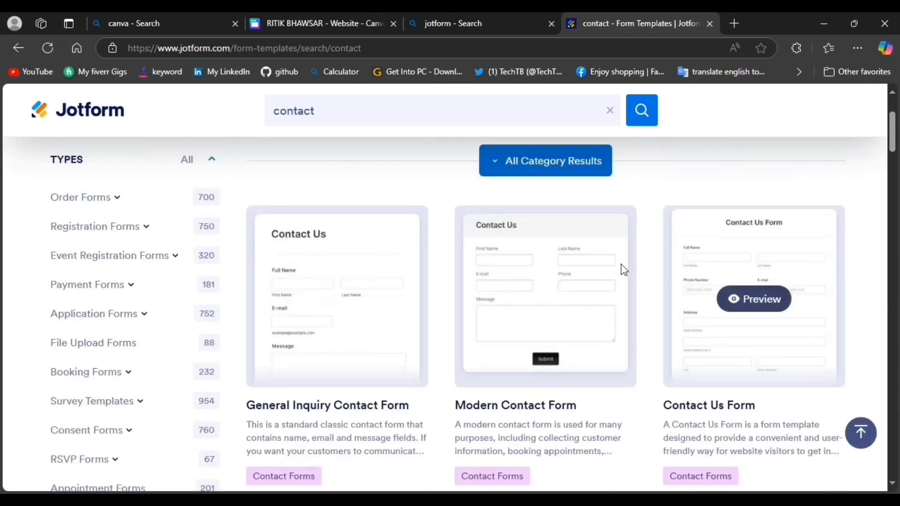
scroll(315, 401, "down", 3)
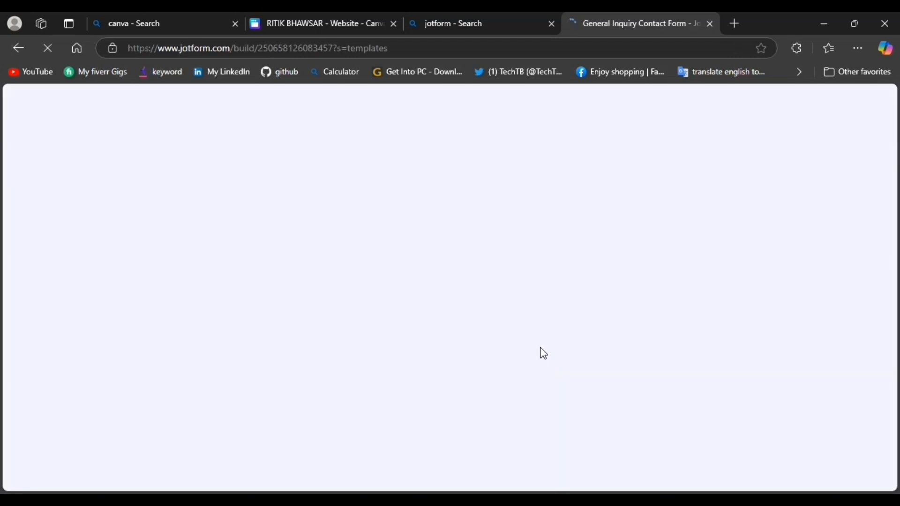
Look over the new form, try the Default size on its "Contact Us" heading, and set it back to Large
scroll(538, 342, "down", 6)
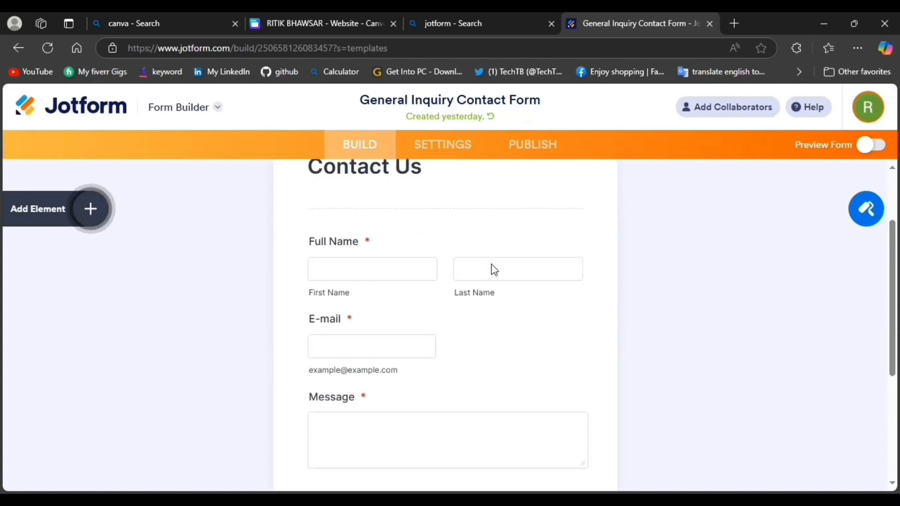
scroll(528, 295, "up", 5)
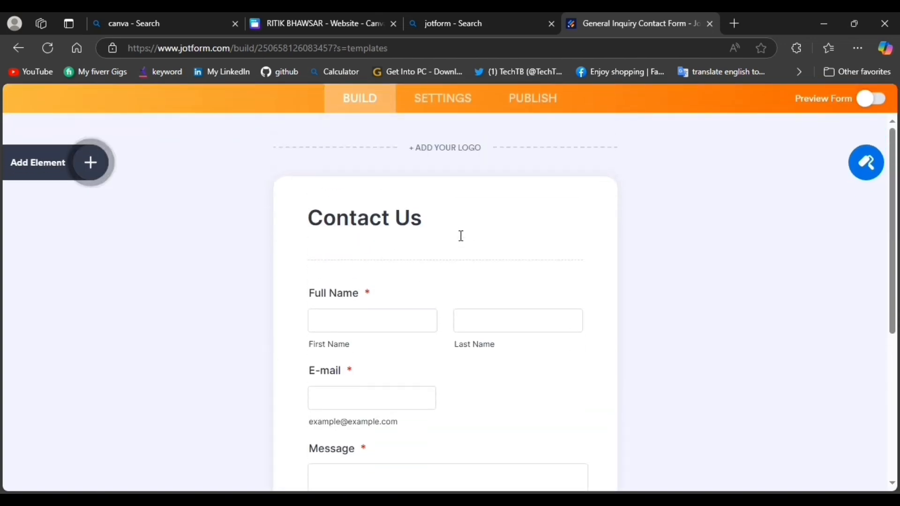
scroll(460, 235, "down", 4)
scroll(524, 362, "up", 6)
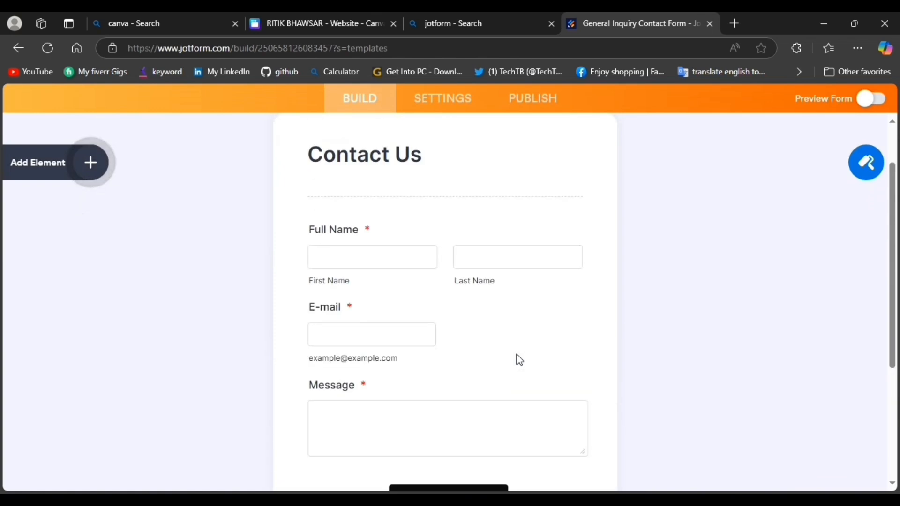
left_click(482, 266)
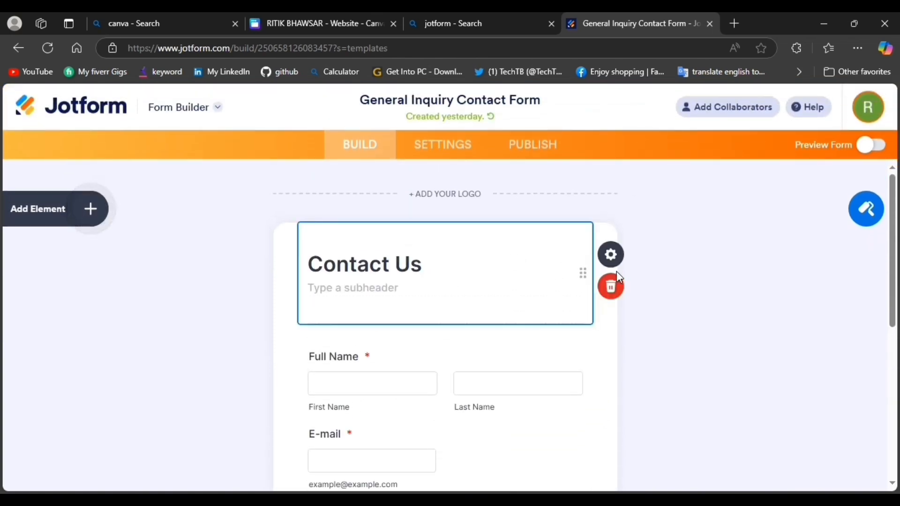
left_click(611, 255)
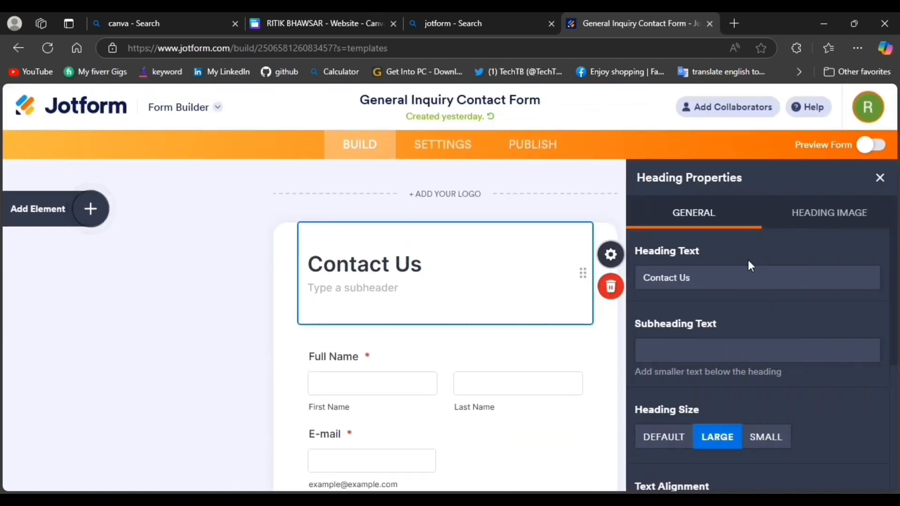
scroll(726, 325, "down", 3)
left_click(664, 372)
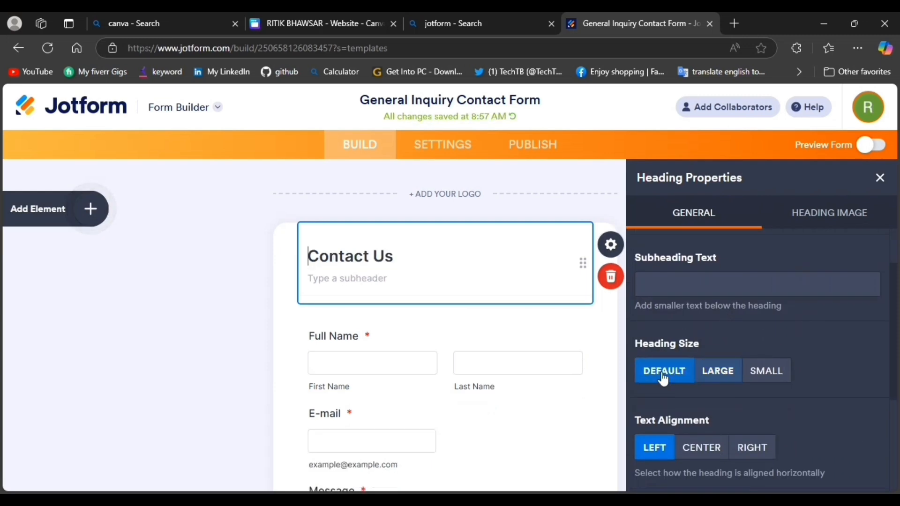
left_click(723, 374)
scroll(721, 375, "down", 2)
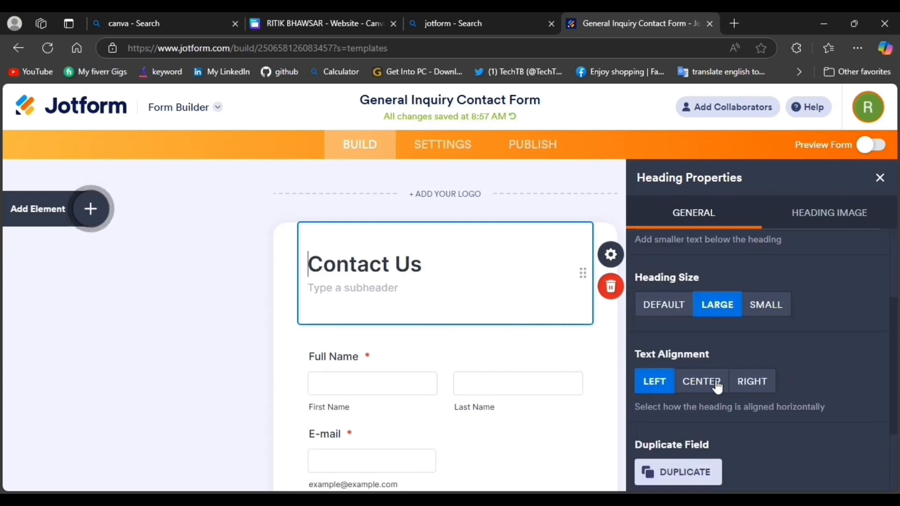
Try centring the "Contact Us" heading, set its alignment back to left, and close the heading properties
left_click(714, 386)
left_click(662, 384)
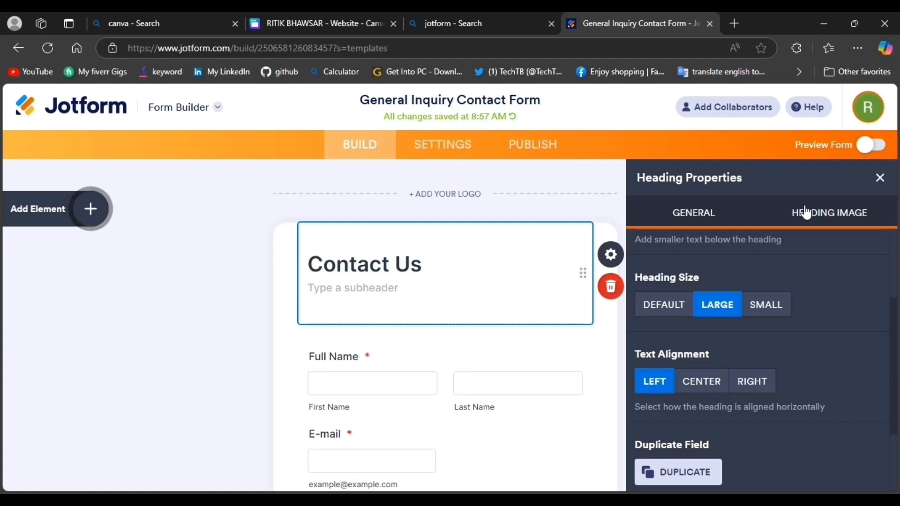
left_click(877, 183)
scroll(542, 414, "down", 5)
scroll(496, 384, "up", 5)
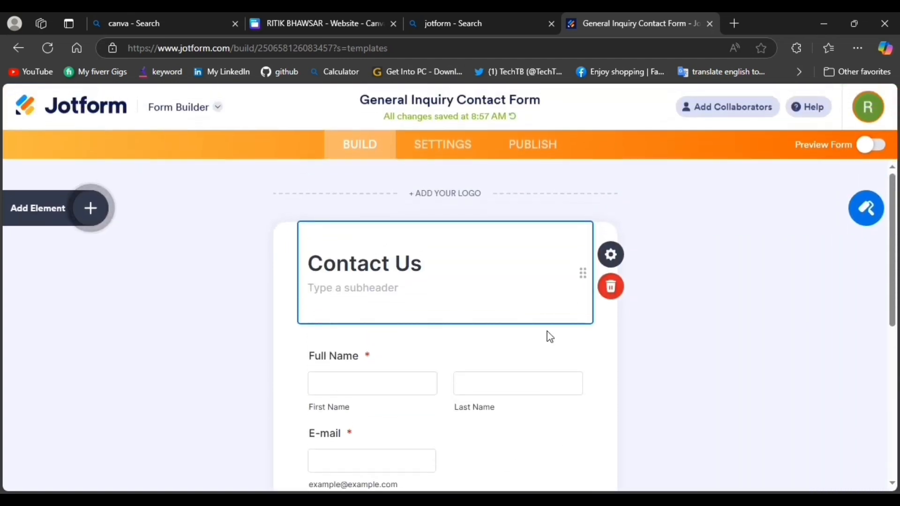
Glance through the form's settings and copy its direct public link from the publishing options
left_click(415, 152)
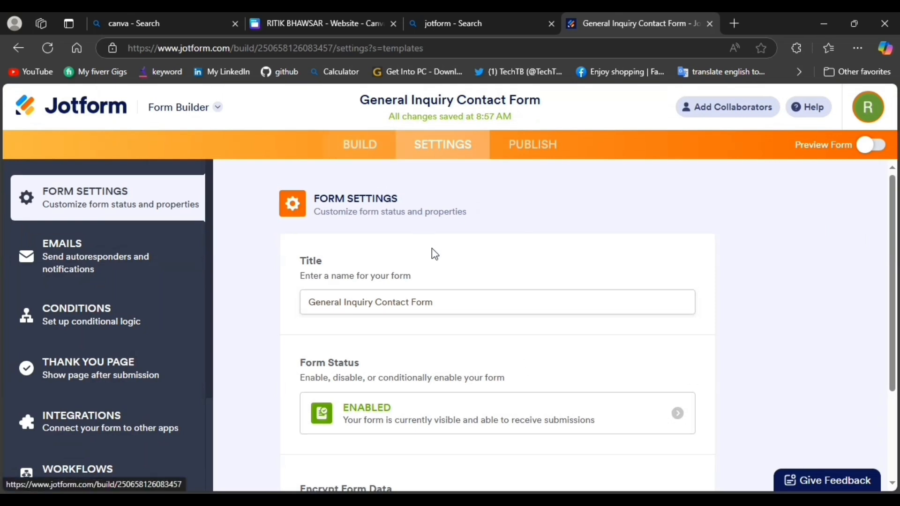
scroll(496, 310, "down", 1)
scroll(497, 306, "up", 1)
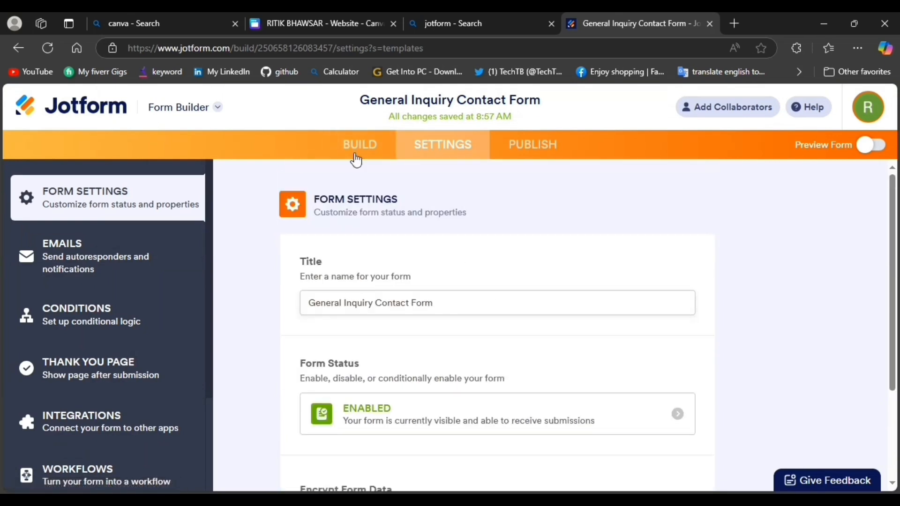
left_click(530, 154)
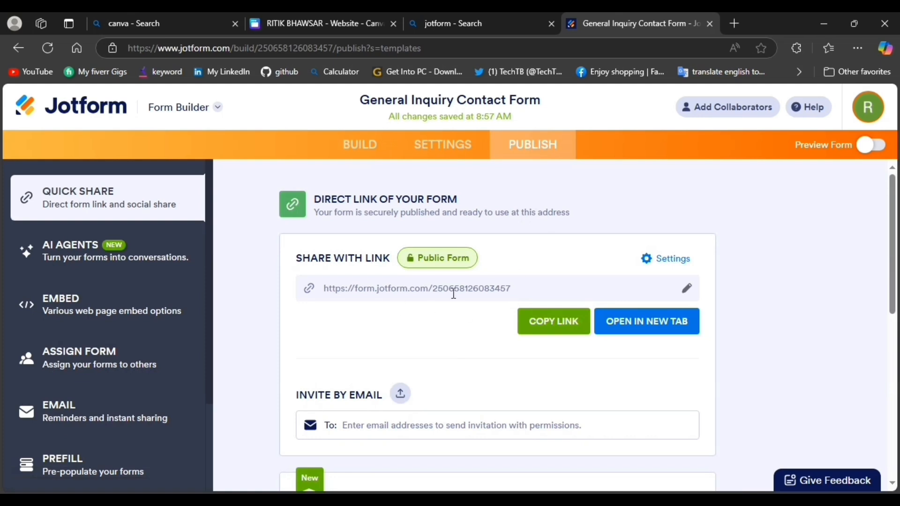
left_click(569, 329)
left_click(554, 330)
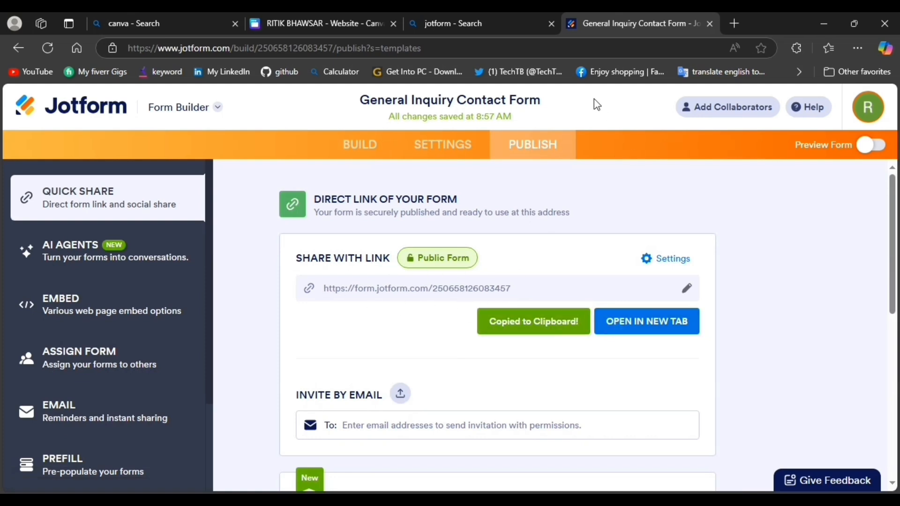
Switch to the Canva website design and add a heading text box to the empty page 9
left_click(285, 26)
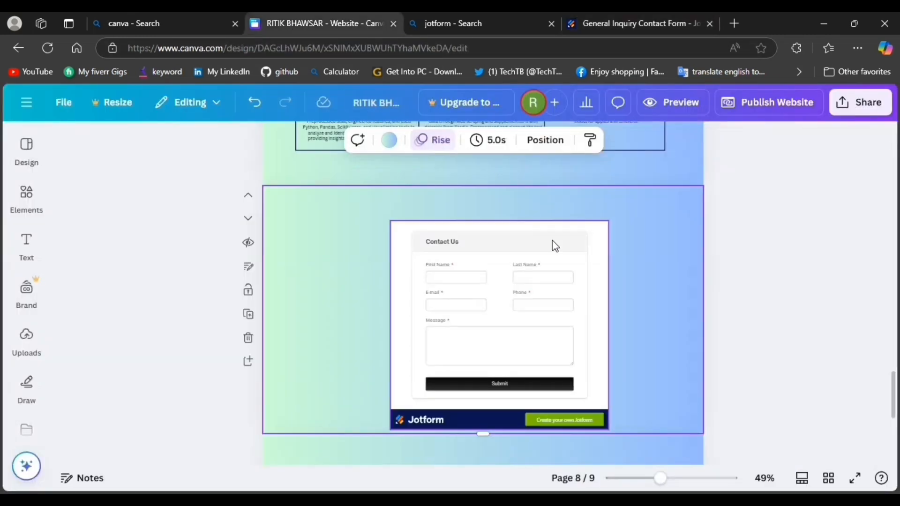
scroll(569, 253, "down", 5)
left_click(568, 252)
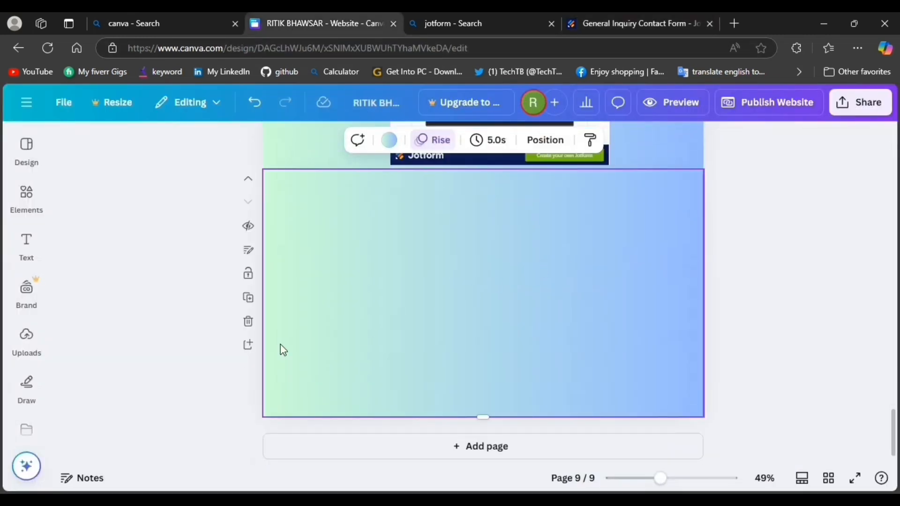
left_click(27, 217)
left_click(28, 258)
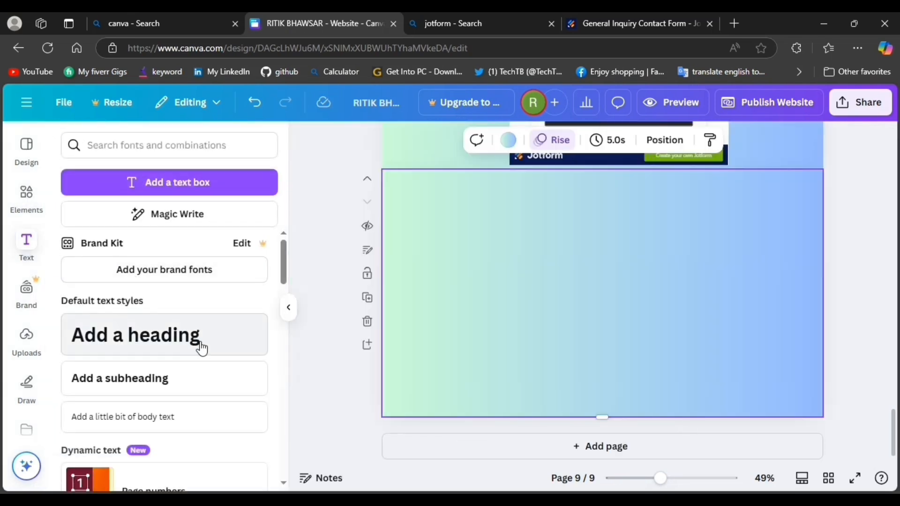
left_click(204, 348)
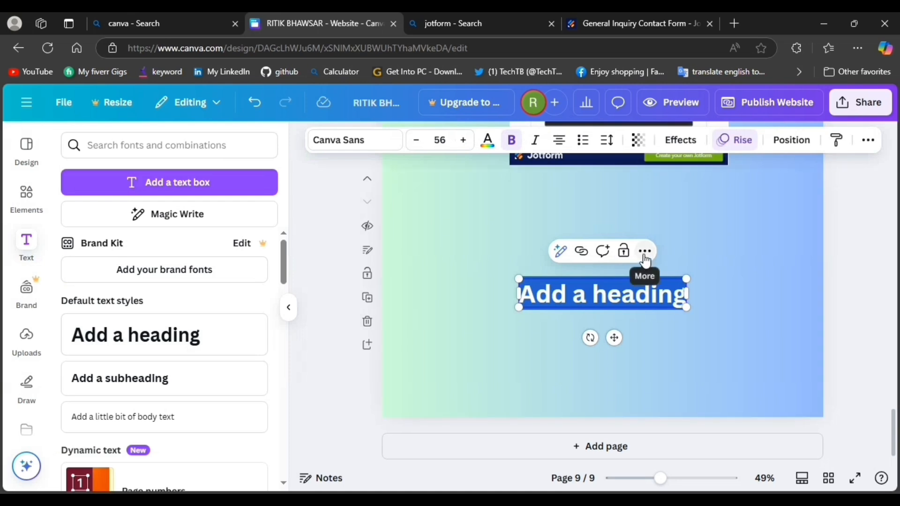
left_click(646, 253)
scroll(736, 374, "down", 1)
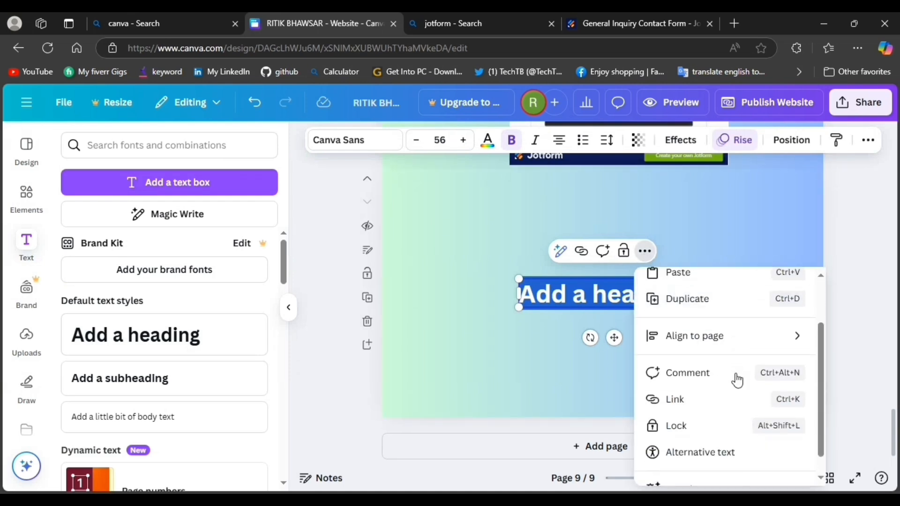
left_click(694, 402)
left_click(527, 316)
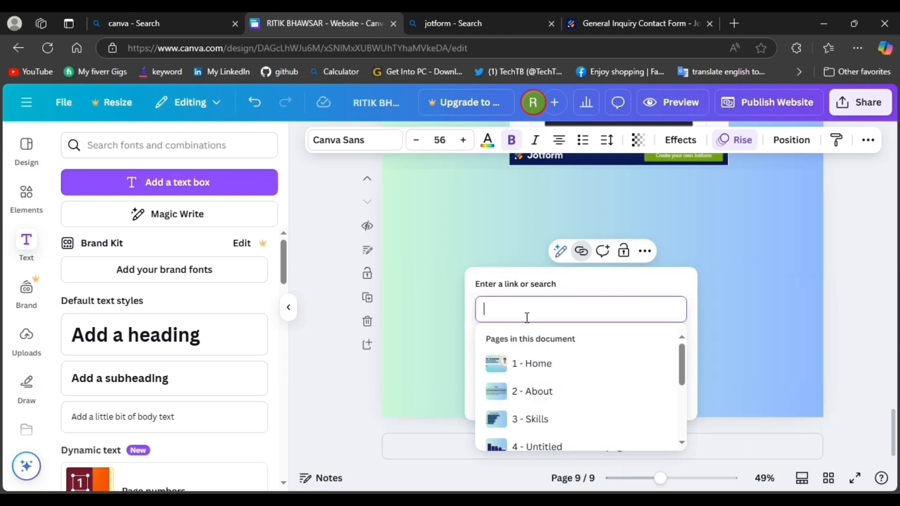
key("ctrl+v")
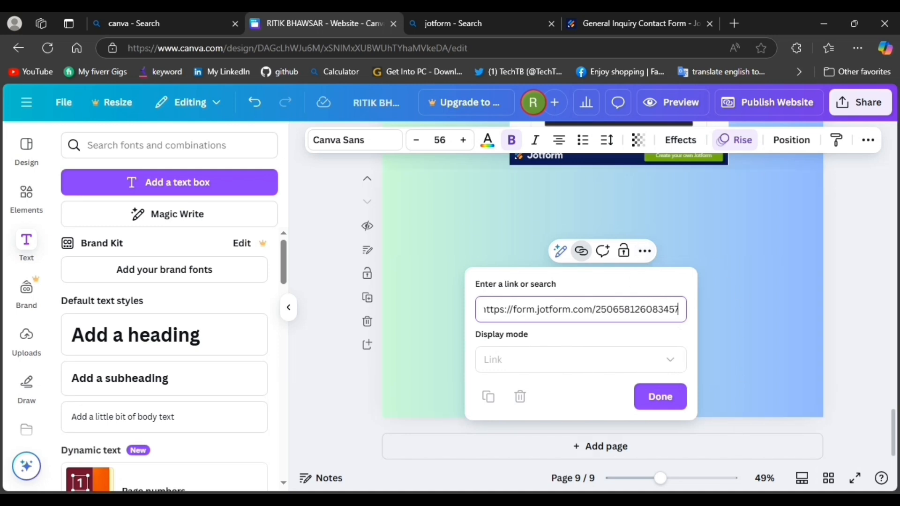
key("Return")
right_click(591, 298)
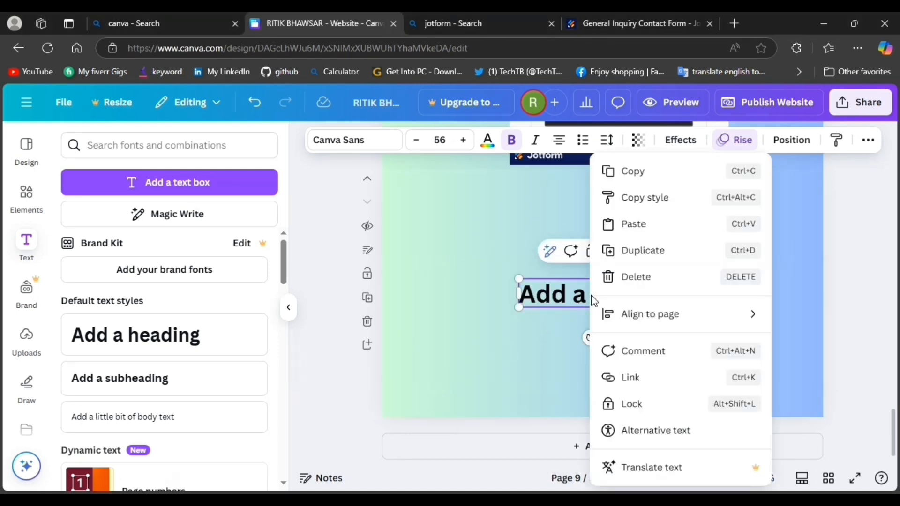
left_click(625, 380)
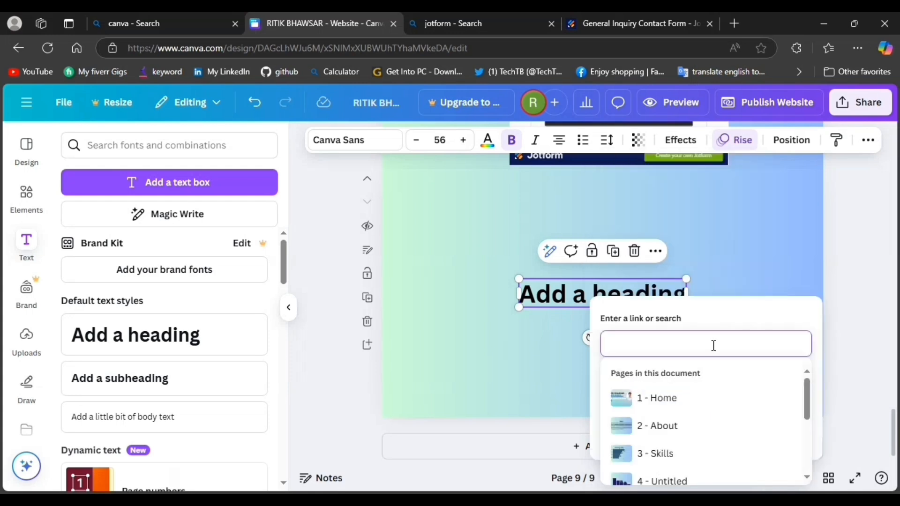
key("ctrl+v")
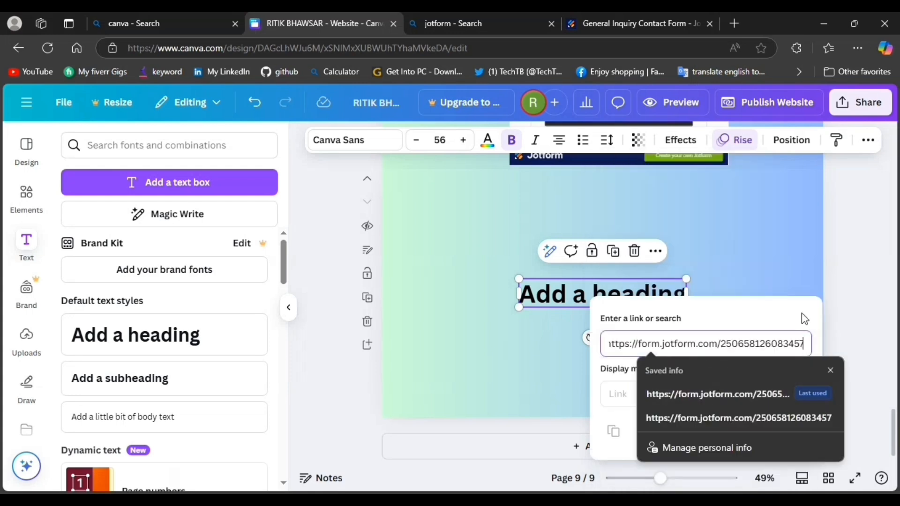
key("Return")
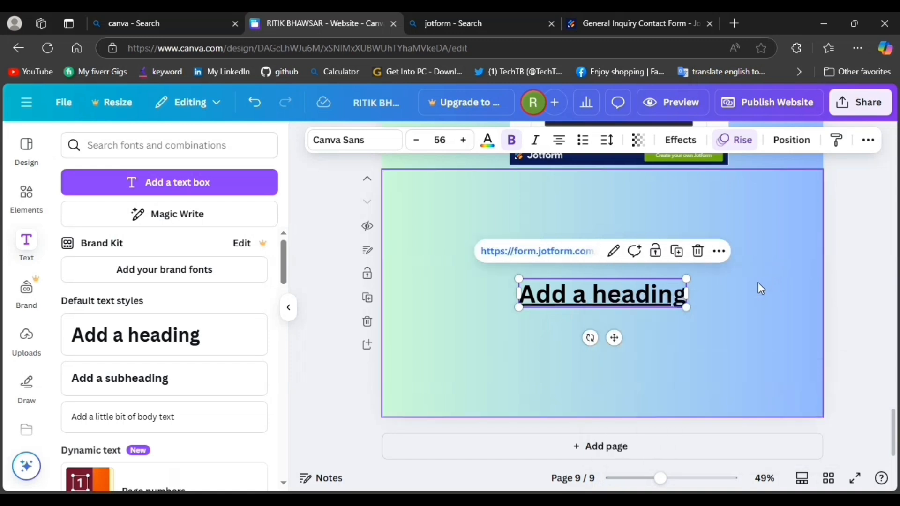
Change the display mode of the page 9 heading's link to Embed
right_click(617, 294)
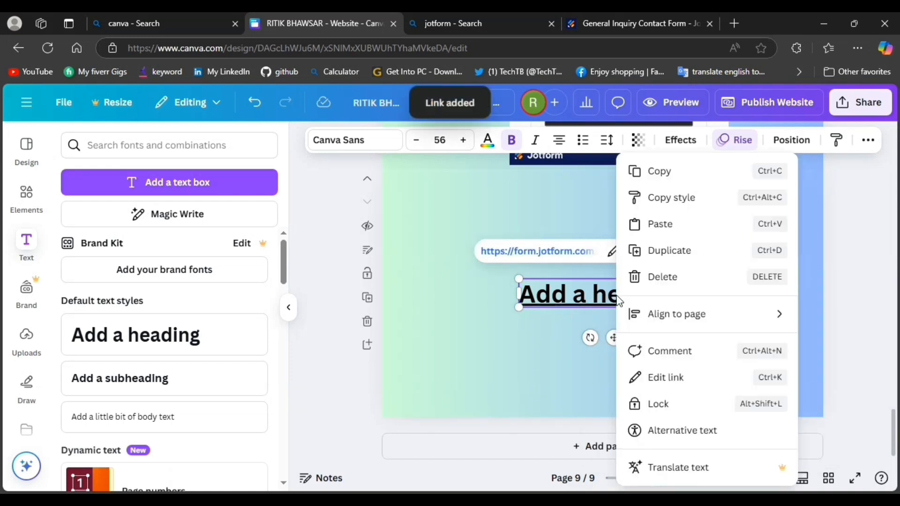
left_click(680, 377)
left_click(609, 415)
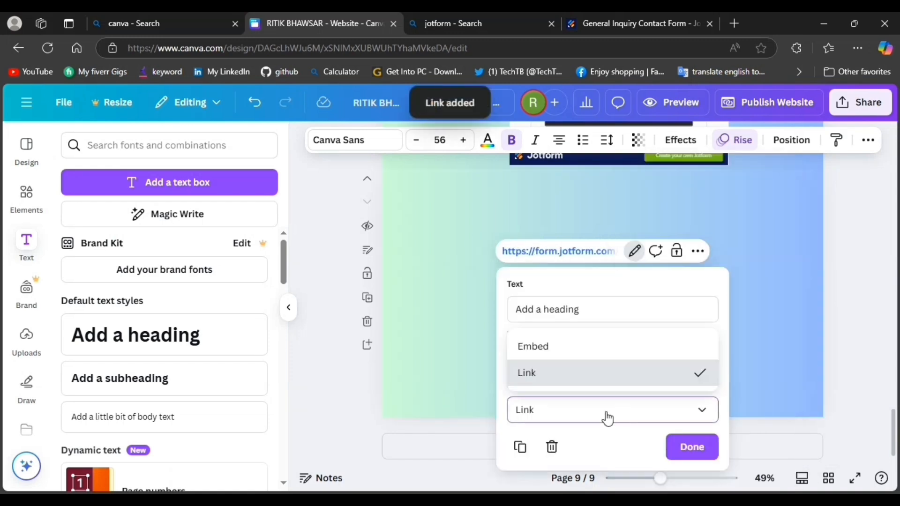
left_click(566, 354)
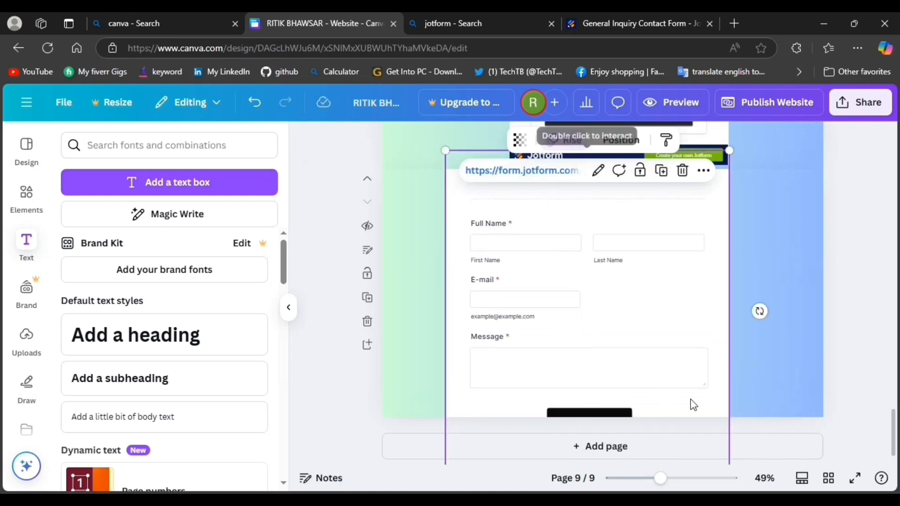
Shrink the embedded contact form to fit roughly centred within page 9, and try its name and message fields
left_click_drag(732, 451, 670, 316)
left_click_drag(589, 249, 697, 277)
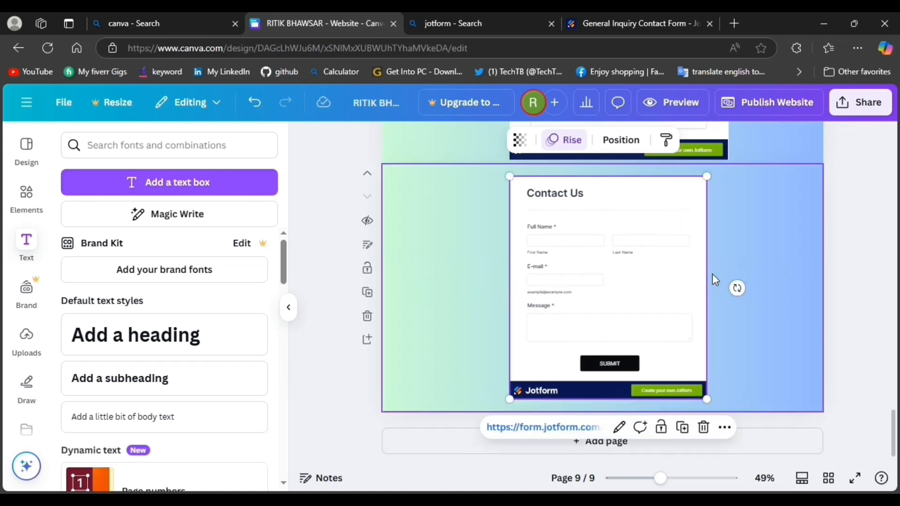
left_click_drag(706, 399, 696, 387)
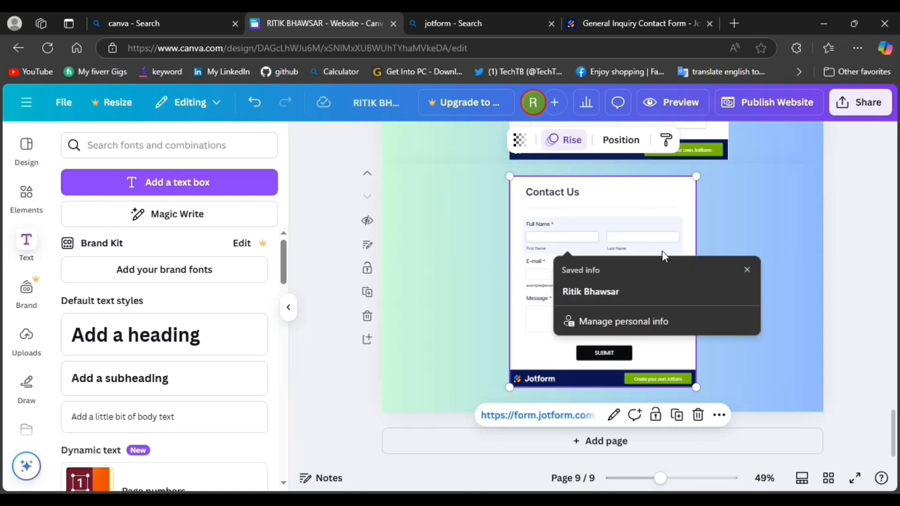
left_click(652, 237)
left_click(557, 317)
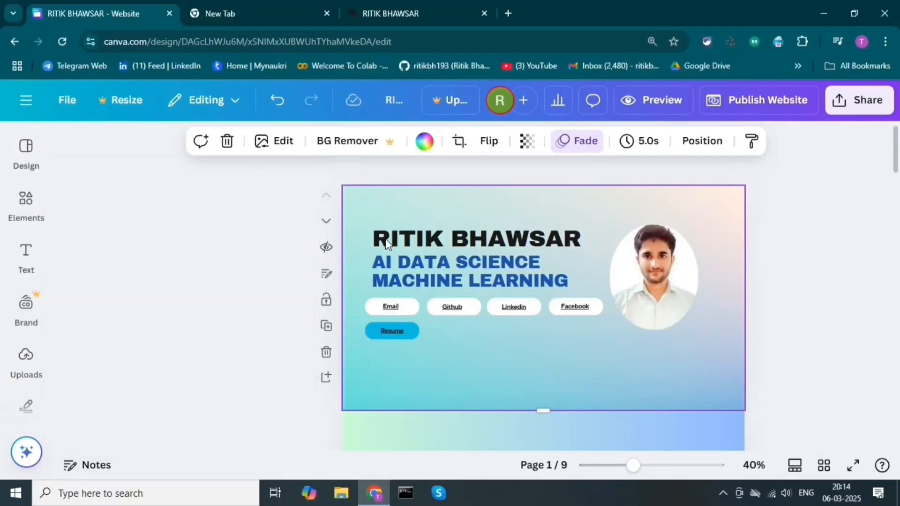
Preview the available page animations on page 1, including Wipe and Breathe, and apply Rise to the page
scroll(386, 238, "down", 6)
scroll(469, 305, "up", 6)
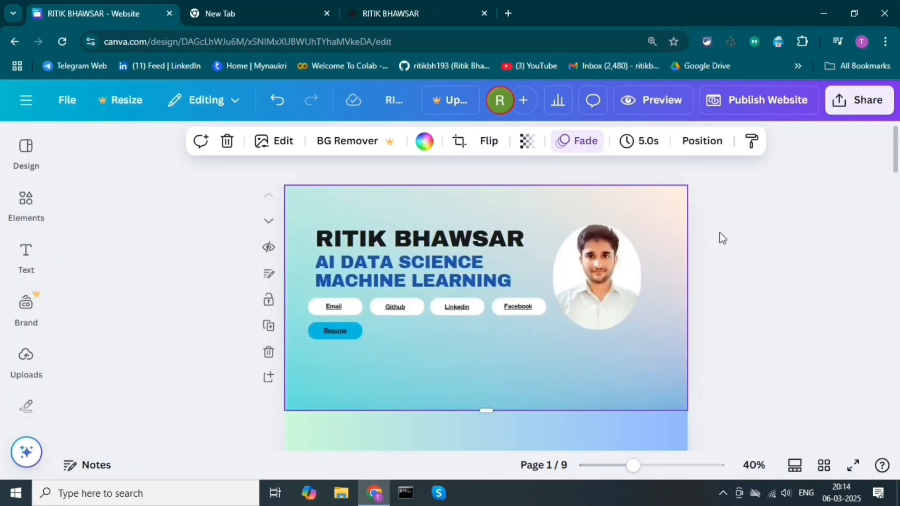
left_click(570, 152)
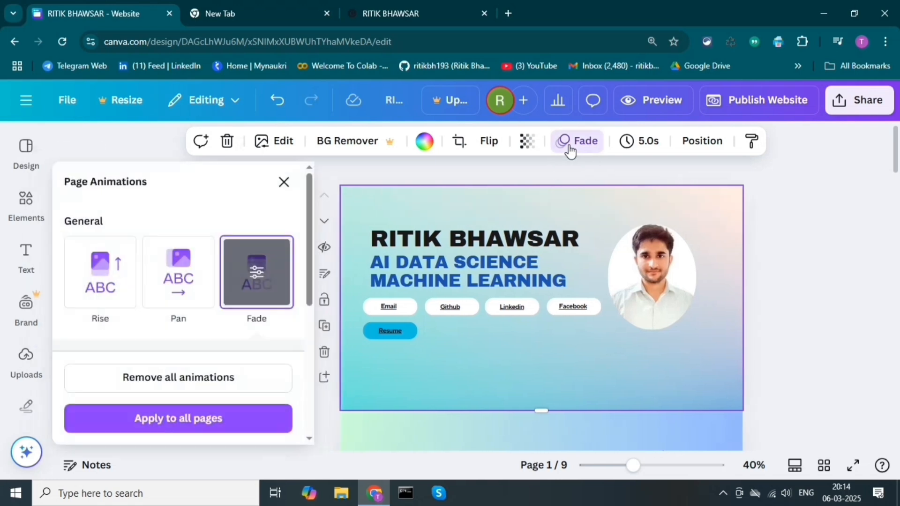
scroll(227, 308, "down", 2)
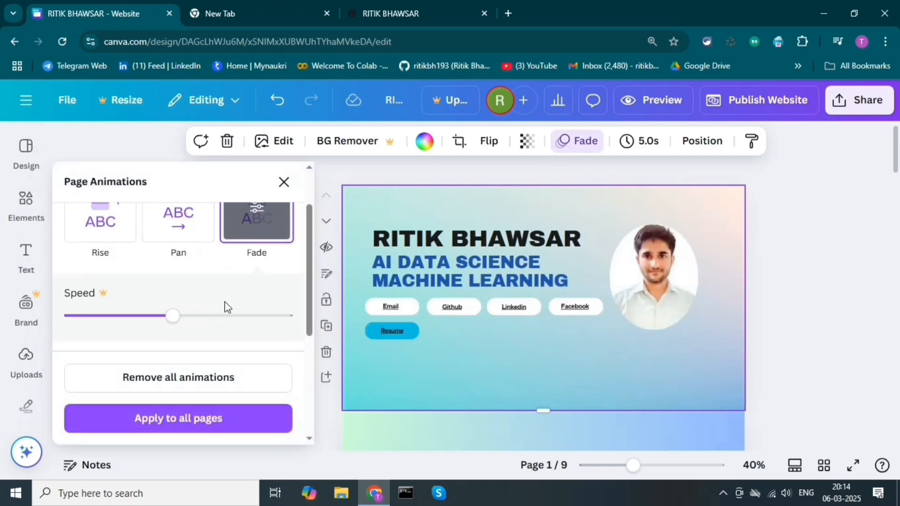
scroll(242, 307, "down", 3)
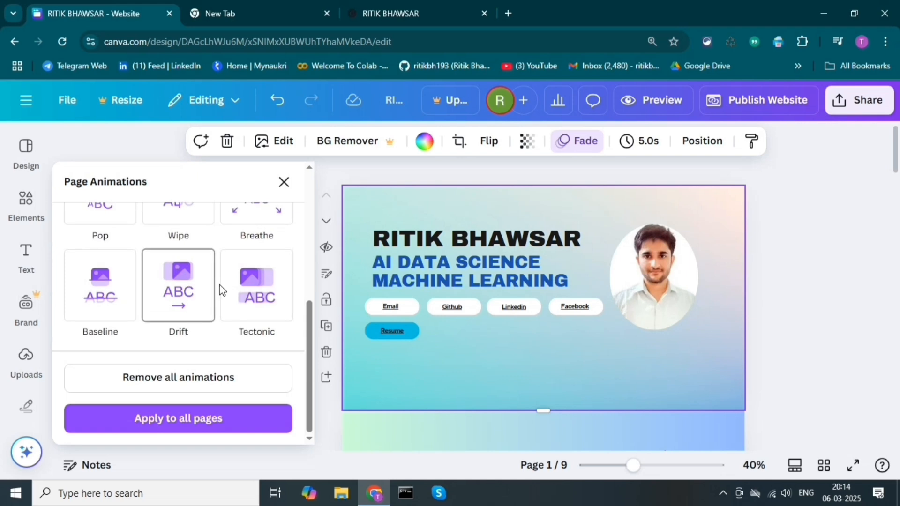
scroll(243, 293, "up", 5)
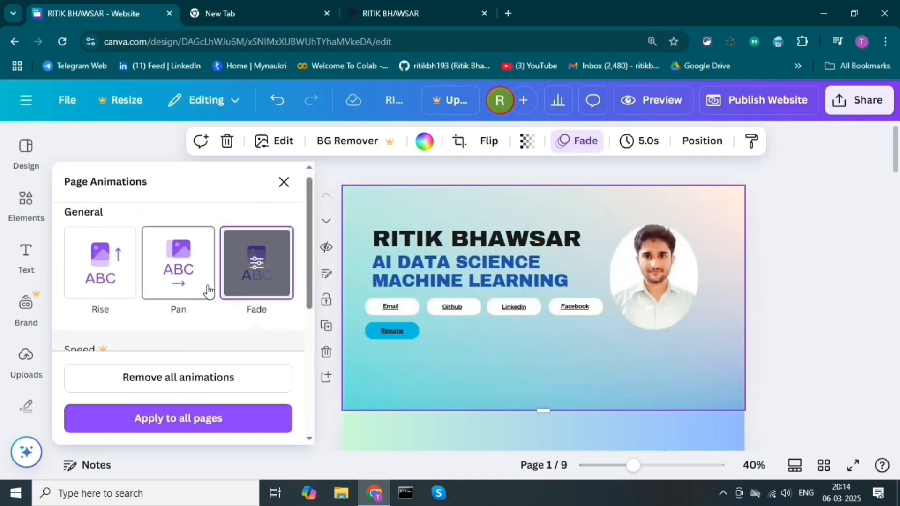
scroll(266, 293, "down", 1)
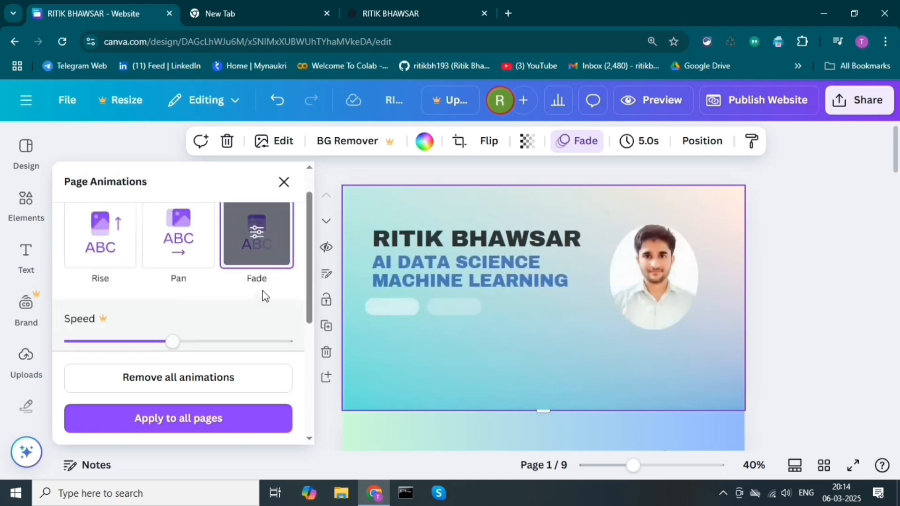
scroll(265, 296, "down", 2)
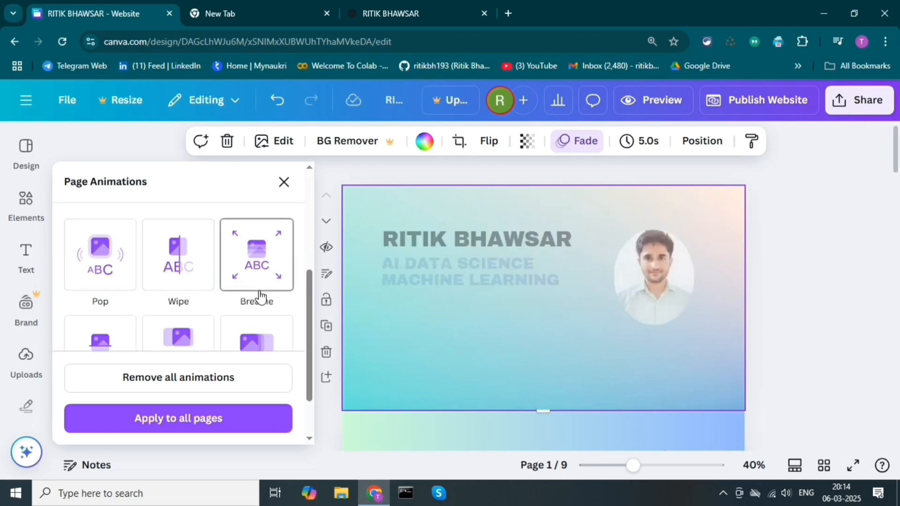
scroll(259, 295, "down", 1)
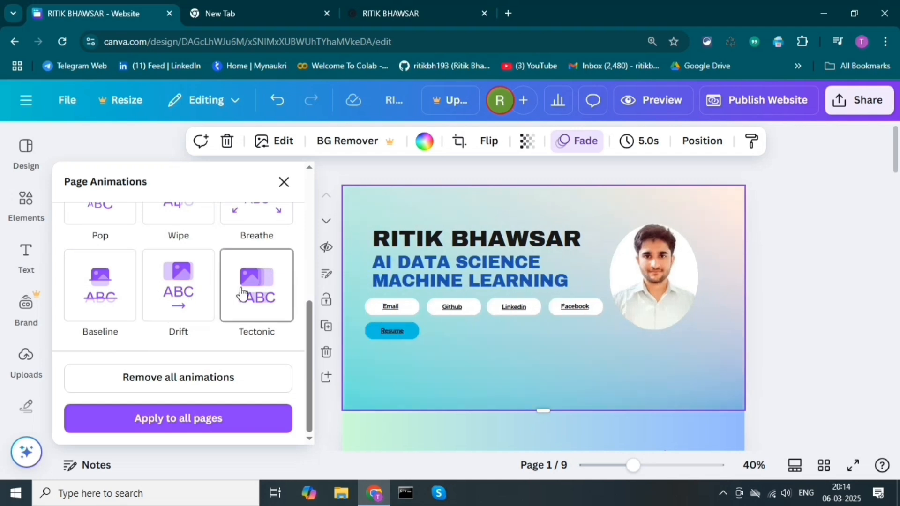
scroll(180, 267, "up", 1)
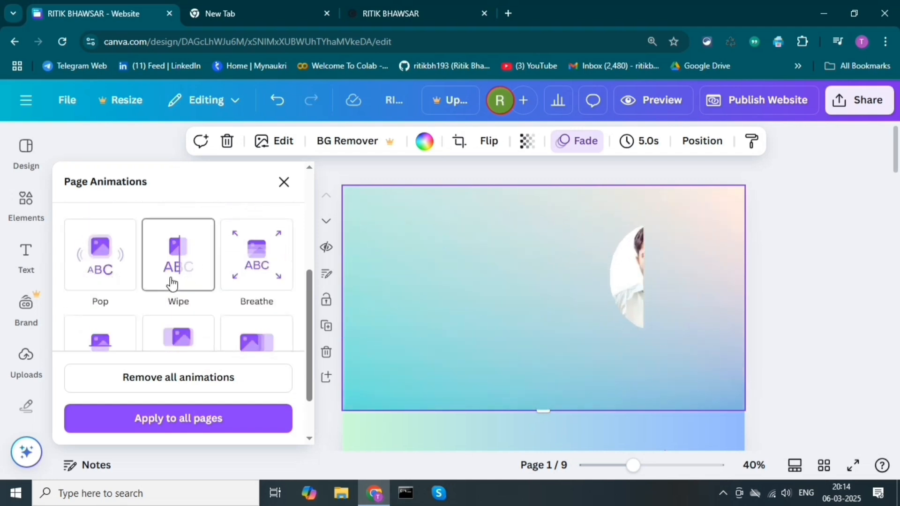
scroll(241, 282, "up", 3)
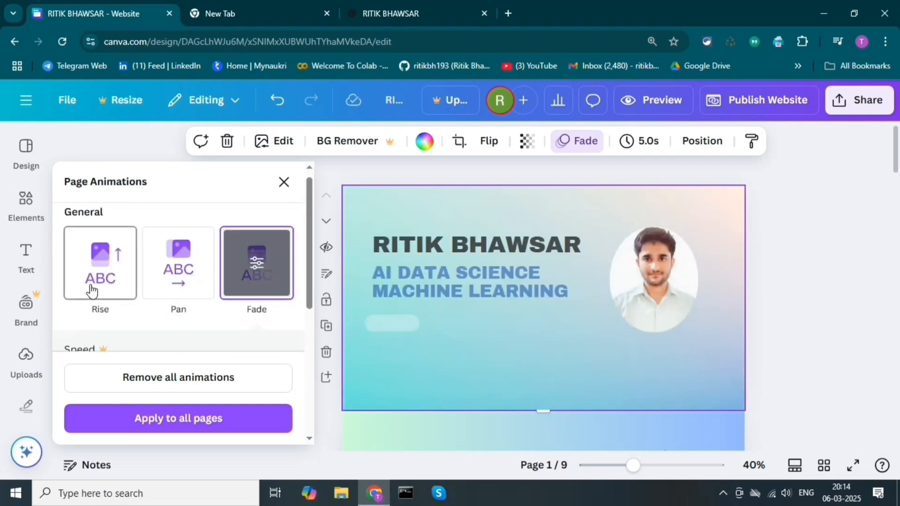
left_click(92, 291)
Set the page animation of the About page to Rise
scroll(696, 305, "down", 3)
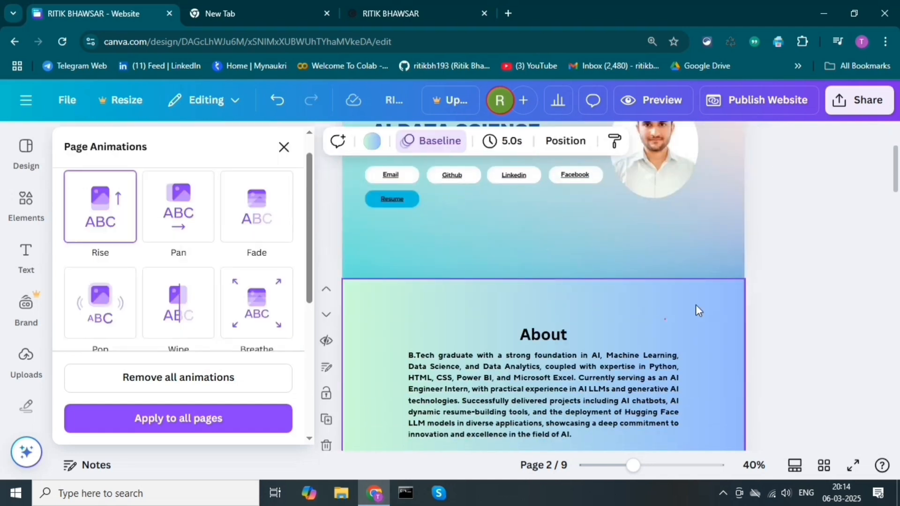
scroll(191, 280, "up", 3)
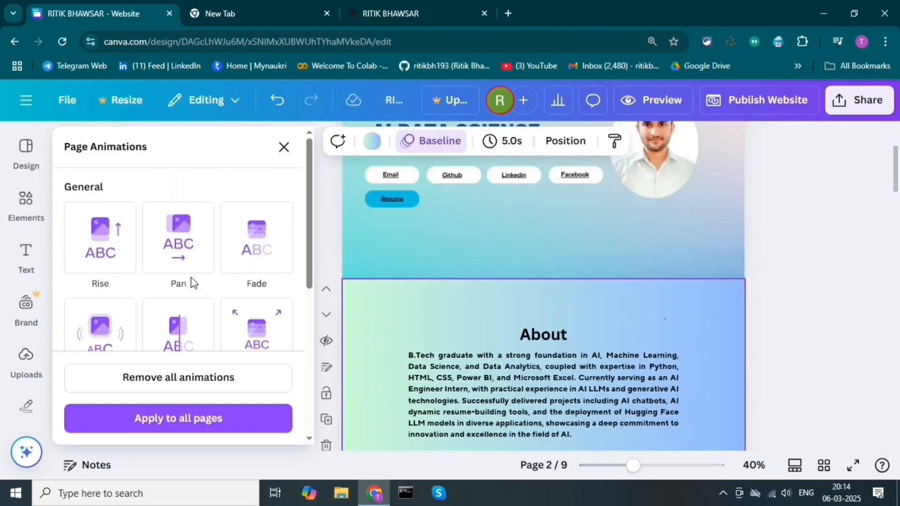
left_click(100, 242)
Check the Technical Skills page's animation and set the animation of the bar chart page 4 to Pop
scroll(573, 310, "down", 3)
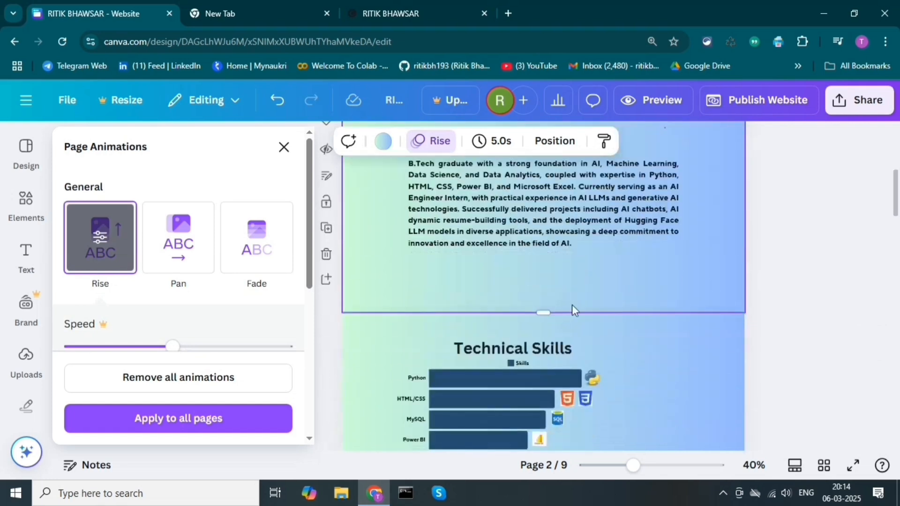
left_click(656, 347)
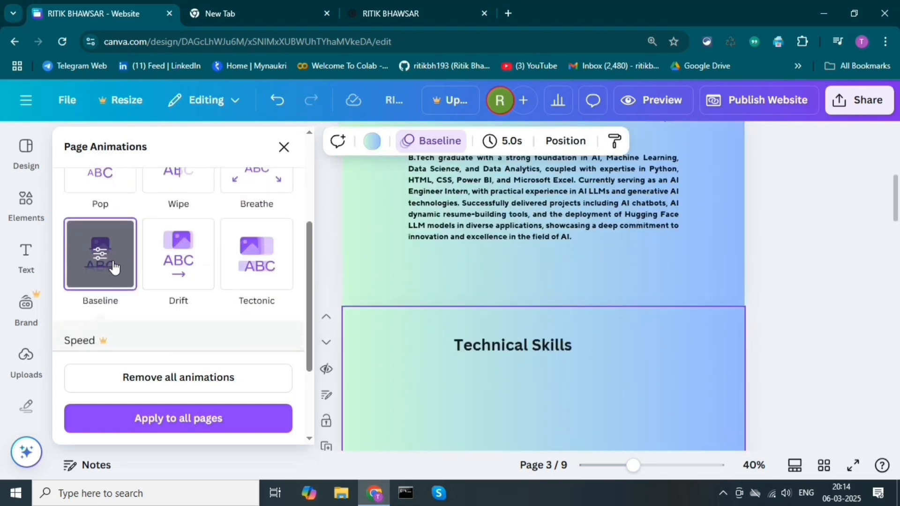
scroll(656, 350, "down", 5)
left_click(666, 350)
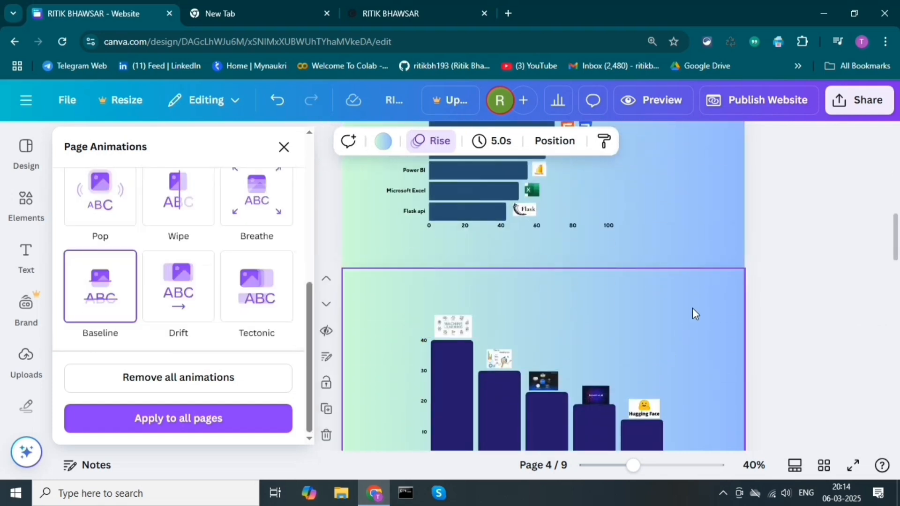
left_click(103, 311)
Select the Professional Skills page and look through the page animation options for it
scroll(521, 305, "down", 5)
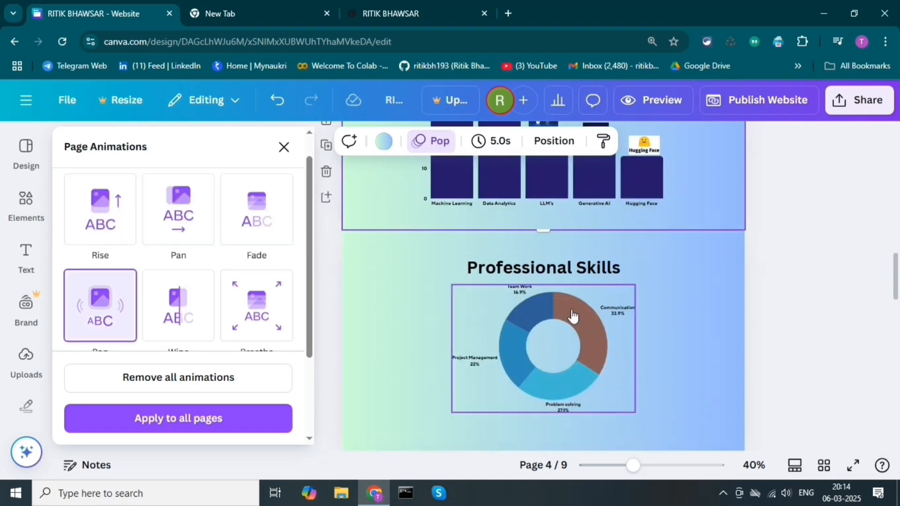
left_click(687, 274)
scroll(187, 286, "up", 3)
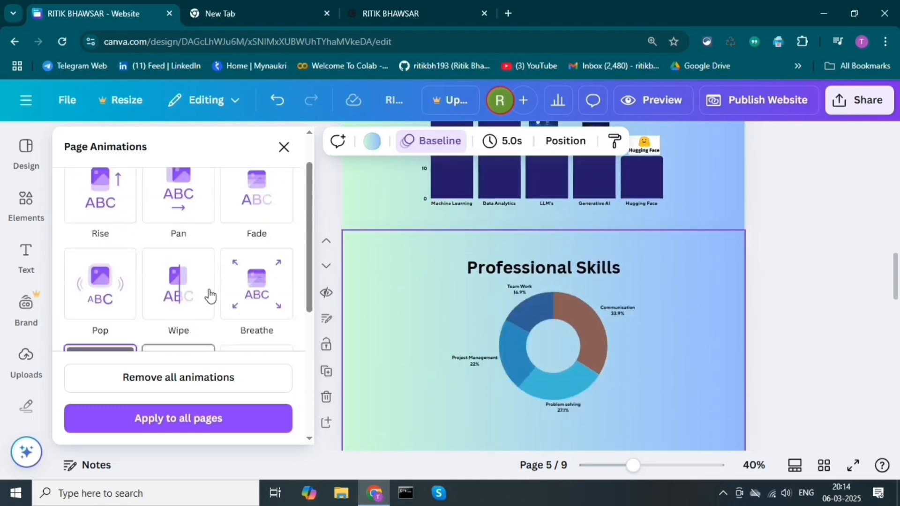